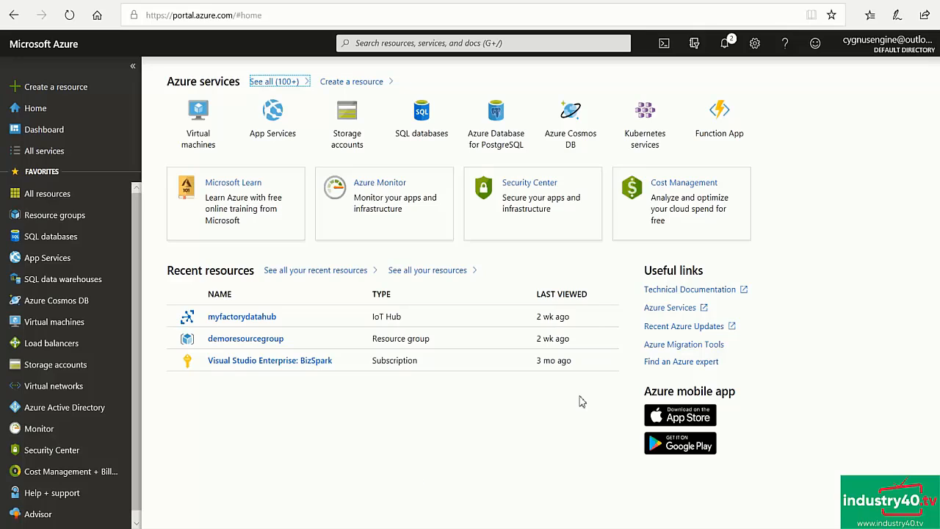
- Start a new resource group under the existing subscription and name it myazurecourseresourcegroup
click(73, 220)
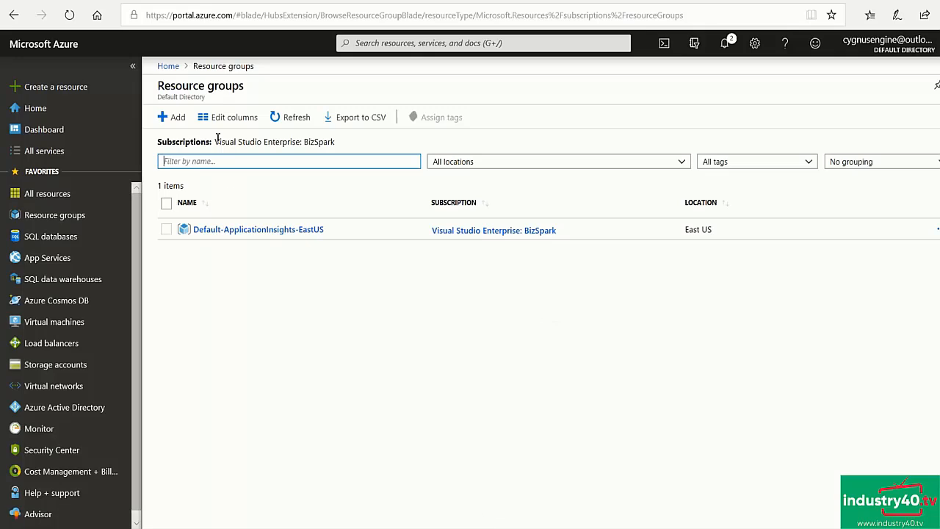
click(174, 120)
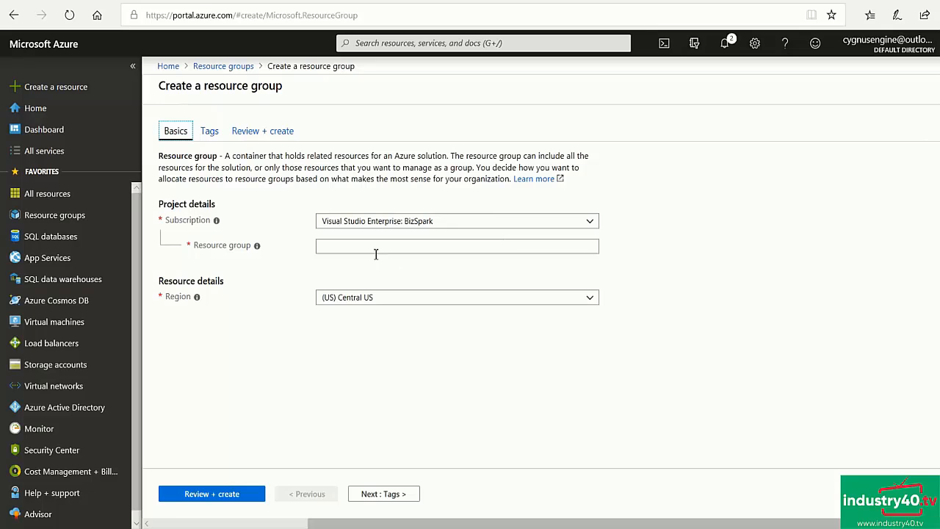
click(354, 246)
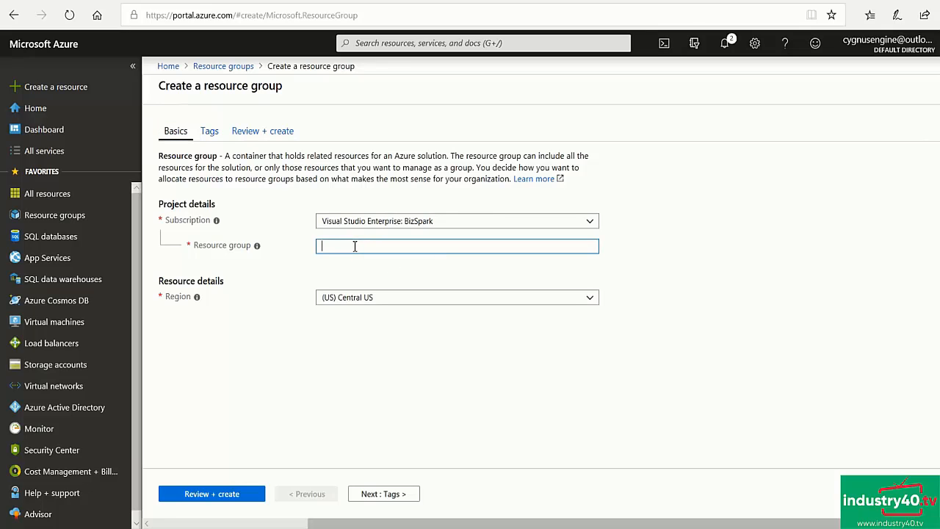
text(myazured)
text(ourseresourcegroup)
- Set the resource group's region to (Africa) South Africa North, then validate and create the group
click(590, 300)
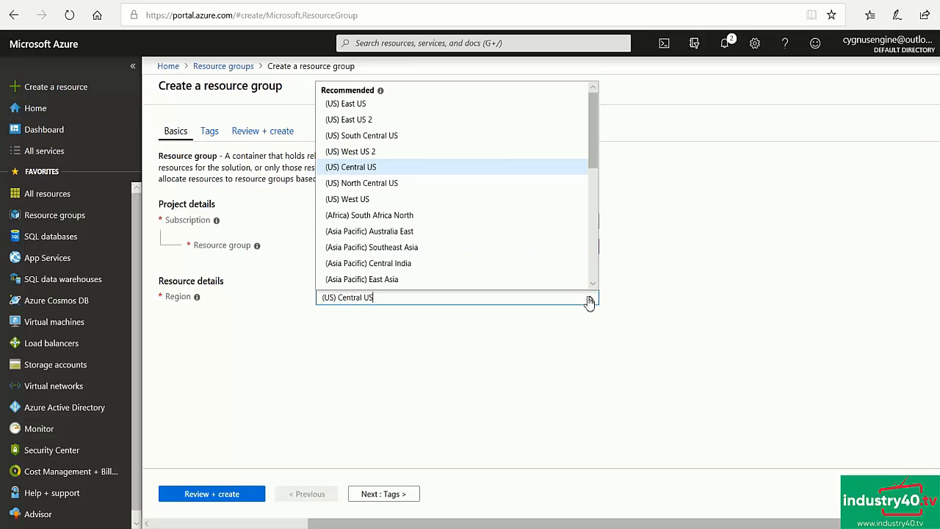
click(395, 215)
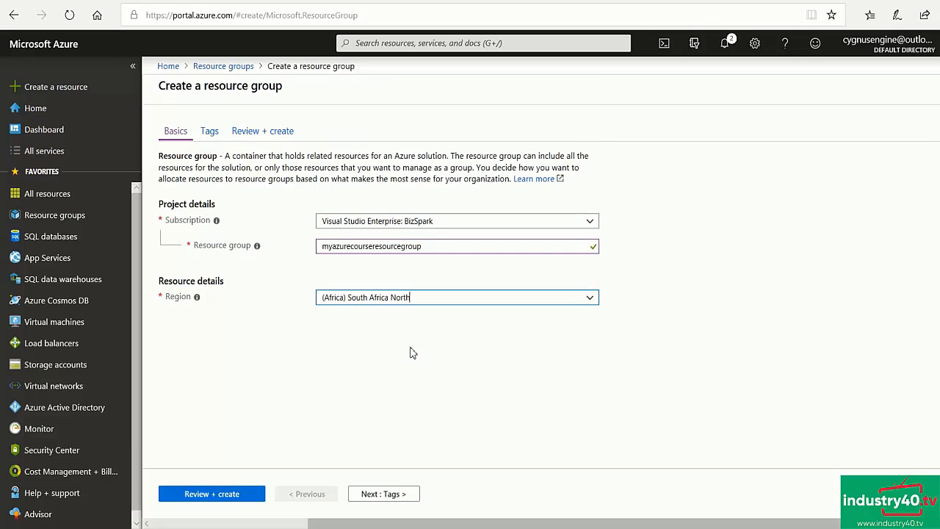
click(213, 494)
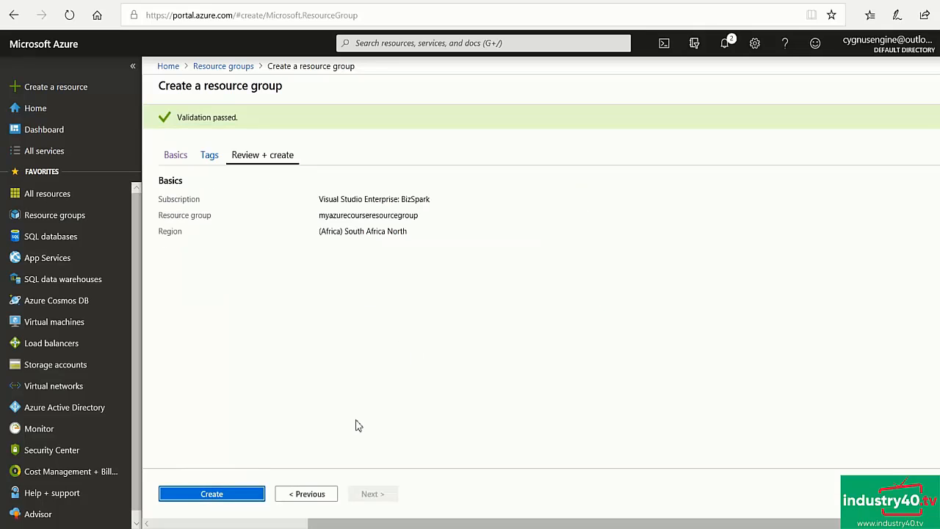
click(217, 495)
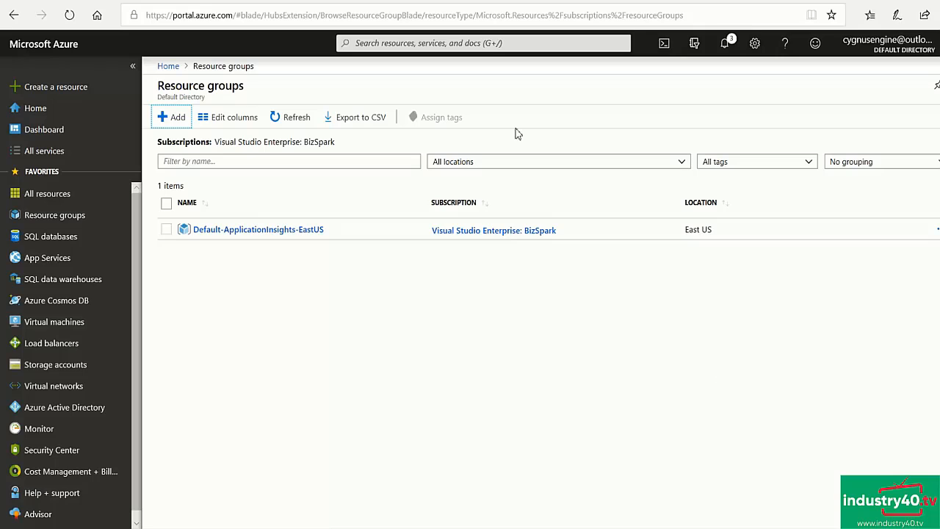
- Refresh the resource groups, open myazurecourseresourcegroup and start creating an IoT Hub in it from the Internet of Things marketplace category
click(297, 117)
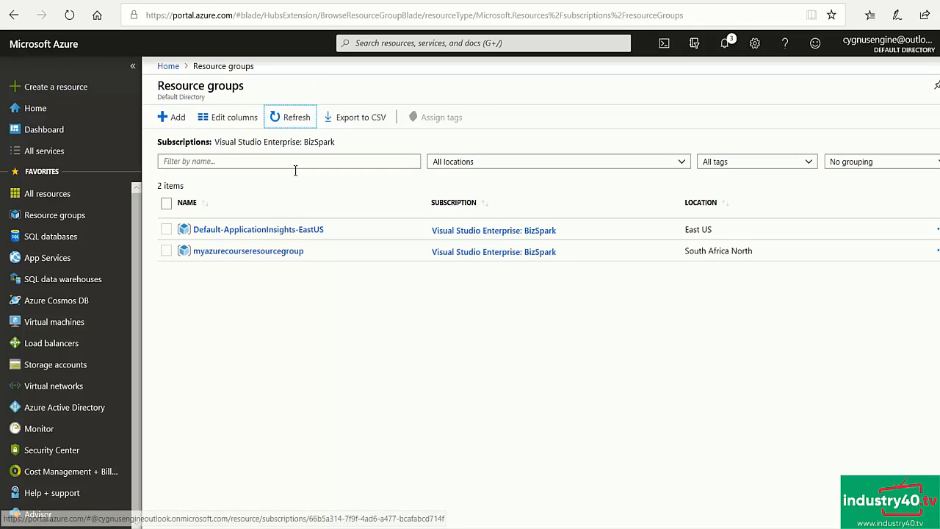
click(272, 251)
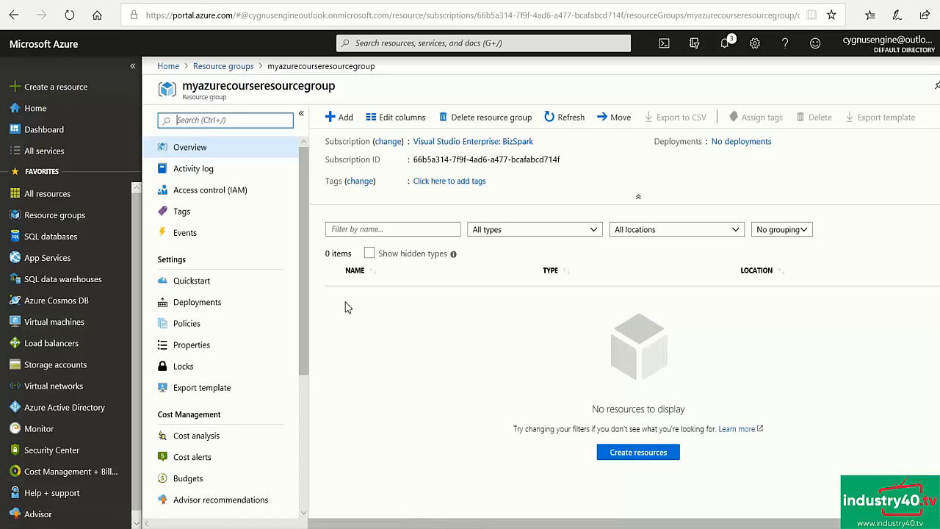
click(342, 119)
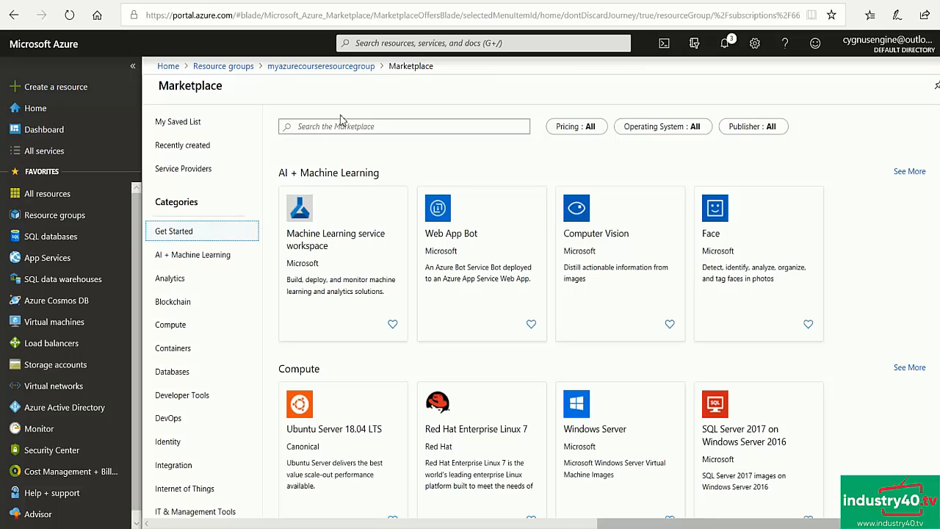
scroll(220, 301, down, 1)
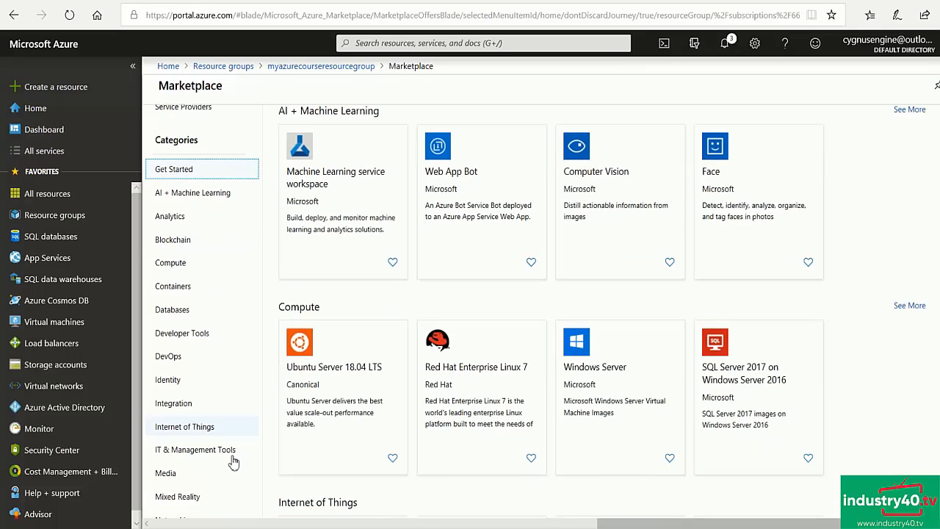
click(205, 434)
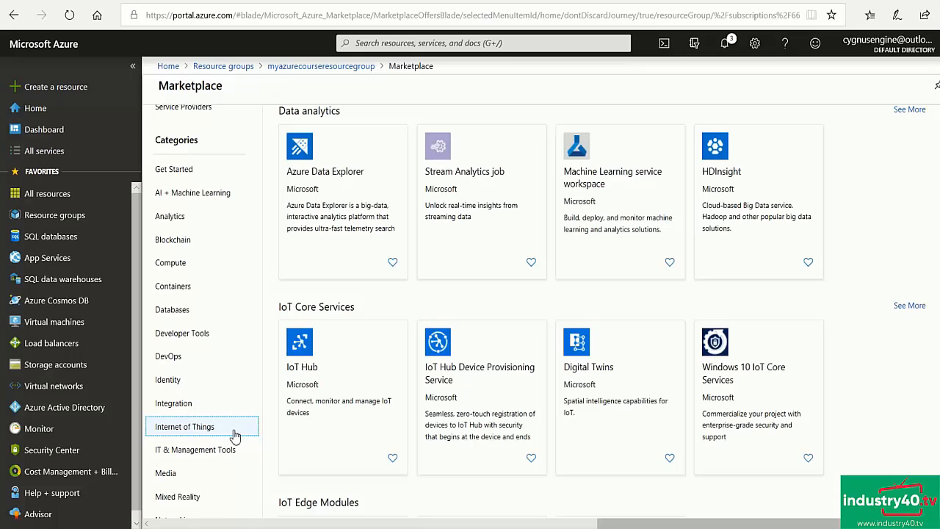
click(311, 375)
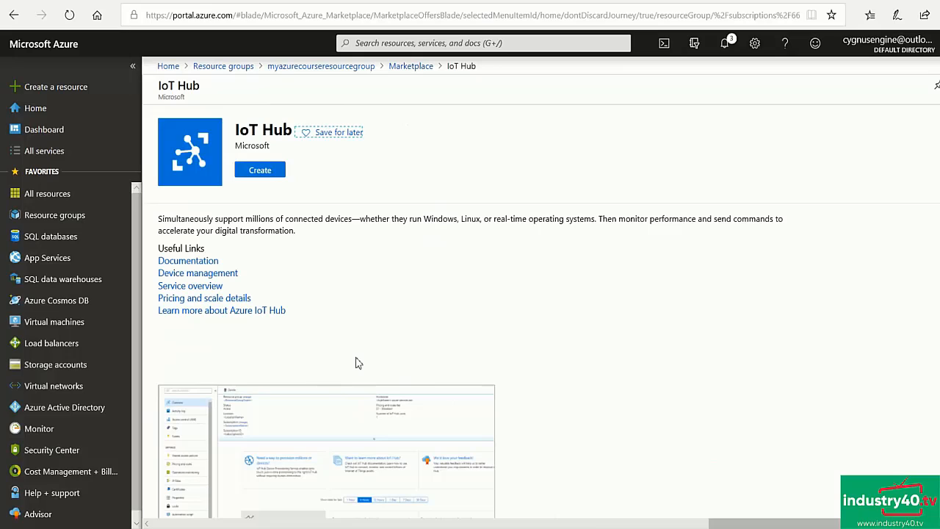
click(258, 174)
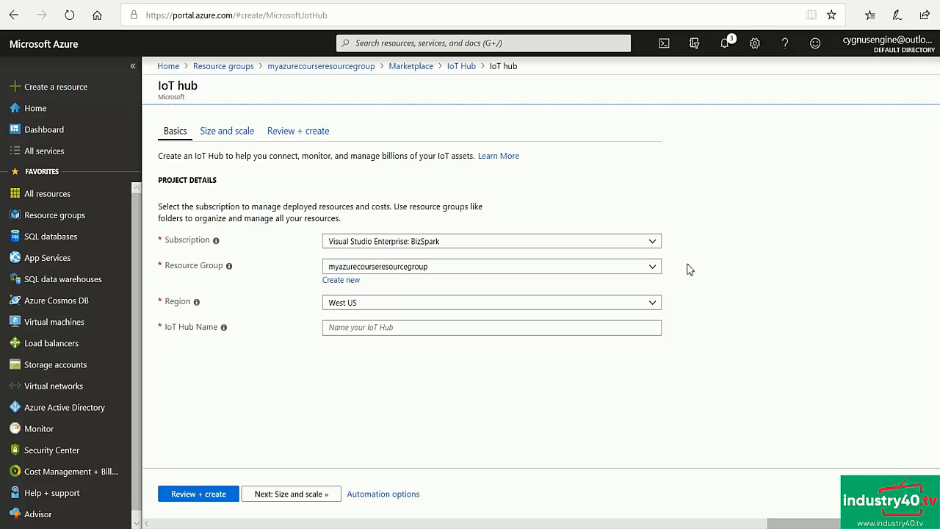
- Assign the IoT hub to the myazurecourseresourcegroup resource group and set its region to West Europe
click(655, 268)
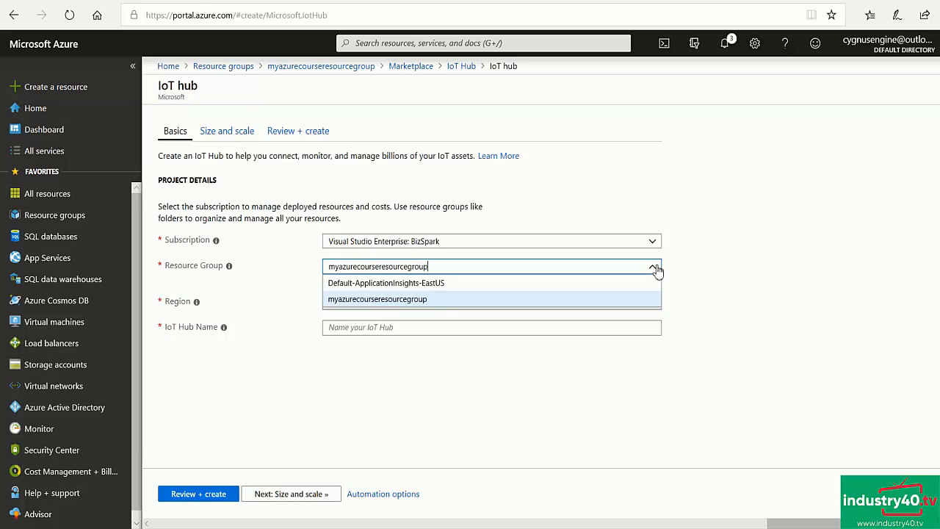
click(435, 301)
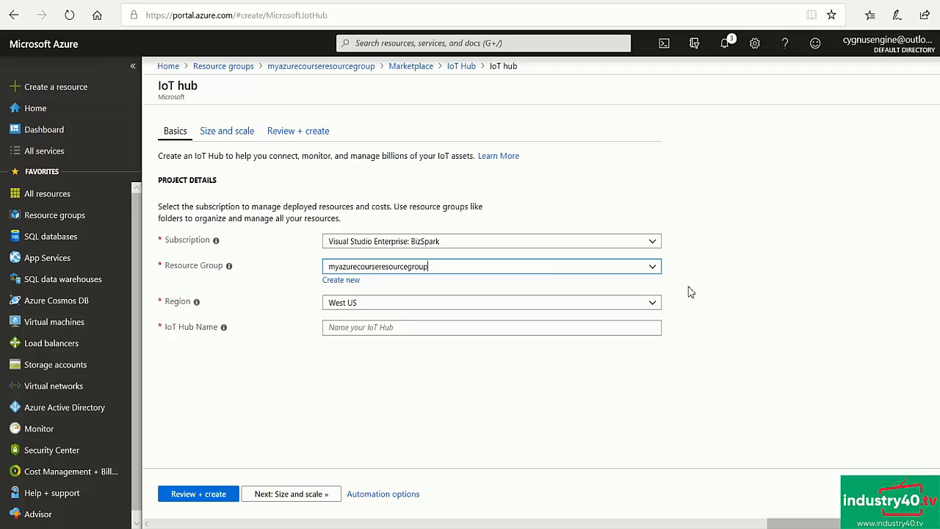
click(653, 303)
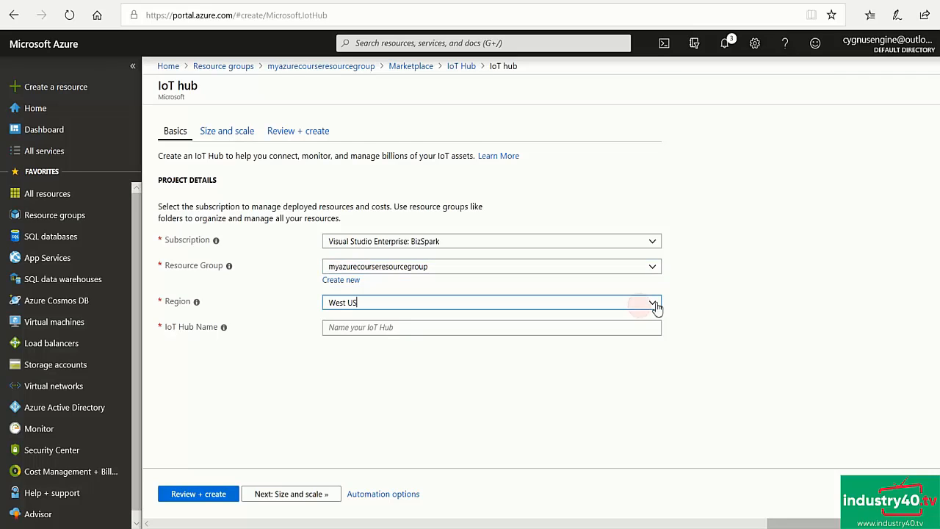
click(656, 307)
click(656, 307)
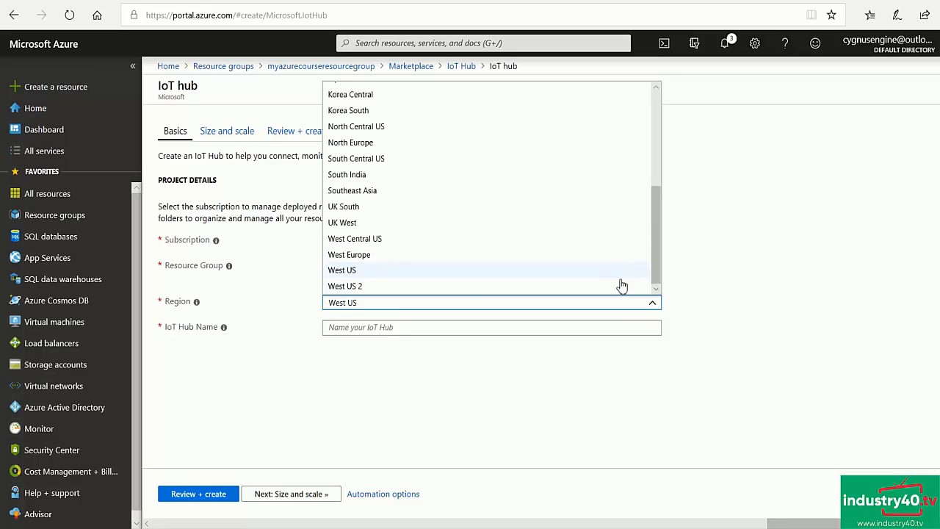
click(371, 254)
click(403, 371)
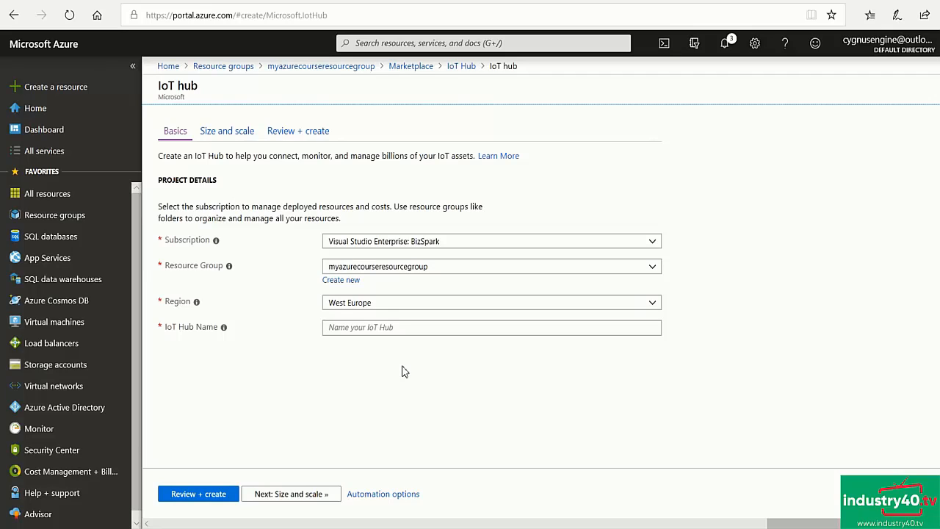
- Name the IoT hub myazurecourseiothub and proceed to its size and scale settings
click(346, 327)
text(m)
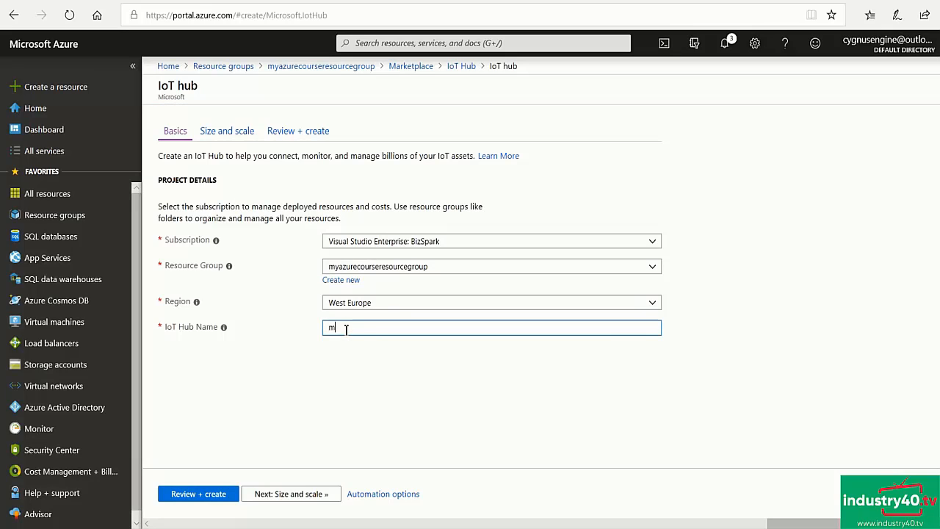
text(yazur)
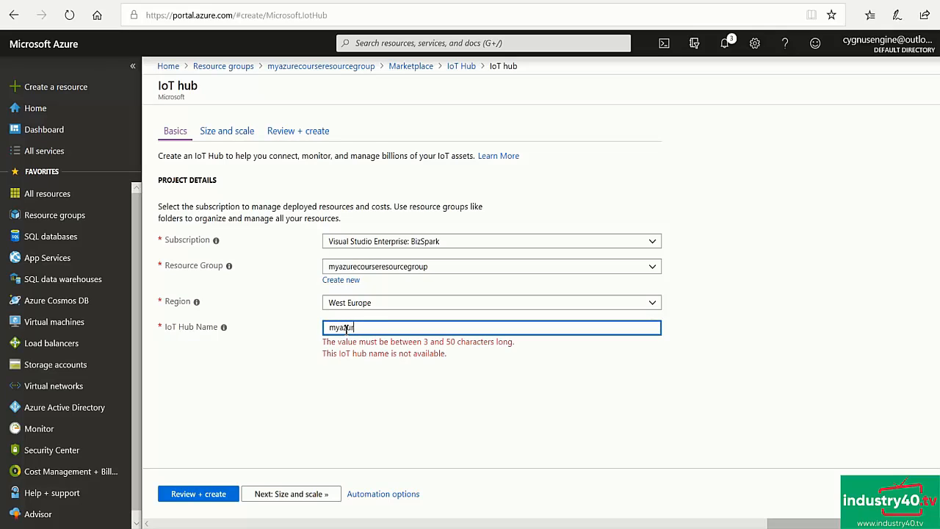
text(ecours)
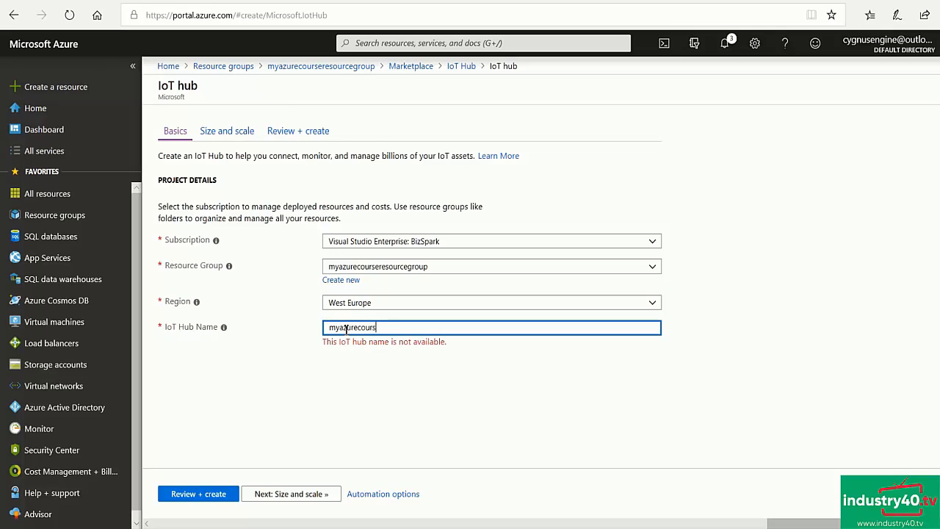
text(eiothub)
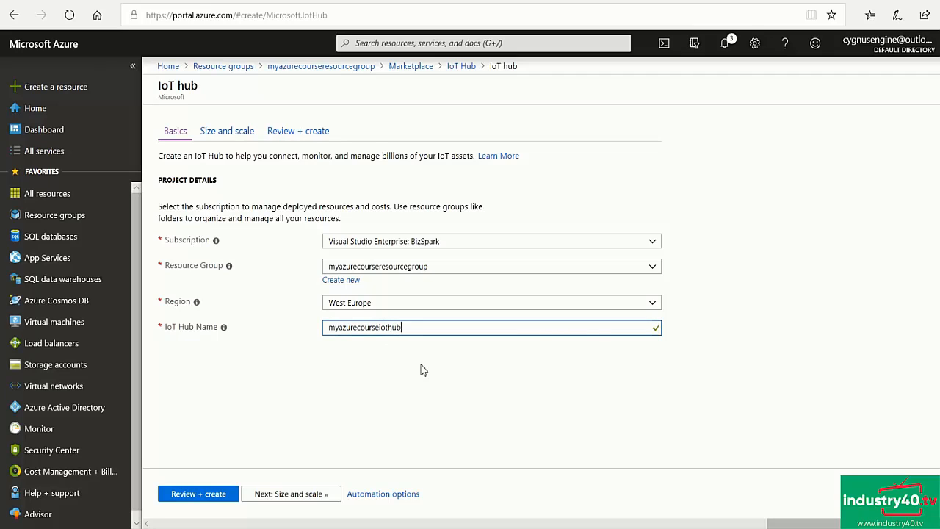
click(290, 493)
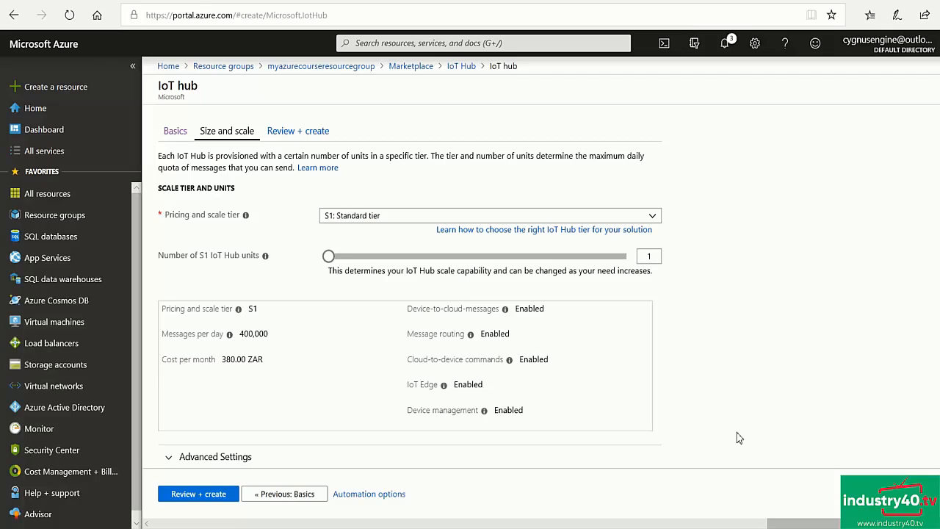
- Read the documentation on choosing an IoT Hub tier, comparing basic and standard capabilities, and return to the hub setup
click(526, 230)
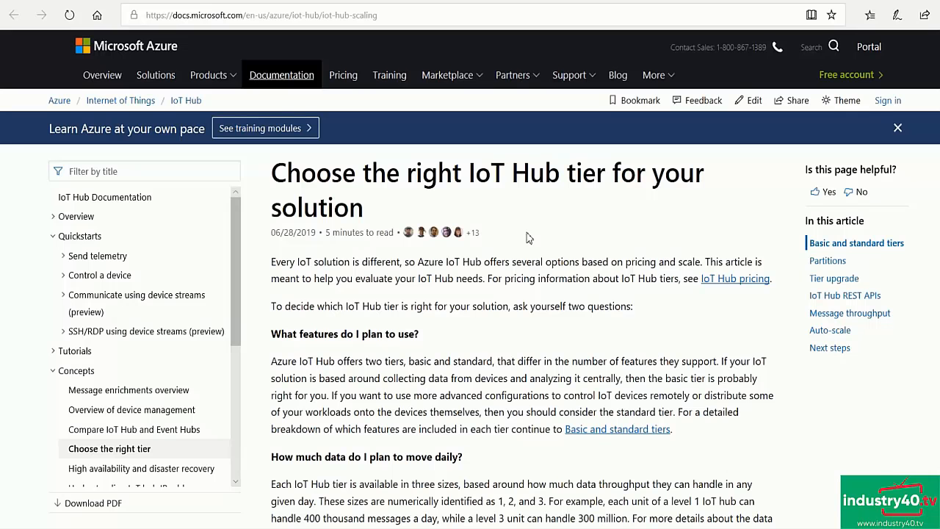
scroll(527, 237, down, 10)
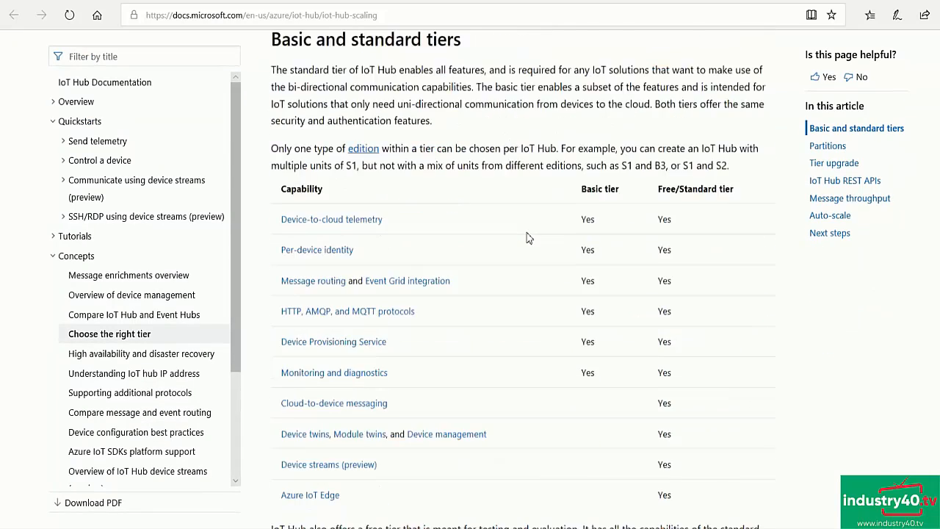
scroll(526, 237, down, 8)
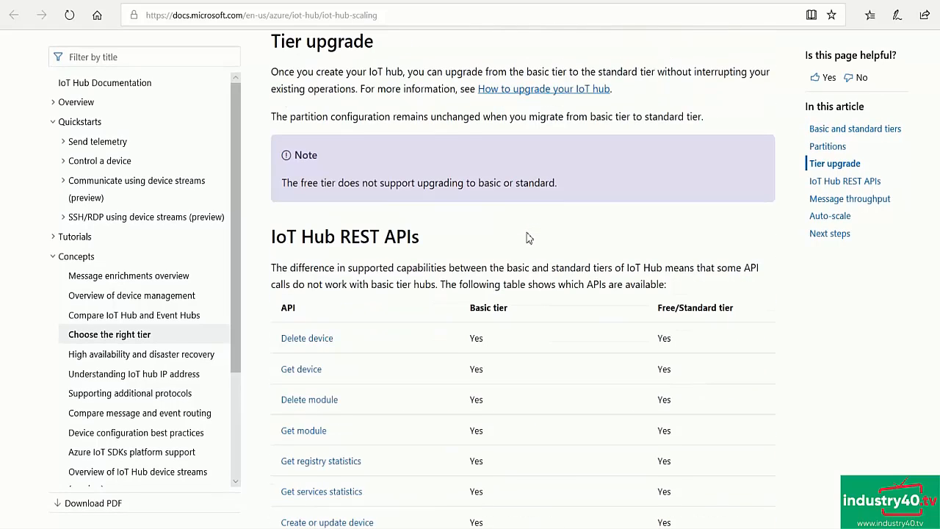
scroll(526, 237, down, 4)
scroll(526, 242, down, 1)
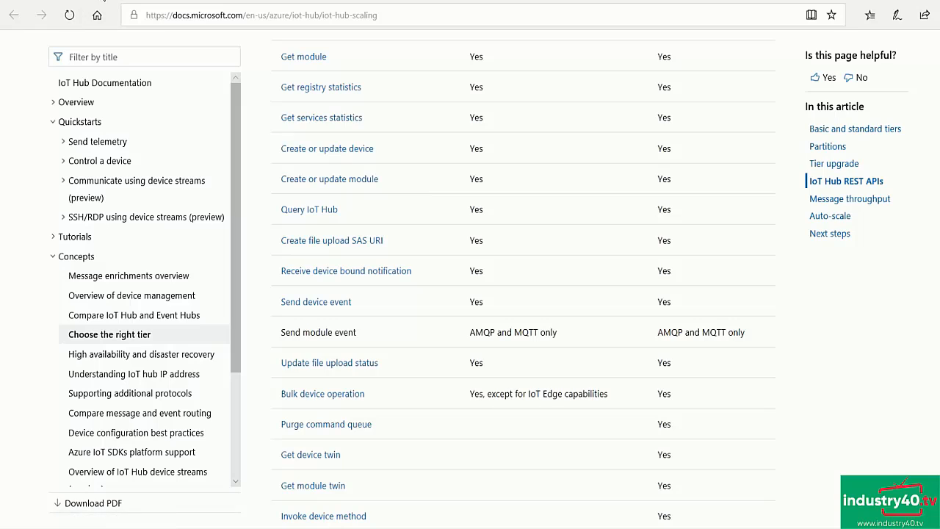
click(74, 2)
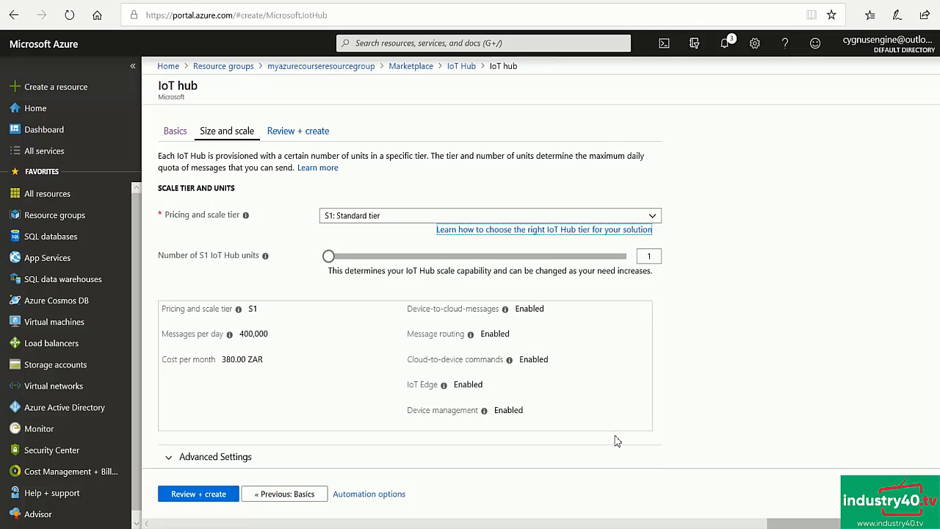
- Review and create the IoT hub with the default S1 Standard tier and one unit, and open the deployed resource
click(199, 494)
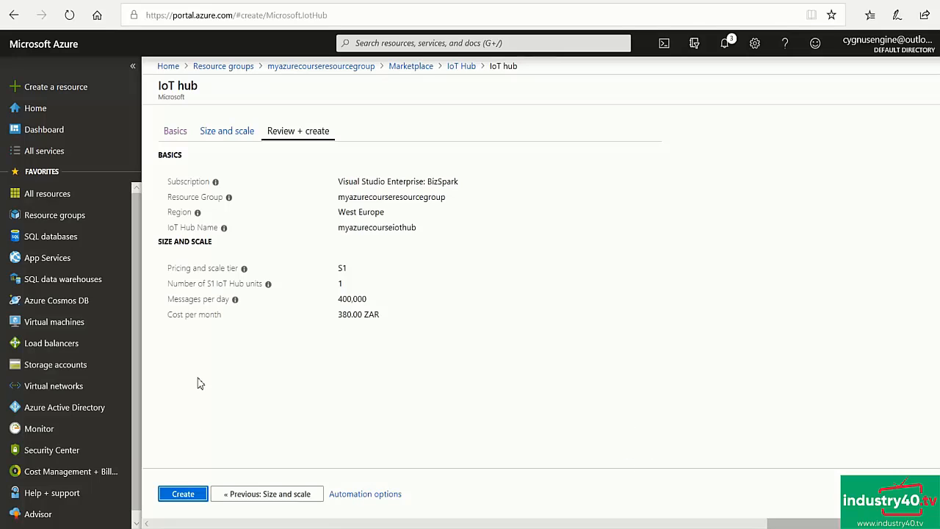
click(183, 495)
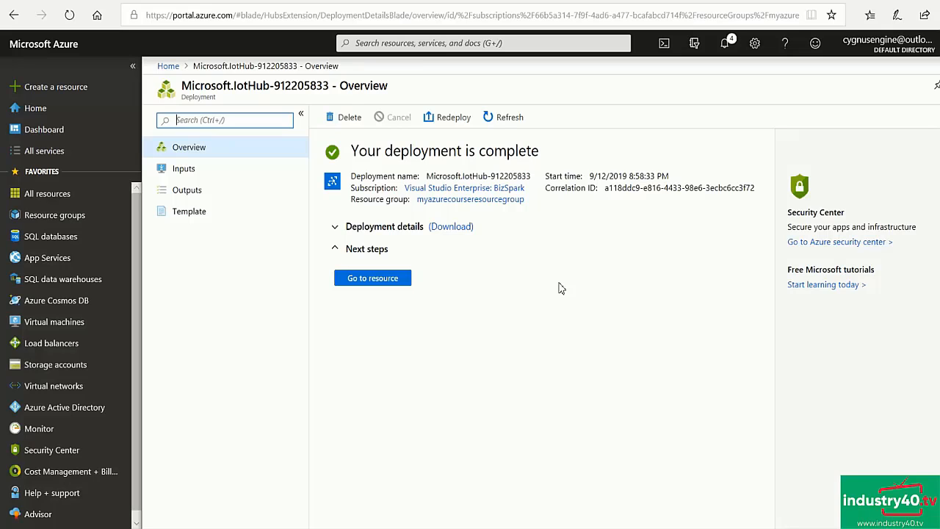
click(362, 276)
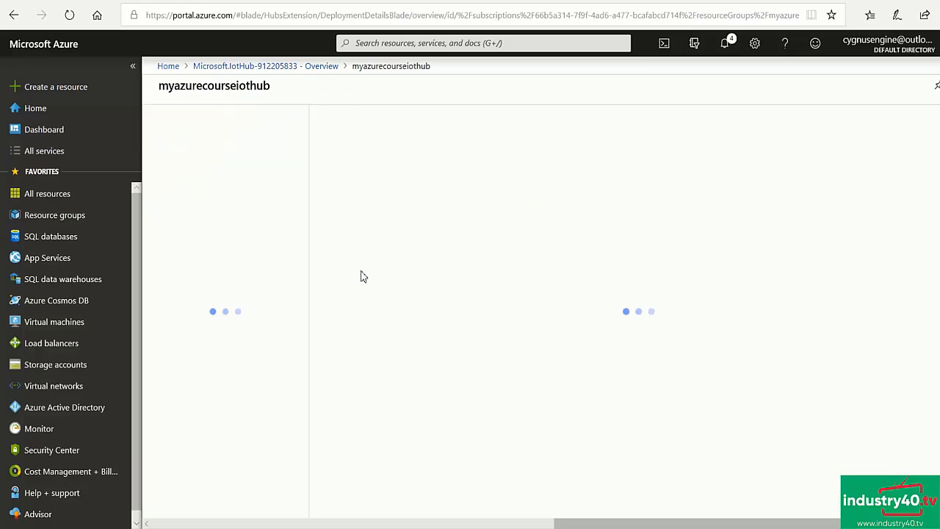
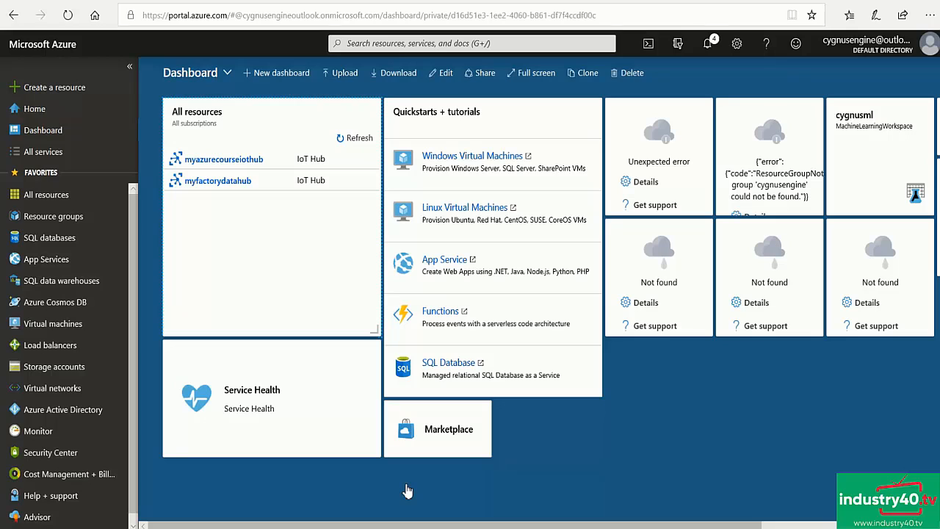
- Open the IoT devices list of the myazurecourseiothub hub in the myazurecourseresourcegroup resource group
click(61, 221)
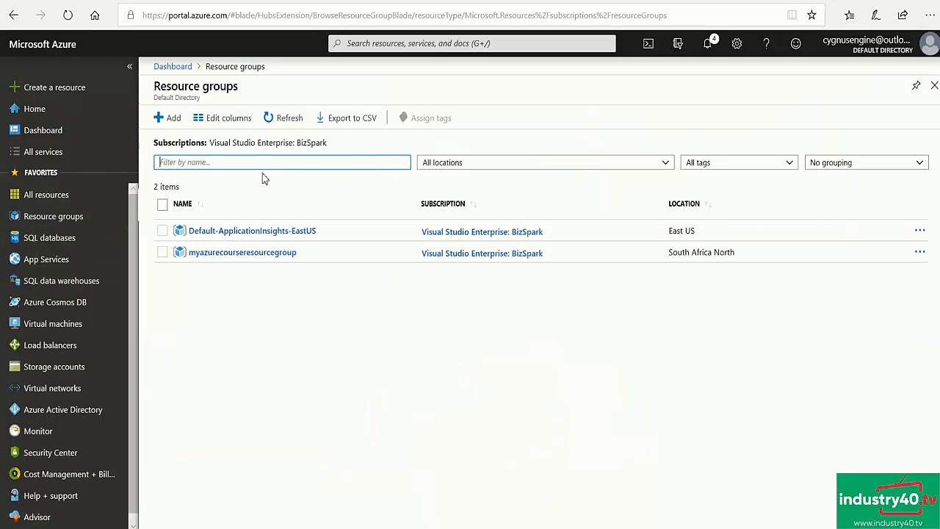
click(219, 253)
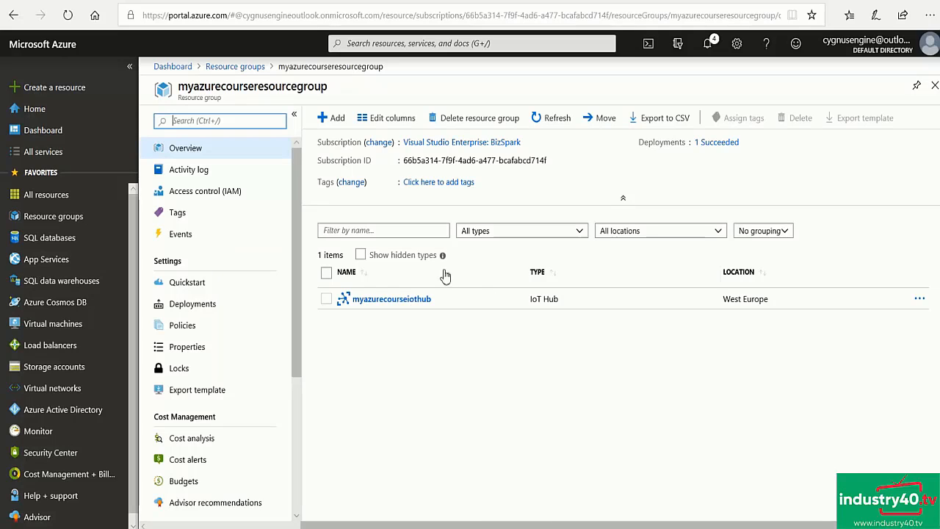
click(396, 299)
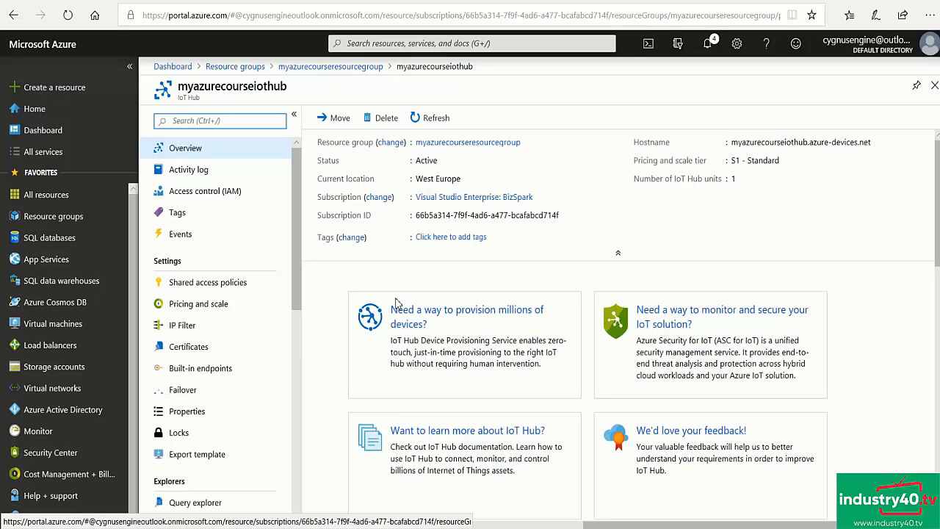
scroll(220, 190, down, 3)
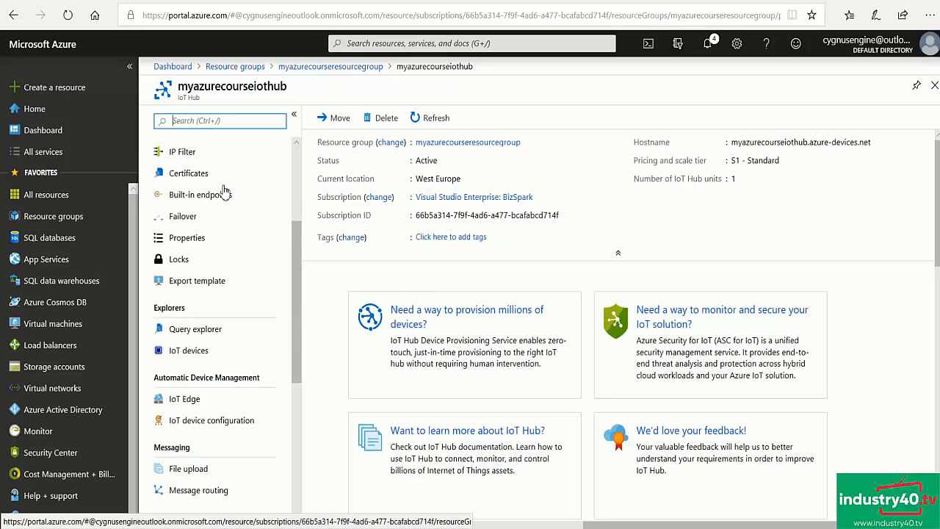
scroll(223, 220, down, 1)
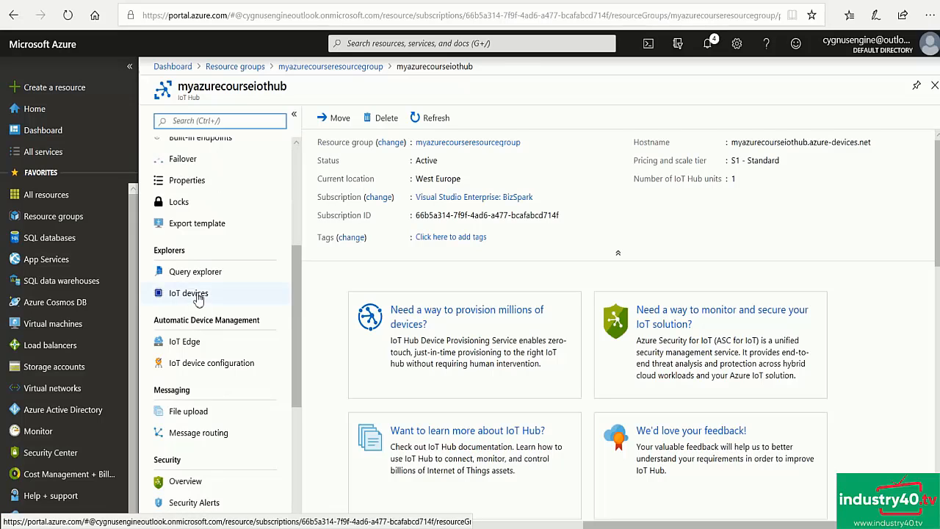
click(197, 298)
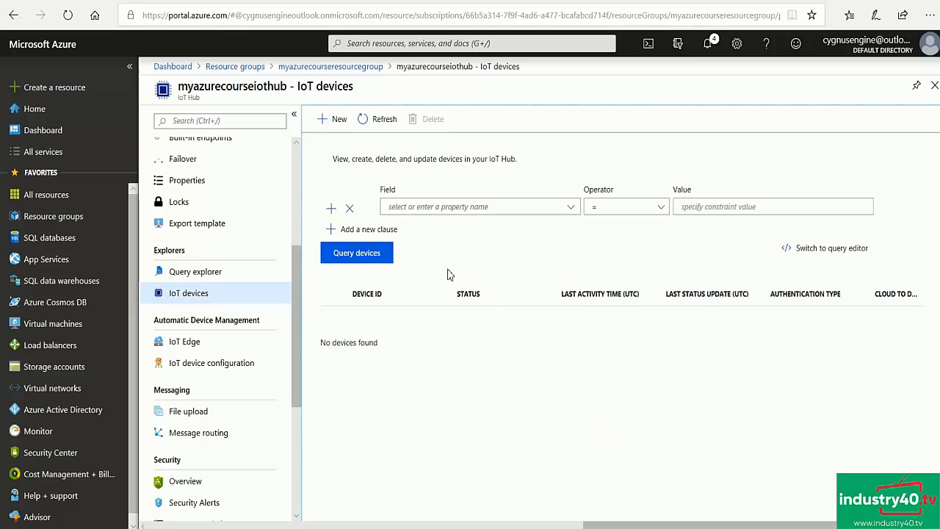
- Create an IoT device with the ID mydemoraspberrypi, keeping symmetric key authentication with auto-generated keys and the hub connection enabled
click(330, 122)
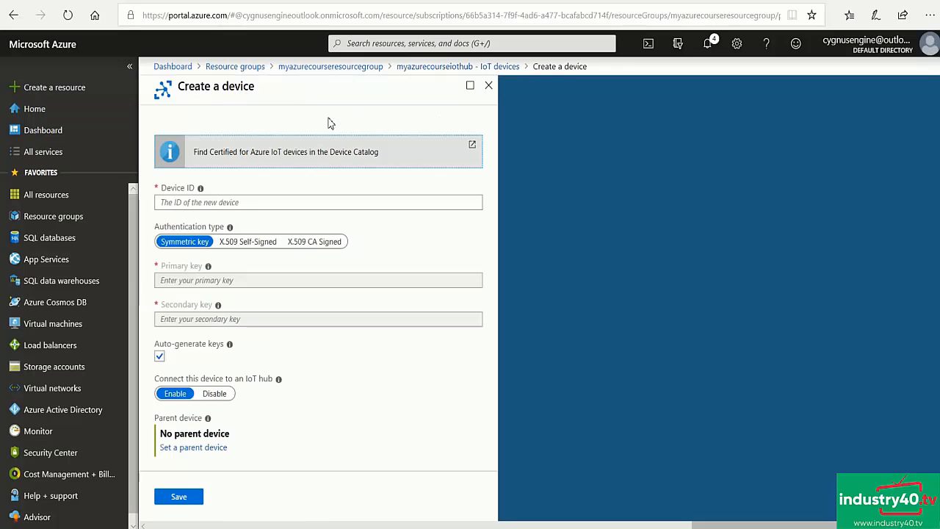
click(174, 204)
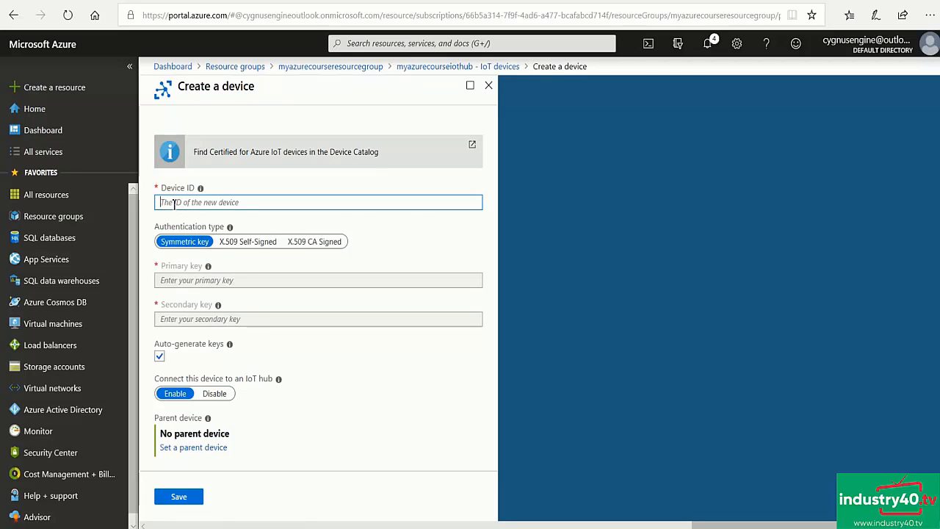
text(mydemoraspberrypi)
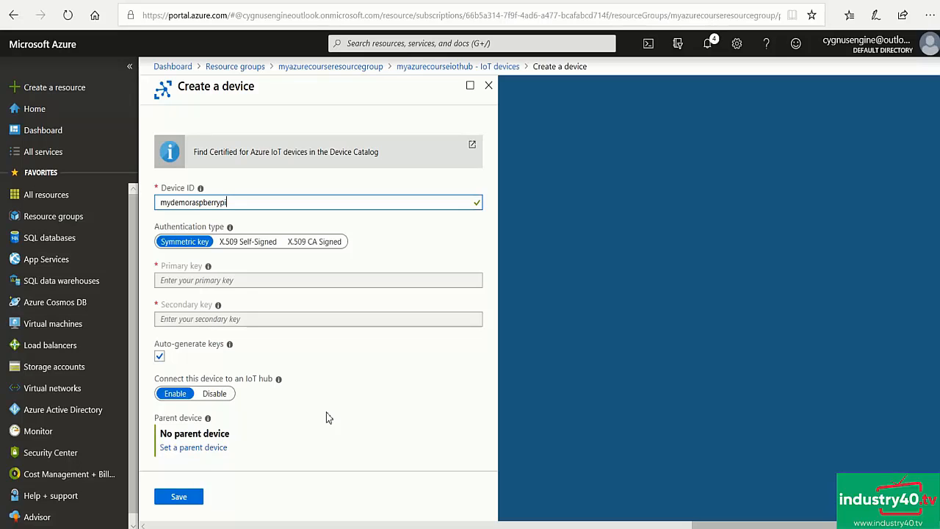
click(179, 497)
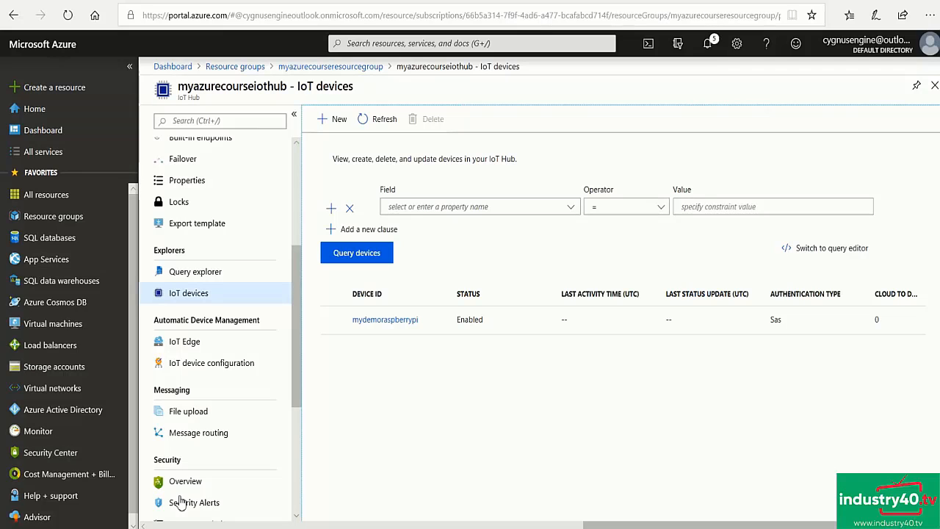
- Reveal and copy the primary connection string of mydemoraspberrypi, and paste it into an empty text file in Notepad++
click(385, 320)
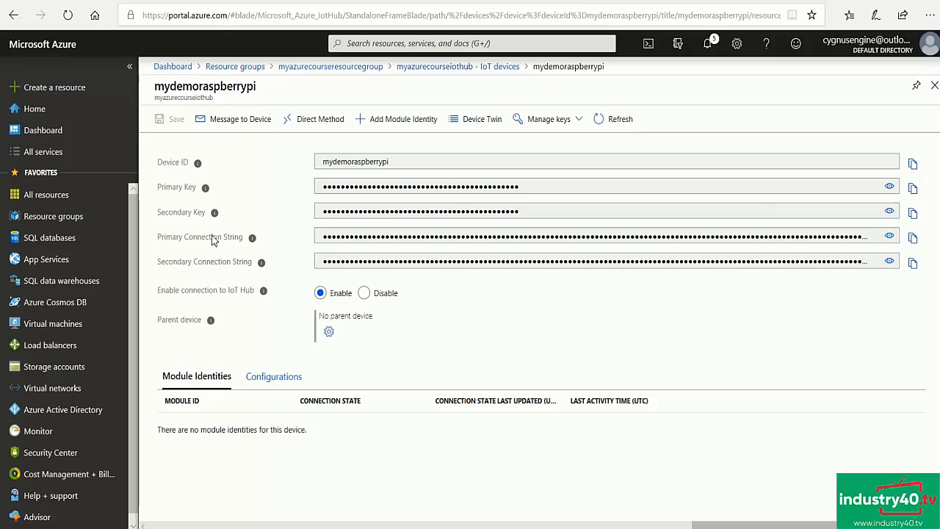
click(889, 236)
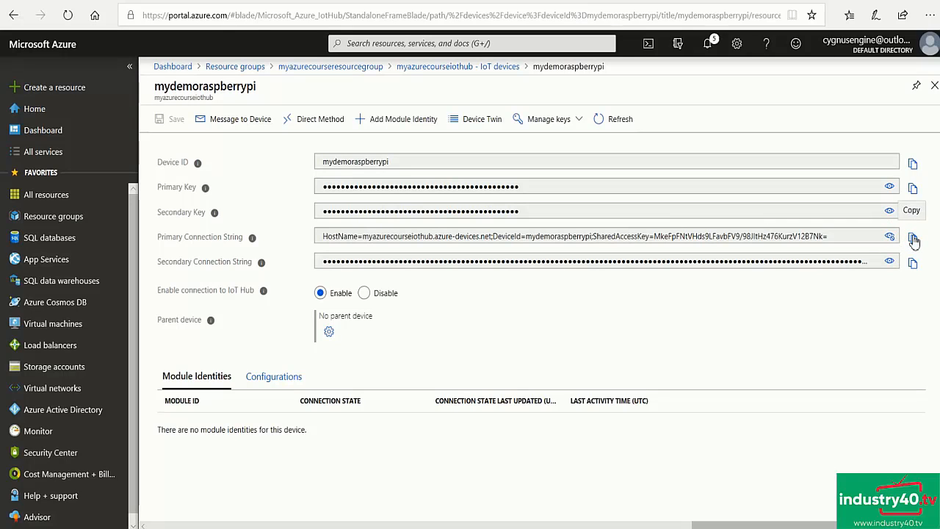
click(913, 239)
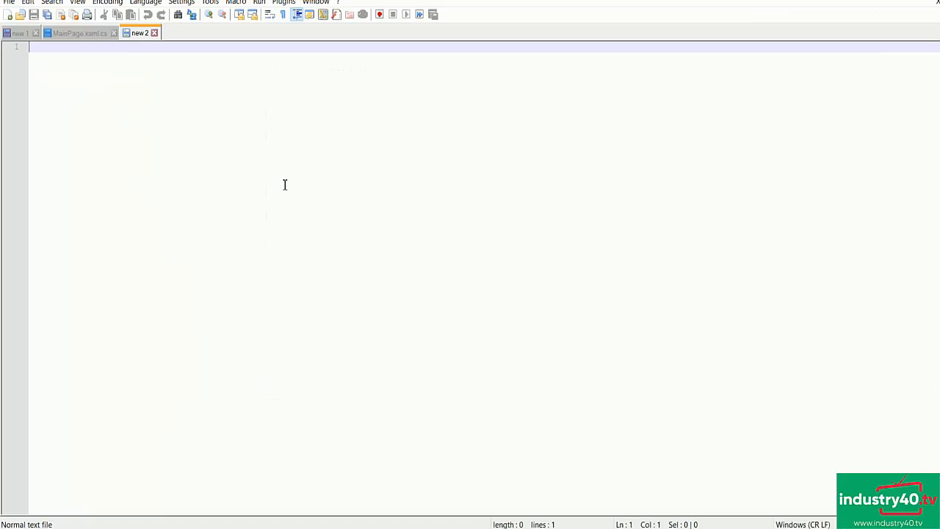
key(ctrl+v)
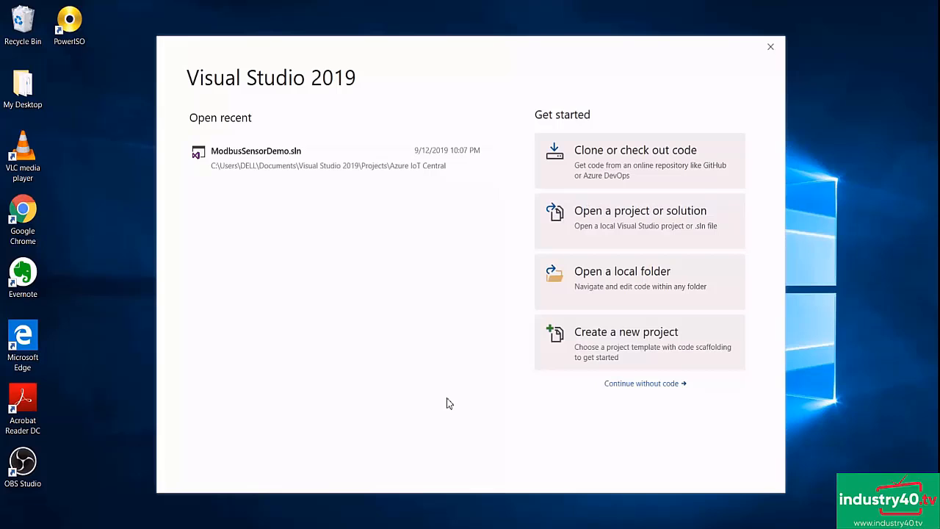
- In Visual Studio 2019, create a C# Blank App (Universal Windows) project named RaspberryPiDevice with the default target and minimum versions
click(622, 342)
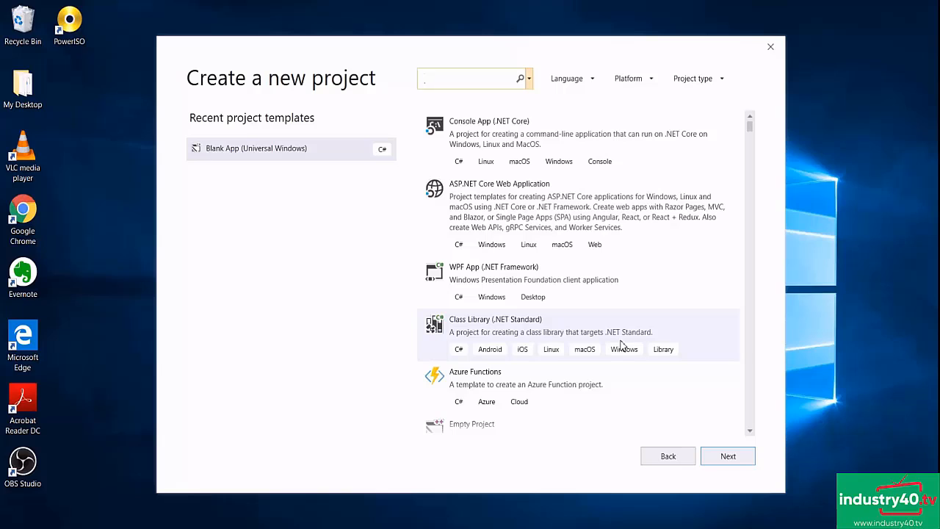
click(296, 162)
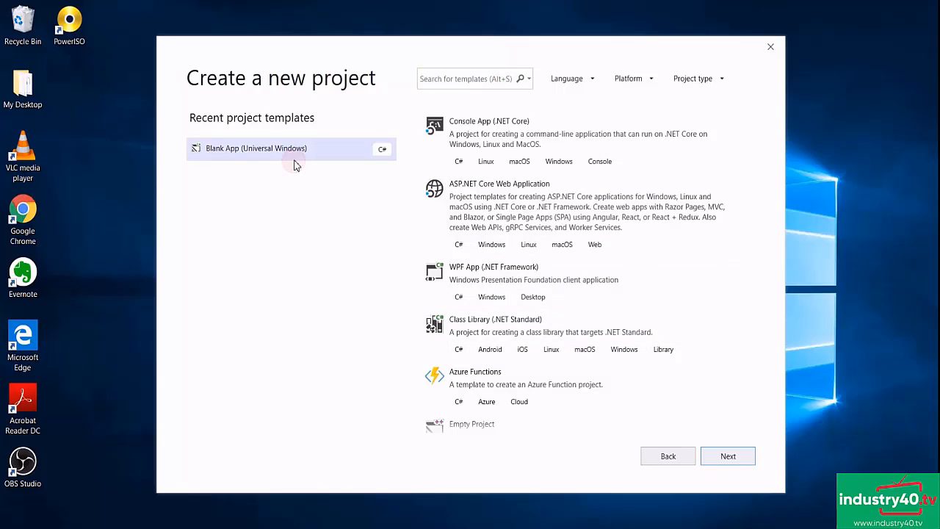
click(725, 456)
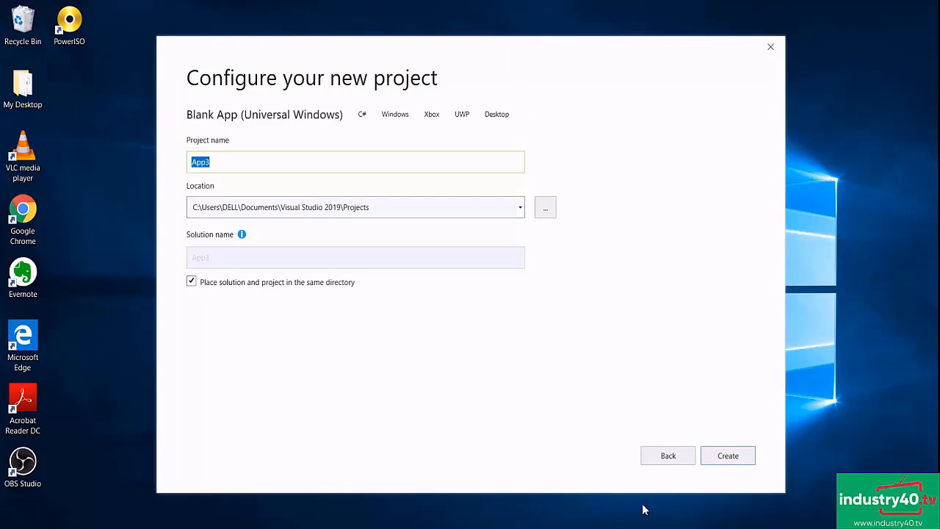
text(Rasb)
key(BackSpace)
text(pberryPiDevice)
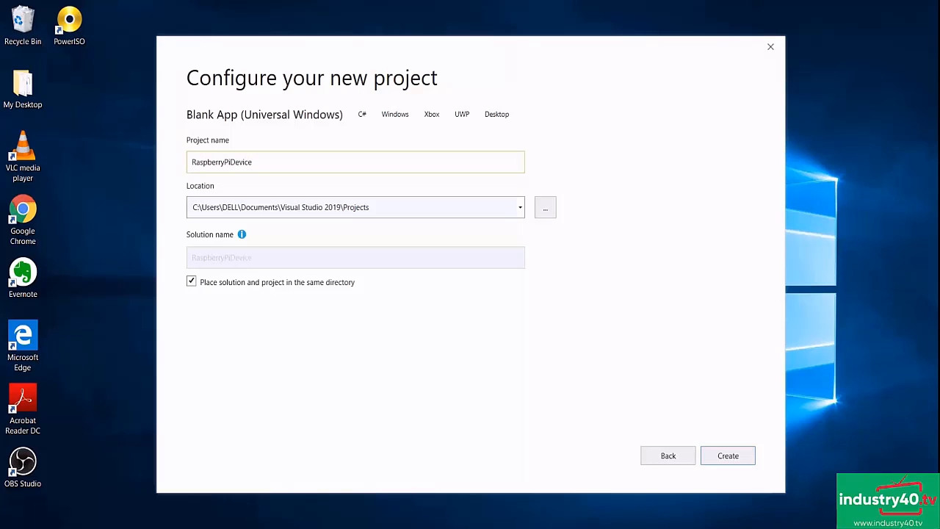
click(742, 461)
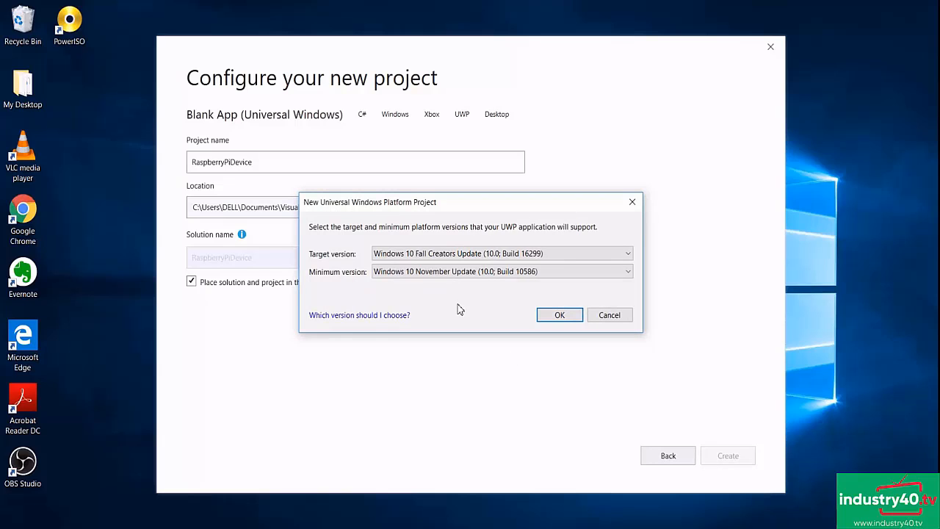
click(560, 316)
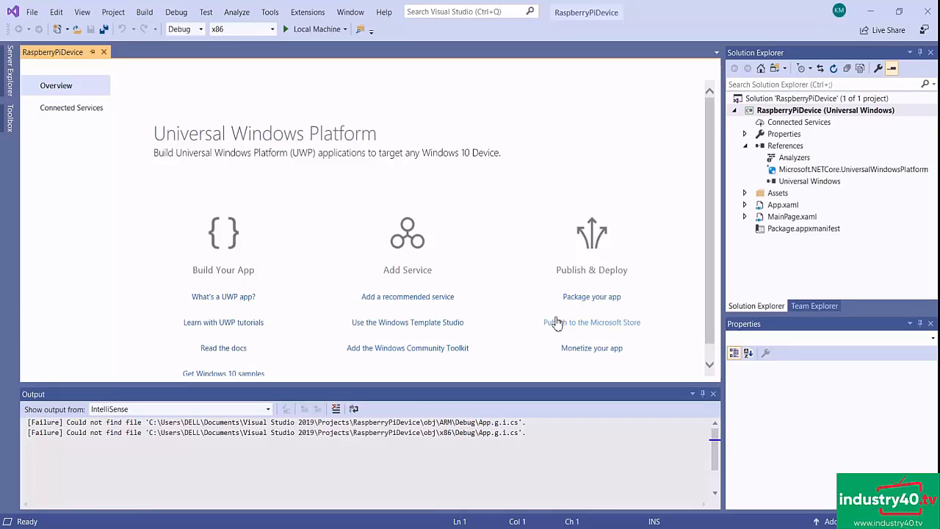
- Add a reference to Windows IoT Extensions for the UWP to the project and open MainPage.xaml.cs
right_click(786, 149)
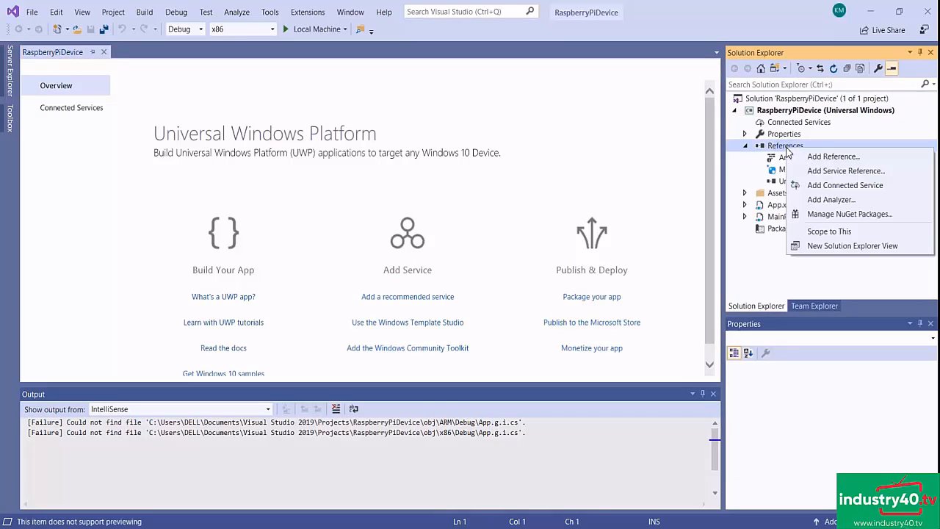
click(833, 156)
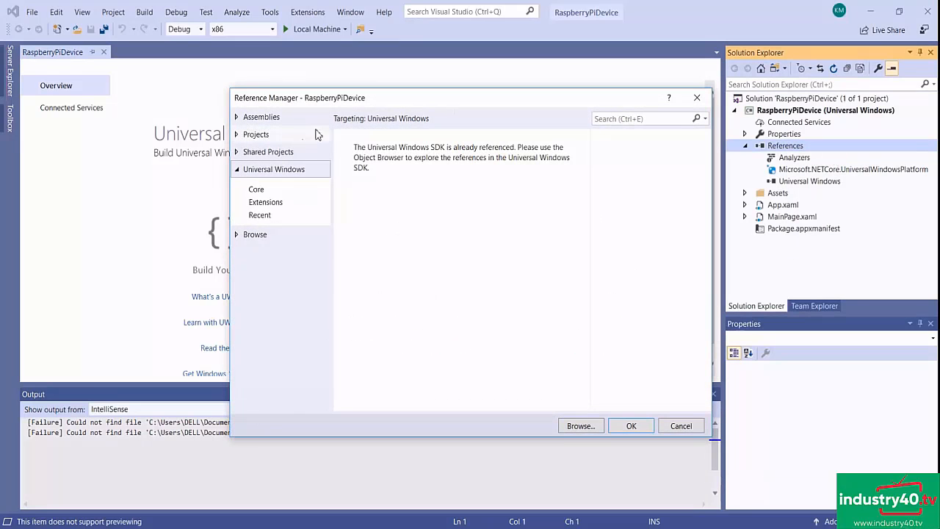
click(267, 204)
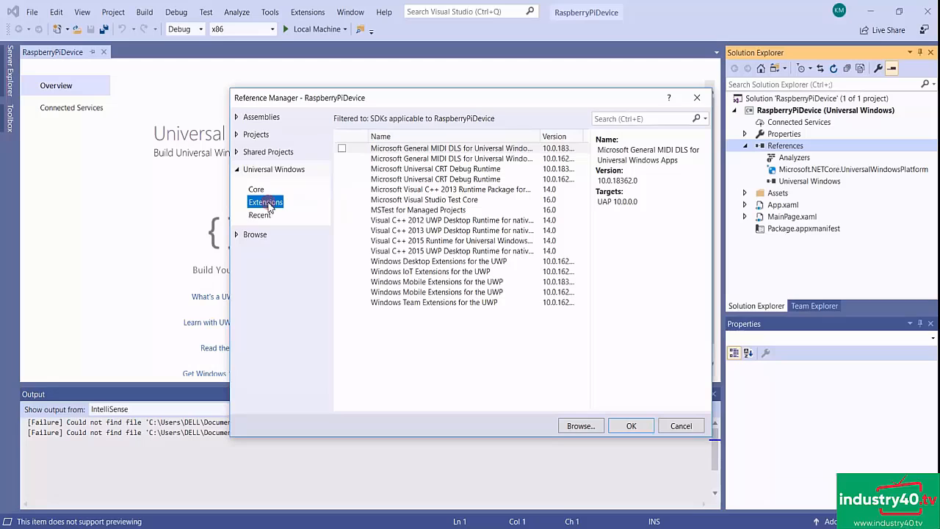
click(342, 271)
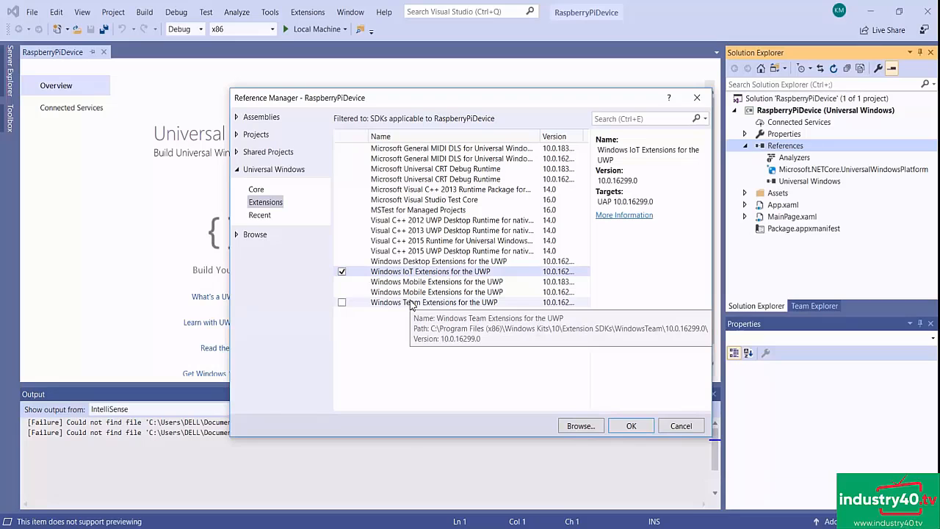
click(632, 427)
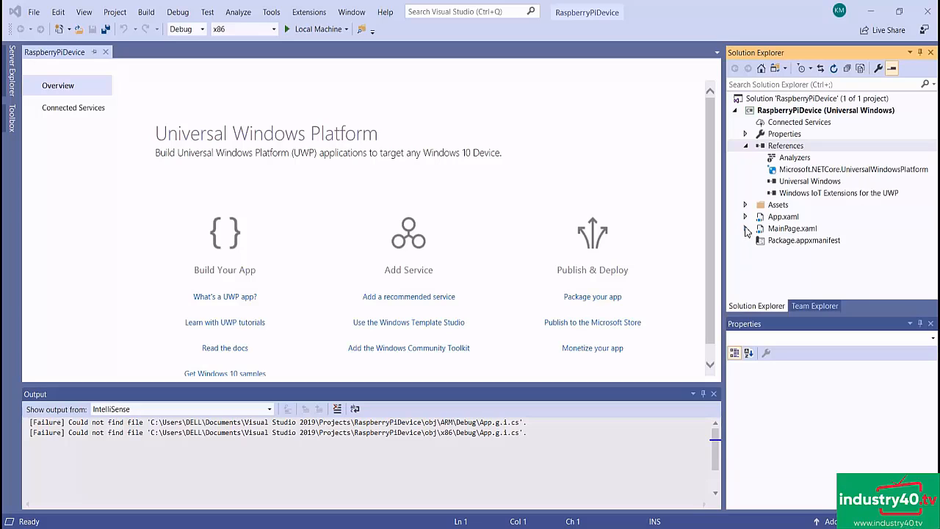
click(745, 228)
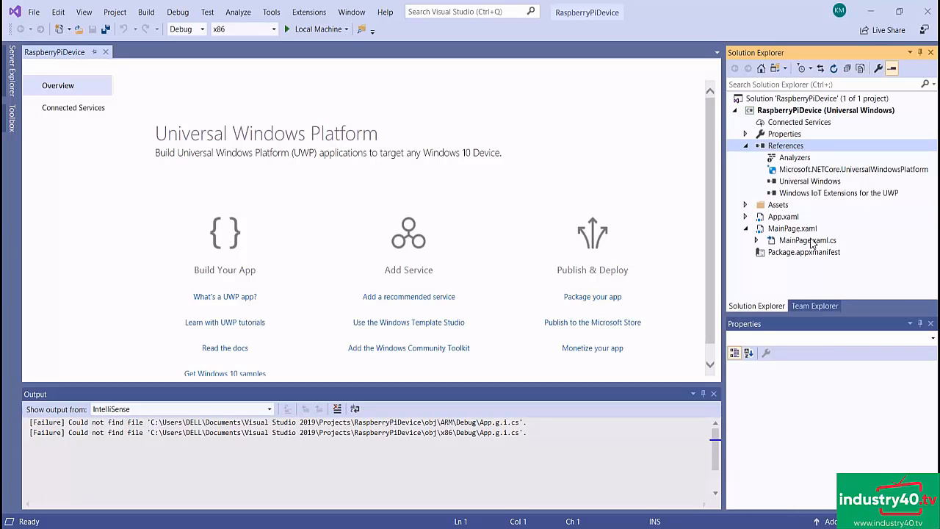
click(807, 243)
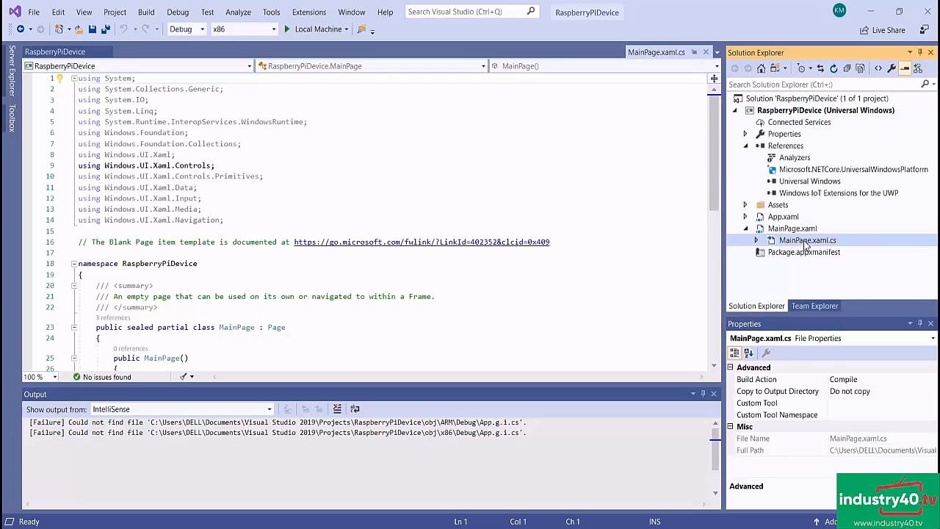
- Install version 1.0.2 of the Dht NuGet package in the RaspberryPiDevice project
click(787, 98)
right_click(789, 98)
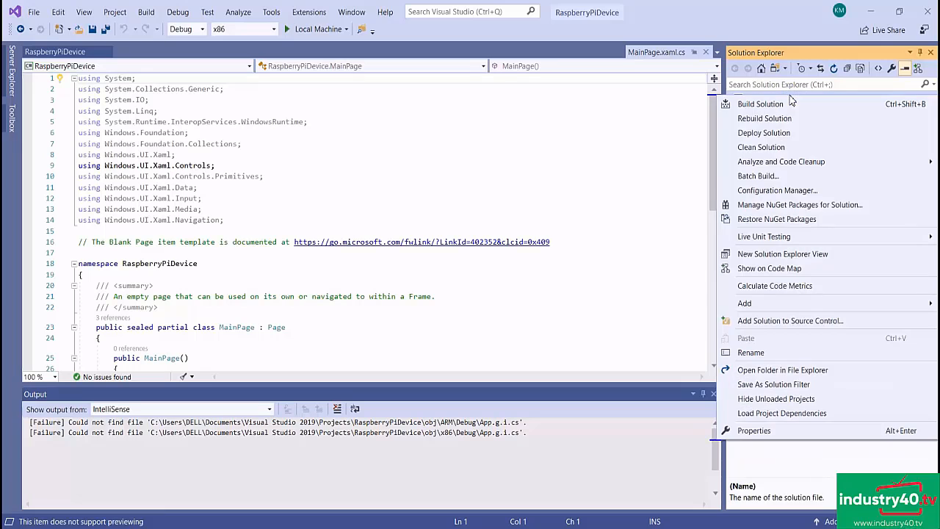
click(798, 205)
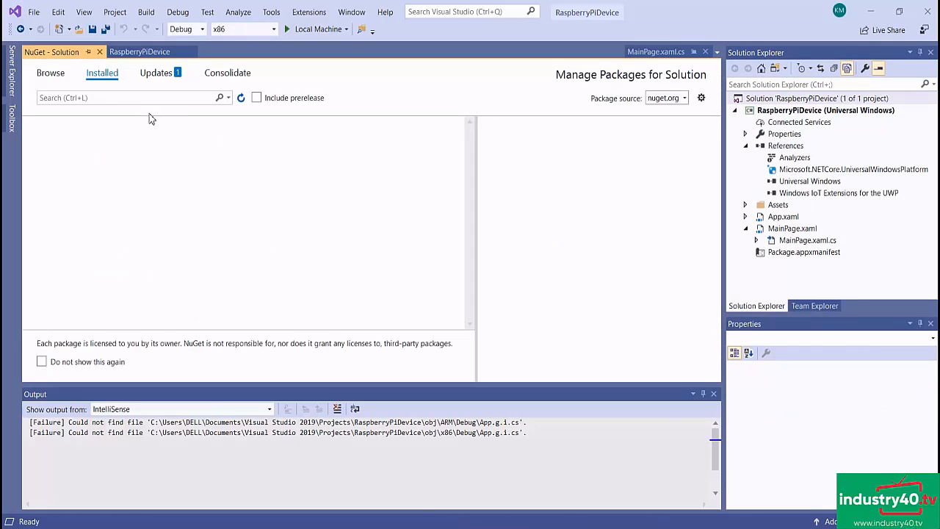
click(56, 76)
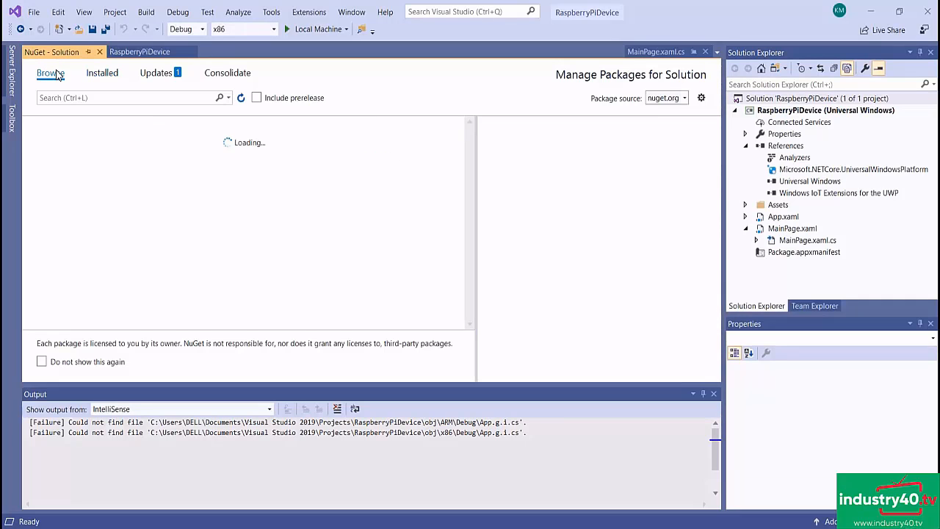
click(79, 96)
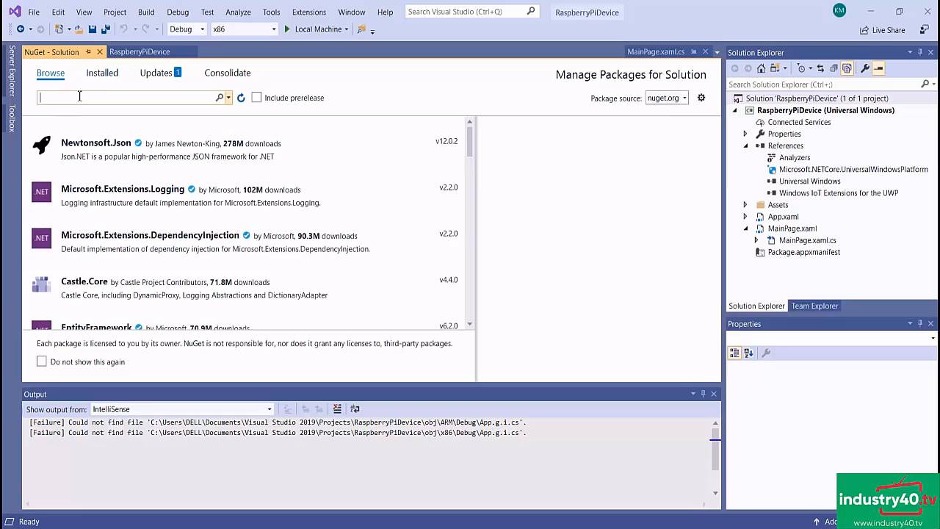
text(Dht)
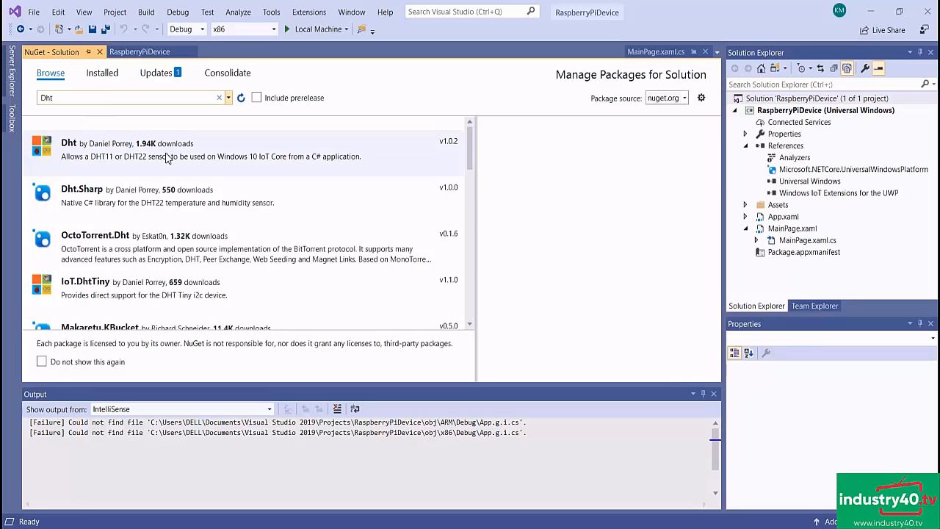
click(102, 151)
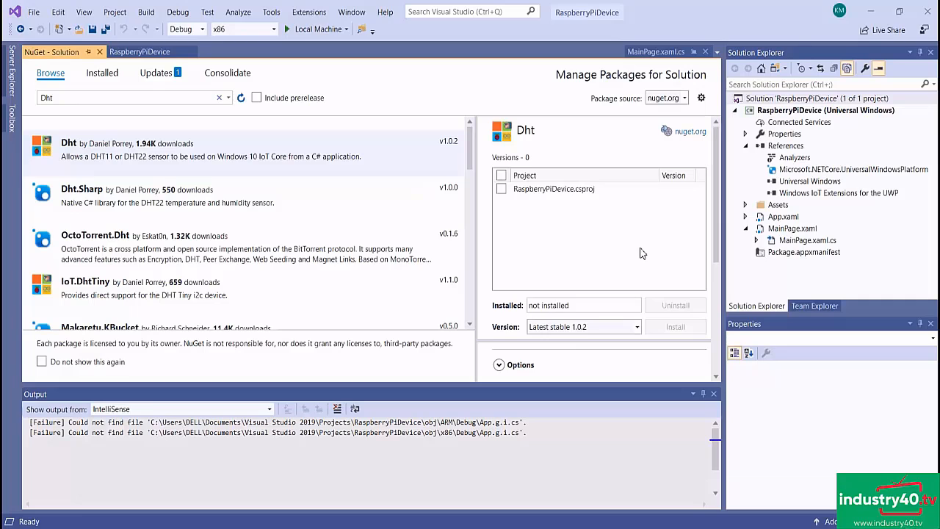
click(502, 191)
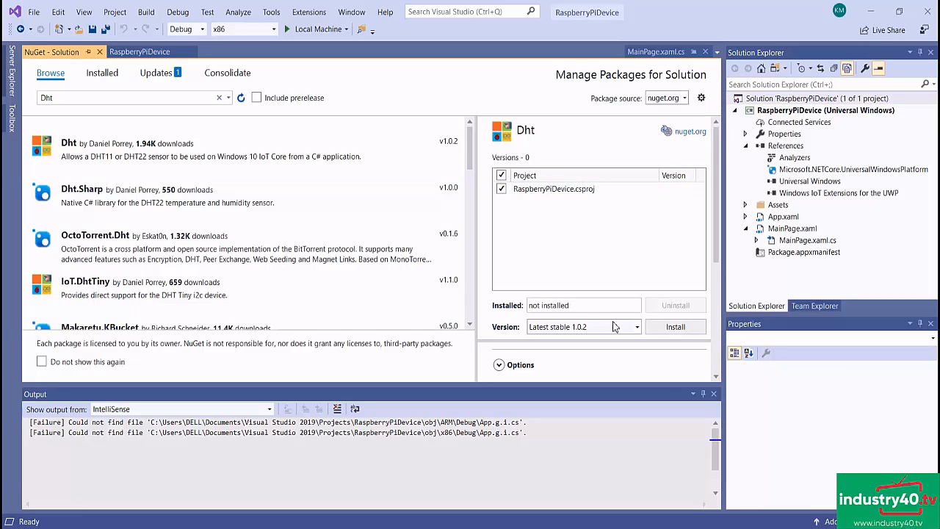
click(676, 328)
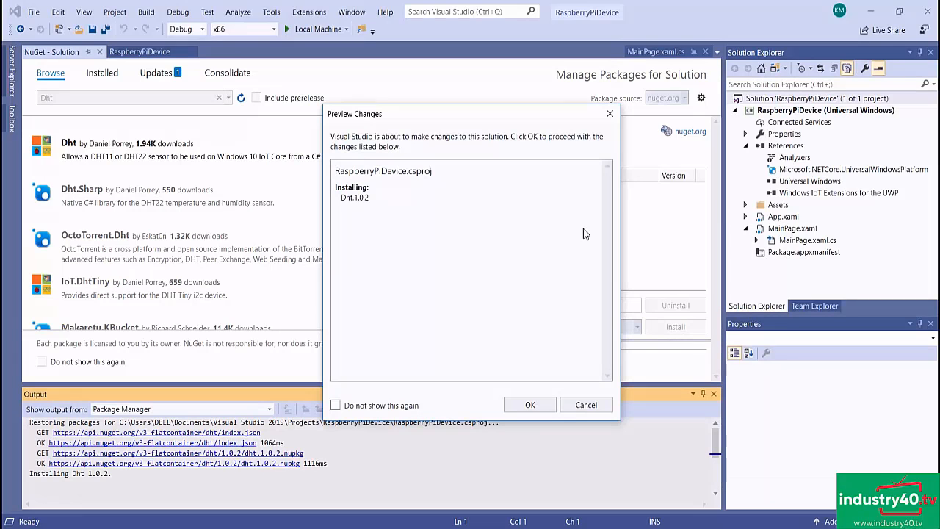
click(532, 405)
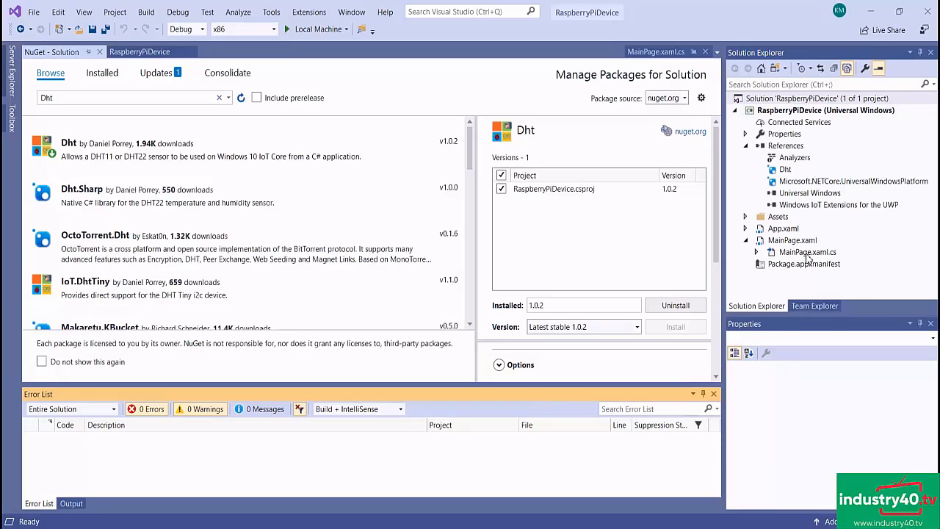
- Add using directives for Sensors.Dht and Windows.Devices.Gpio below the existing ones in MainPage.xaml.cs
click(806, 252)
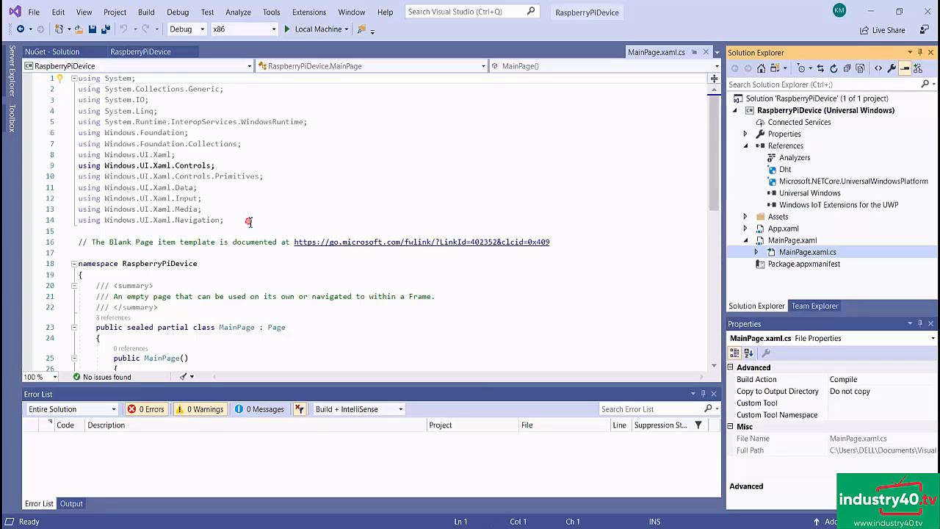
click(250, 221)
key(Return)
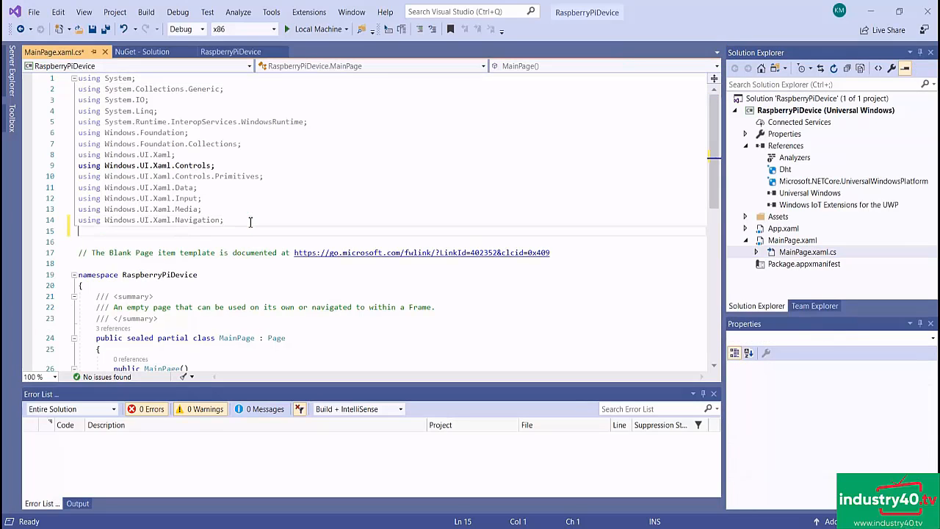
text(using Sensors.Dht;)
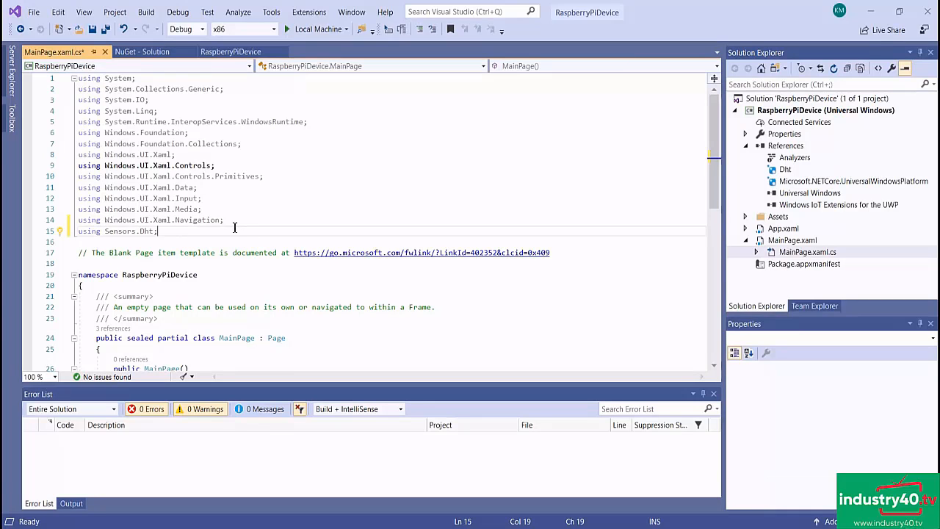
key(Return)
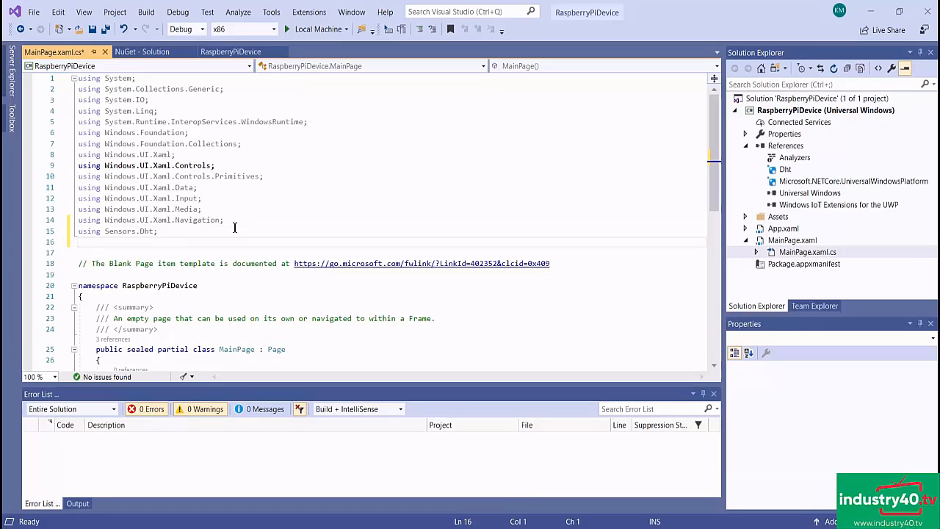
text(using Windows.Devices.Gpio;)
key(Return)
- Declare the Dht11 communication variables at the start of the MainPage class: DHTPIN = 4, IDht dht = null and GpioPin dhtPin = null
scroll(164, 311, down, 2)
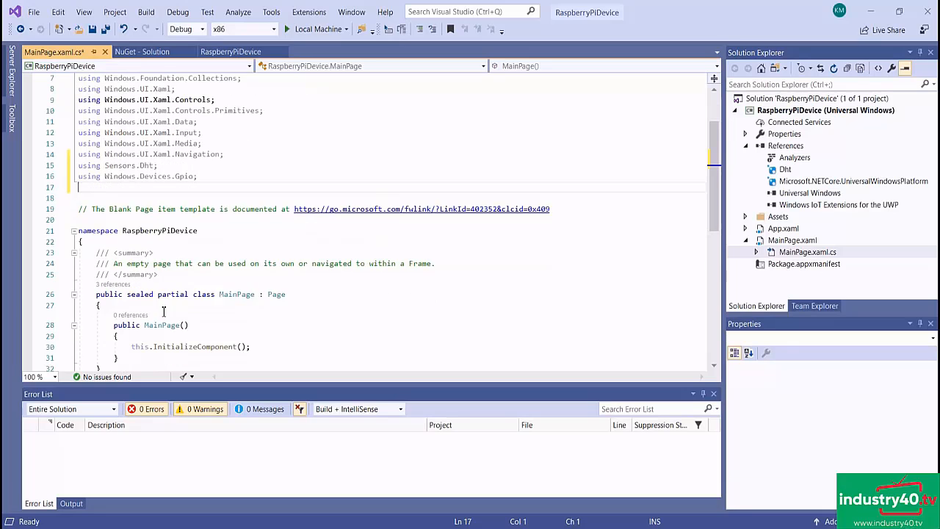
scroll(164, 312, down, 1)
click(118, 263)
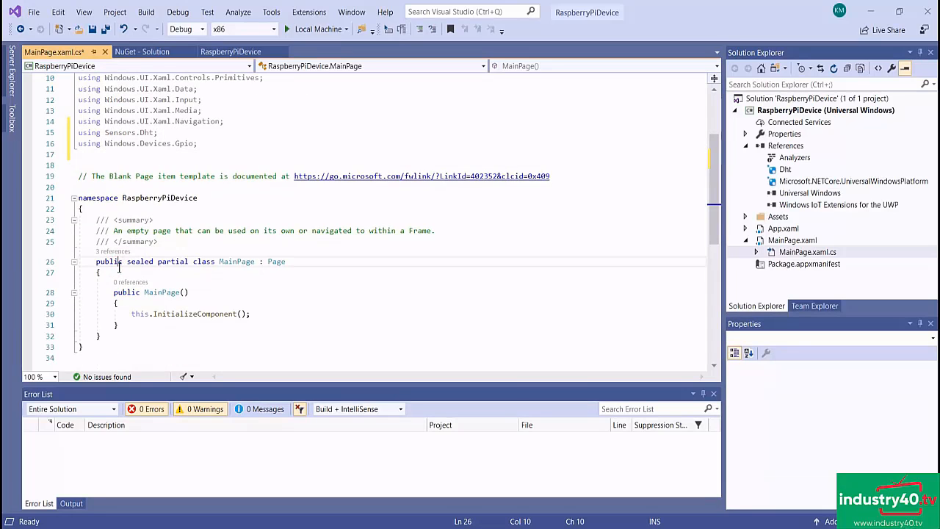
click(113, 272)
key(Return)
key(Return)
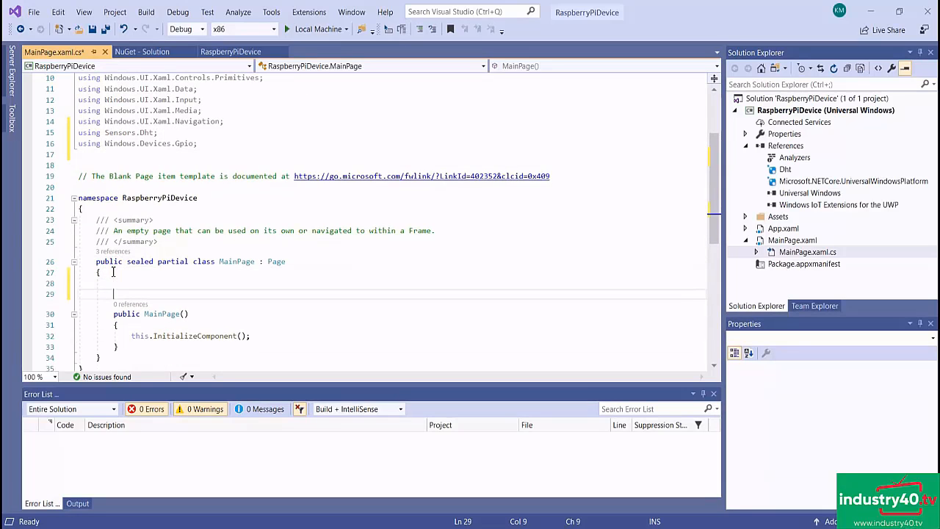
text(/**** Dht11 Communication Variables *******/ private const int DHTPIN = 4; private IDht dht = null; private GpioPin dhtPin = null;)
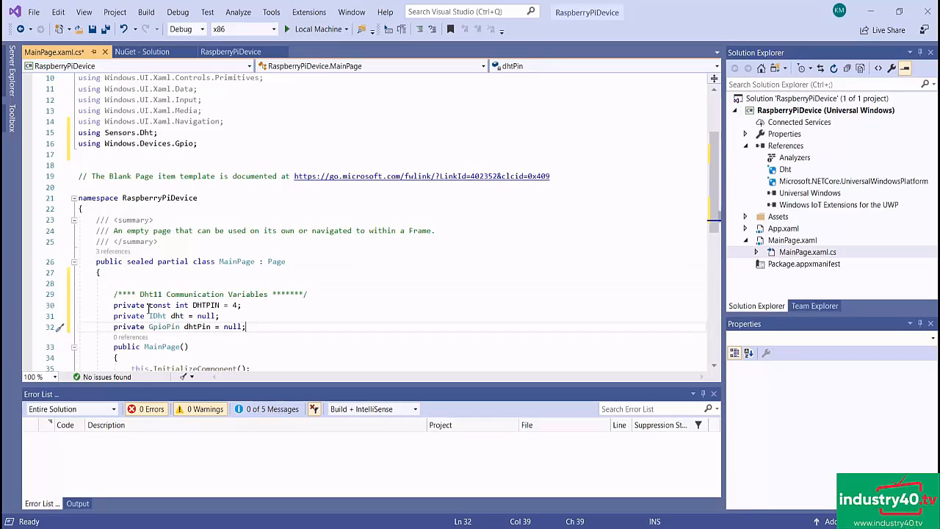
- Examine the DHTPIN, dht and dhtPin declarations in the MainPage class one by one
scroll(308, 287, down, 2)
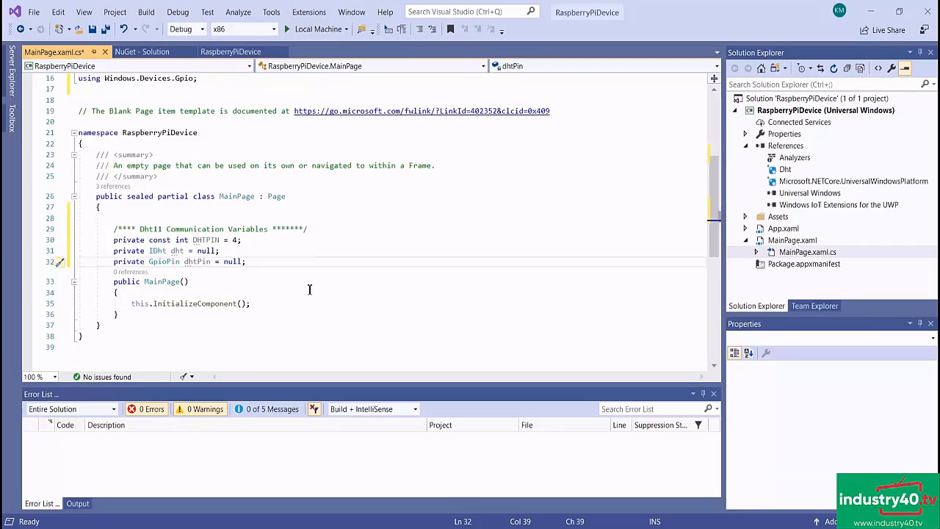
drag(251, 243, 111, 240)
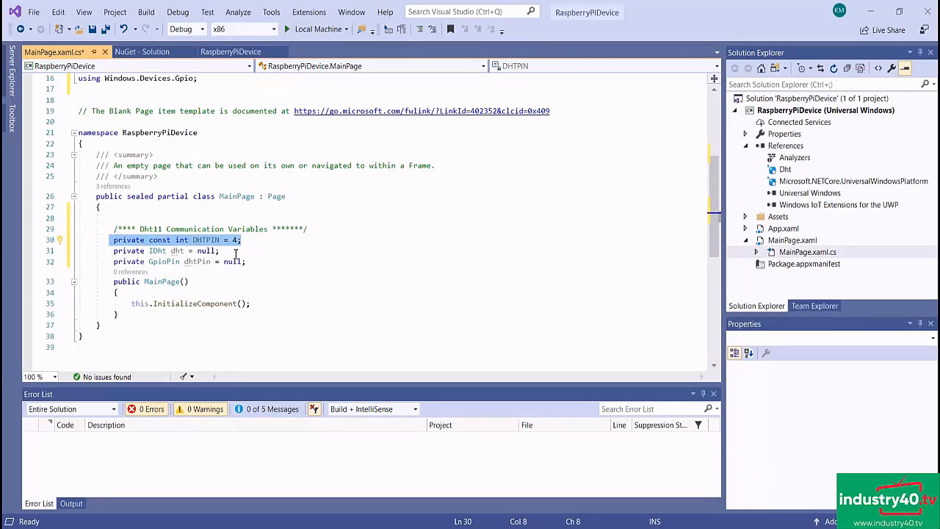
click(238, 250)
double_click(235, 240)
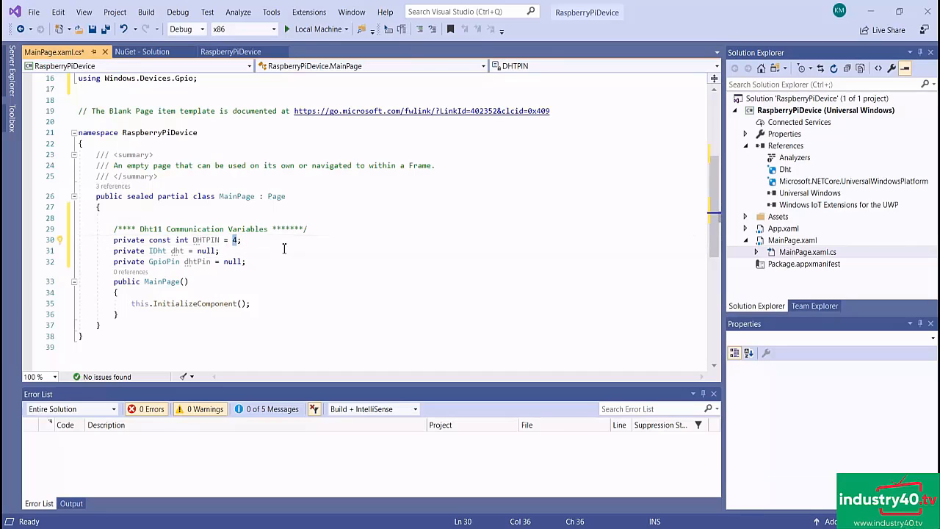
click(251, 240)
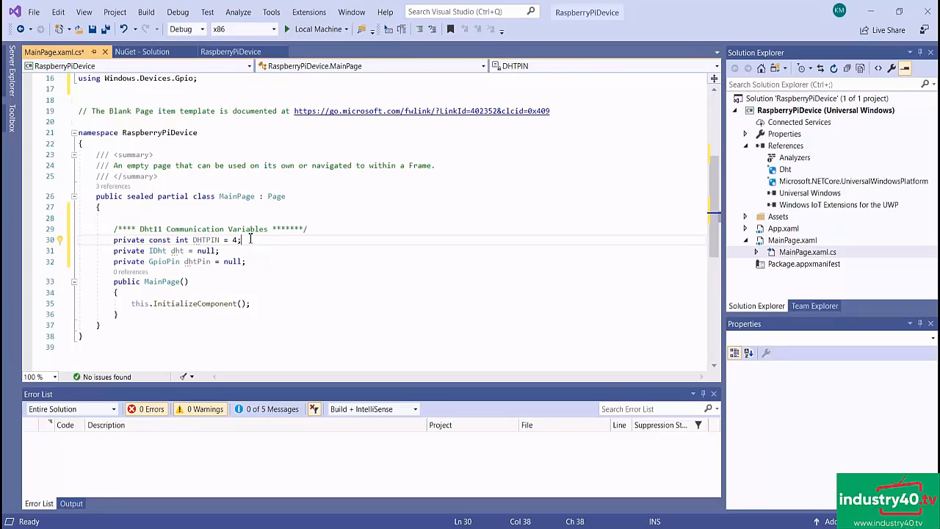
scroll(250, 239, down, 1)
drag(220, 217, 114, 220)
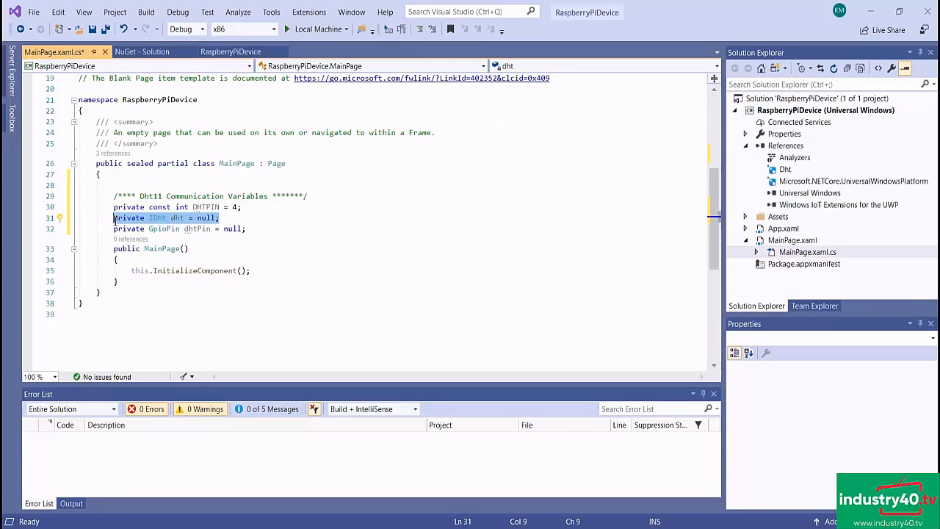
click(258, 231)
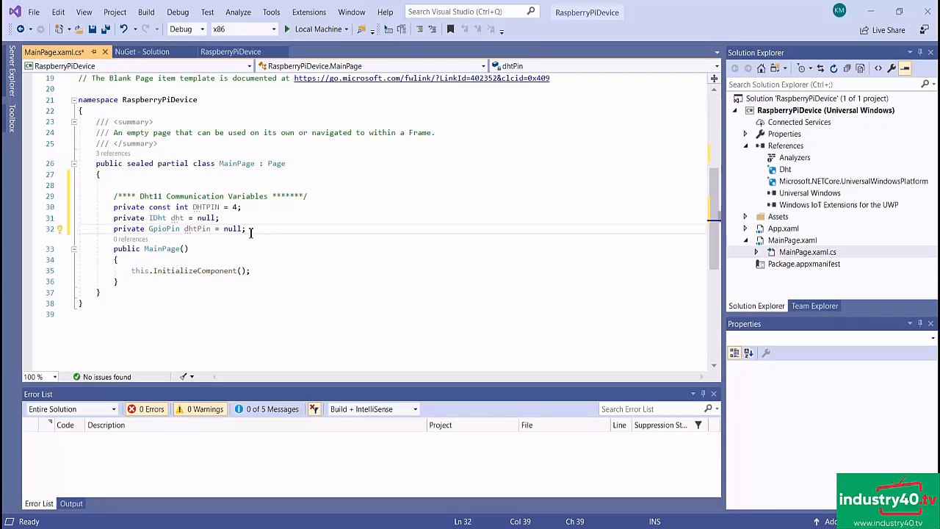
drag(250, 232, 114, 230)
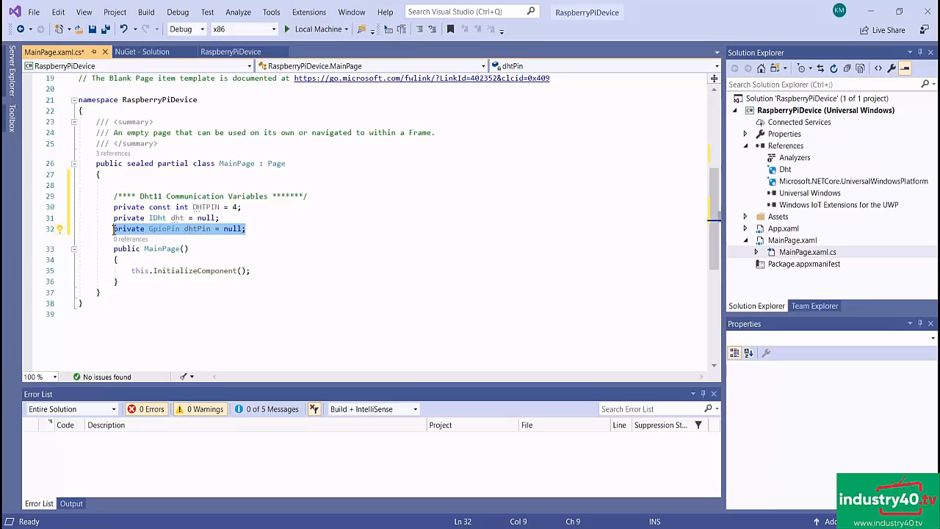
click(283, 231)
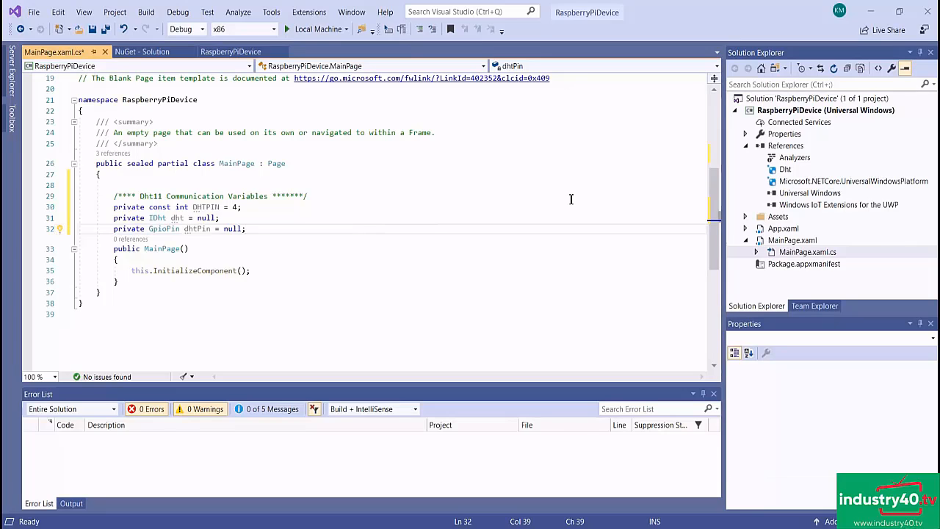
- In the MainPage constructor, after InitializeComponent, open DHTPIN in Exclusive sharing mode as dhtPin and create dht as a Dht11 with Input drive mode
drag(137, 285, 101, 249)
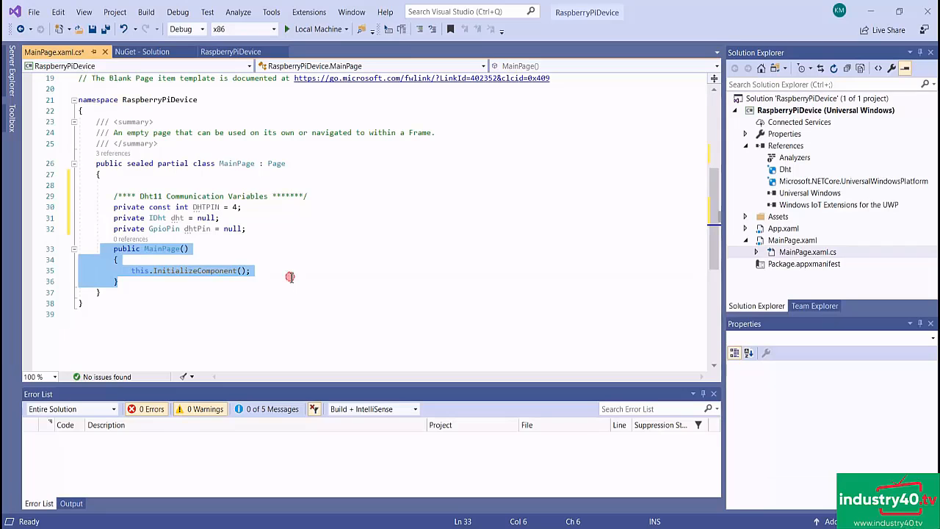
click(292, 276)
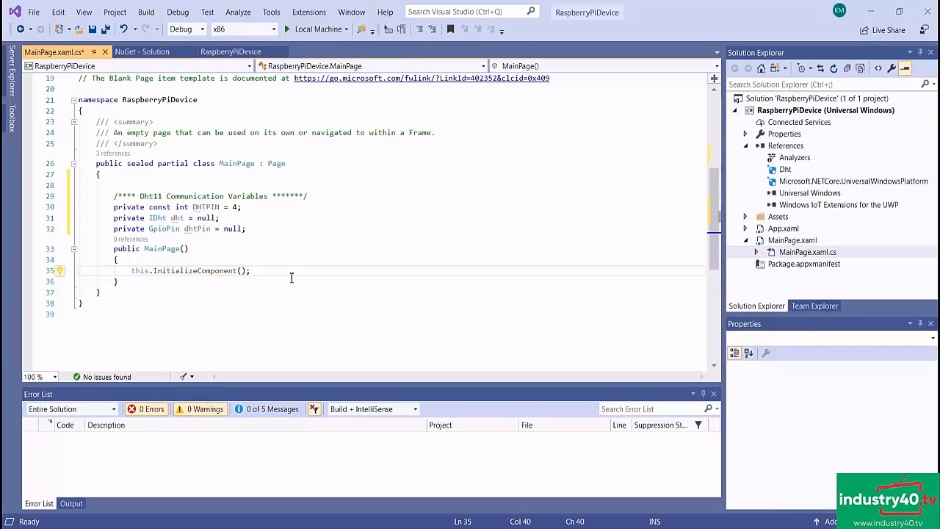
key(Return)
key(Return)
text(dhtPin = GpioController.GetDefault().OpenPin(DHTPIN, GpioSharingMode.Exclusive); dht = new Dht11(dhtPin, GpioPinDriveMode.Input);)
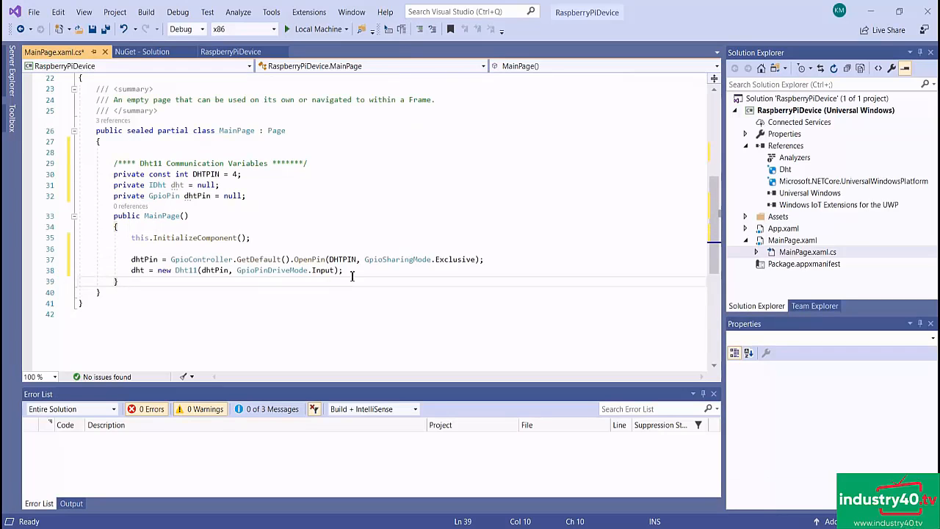
drag(352, 275, 125, 259)
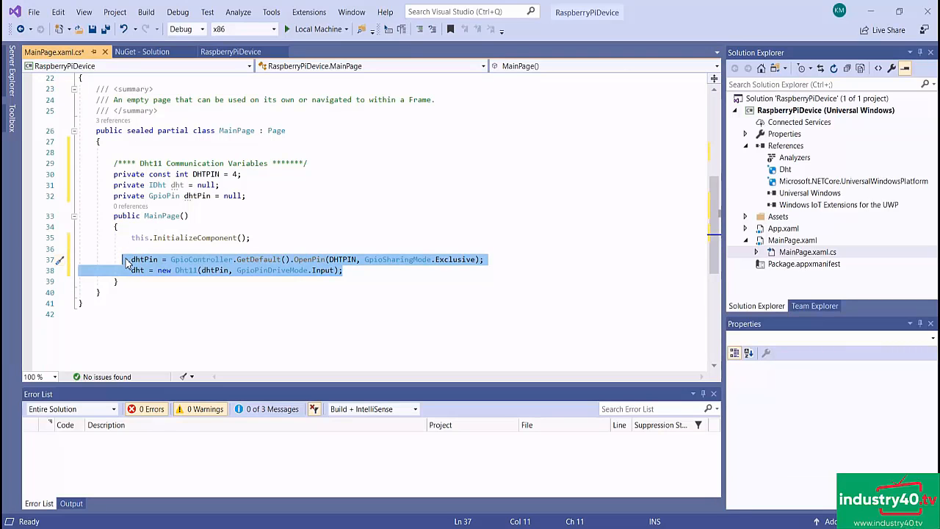
click(354, 269)
key(Return)
key(Return)
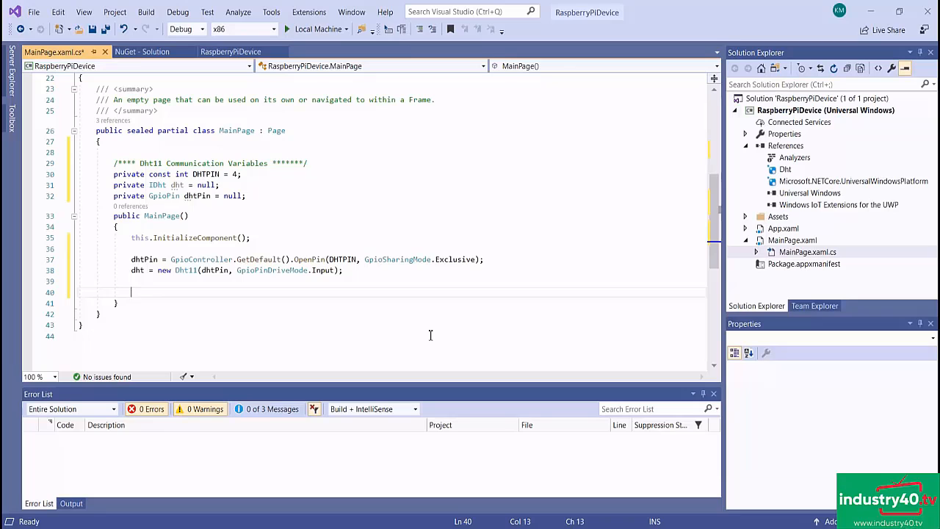
- Declare a private DispatcherTimer named sensorTimer above the Dht11 variables, initialized with new DispatcherTimer()
click(124, 151)
text(private DispatcherTimer sensorTimer = new DispatcherTimer();)
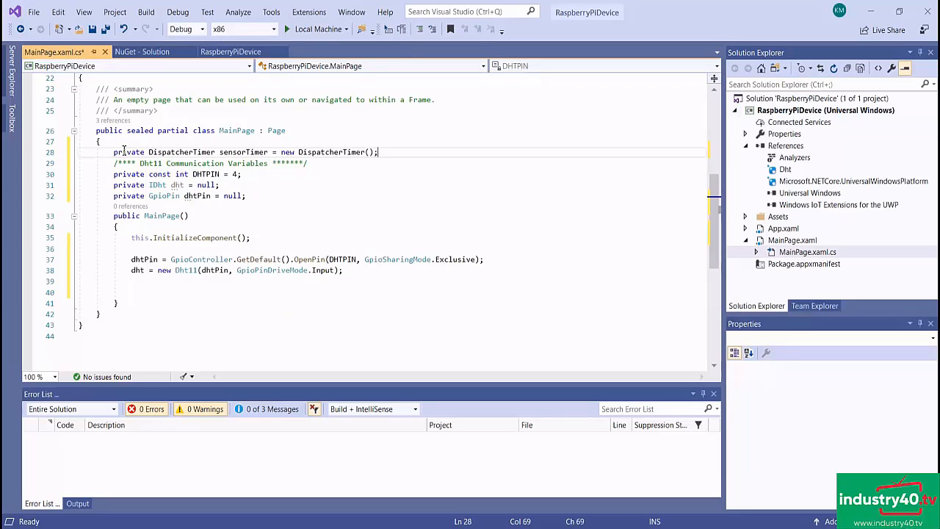
key(Return)
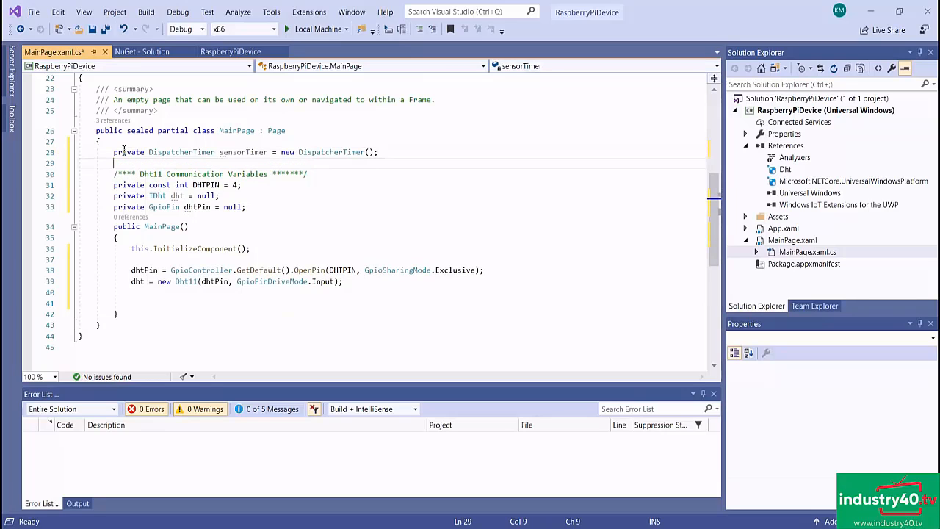
- In the MainPage constructor, set sensorTimer's interval to 2 seconds, attach the sensorTimer_Tick handler and start the timer
click(358, 290)
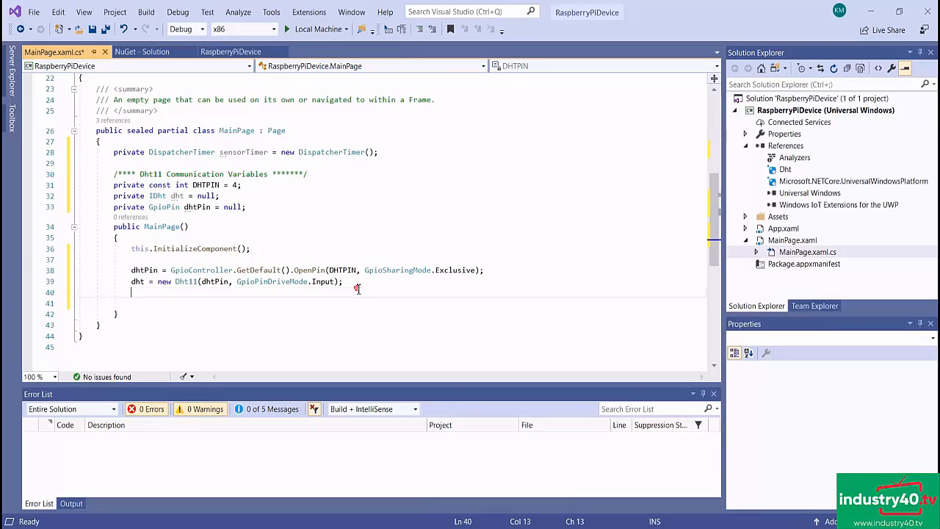
key(Return)
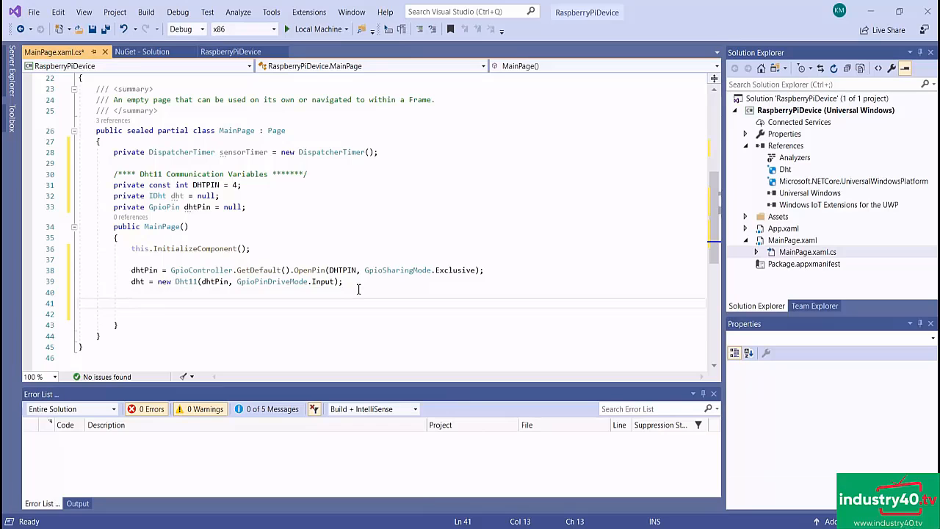
text(sensorTimer.Interval = TimeSpan.FromSeconds(2); sensorTimer.Tick += sensorTimer_Tick; sensorTimer.Start();)
click(333, 303)
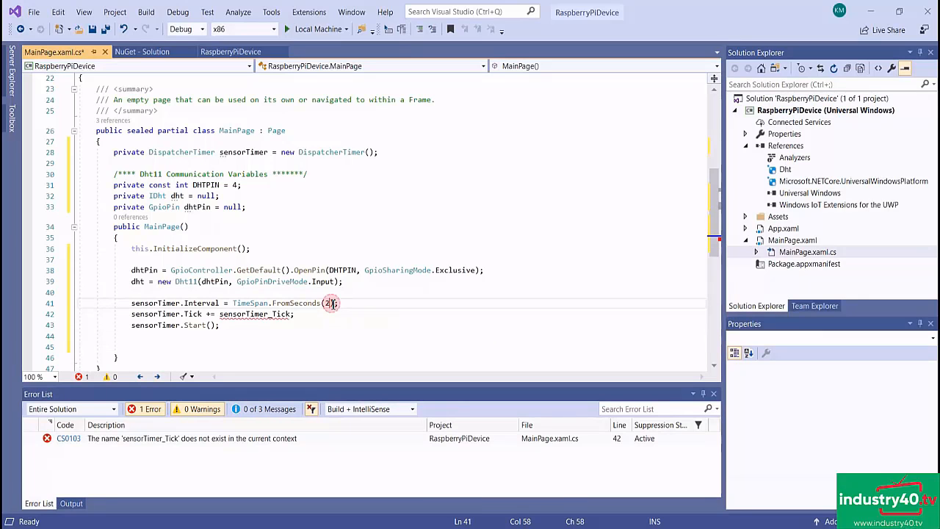
- Set sensorTimer's interval to 5 seconds and add an empty private void sensorTimer_Tick(object sender, object e) handler after the MainPage constructor
key(BackSpace)
text(5)
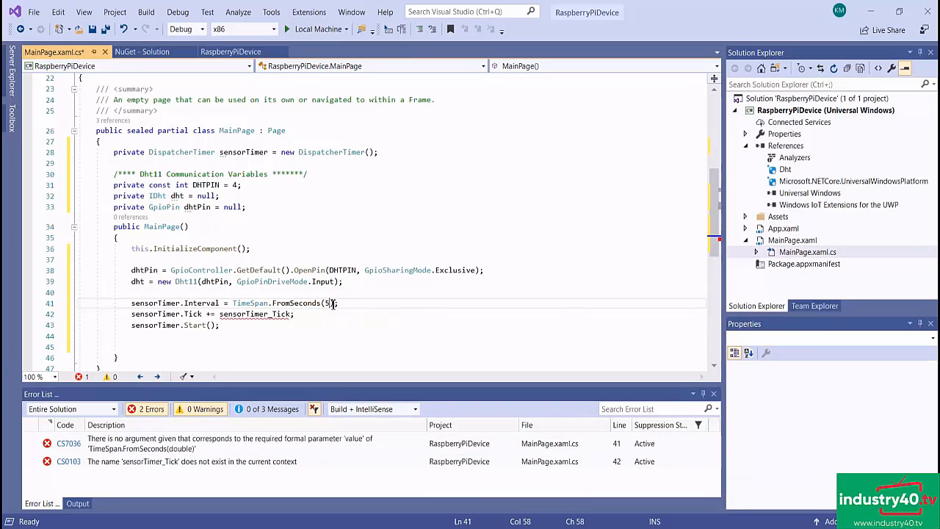
scroll(394, 296, down, 2)
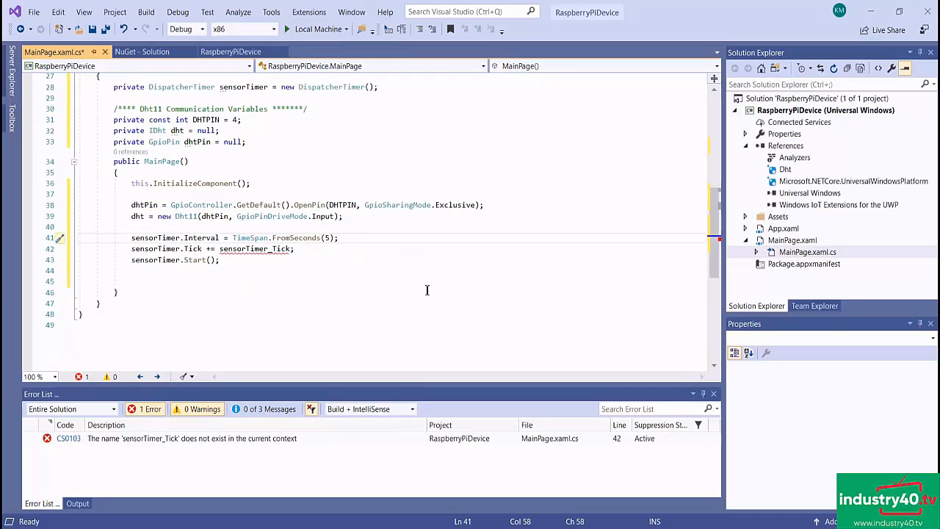
click(124, 292)
key(Return)
key(Return)
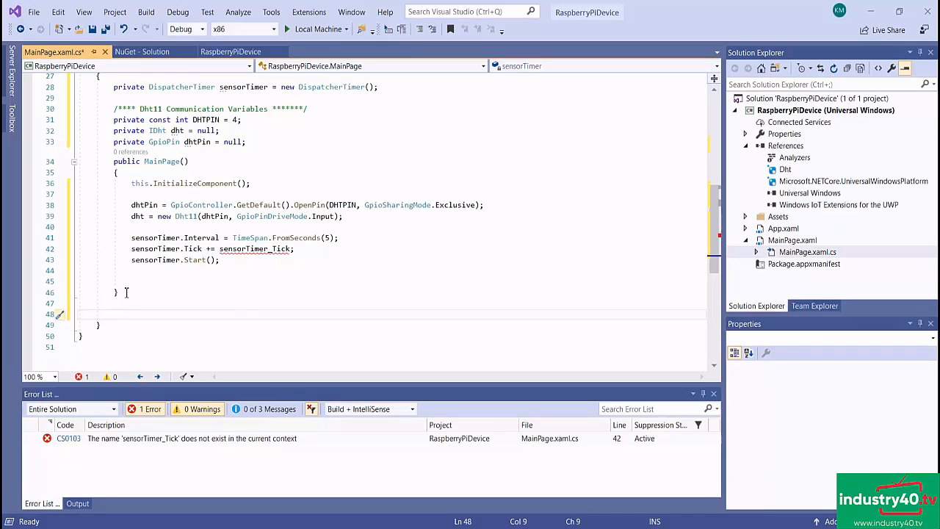
text(private void sensorTimer_Tick(object sender, object e)         {         })
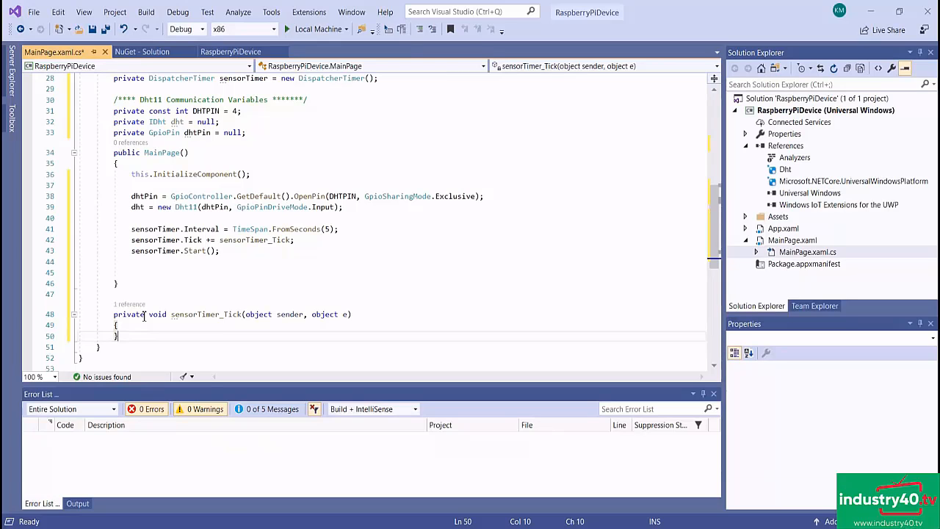
key(Return)
scroll(529, 204, down, 2)
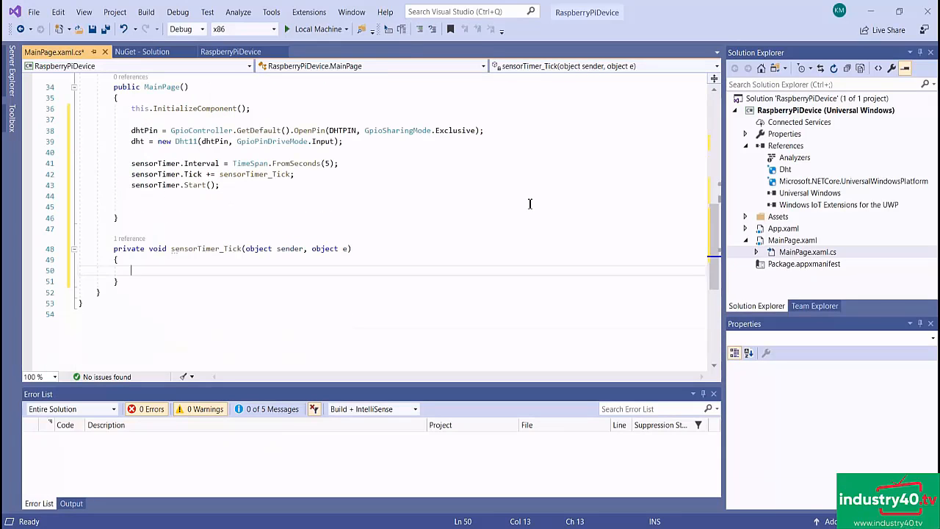
- Below sensorTimer_Tick, add a private async void readSensor() method that awaits dht.GetReadingAsync() and stores valid readings in _temp and _humidity
click(141, 283)
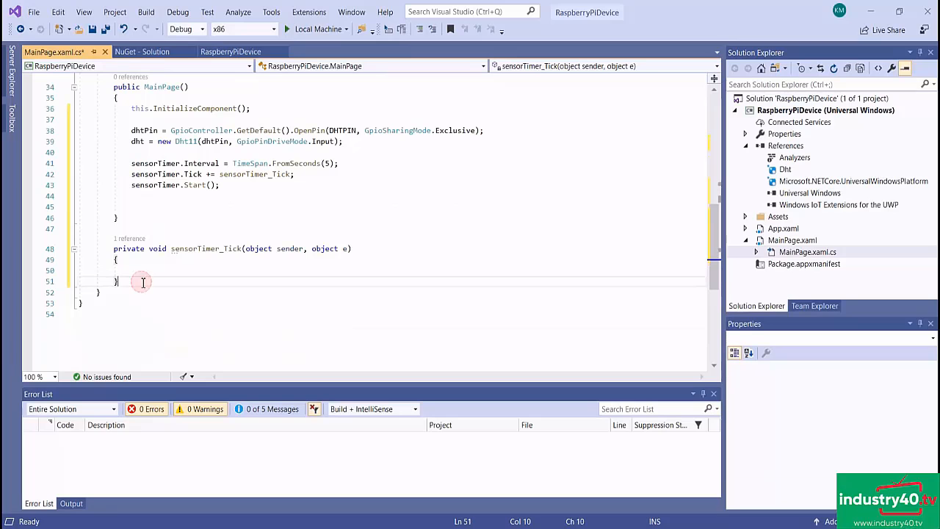
key(Return)
key(Return)
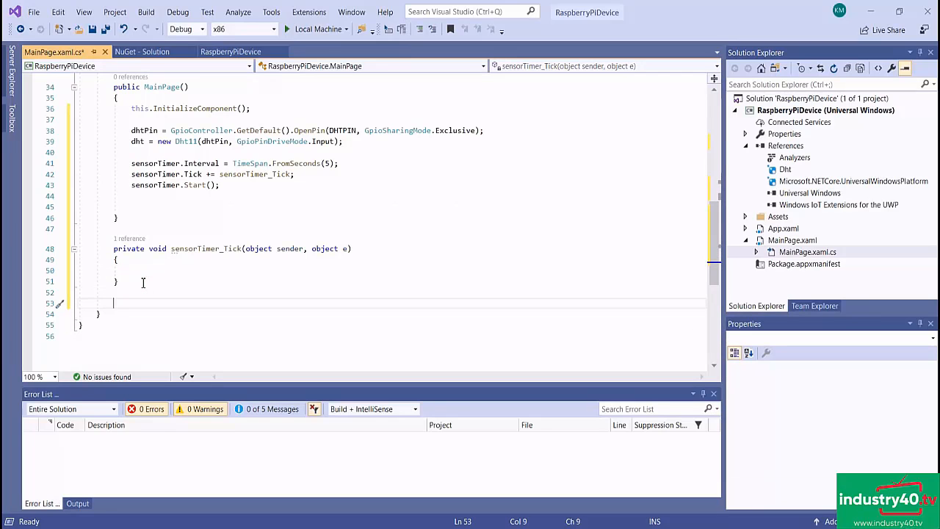
text(private async void readSensor() {       DhtReading reading = await dht.GetReadingAsync().AsTask();     if (reading.IsValid)     {         _temp = reading.Temperature;         _humidity = reading.Humidity;       } })
scroll(220, 279, down, 2)
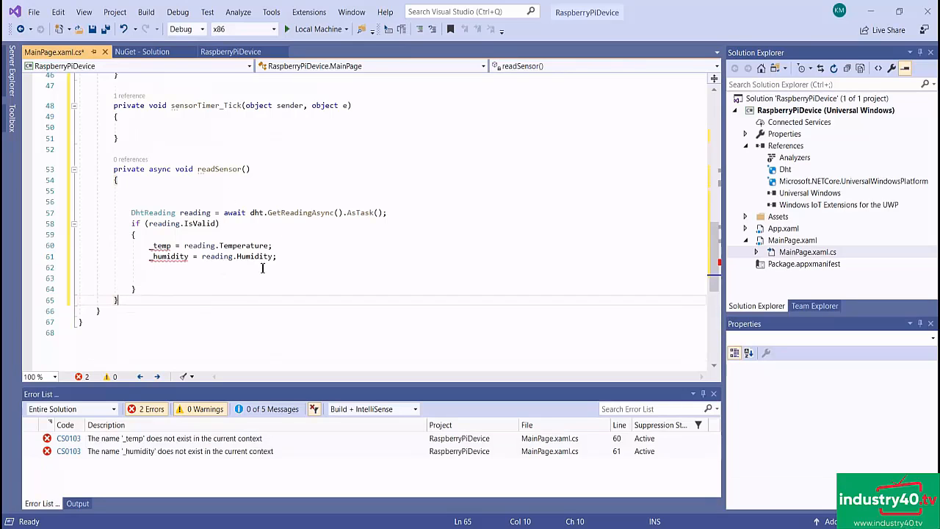
- Call readSensor(); inside the body of the sensorTimer_Tick handler
click(133, 127)
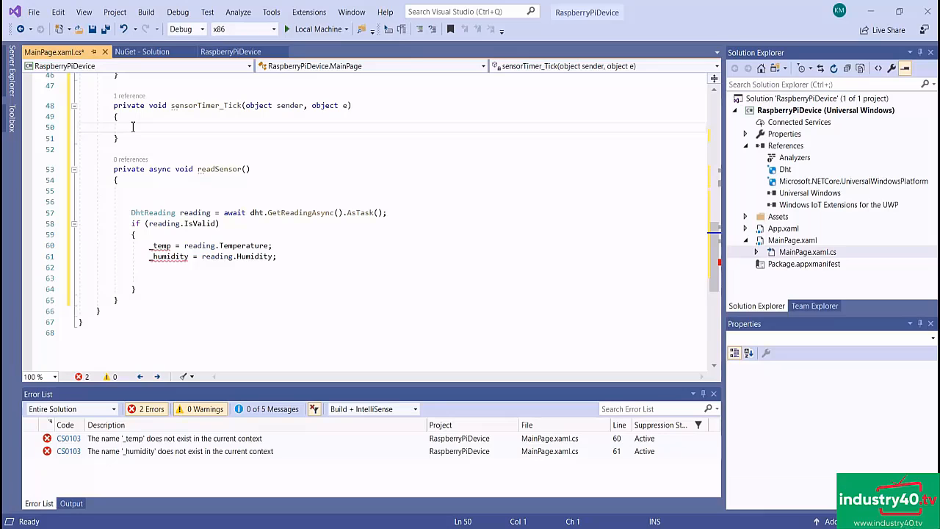
text(readSens)
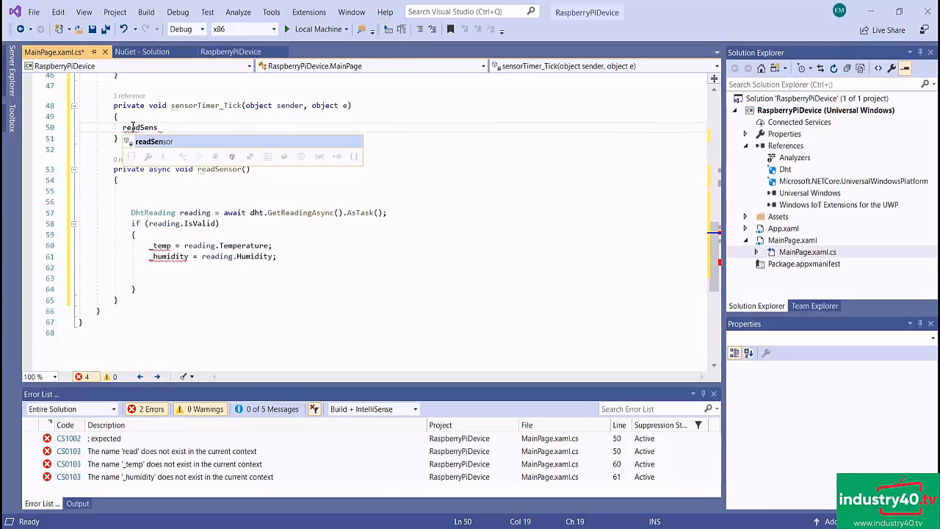
text(or();)
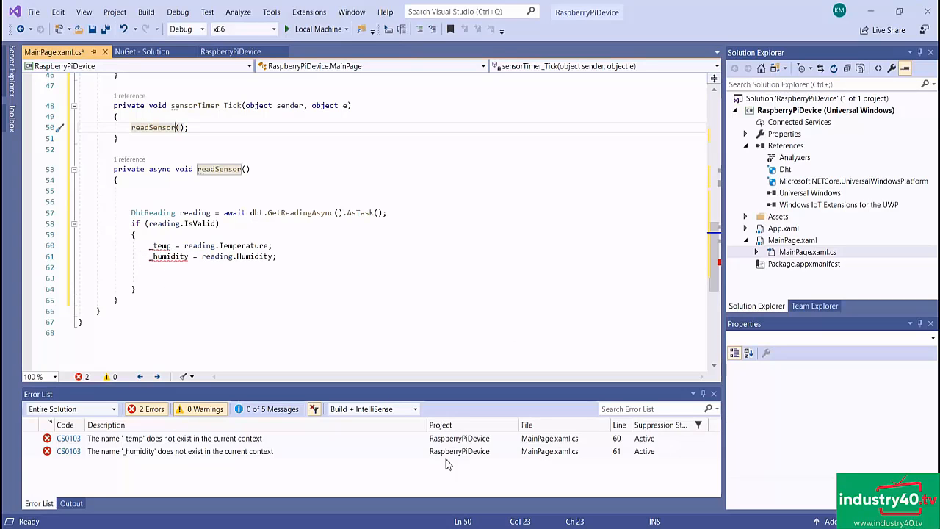
- Declare double fields _temp and _humidity, both initialized to 0, below the dhtPin declaration in the MainPage class
scroll(238, 268, up, 15)
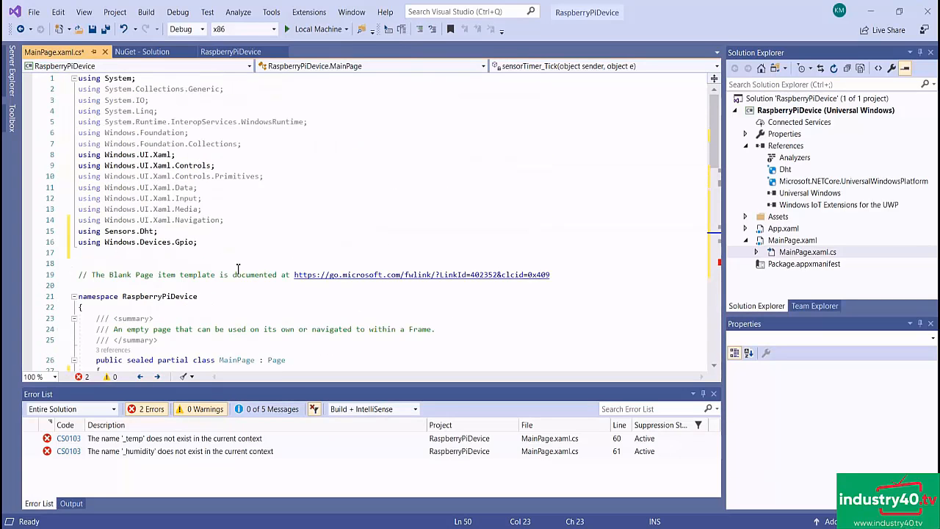
scroll(237, 268, down, 7)
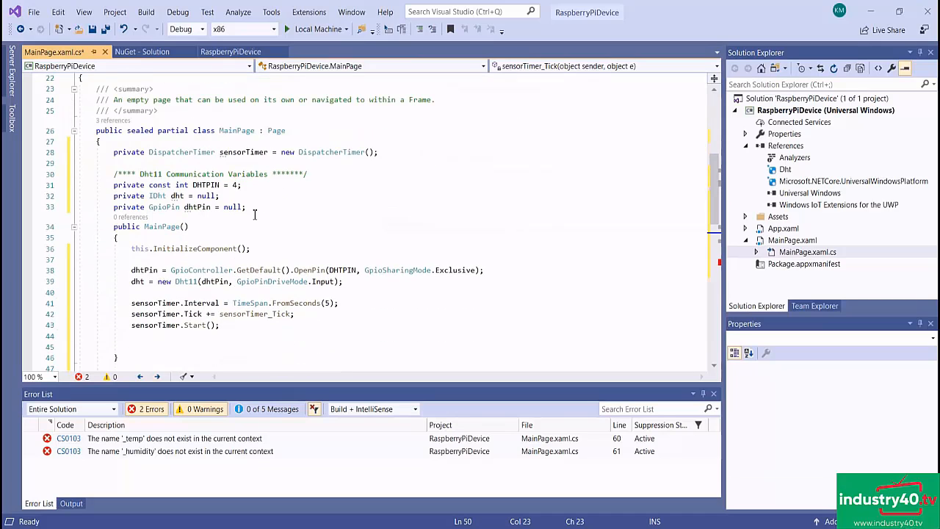
click(255, 214)
key(Return)
key(Return)
text(double _temp = 0; double _humidity = 0;)
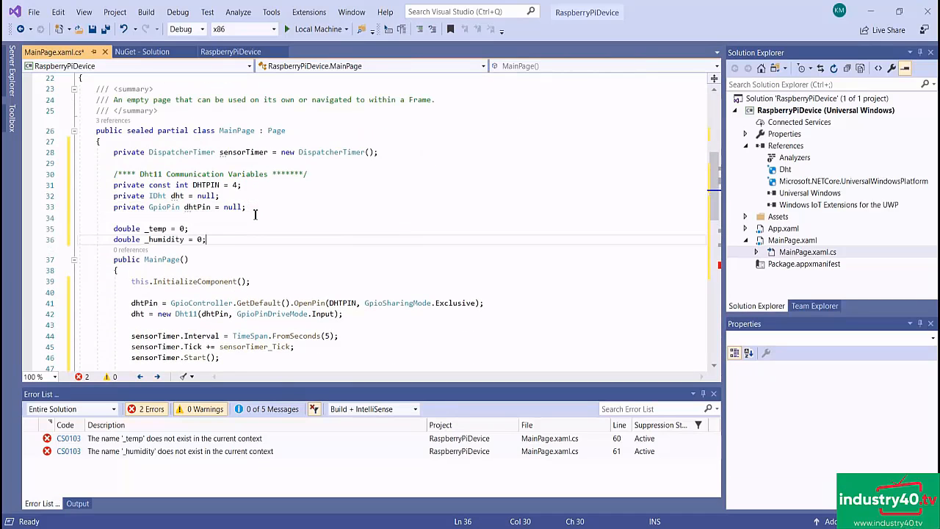
scroll(255, 213, down, 7)
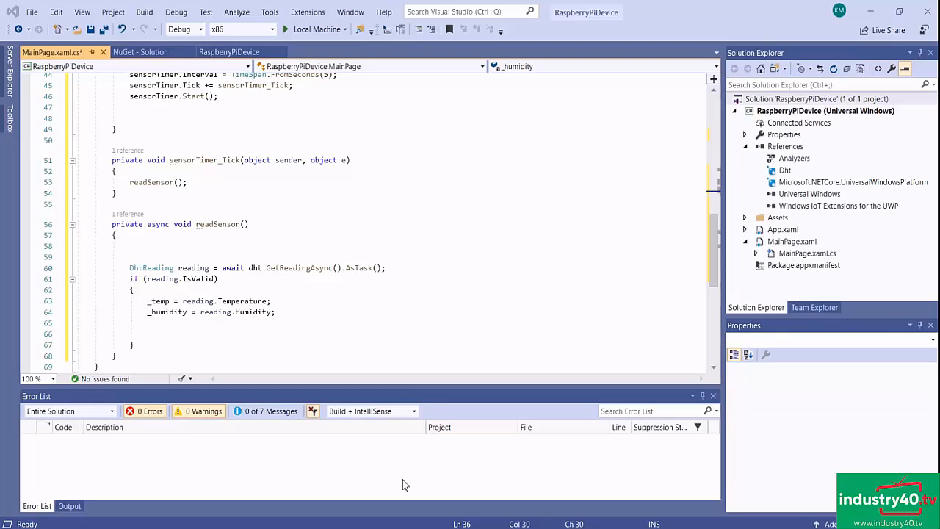
- Find the Microsoft.Azure.Devices.Client NuGet package for the solution and install version 1.21.1 in the RaspberryPiDevice project
right_click(792, 103)
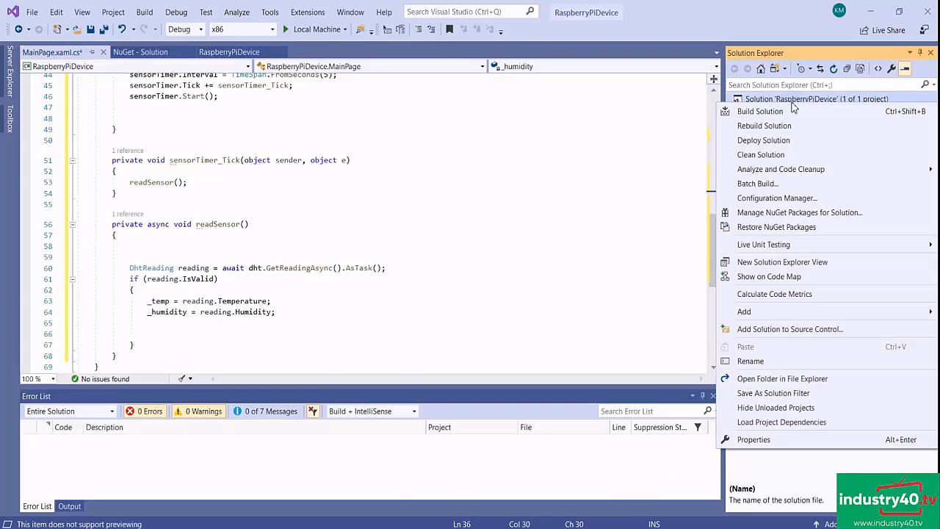
click(805, 214)
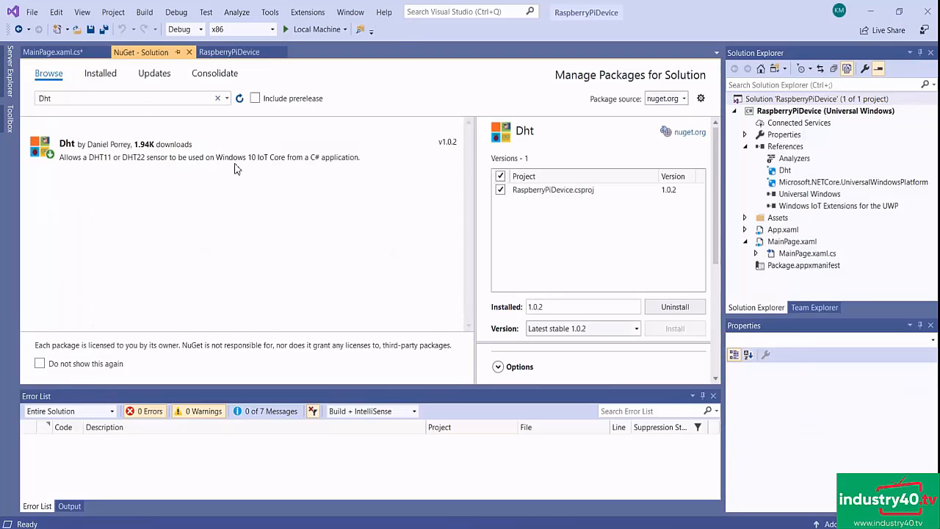
click(36, 103)
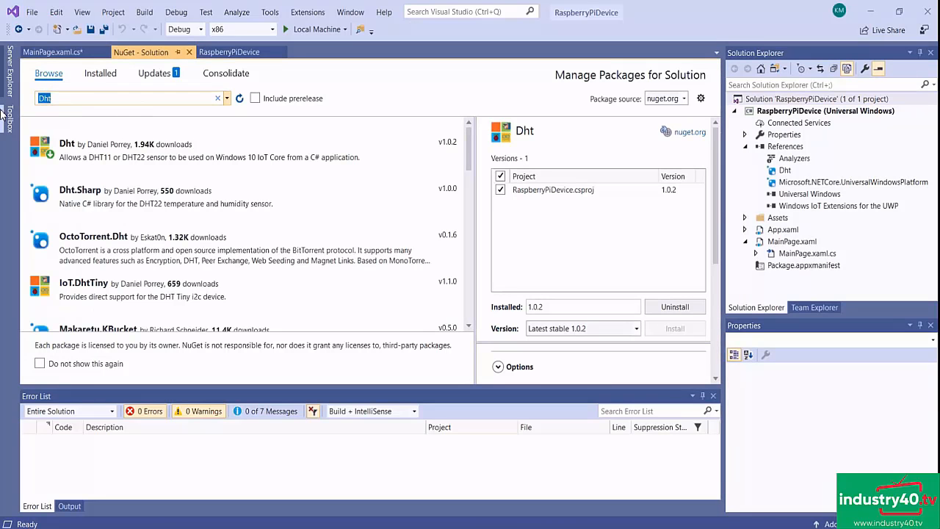
text(Microsoft.Azure.Devices.Client)
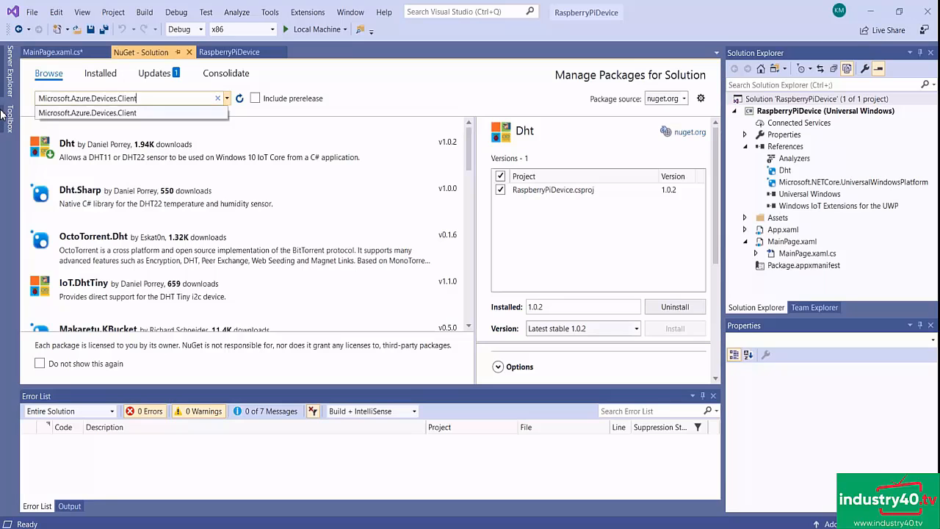
click(119, 115)
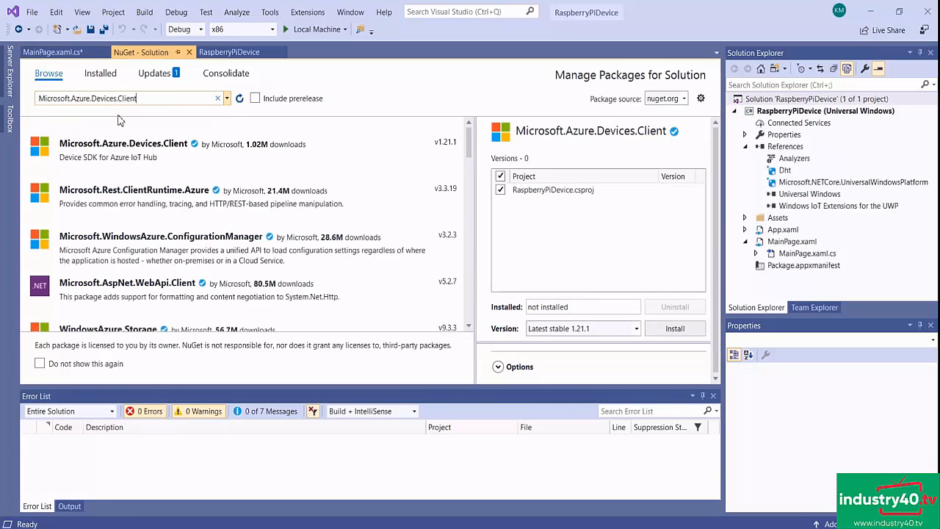
click(131, 149)
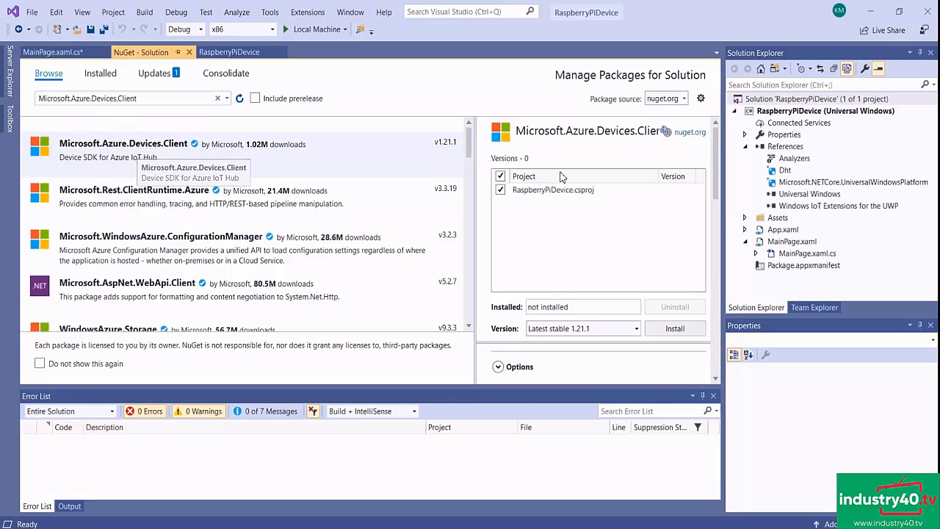
click(674, 330)
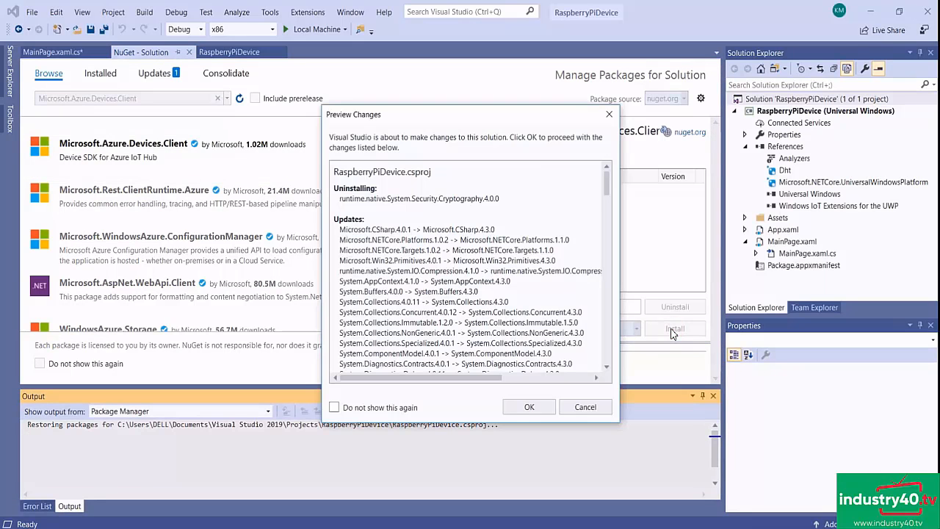
click(534, 409)
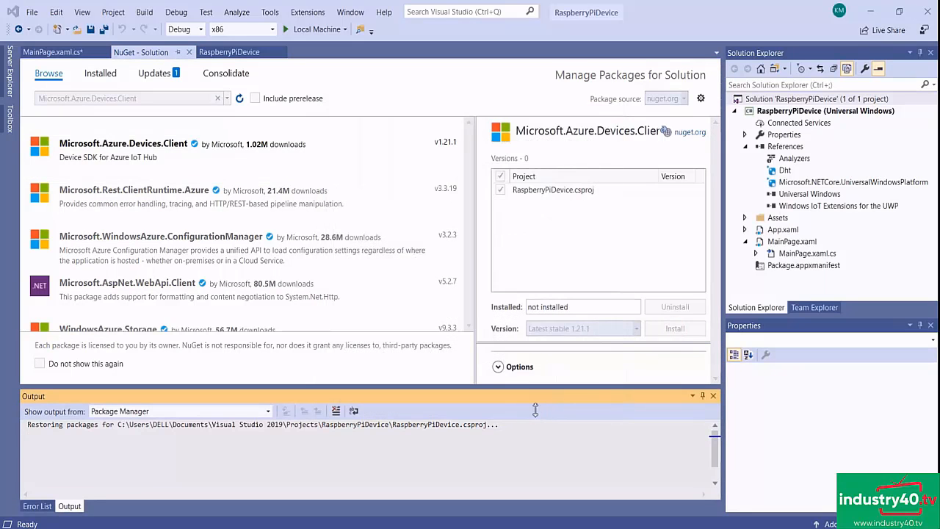
click(505, 395)
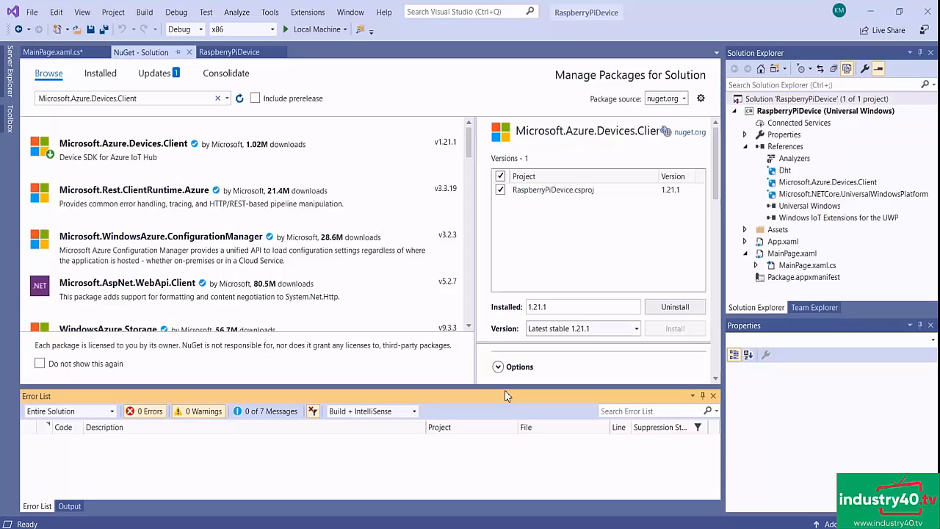
- In MainPage.xaml.cs, add using directives for Microsoft.Azure.Devices.Client and Newtonsoft.Json below Windows.Devices.Gpio
double_click(806, 265)
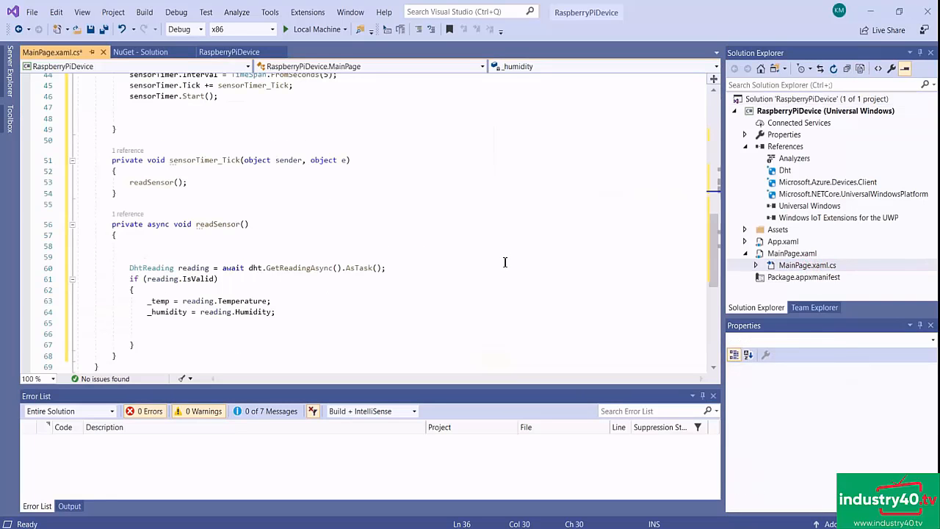
scroll(478, 227, up, 12)
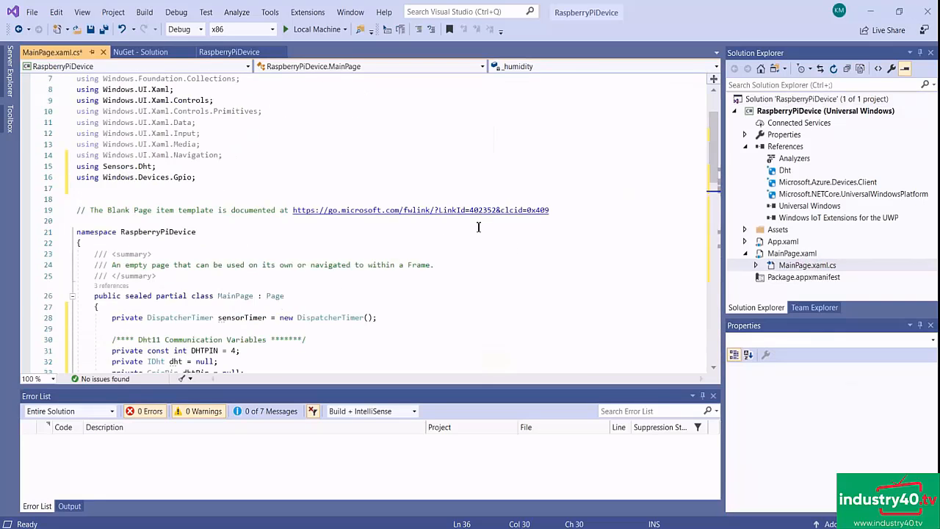
scroll(478, 227, up, 2)
click(213, 245)
key(Return)
click(213, 245)
key(Return)
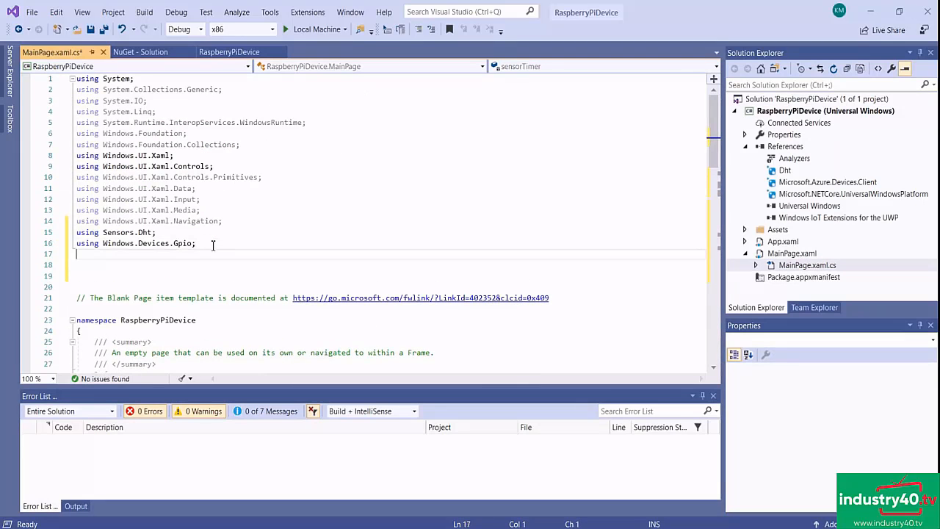
text(using Microsoft.Azure.Devices.Client;)
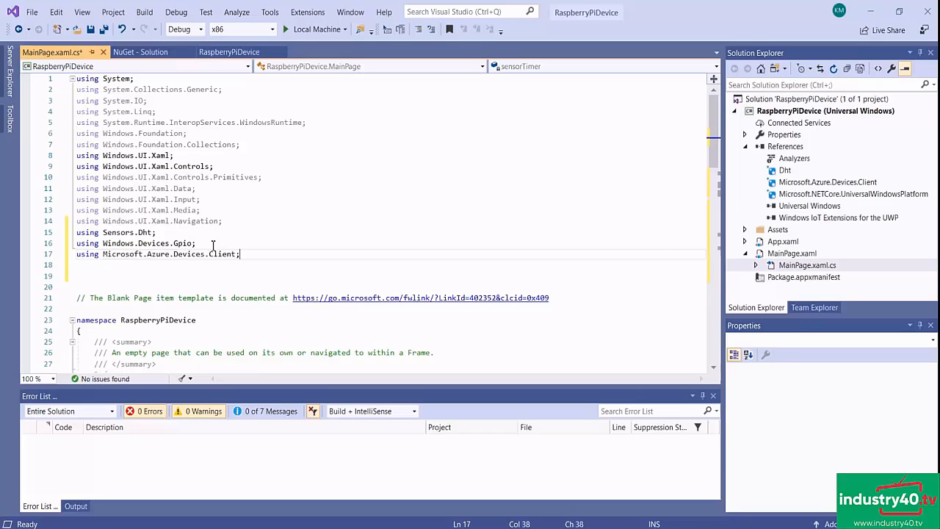
scroll(320, 250, down, 4)
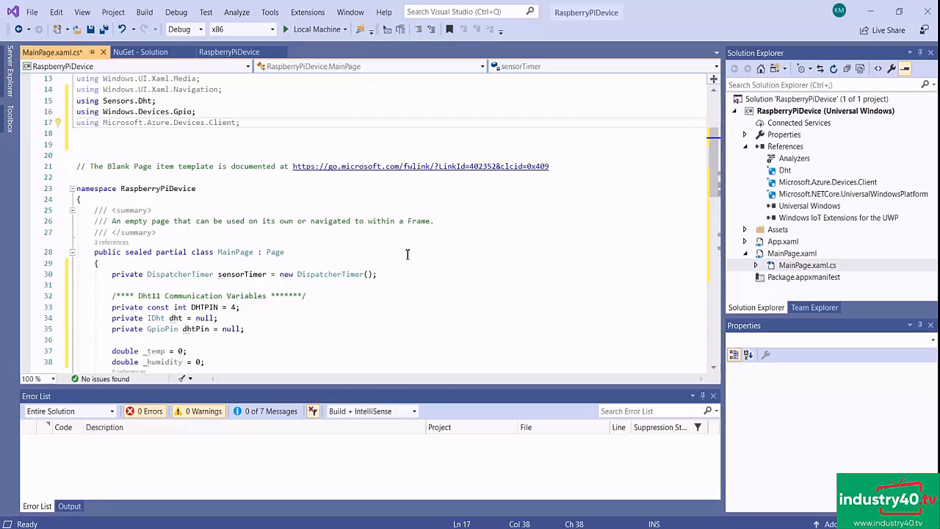
key(Return)
text(using Newtonsoft.Json;)
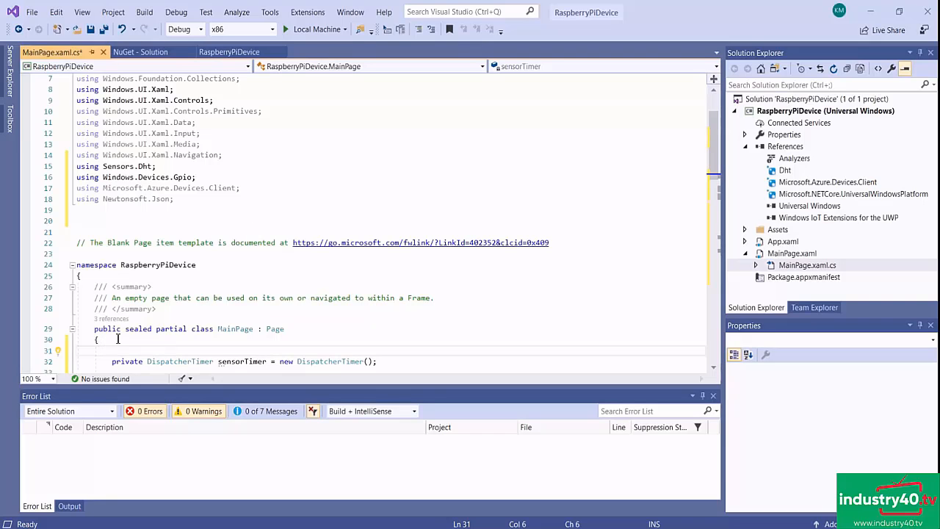
- Declare a static DeviceClient deviceClient and empty static strings iotHubUri and deviceKey above sensorTimer, followed by blank lines
text(static DeviceClient deviceClient; static string iotHubUri = ""; static string deviceKey = "";)
scroll(309, 276, down, 2)
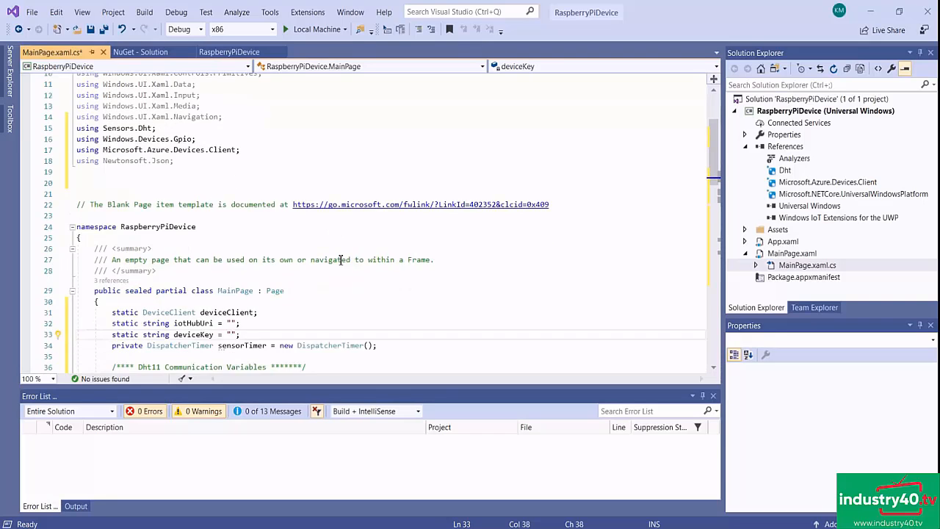
key(Return)
key(Return)
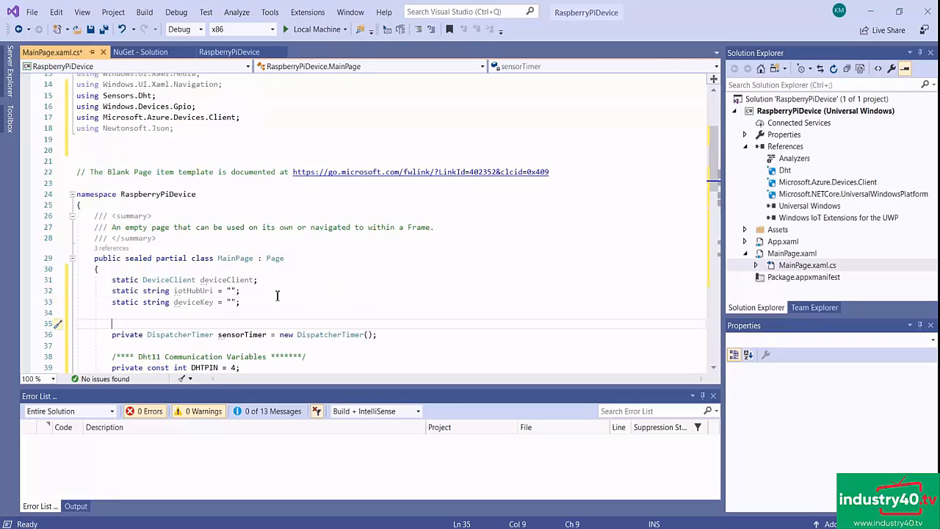
- Examine the deviceClient and iotHubUri declarations in the MainPage class one by one
drag(258, 280, 112, 279)
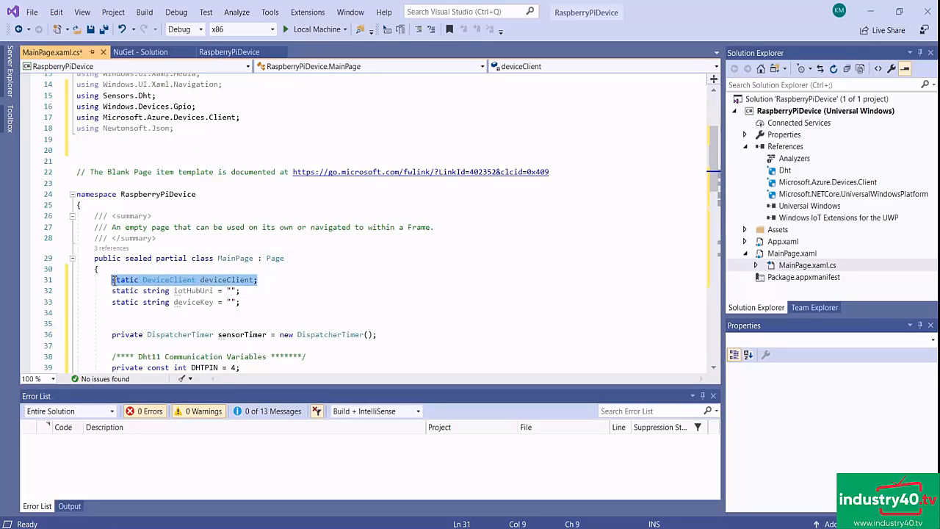
click(250, 303)
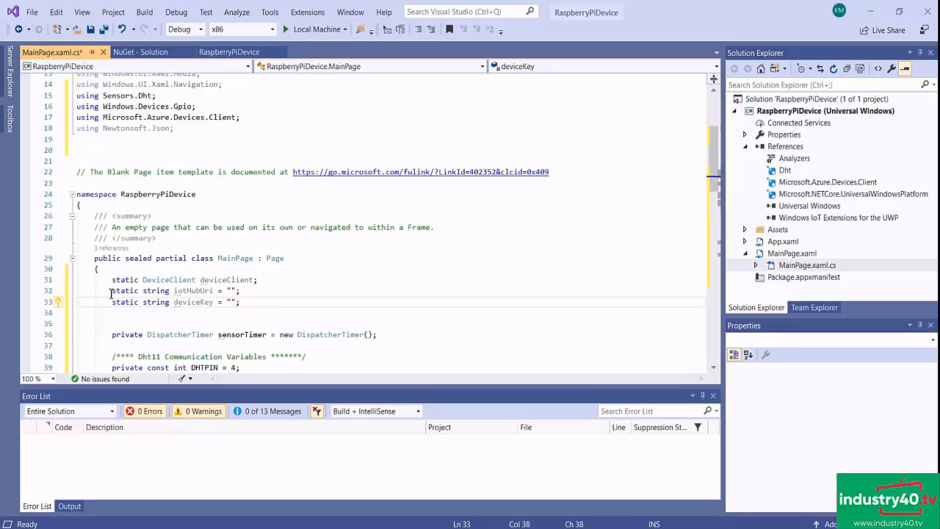
drag(111, 292, 242, 292)
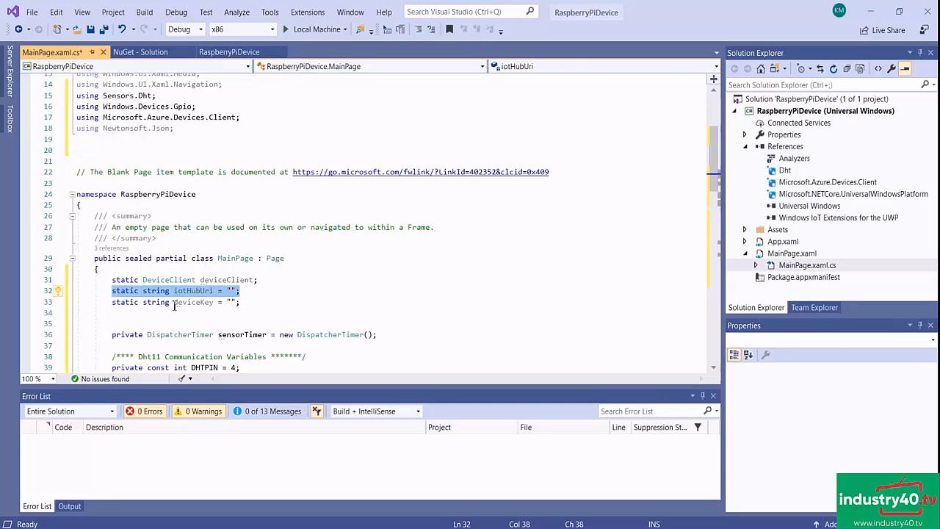
- Copy the host name myazurecourseiothub.azure-devices.net from the connection string in Notepad++ and paste it as the iotHubUri value in Visual Studio
drag(112, 301, 267, 302)
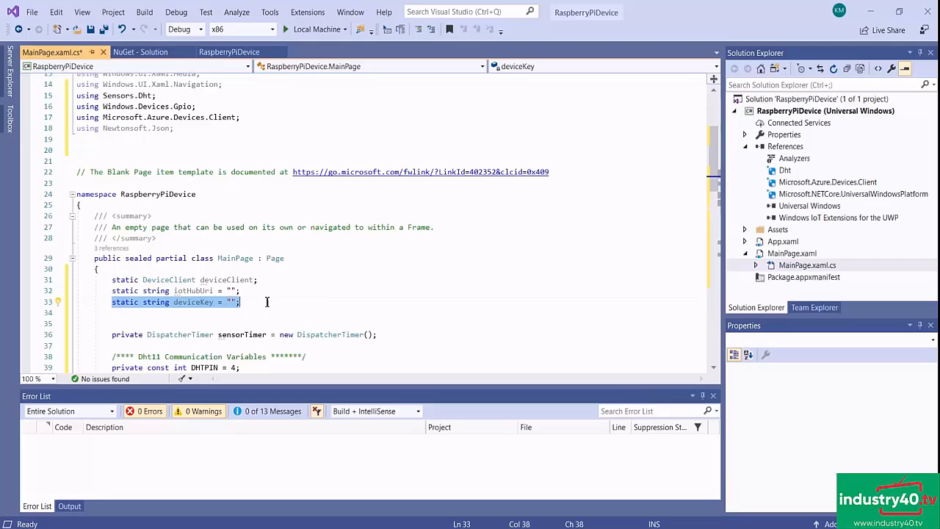
click(332, 301)
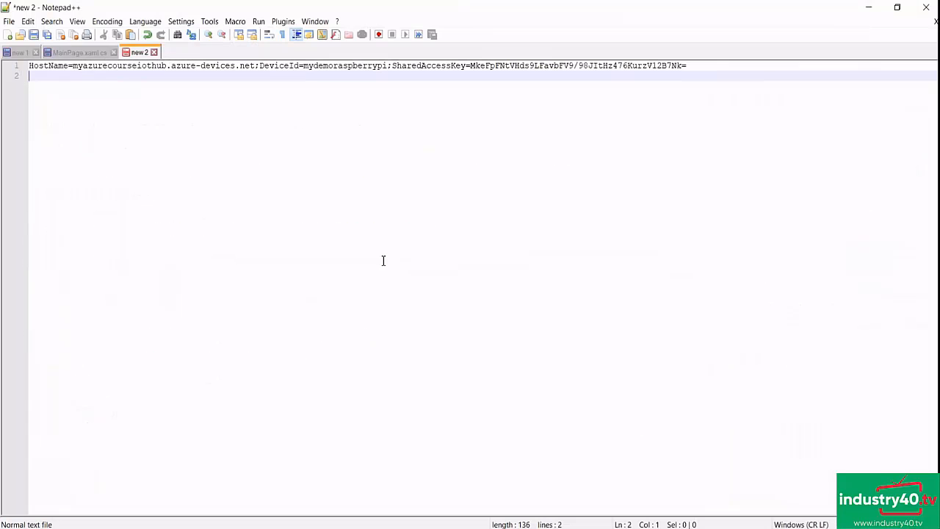
drag(73, 66, 257, 69)
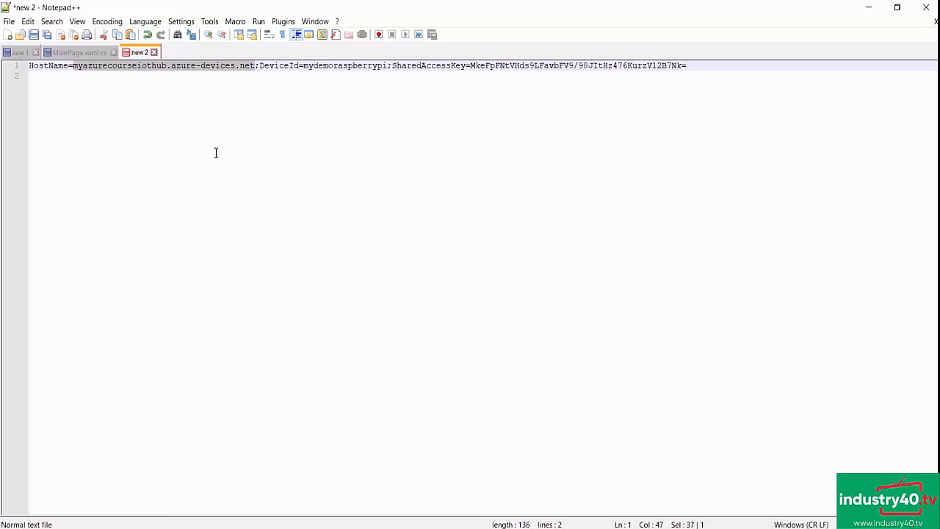
right_click(180, 70)
click(220, 83)
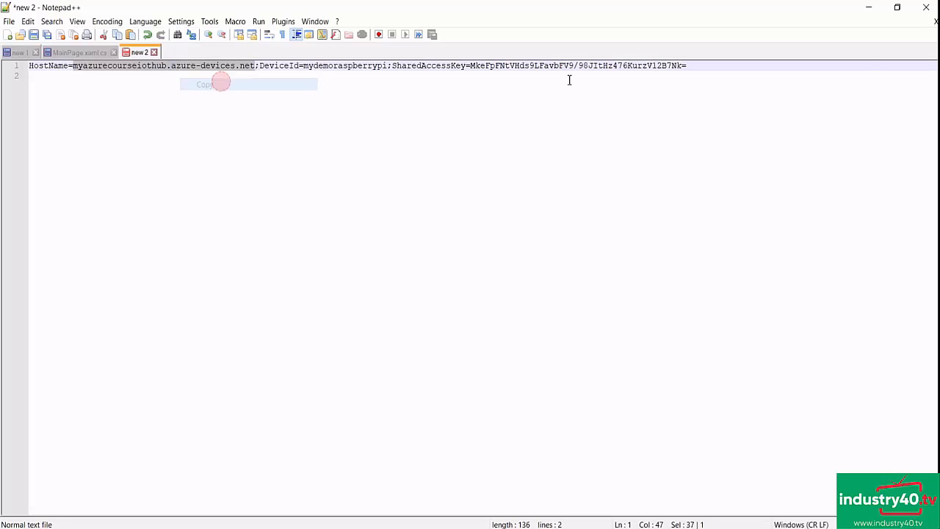
click(868, 8)
click(232, 291)
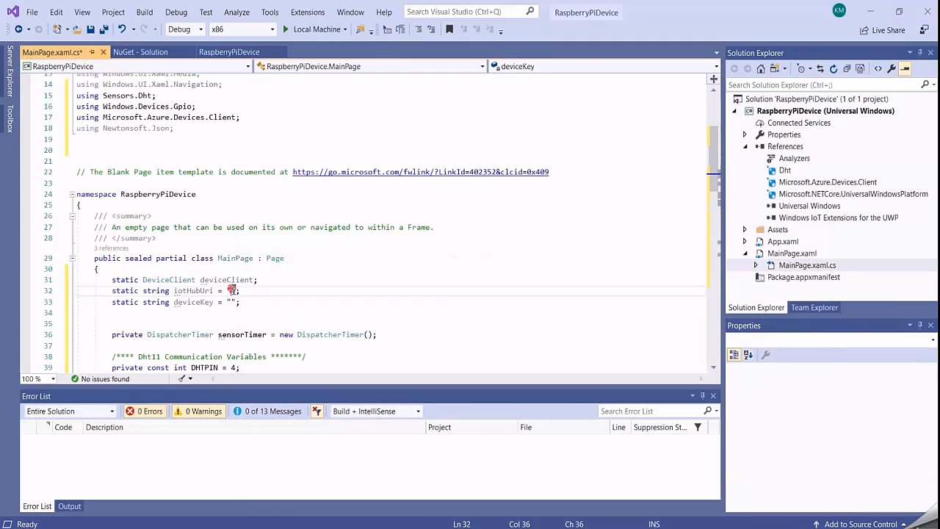
key(ctrl+v)
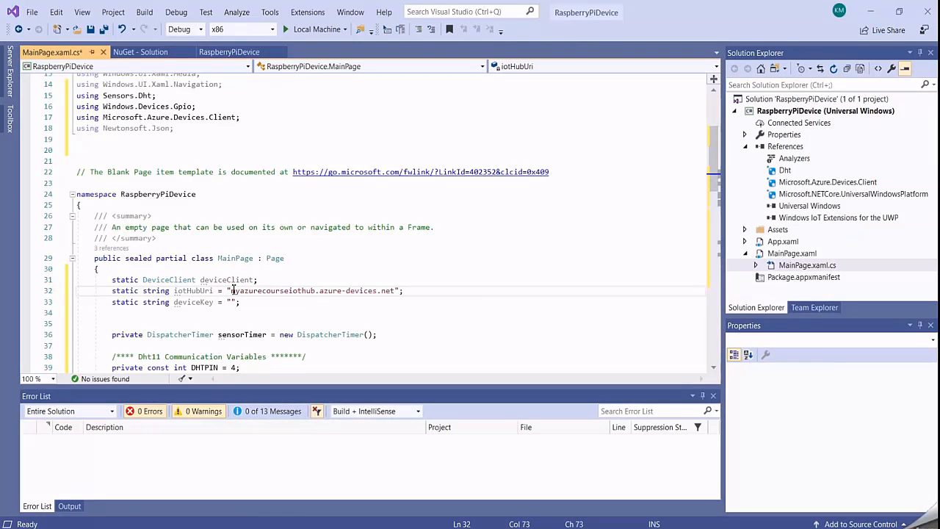
- Copy the shared access key from the connection string in Notepad++ and paste it as the deviceKey value in Visual Studio
key(alt+Tab)
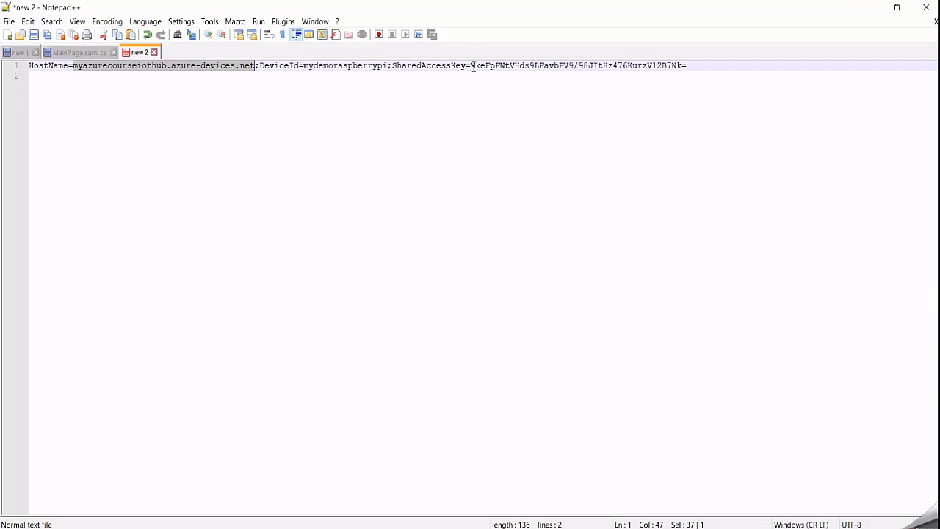
drag(471, 66, 691, 67)
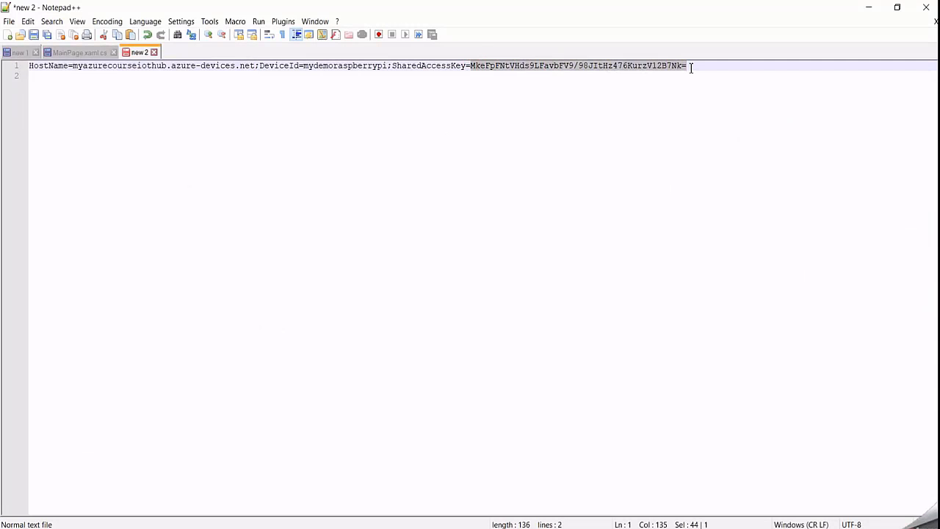
right_click(634, 66)
click(666, 85)
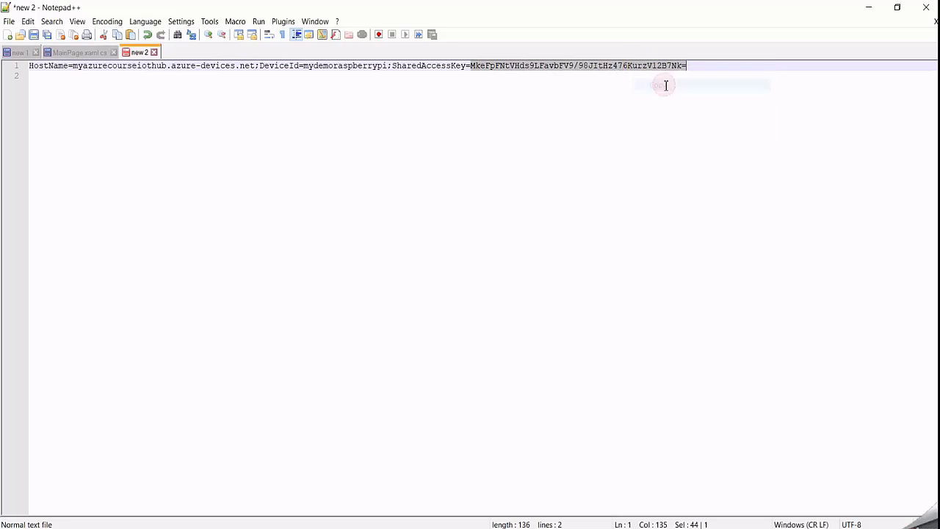
click(869, 7)
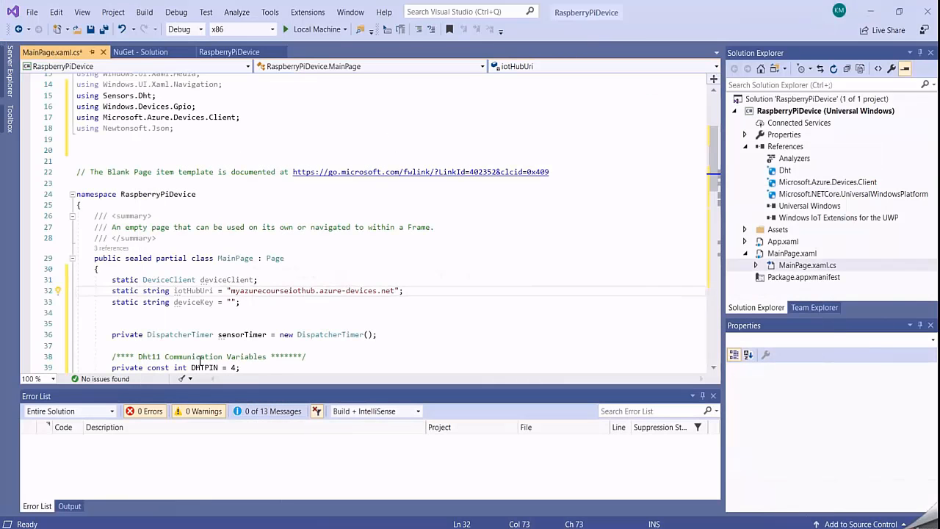
click(230, 302)
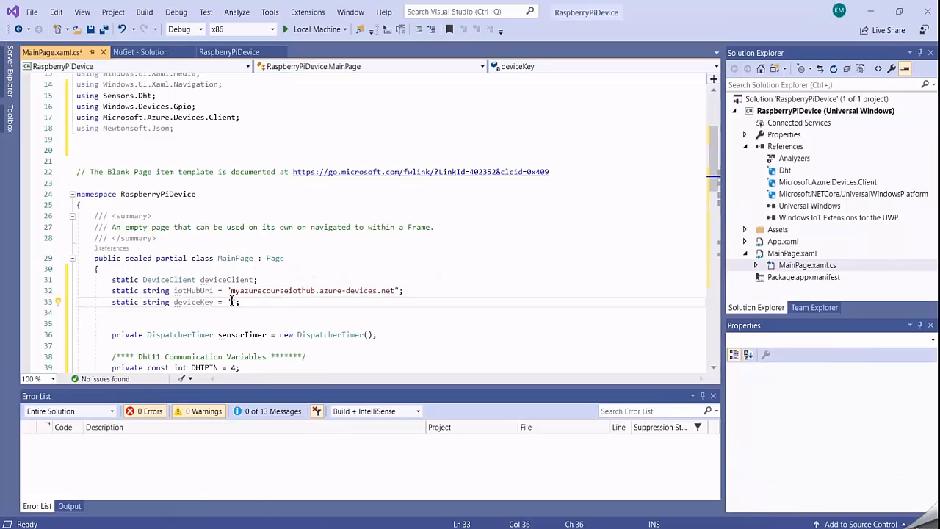
key(ctrl+v)
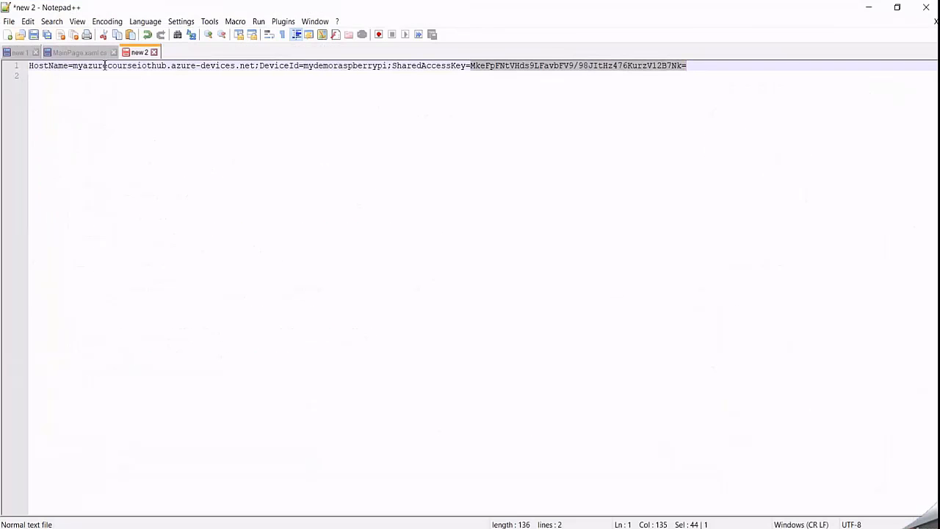
- In the MainPage.xaml.cs reference file in Notepad++, empty the device ID string in the DeviceClient.Create statement and copy that statement
click(82, 53)
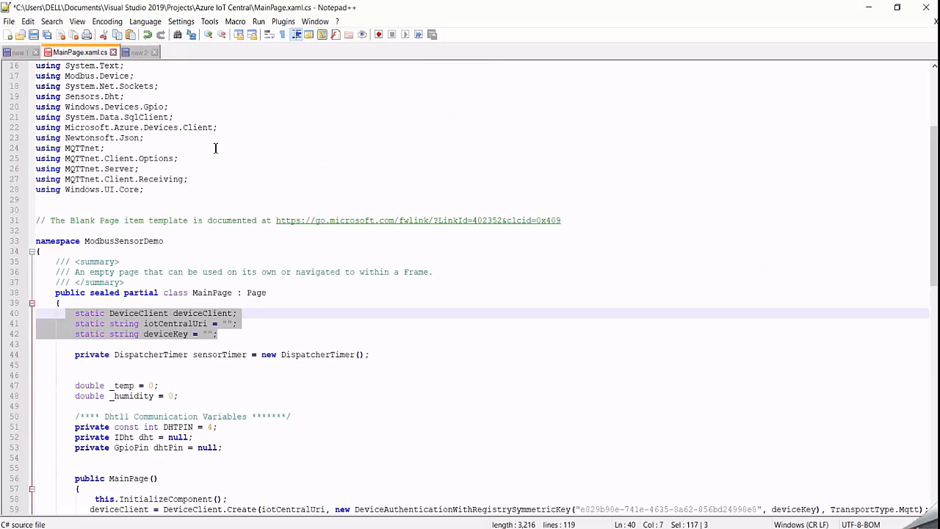
scroll(309, 297, down, 3)
scroll(309, 297, down, 2)
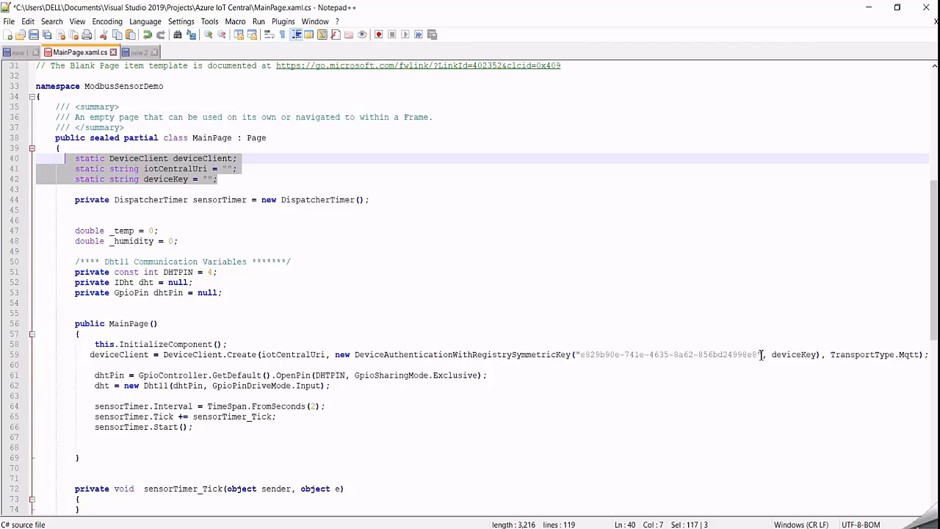
drag(757, 355, 581, 358)
key(Delete)
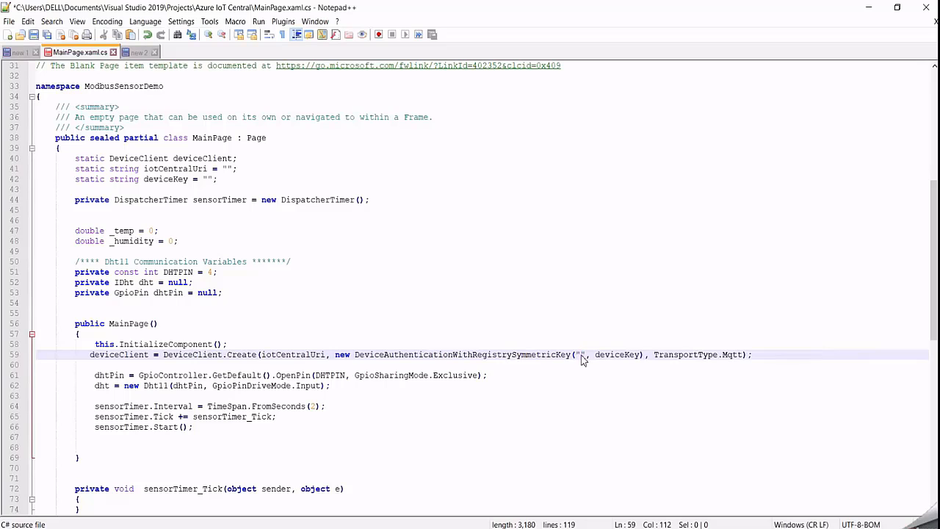
drag(768, 359, 93, 358)
right_click(109, 358)
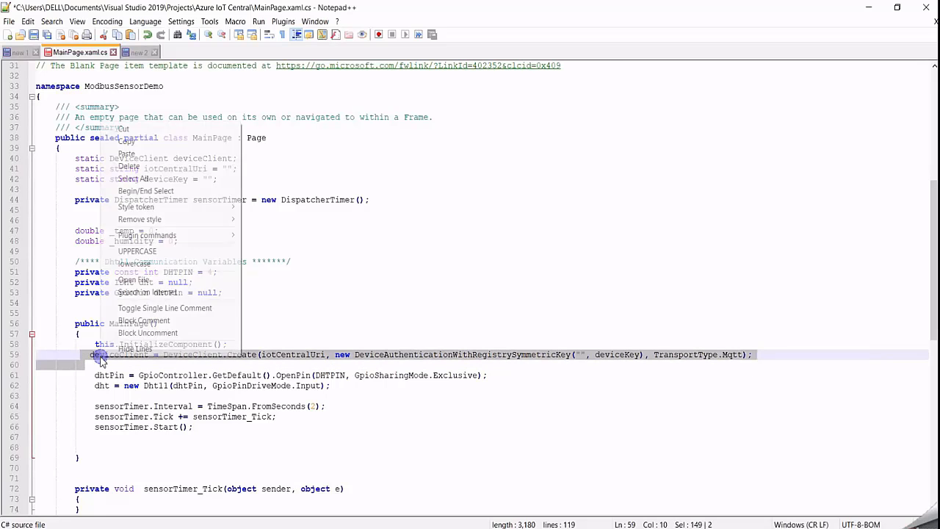
click(126, 141)
click(868, 8)
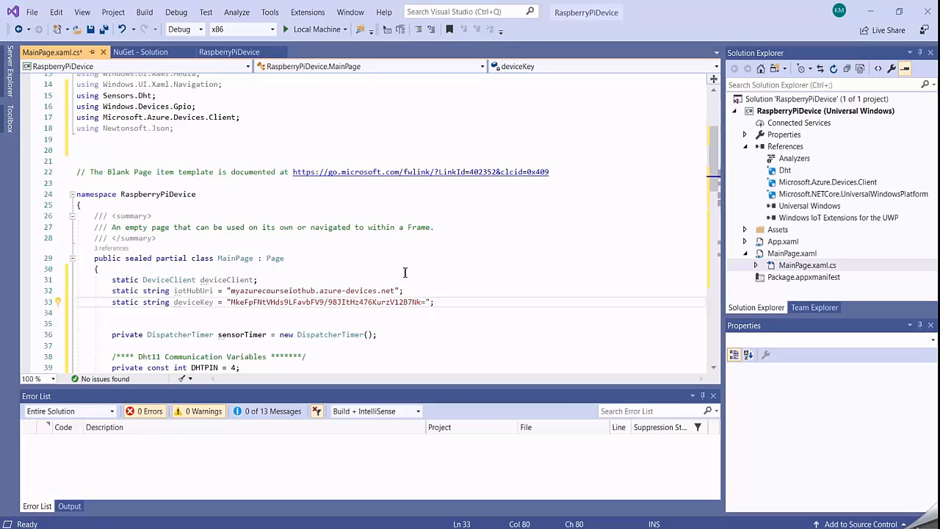
- Insert the deviceClient = DeviceClient.Create statement with iotHubUri, an empty device ID, deviceKey and TransportType.Mqtt below InitializeComponent in the Visual Studio MainPage constructor
scroll(405, 272, down, 2)
scroll(404, 272, down, 6)
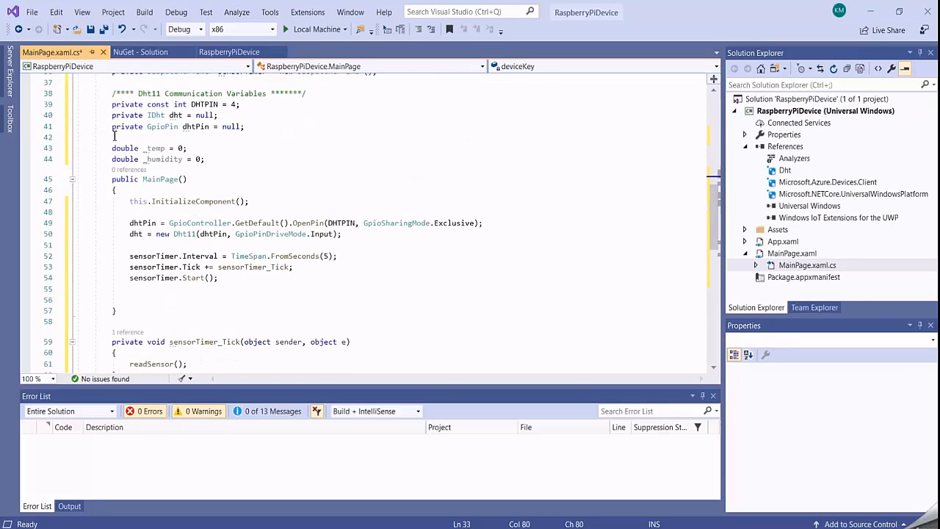
click(284, 201)
key(Return)
key(Return)
key(Return)
key(Up)
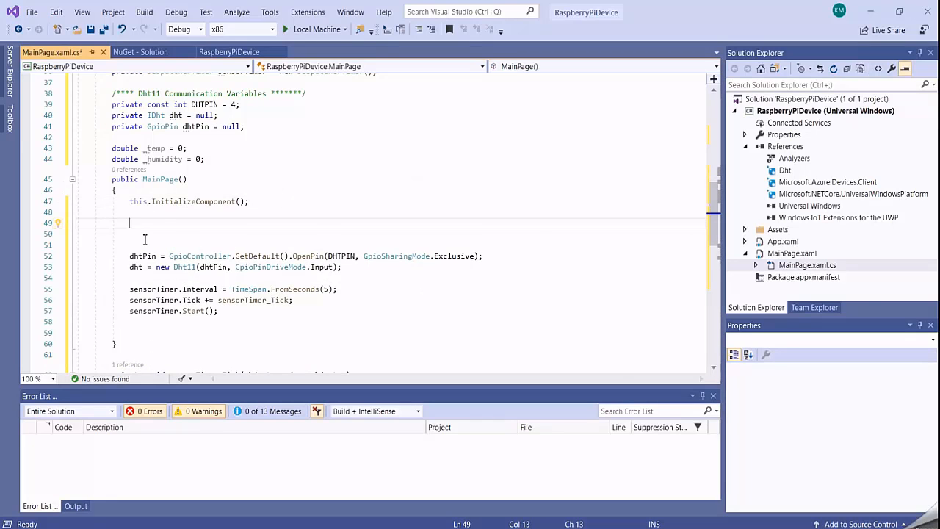
key(ctrl+v)
key(Down)
key(Down)
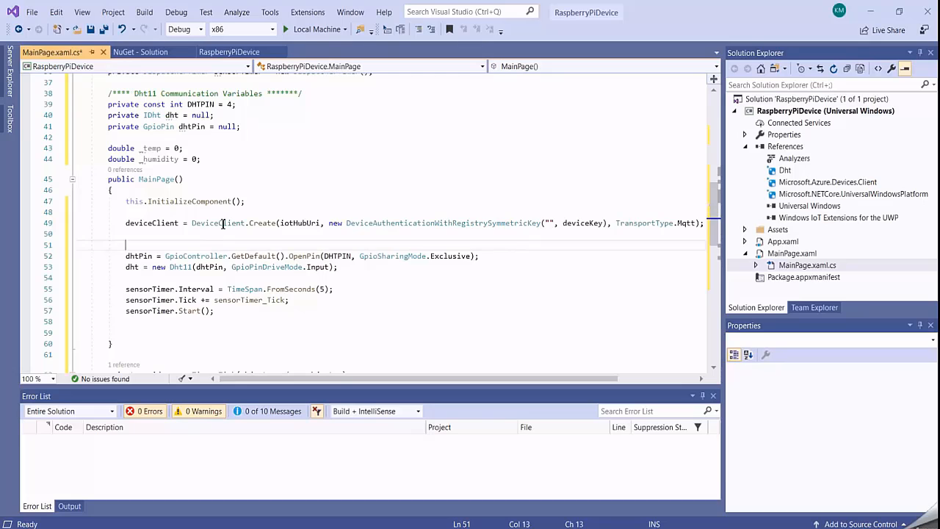
- Examine the iotHubUri, deviceKey and TransportType.Mqtt arguments of the DeviceClient.Create call
double_click(295, 222)
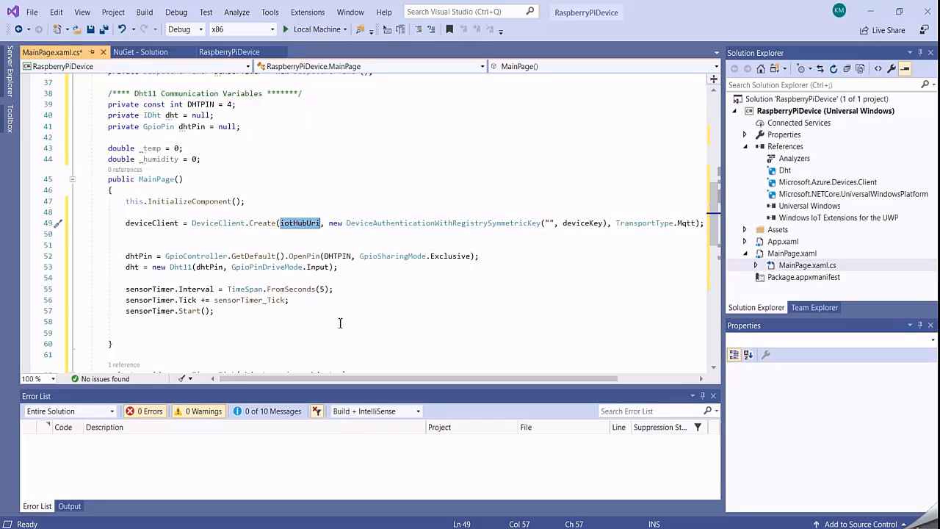
drag(370, 377, 463, 379)
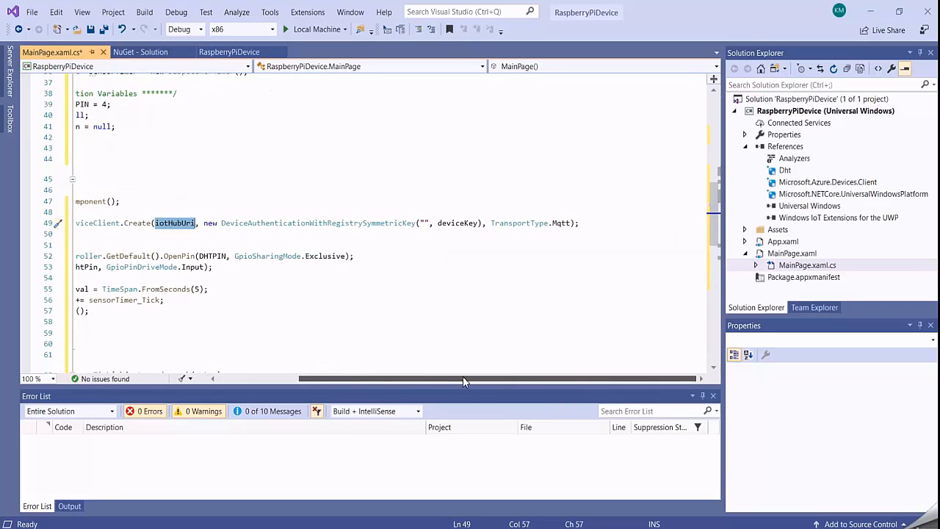
double_click(456, 223)
click(457, 240)
drag(479, 222, 438, 223)
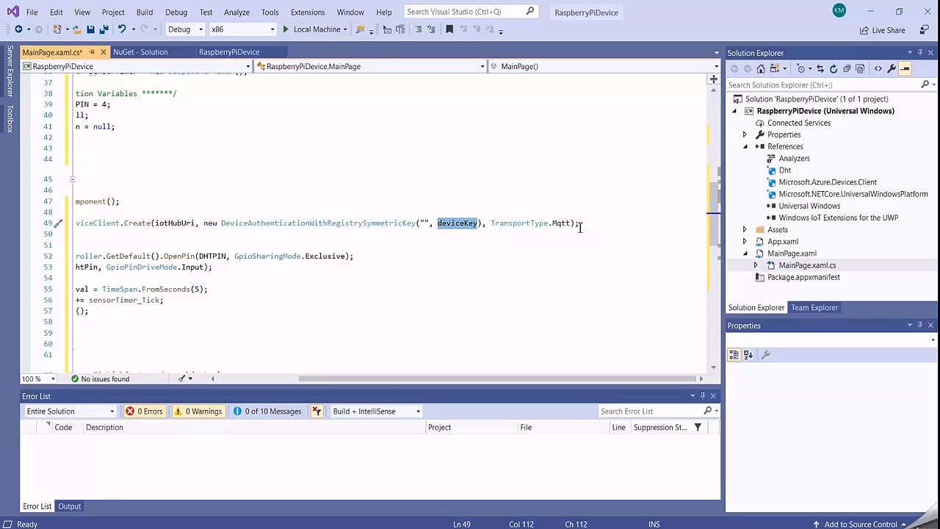
drag(575, 224, 491, 223)
- Copy the device ID mydemoraspberrypi from the Notepad++ connection string and paste it into the empty string of DeviceAuthenticationWithRegistrySymmetricKey in Visual Studio
click(424, 223)
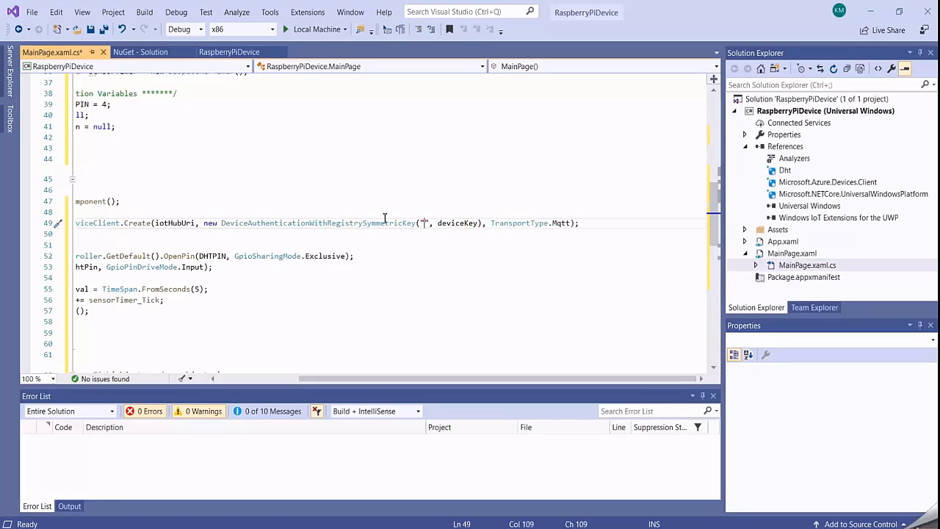
click(424, 223)
click(423, 222)
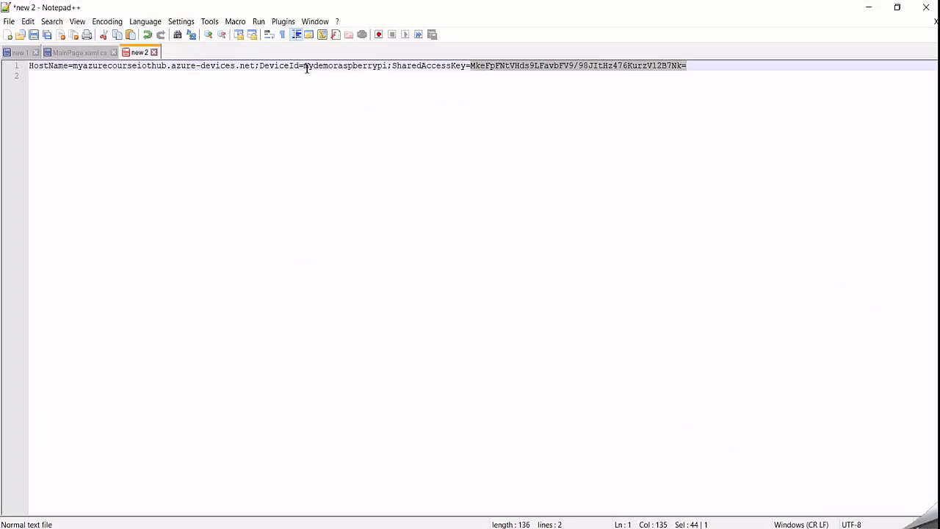
drag(304, 66, 390, 67)
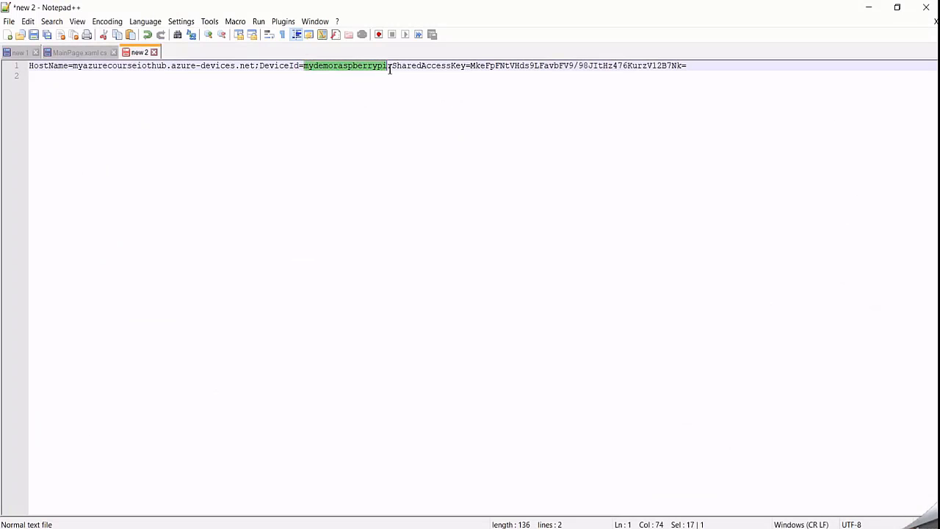
right_click(366, 68)
click(390, 84)
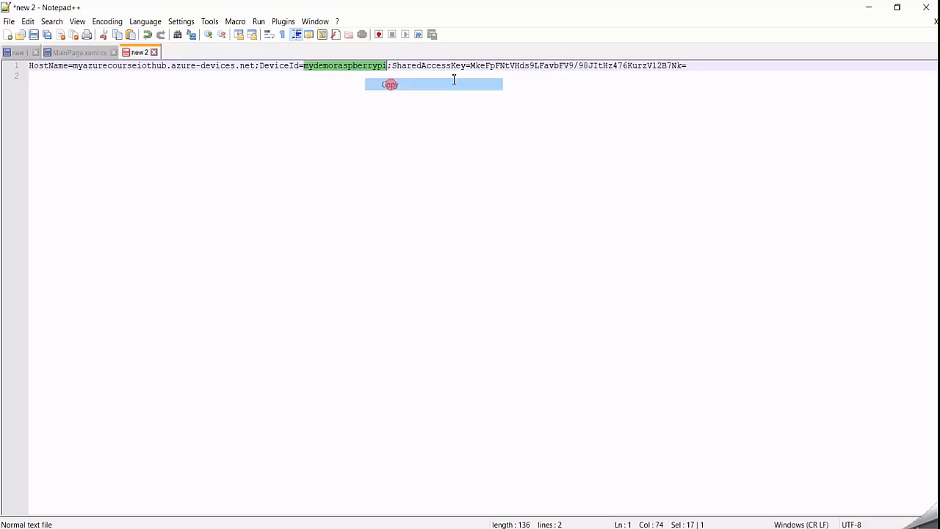
click(869, 9)
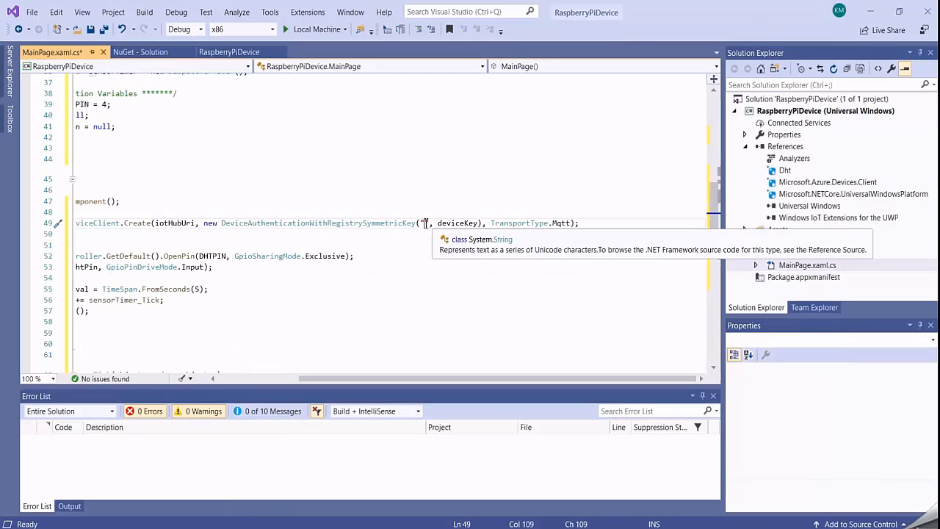
key(ctrl+v)
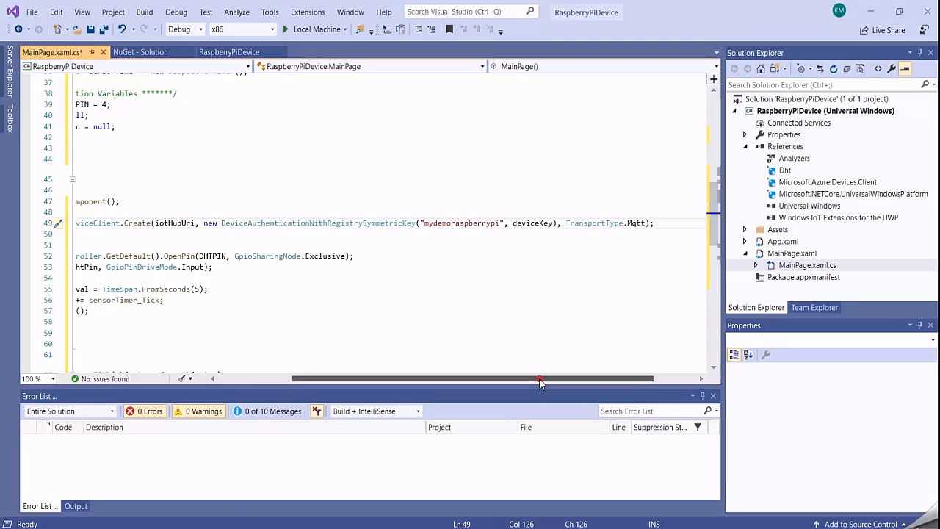
drag(539, 378, 475, 383)
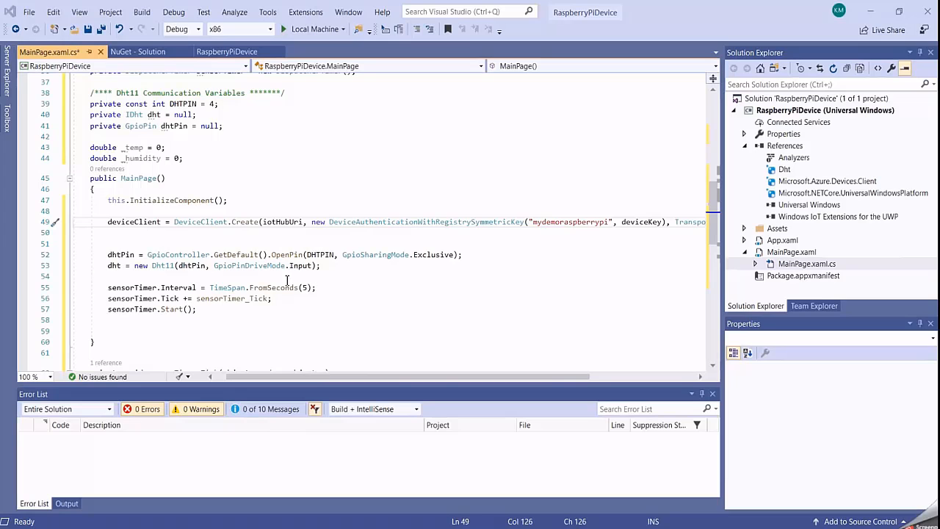
- Below readSensor() in sensorTimer_Tick, add a telemetryDataPoint object with an empty deviceId, temperature = _temp, humidity = _humidity and date = DateTime.Now
mouse_move(350, 253)
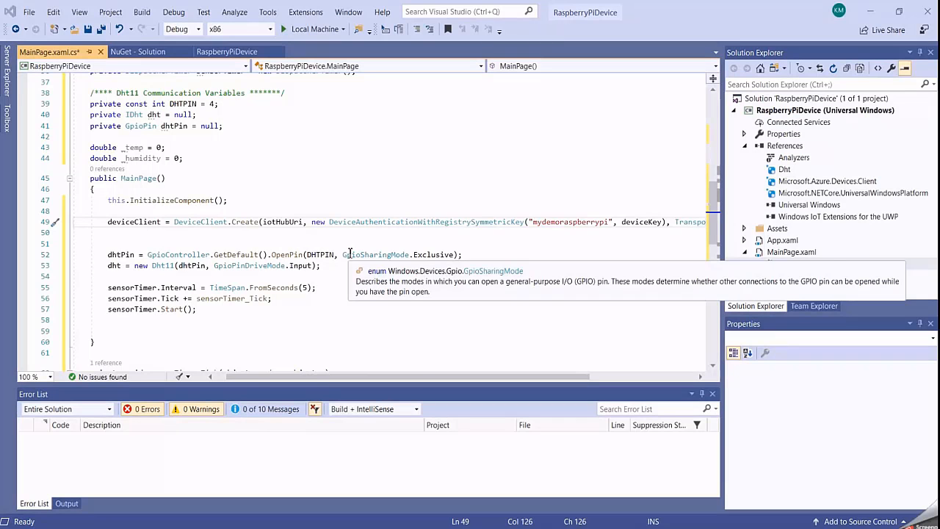
scroll(290, 263, down, 2)
scroll(290, 263, down, 4)
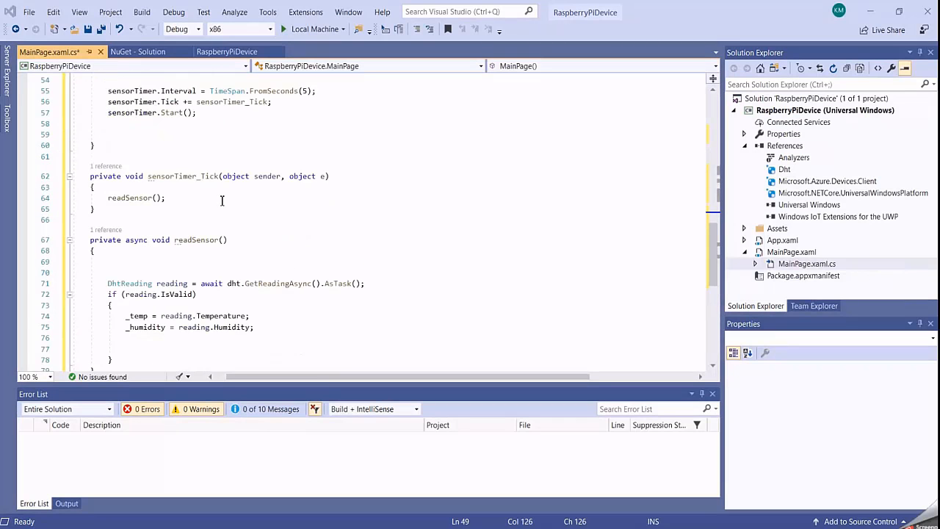
scroll(224, 201, up, 2)
scroll(218, 211, down, 1)
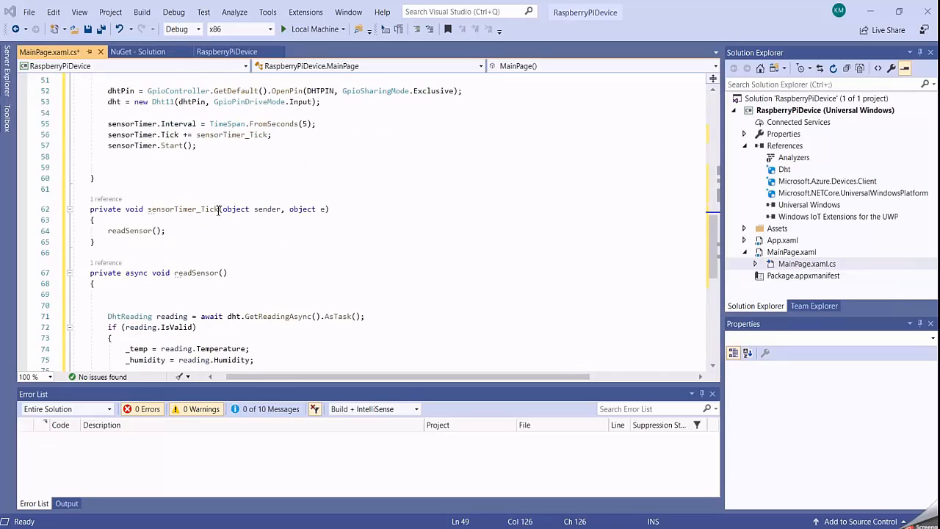
click(181, 232)
key(Return)
key(Return)
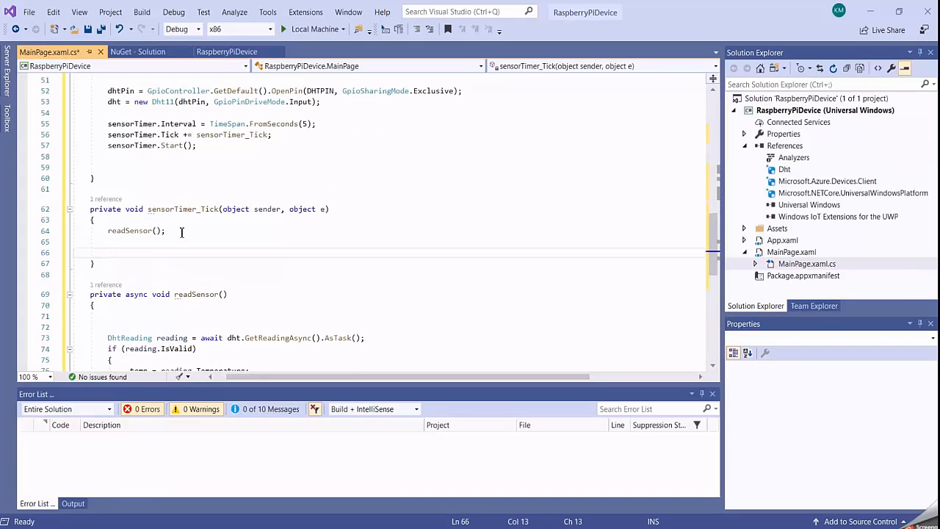
key(ctrl+v)
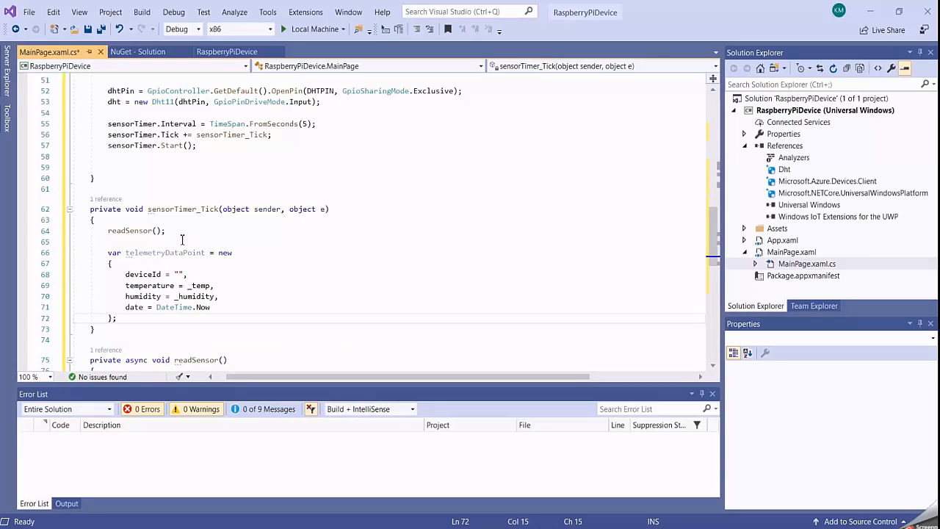
click(124, 319)
drag(125, 319, 100, 253)
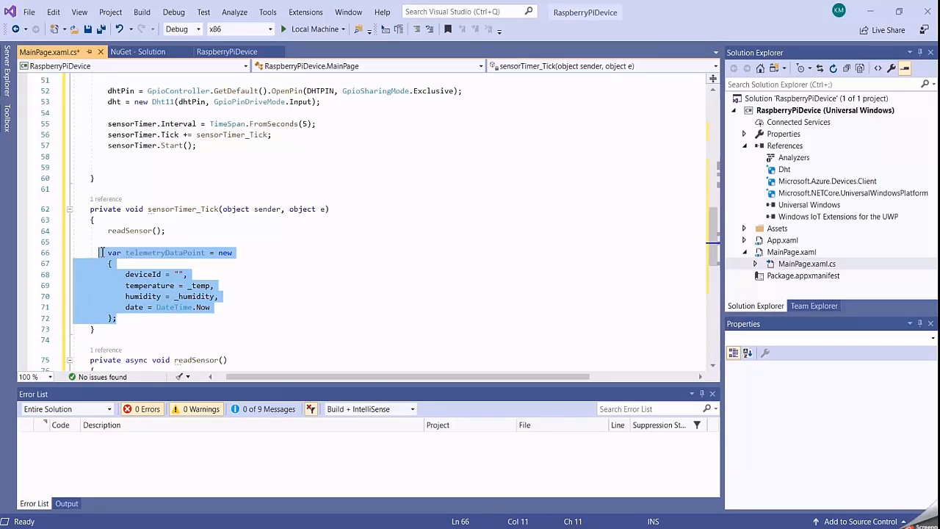
- Set the deviceId value in the telemetryDataPoint object to "PackingLine"
click(252, 272)
click(308, 300)
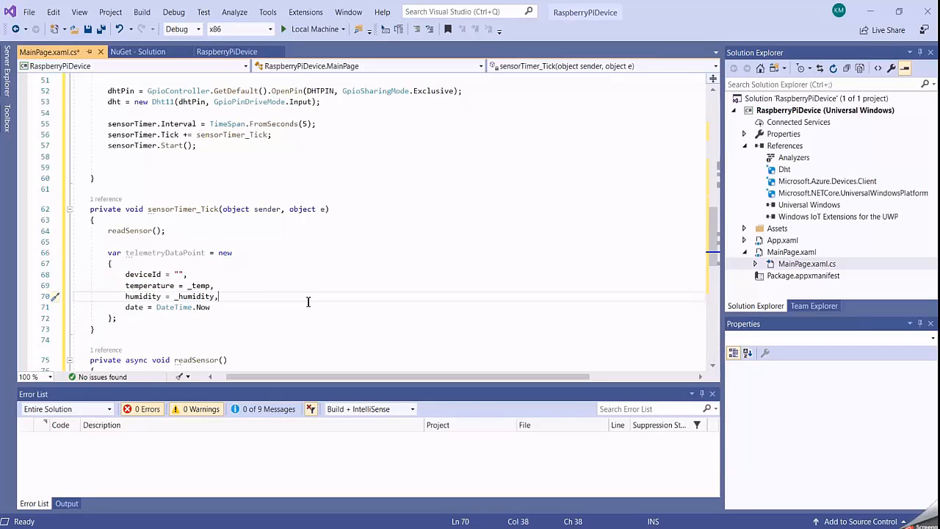
click(180, 274)
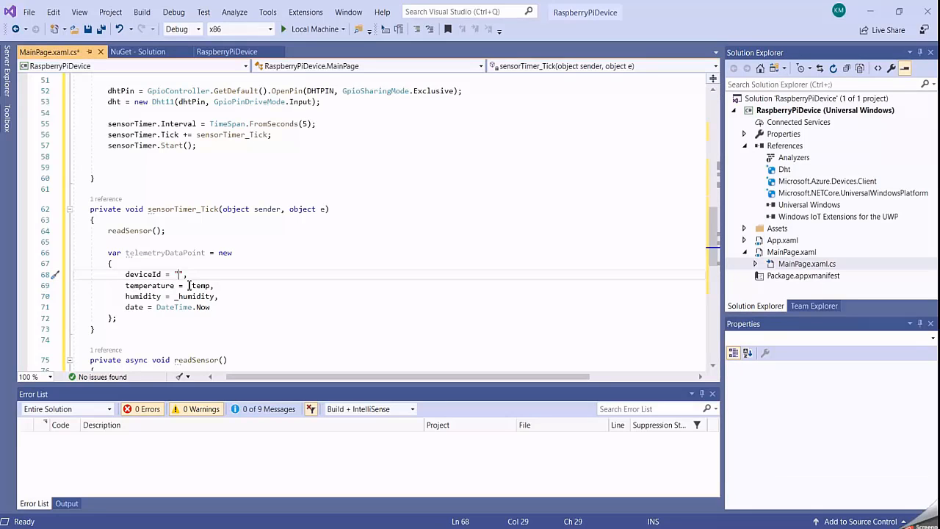
text(Packin)
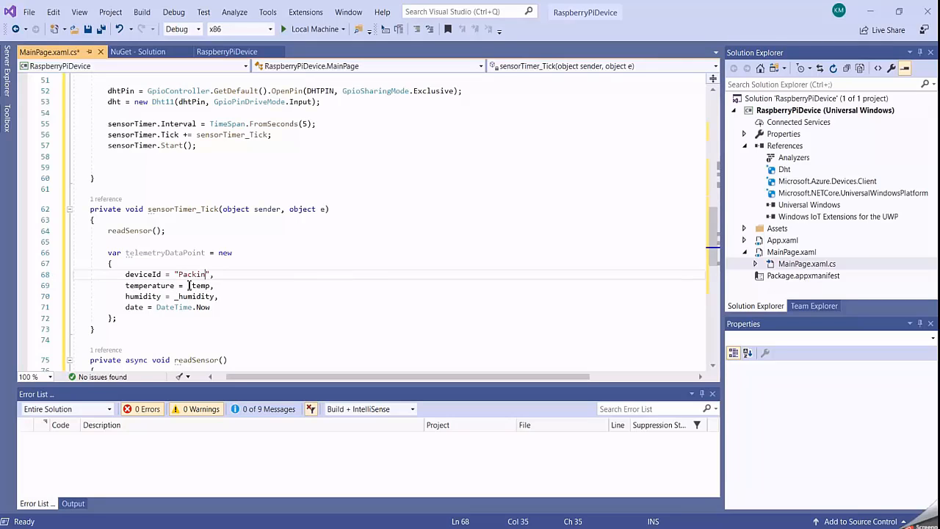
text(gLine)
key(Down)
key(Down)
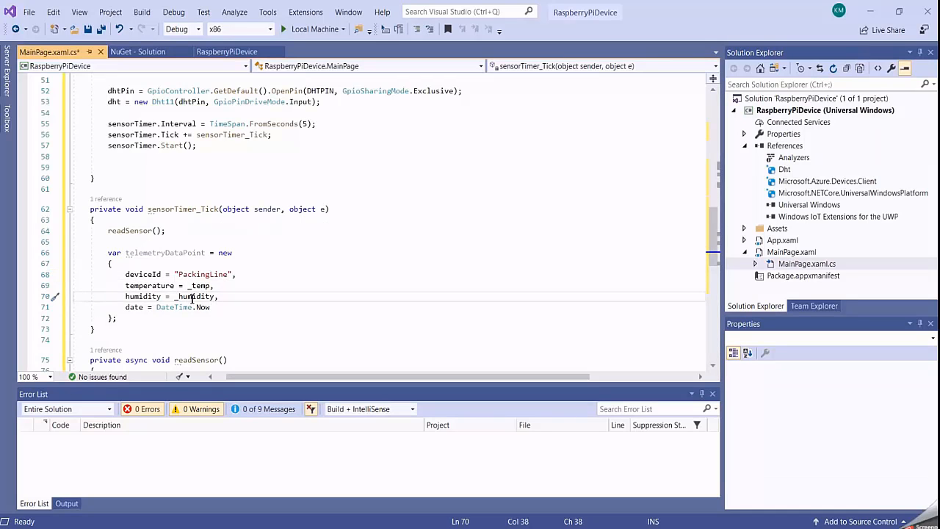
- Examine the temperature, humidity and date fields and the name of the telemetryDataPoint object
drag(210, 286, 125, 288)
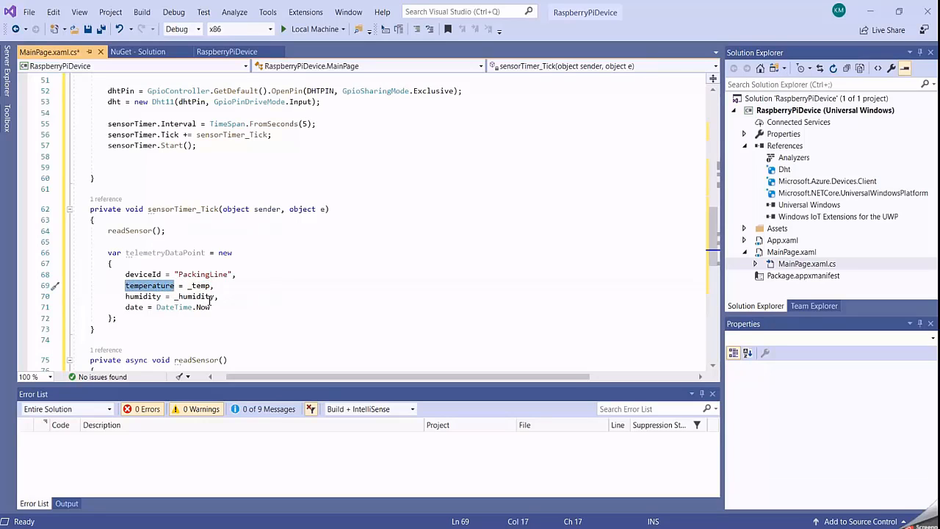
drag(215, 296, 121, 296)
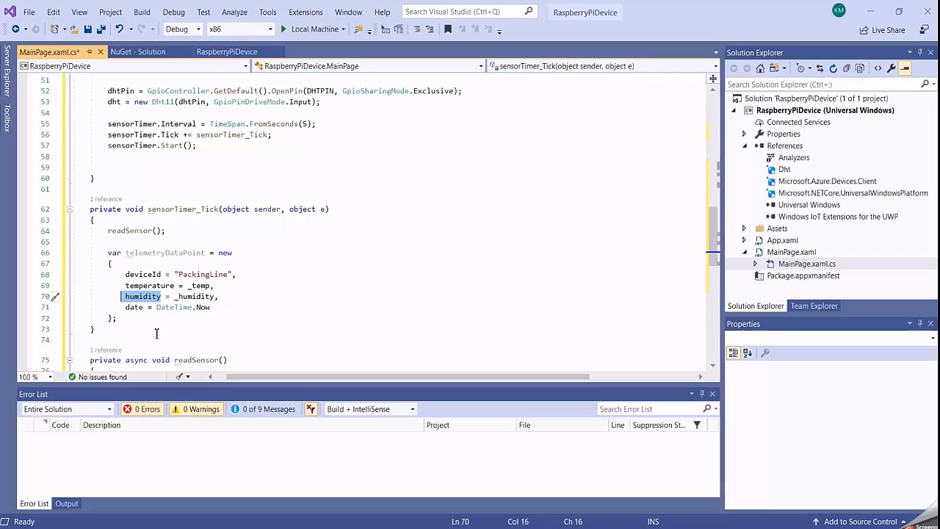
click(211, 306)
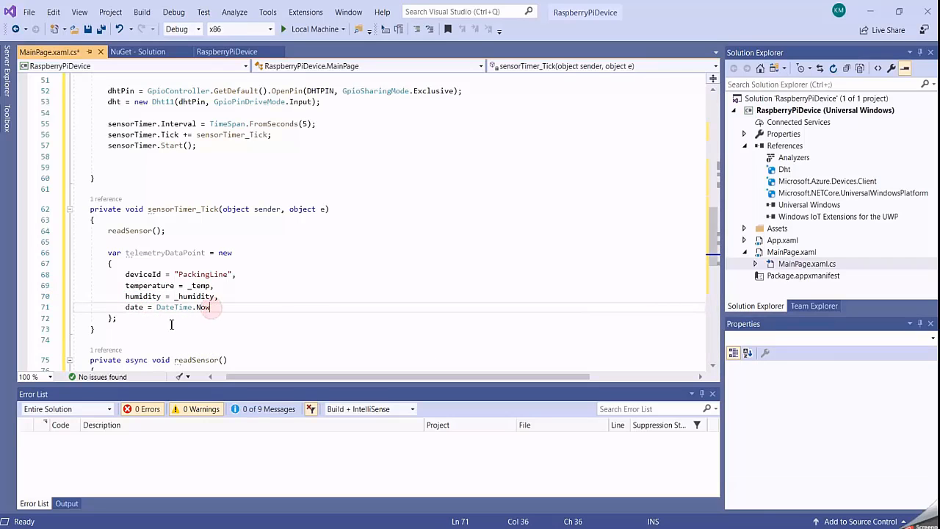
click(137, 308)
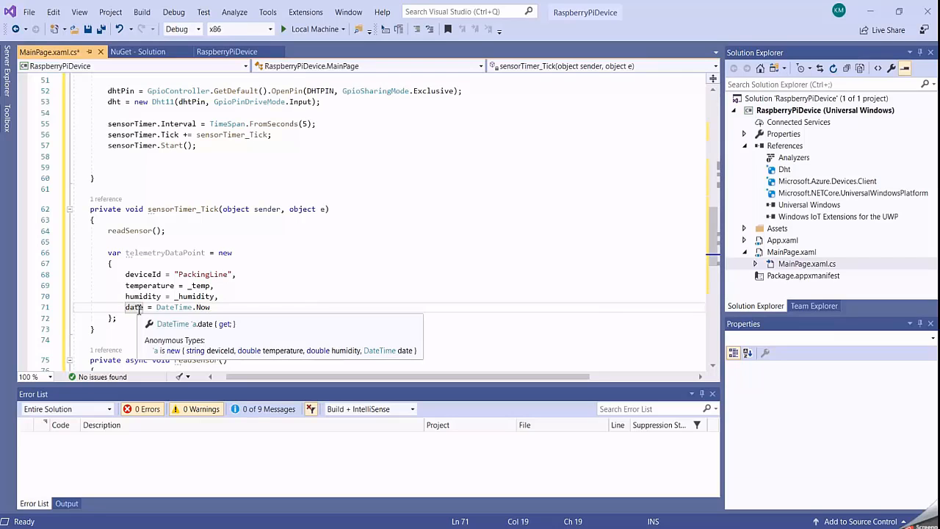
drag(116, 318, 103, 254)
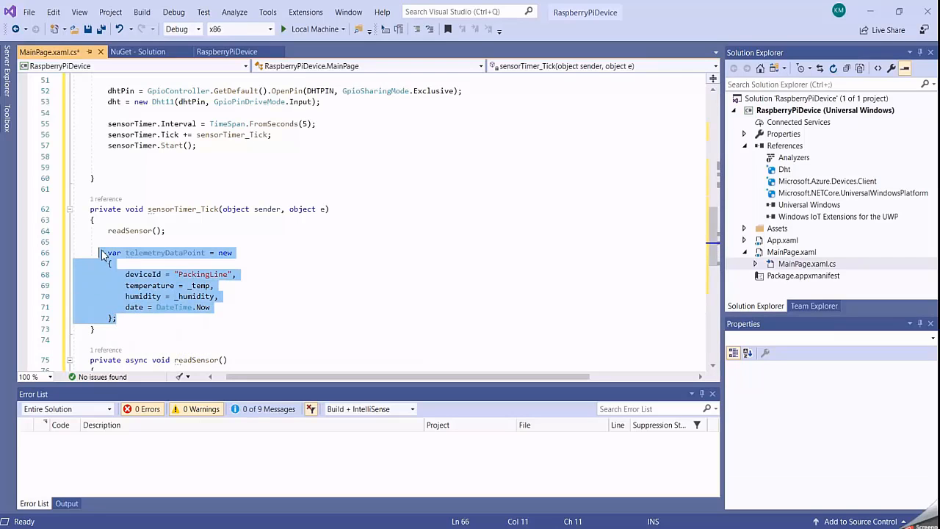
click(184, 273)
drag(206, 253, 125, 254)
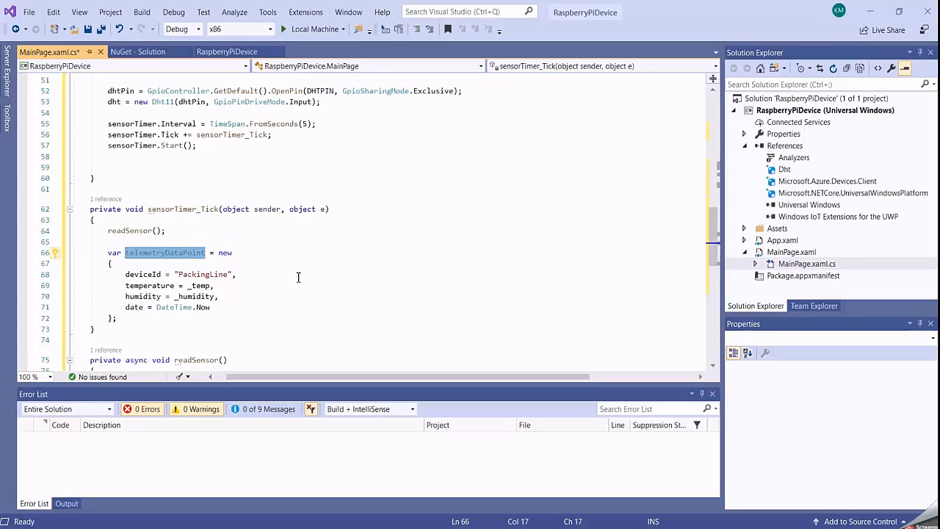
- Below telemetryDataPoint, insert messageString = JsonConvert.SerializeObject(telemetryDataPoint) and message = new Message(Encoding.ASCII.GetBytes(messageString))
click(220, 319)
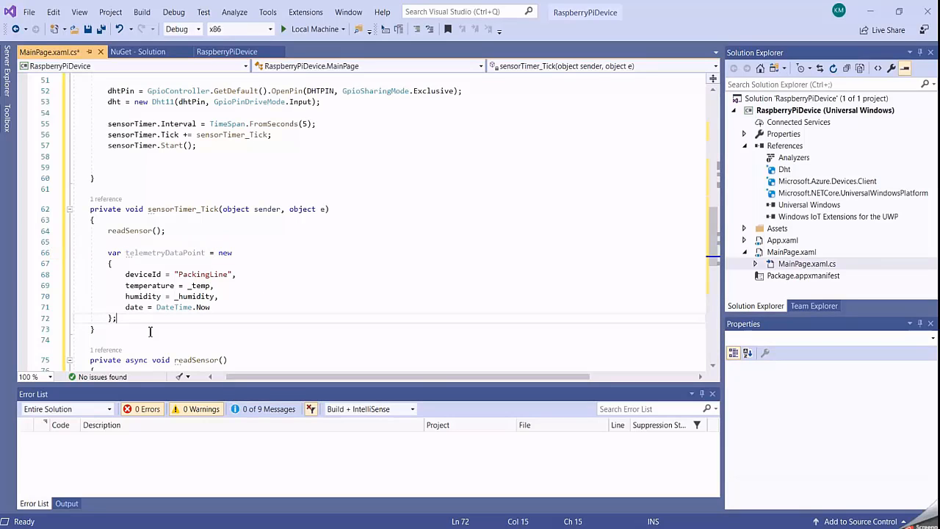
key(Return)
key(Return)
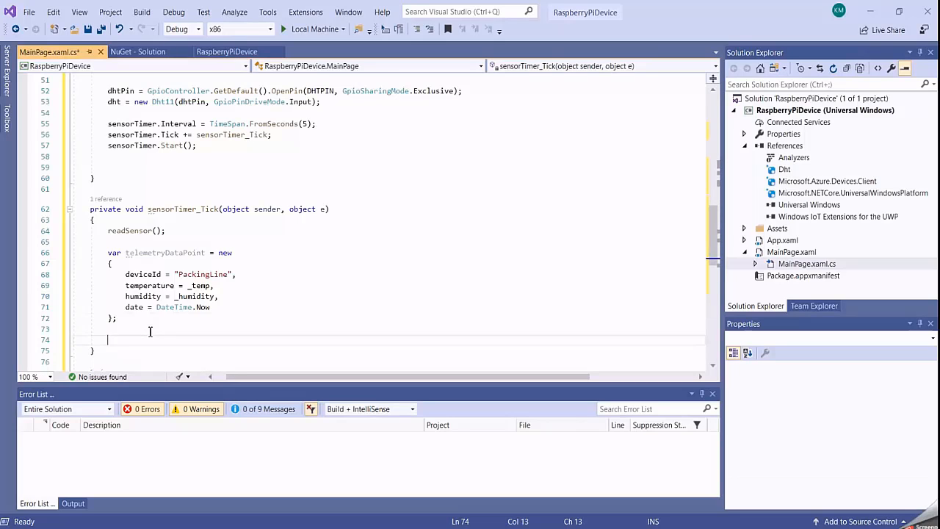
text(var messageString = JsonConvert.SerializeObject(telemetryDataPoint); var message = new Message(Encoding.ASCII.GetBytes(messageString));)
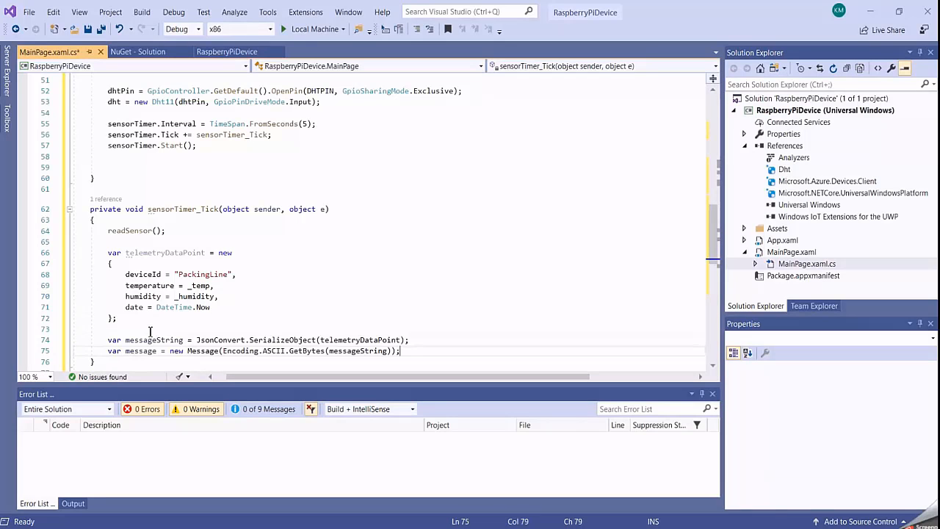
- Examine how messageString serializes telemetryDataPoint and how its ASCII bytes are passed to the new Message
scroll(284, 265, down, 1)
scroll(287, 264, down, 1)
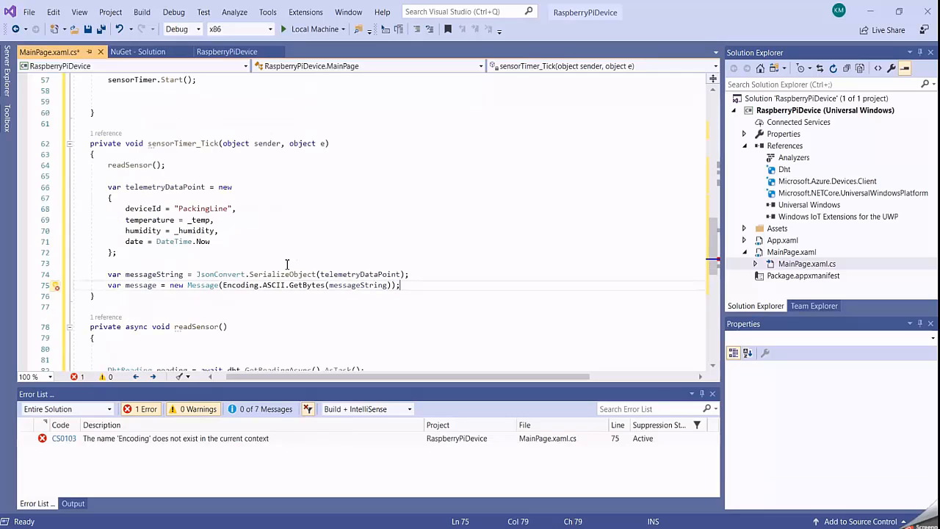
drag(109, 275, 189, 274)
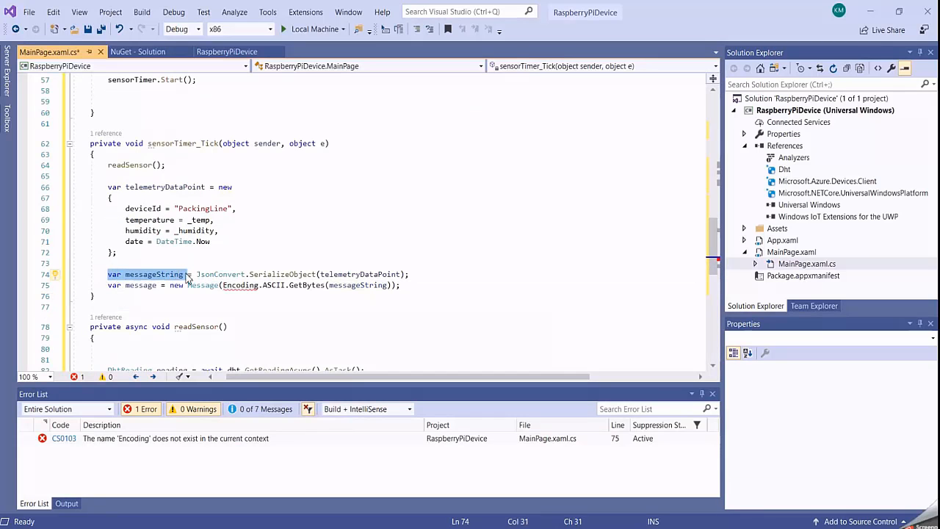
click(372, 275)
drag(403, 275, 321, 275)
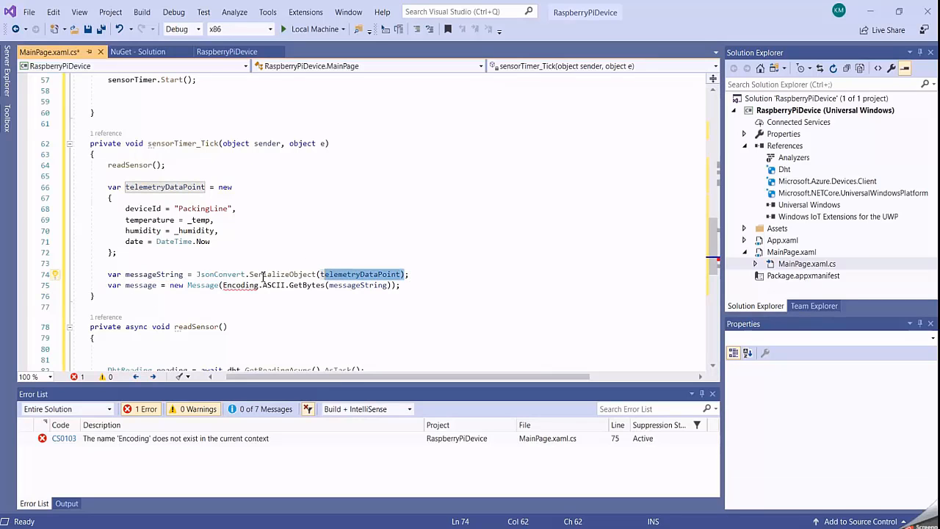
drag(183, 275, 124, 274)
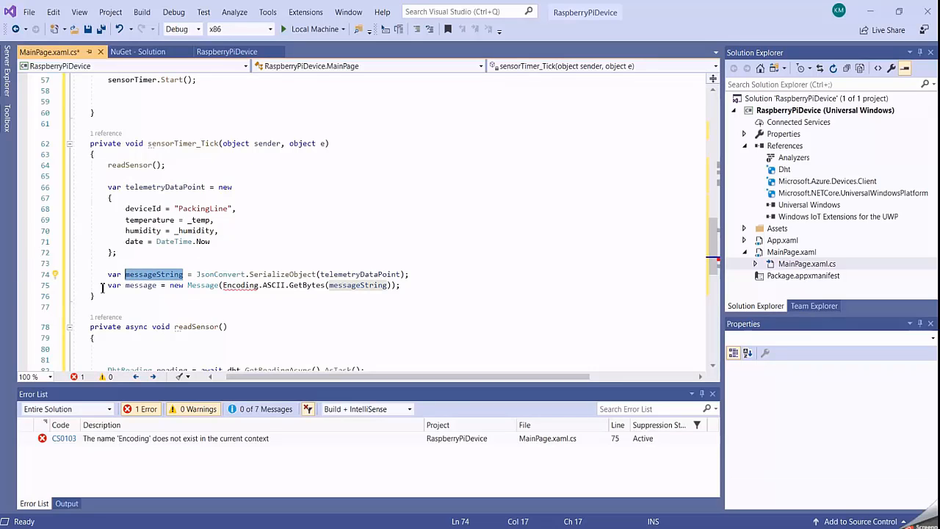
drag(222, 285, 368, 287)
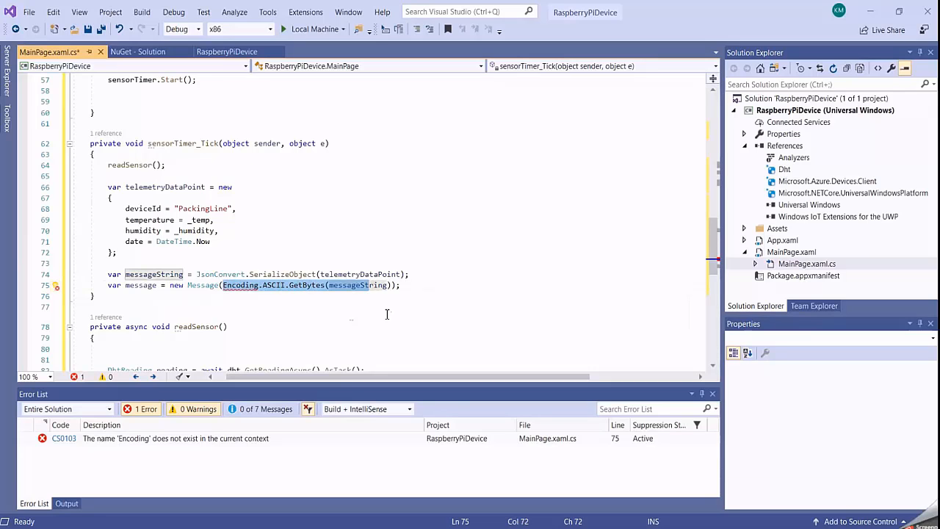
- Insert the statement await deviceClient.SendEventAsync(message); below the message variable, separated by a blank line
click(407, 285)
key(Return)
key(Return)
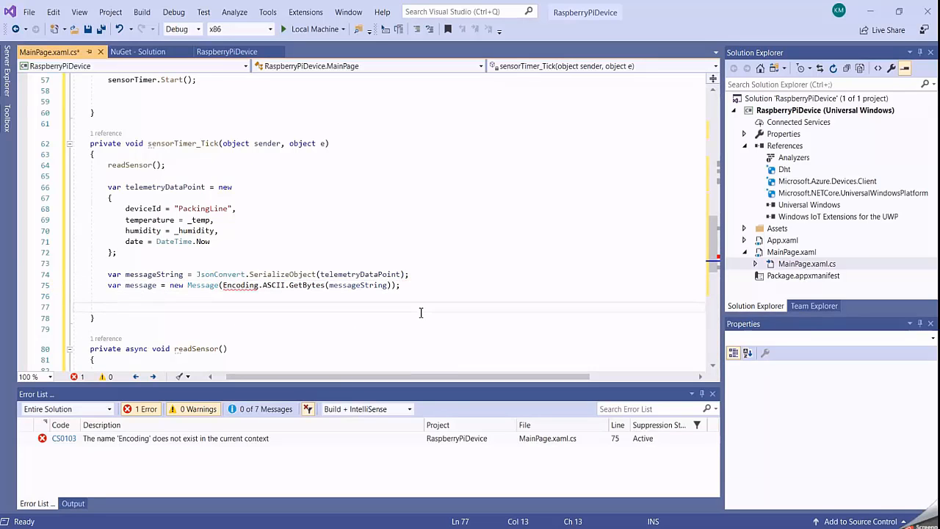
text(await deviceClient.SendEventAsync(message);)
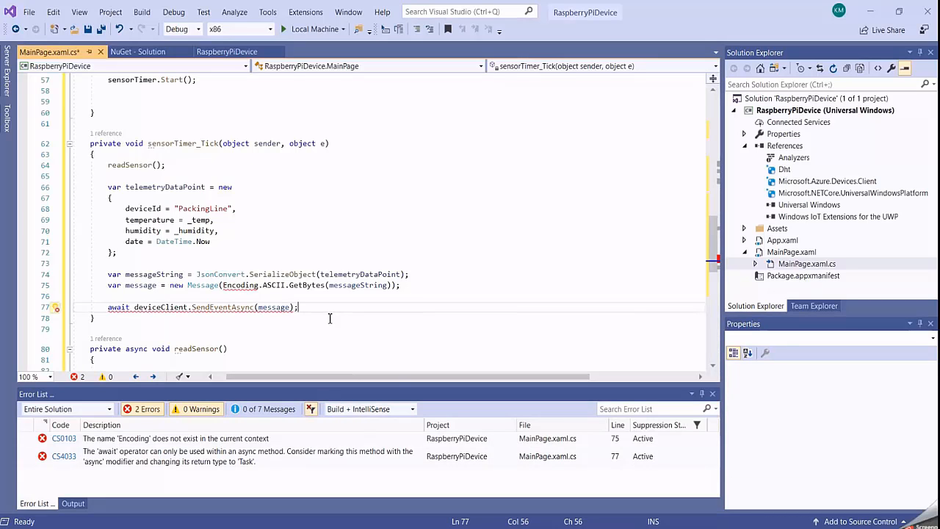
- Add the async modifier to the sensorTimer_Tick method between private and void
click(176, 323)
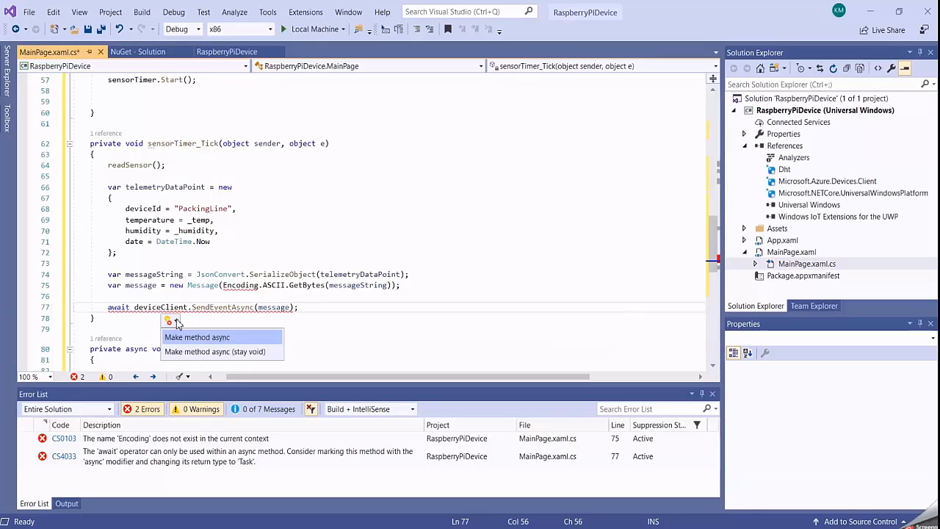
click(122, 144)
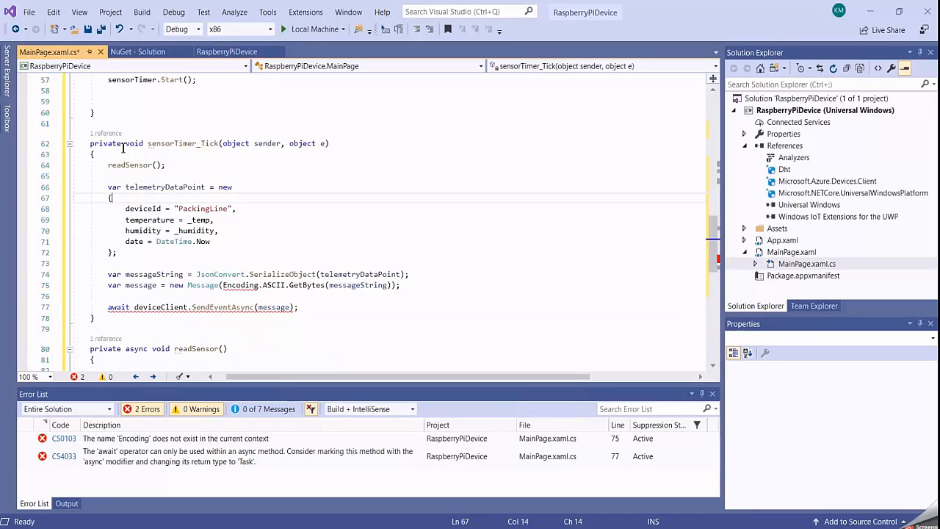
text(async)
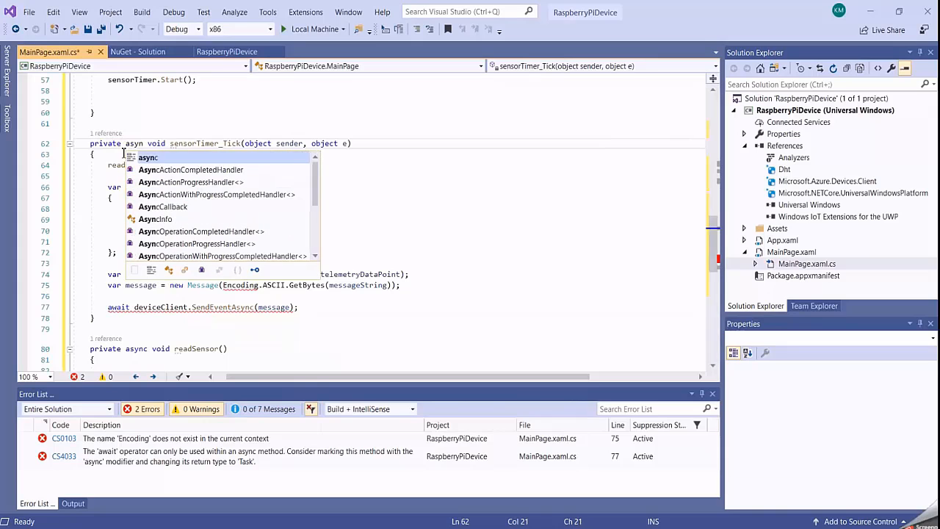
click(436, 241)
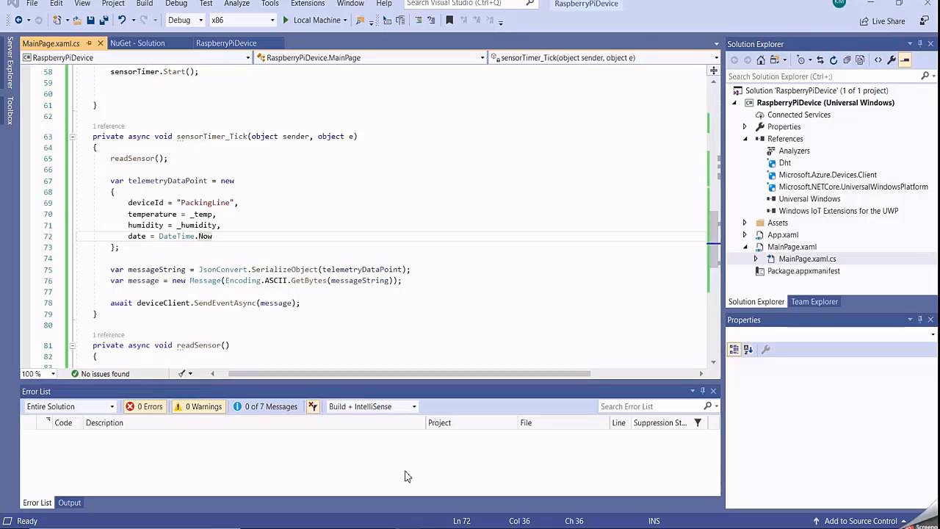
- Check the IPv4 address of minwinpc in the IoT dashboard's device list, return to Visual Studio and set the solution platform to ARM
click(594, 527)
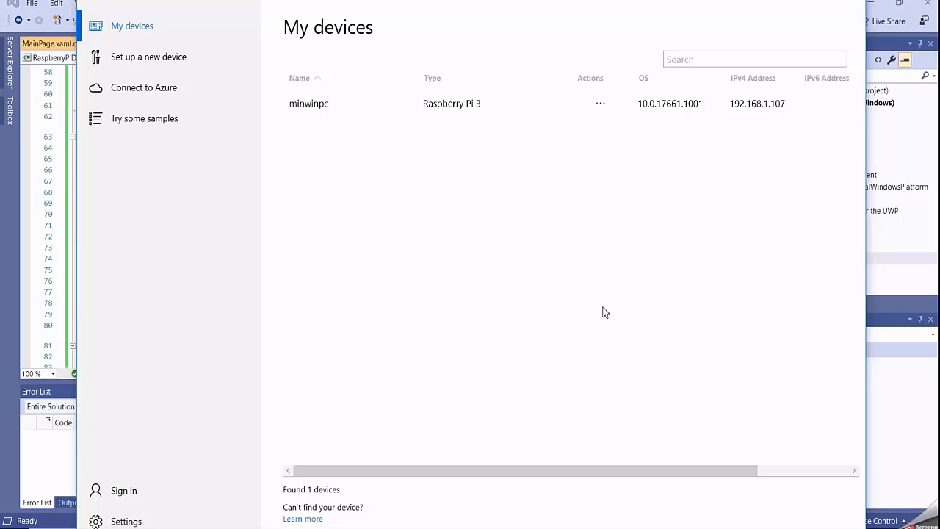
click(802, 0)
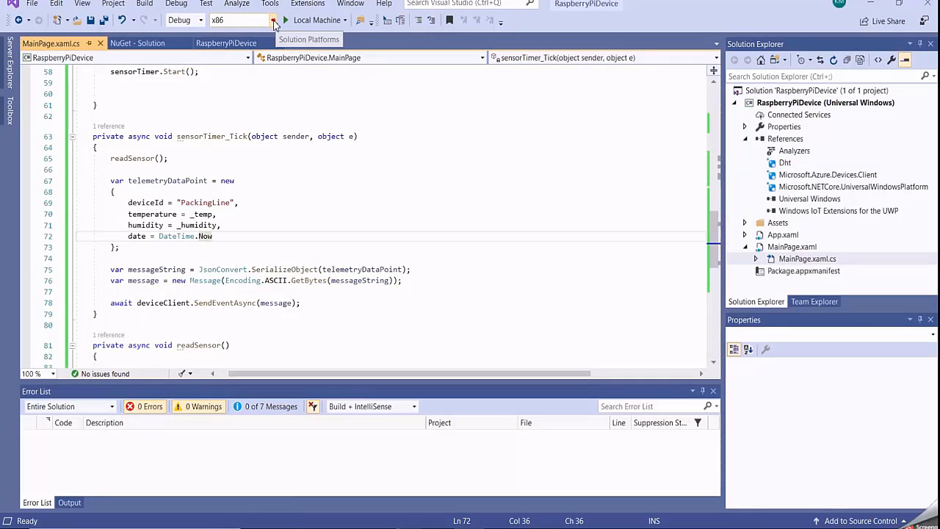
click(274, 22)
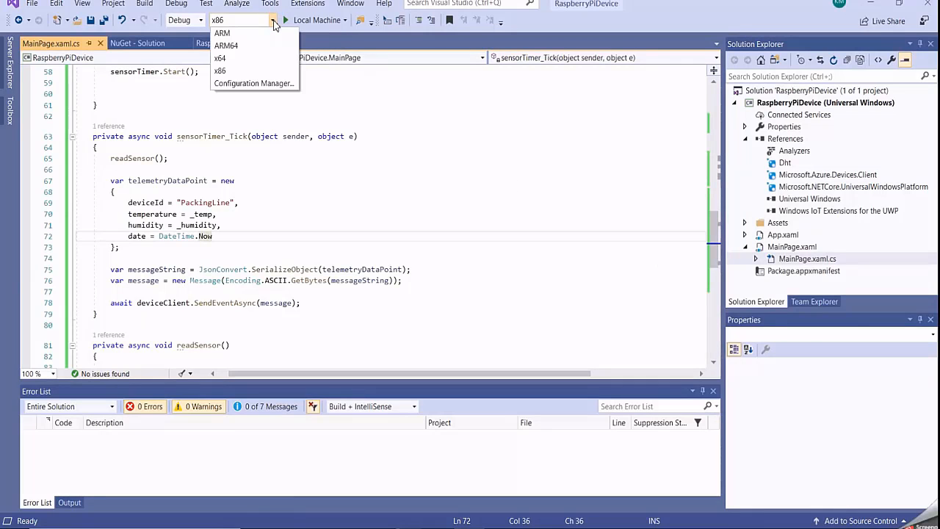
click(233, 33)
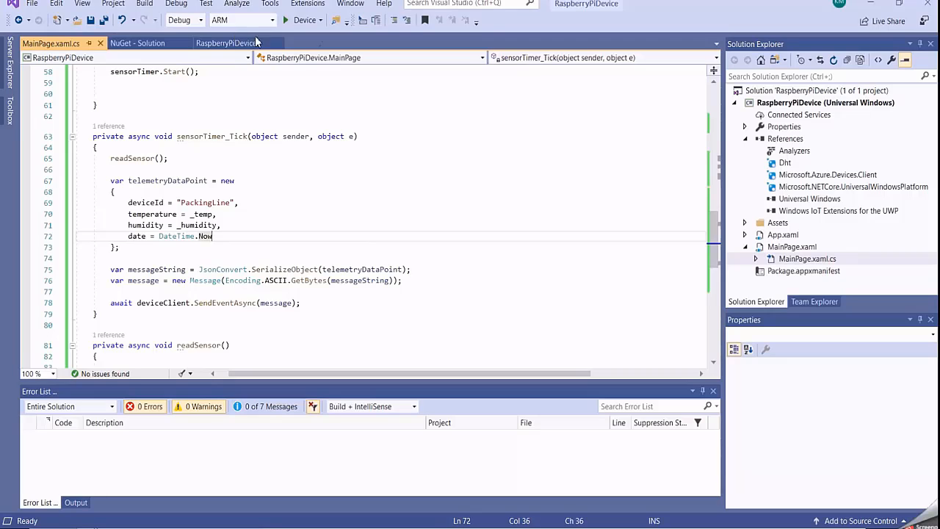
- Set the debug target to Remote Machine at address 192.168.1.107 with Universal (Unencrypted Protocol) authentication and start the app on it
click(321, 23)
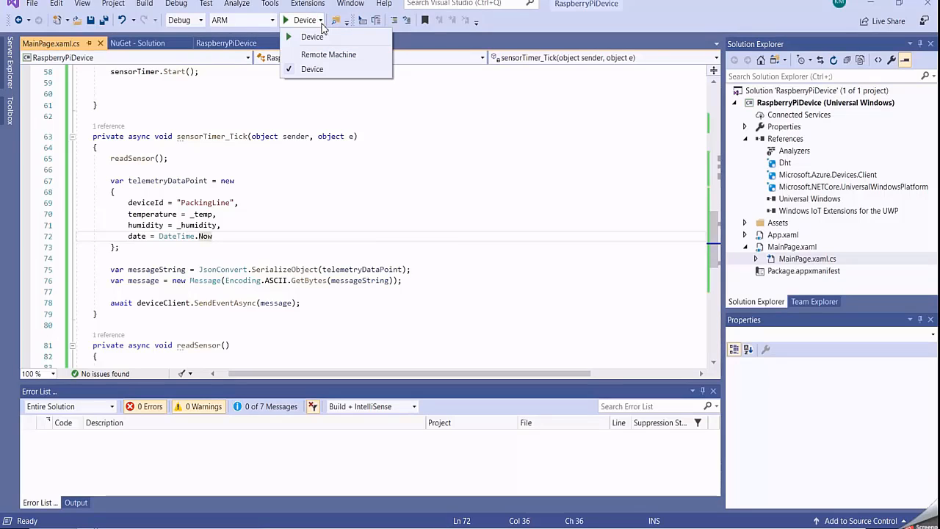
click(329, 57)
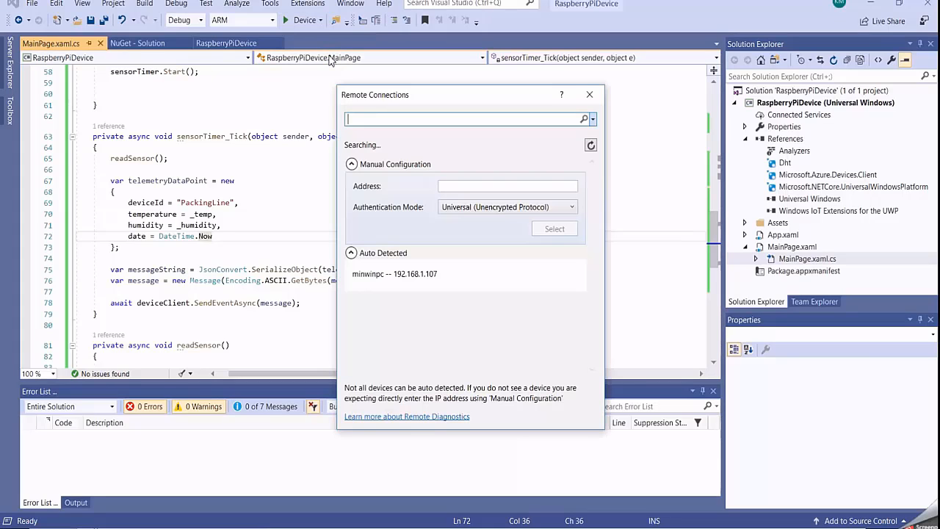
click(450, 188)
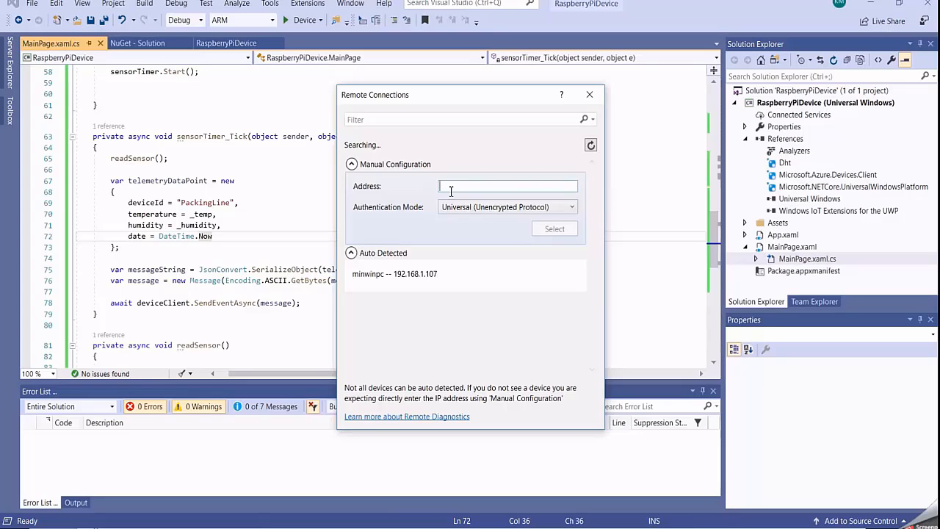
text(1)
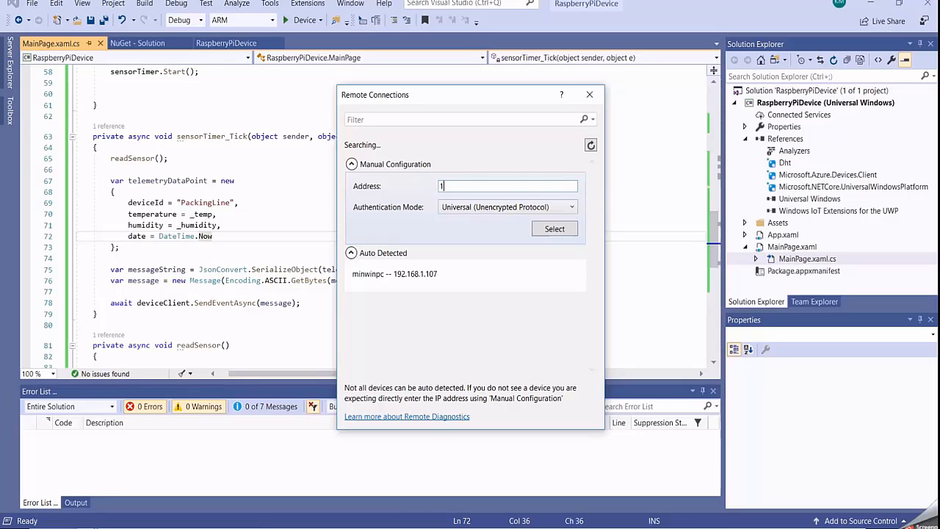
text(92.168.1.107)
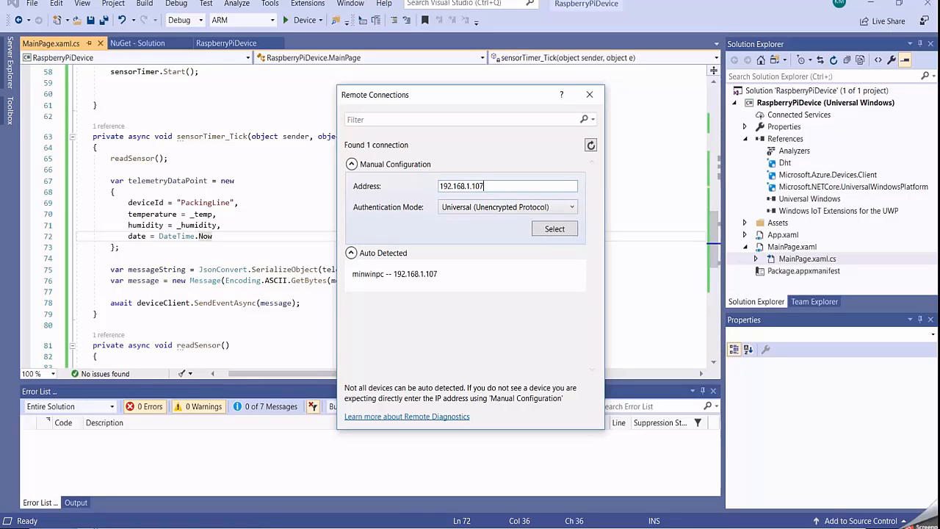
click(555, 229)
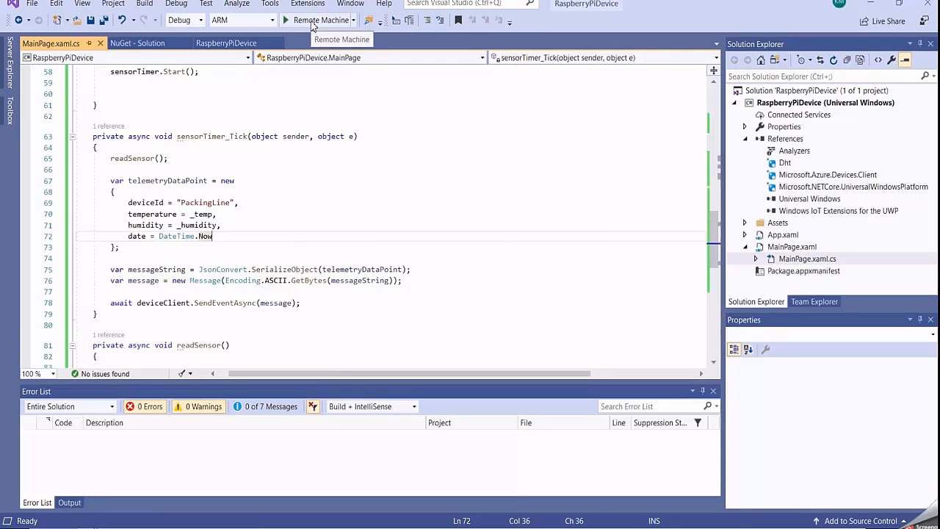
click(312, 22)
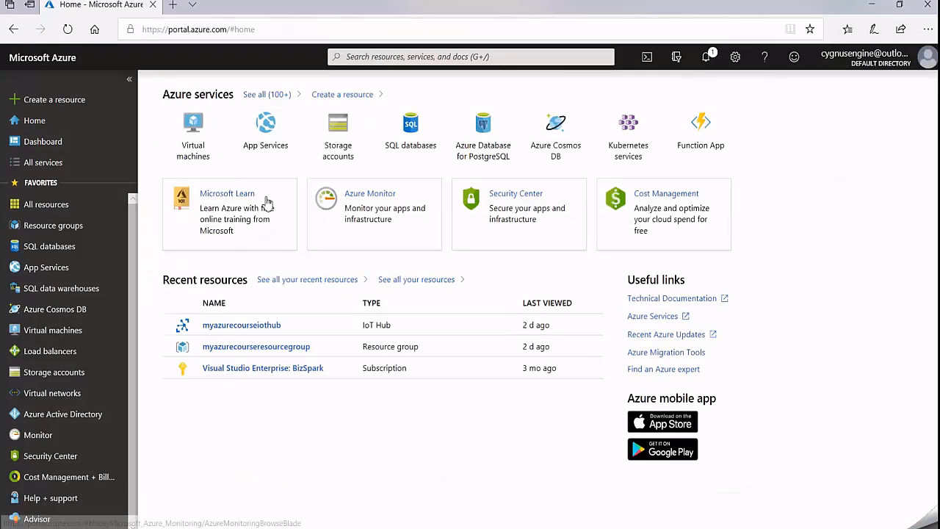
- Copy the primary key connection string of the iothubowner shared access policy in the myazurecourseiothub IoT Hub
click(247, 328)
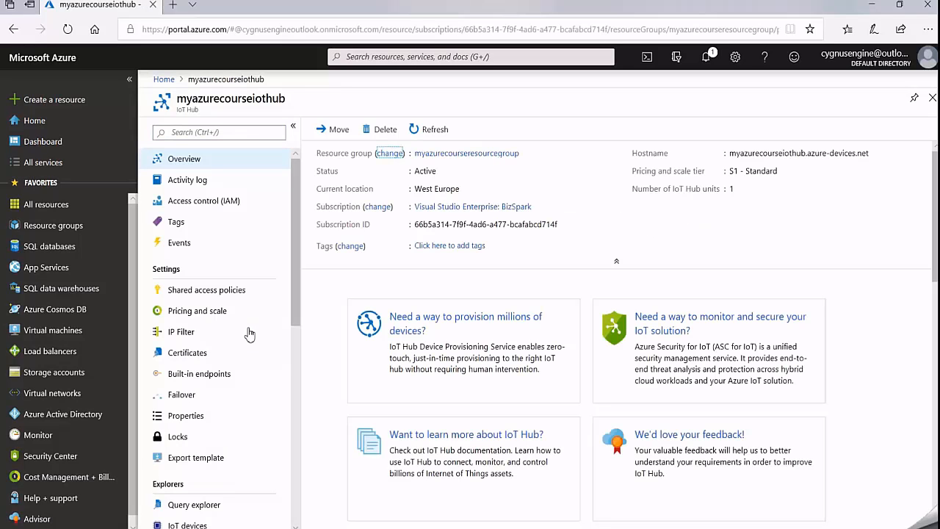
click(207, 293)
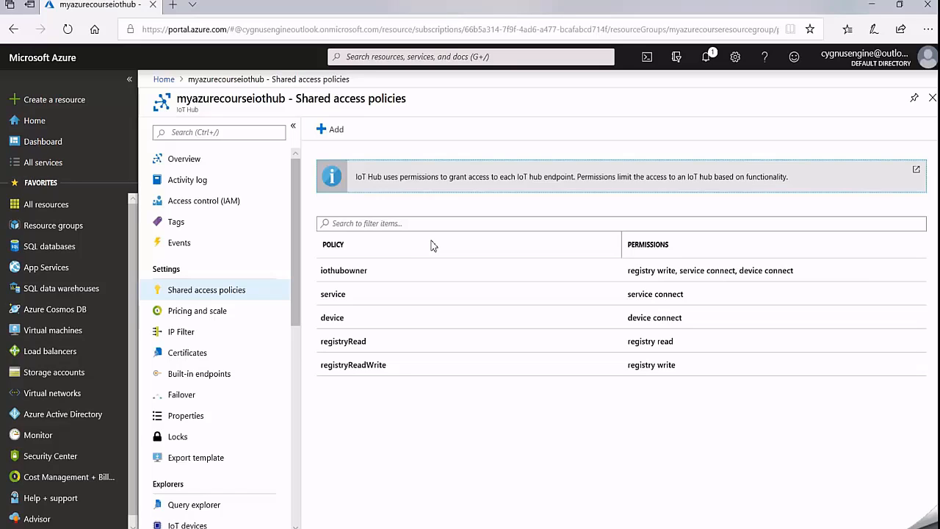
click(363, 276)
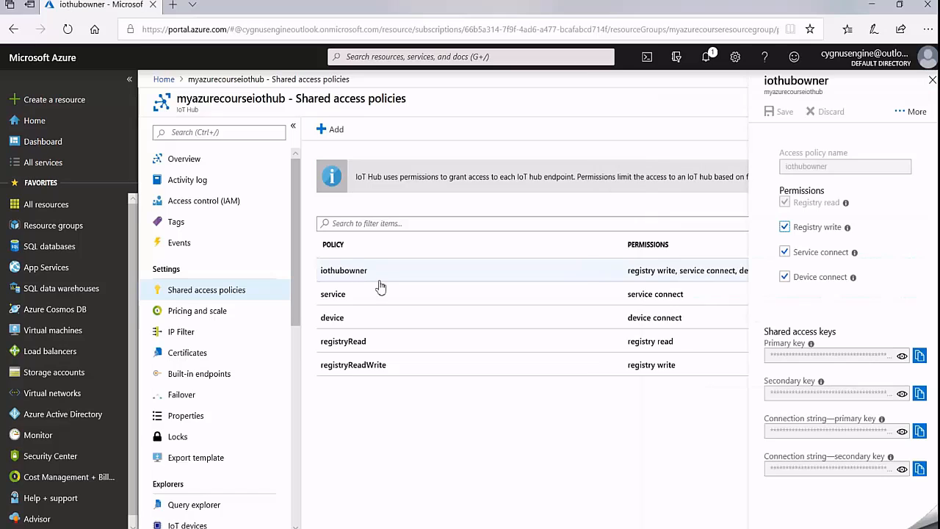
click(902, 431)
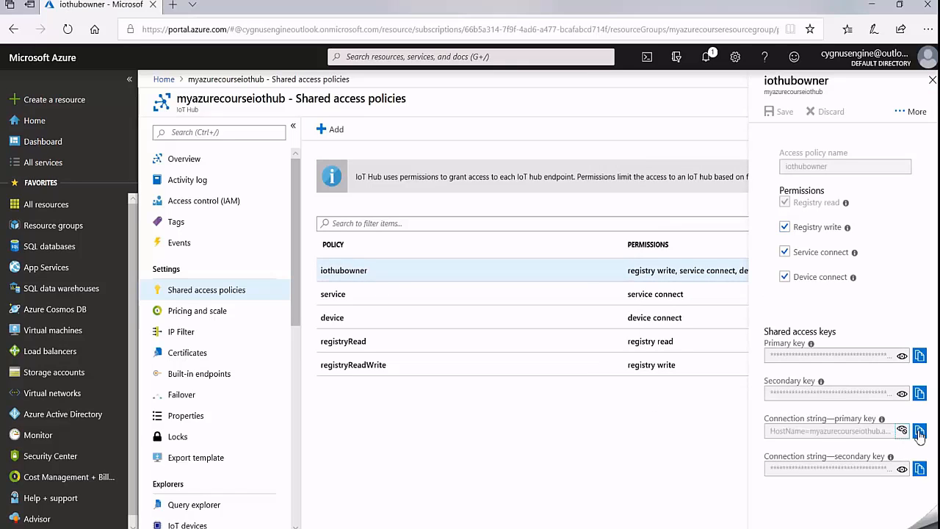
click(920, 432)
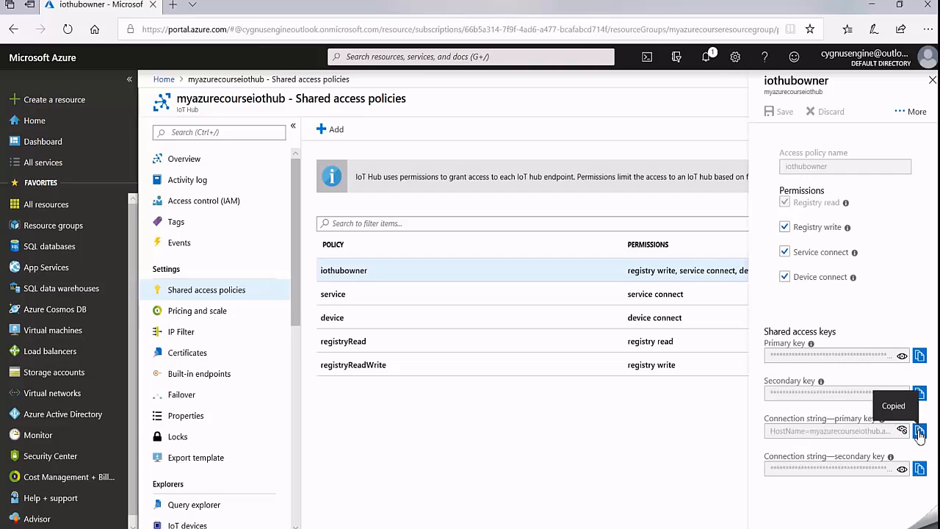
- Switch to Device Explorer Twin, paste the copied IoT Hub connection string into the configuration and update the settings
key(alt+Tab)
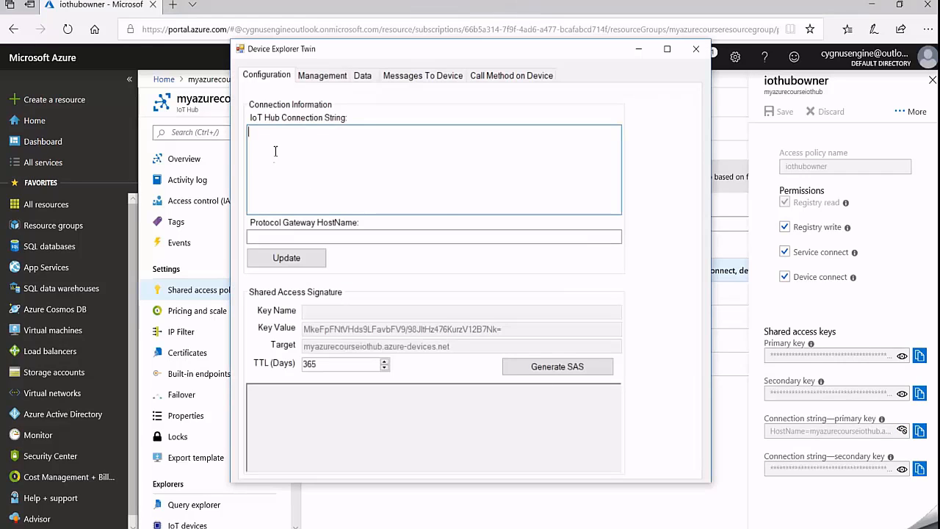
right_click(274, 150)
click(304, 206)
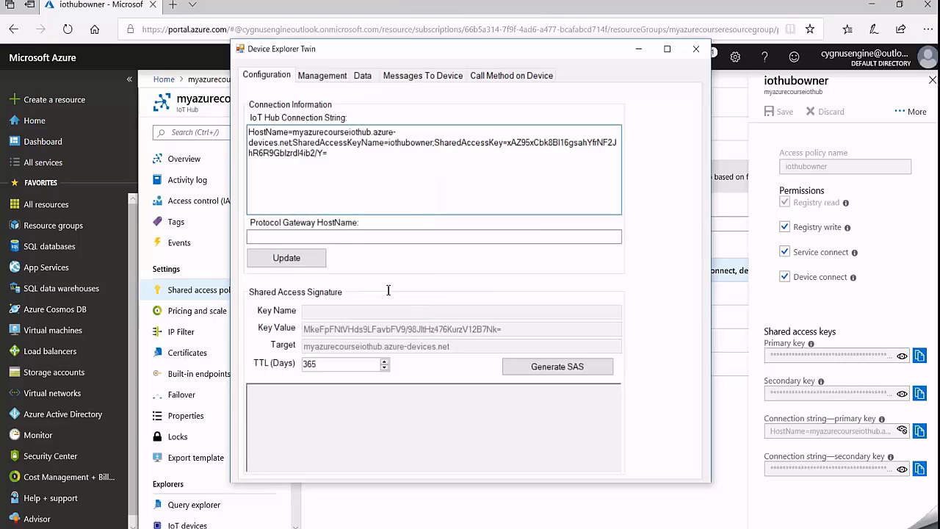
click(296, 259)
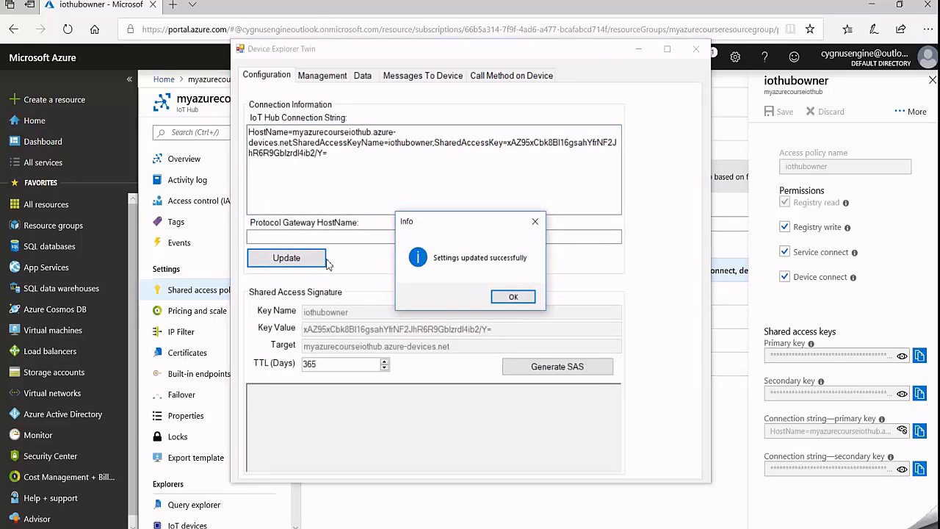
click(513, 298)
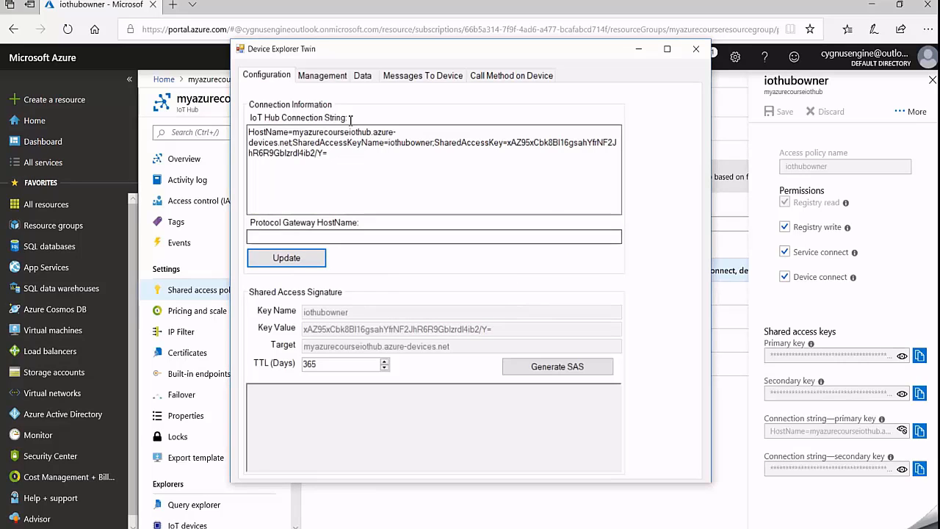
- Check the registered device's full ID by widening the Id column in the device list, and open the data view
click(319, 77)
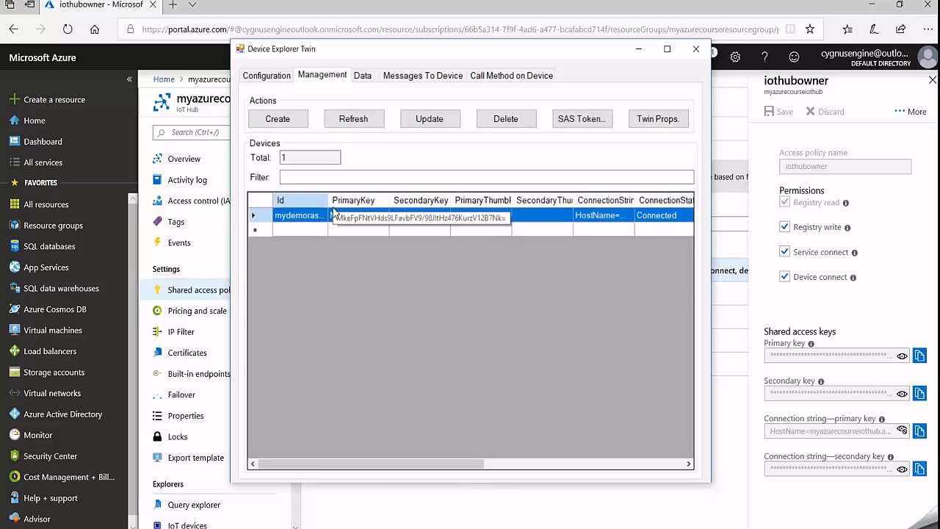
drag(328, 200, 353, 199)
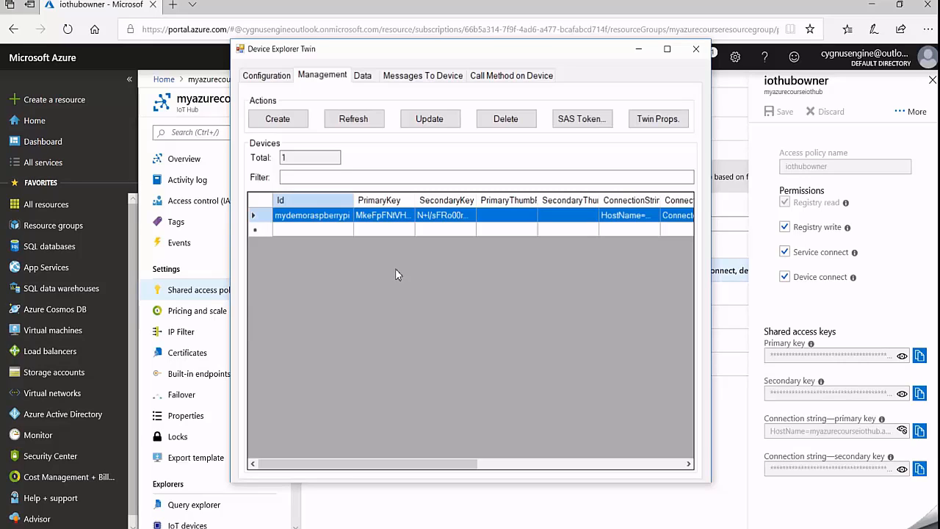
click(362, 76)
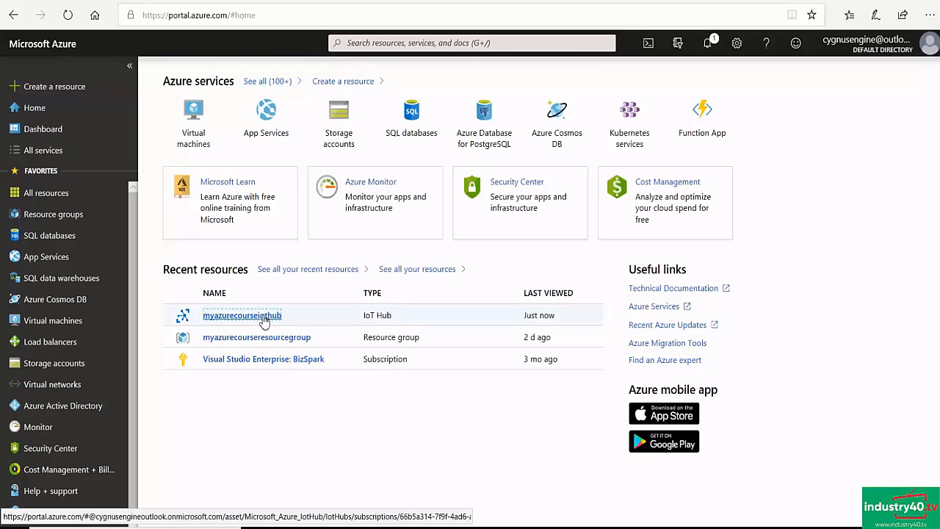
- Create an IoT device with the ID myiiotcorebox in myazurecourseiothub, using symmetric key authentication with auto-generated keys
click(263, 316)
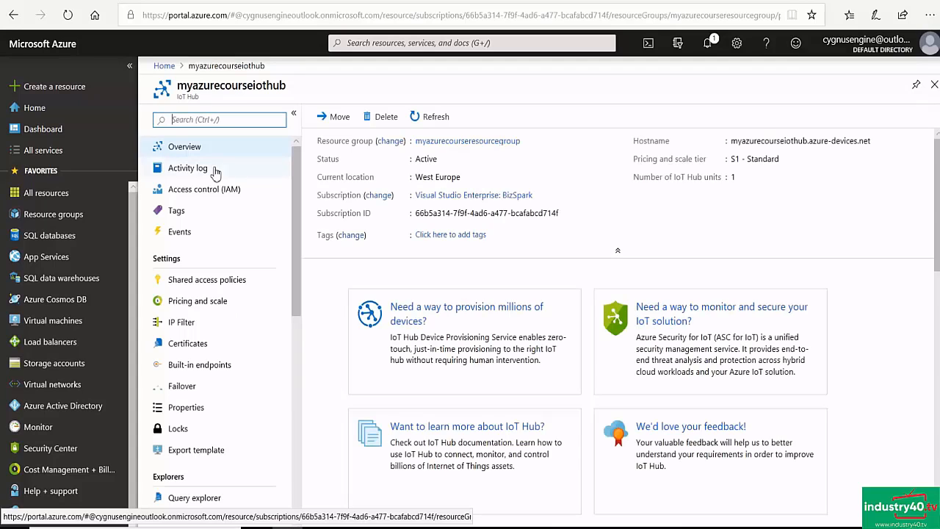
scroll(235, 173, down, 3)
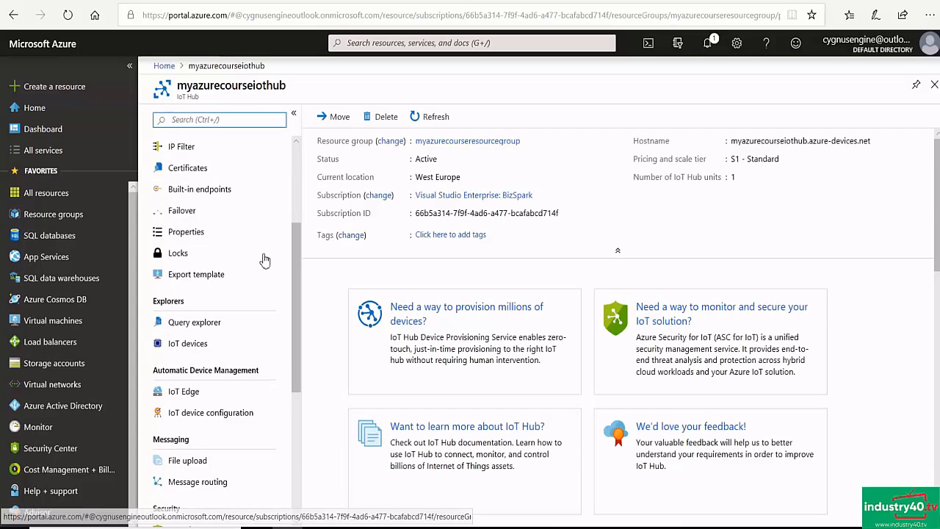
click(177, 345)
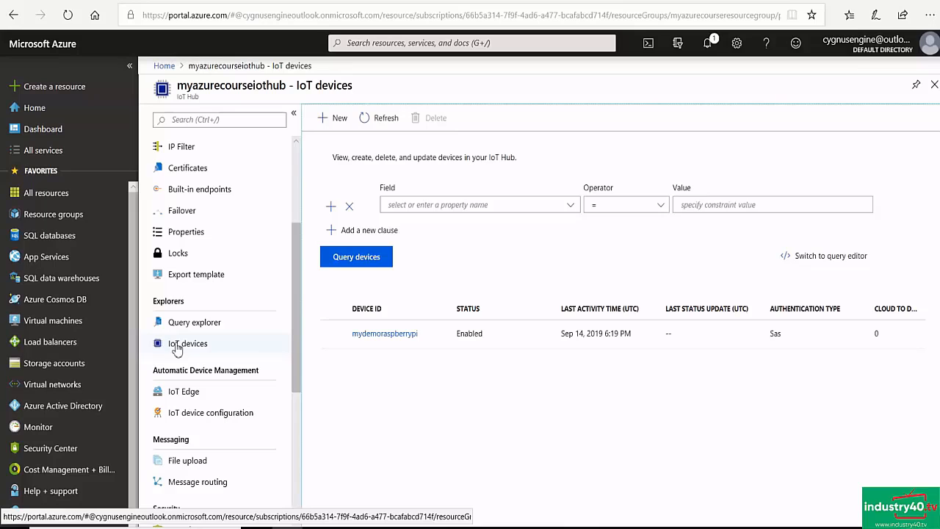
click(328, 119)
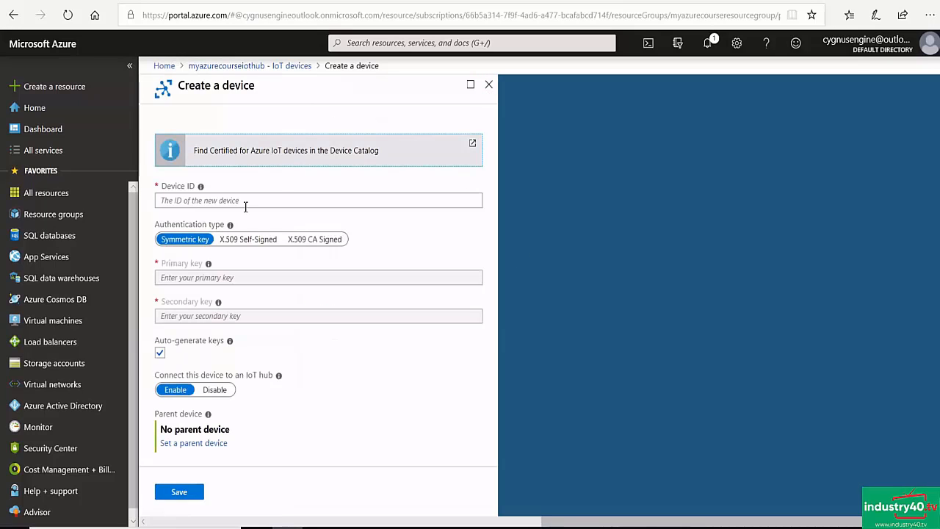
click(226, 201)
text(m)
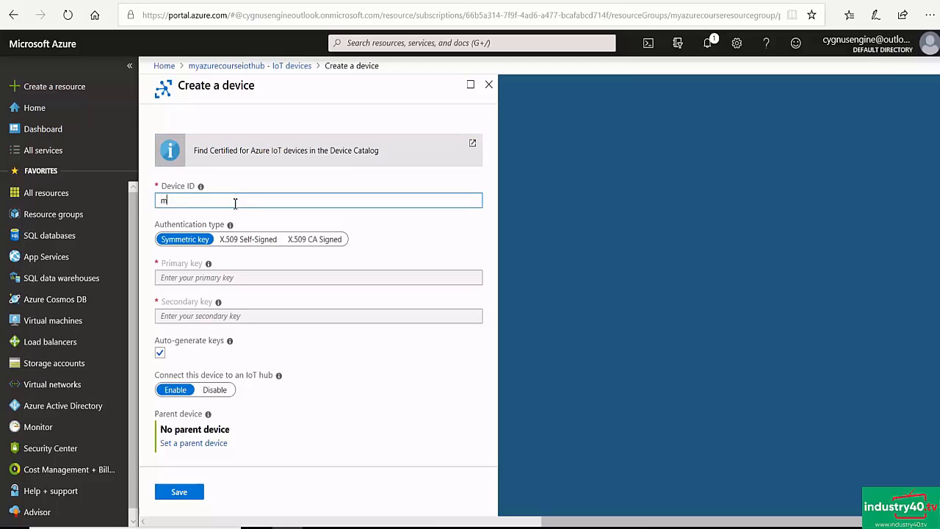
text(yiiotcorebox)
click(176, 492)
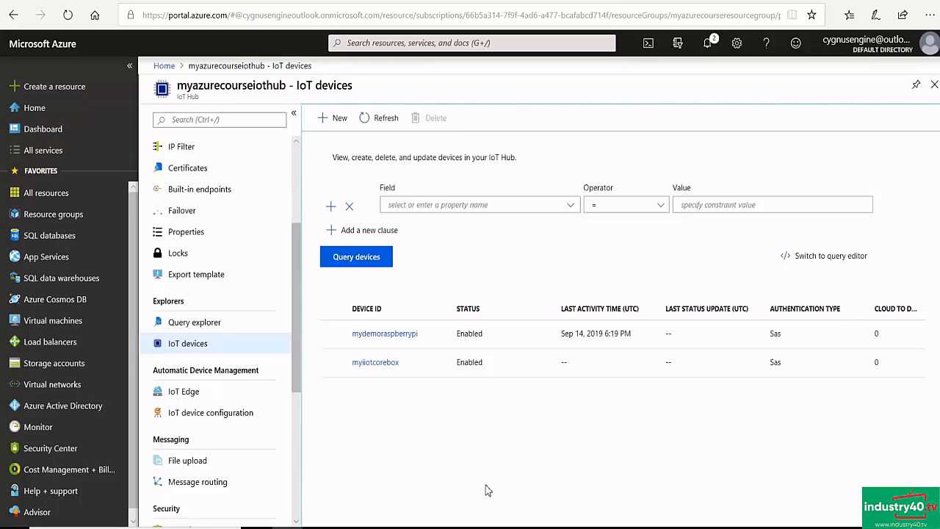
- Reveal and copy the primary connection string of the myiiotcorebox device and paste it into a blank Notepad++ document
click(379, 364)
click(379, 364)
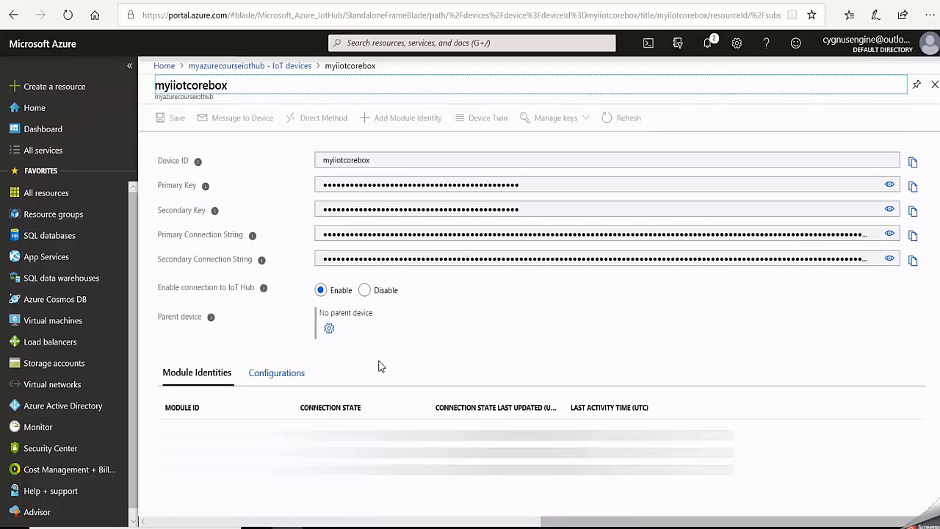
click(889, 237)
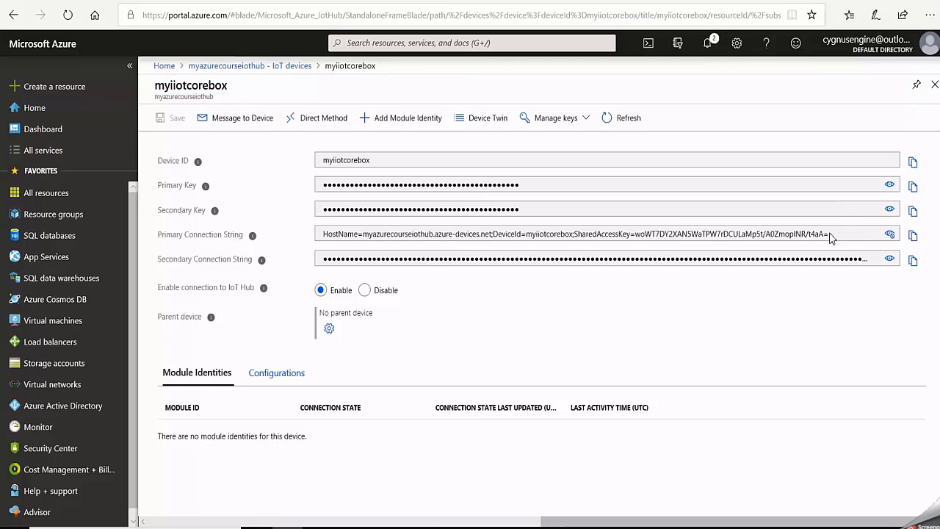
drag(831, 234, 277, 266)
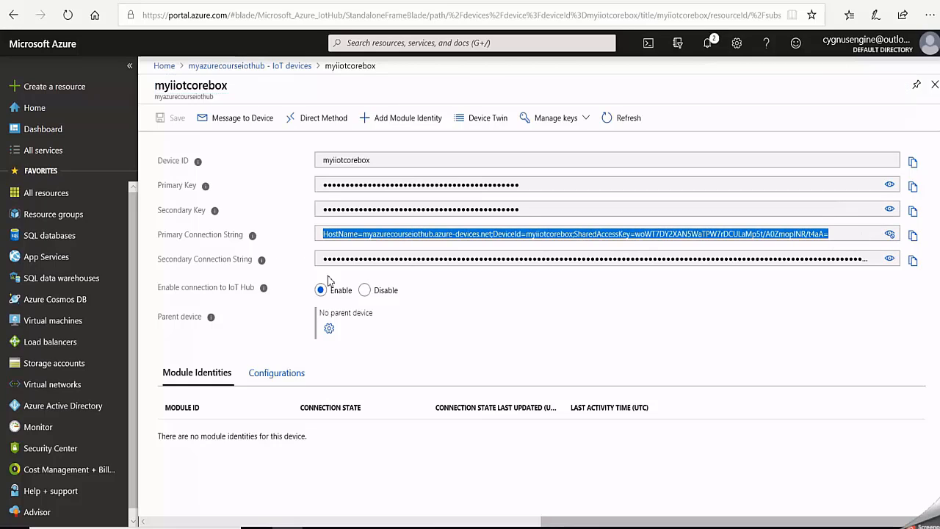
right_click(683, 233)
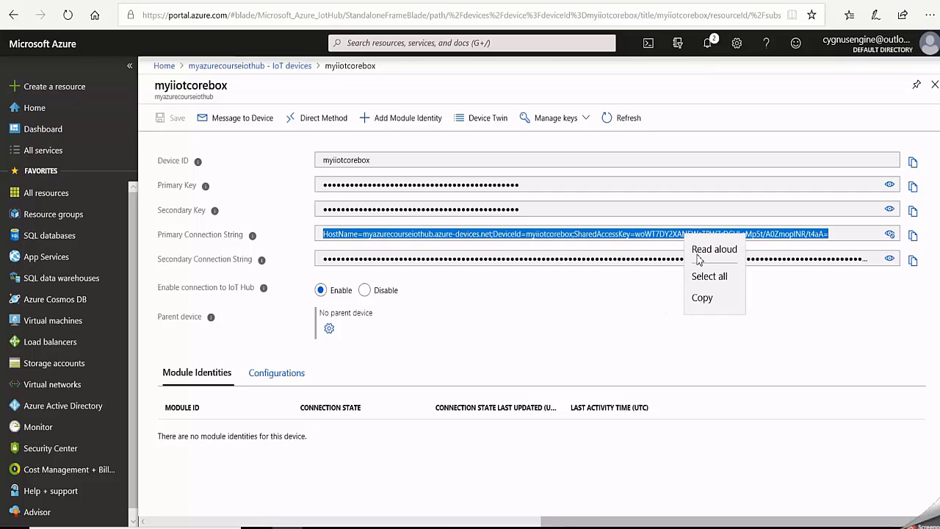
click(711, 303)
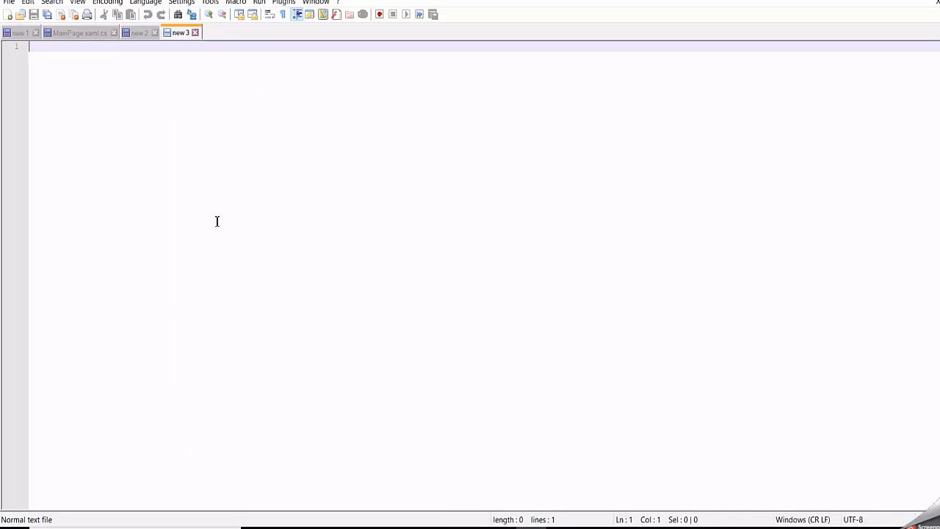
key(ctrl+v)
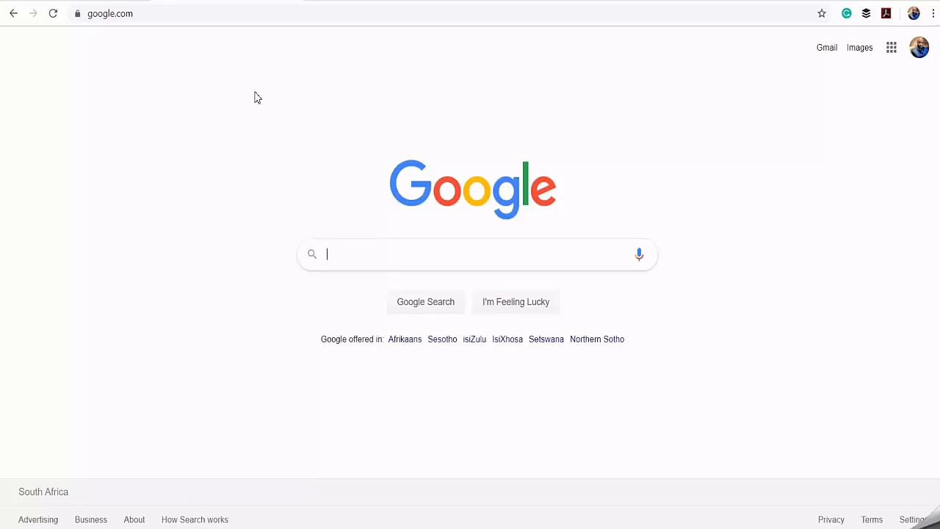
- Switch to Chrome and open the Node-RED editor at 192.168.1.110:1880
click(157, 21)
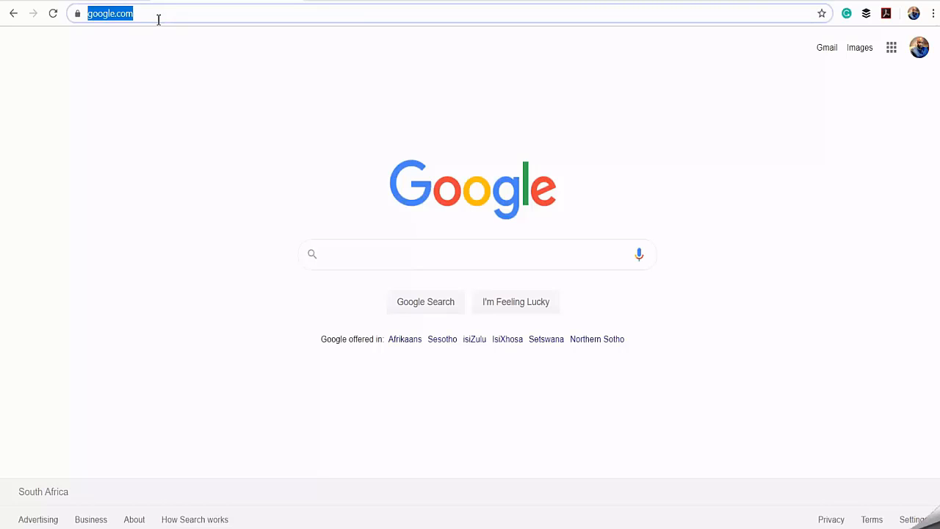
text(192.16)
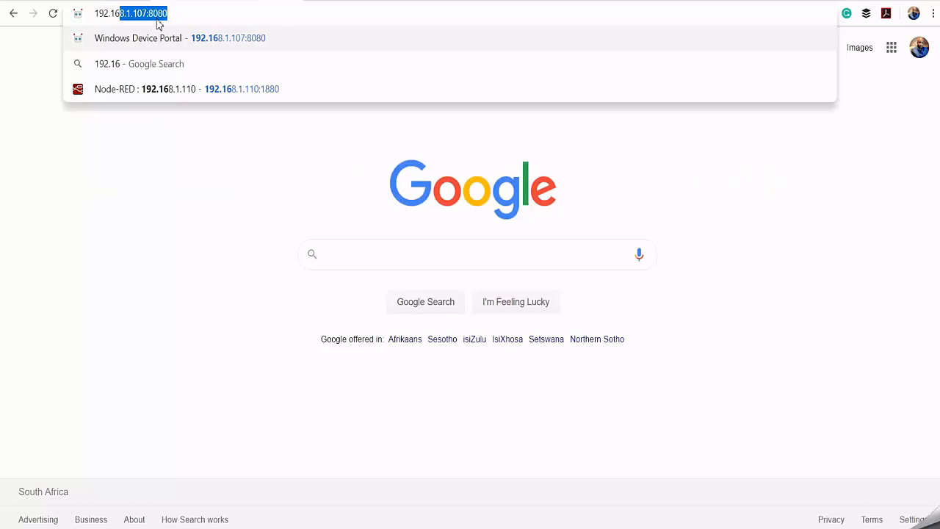
text(8.1.110)
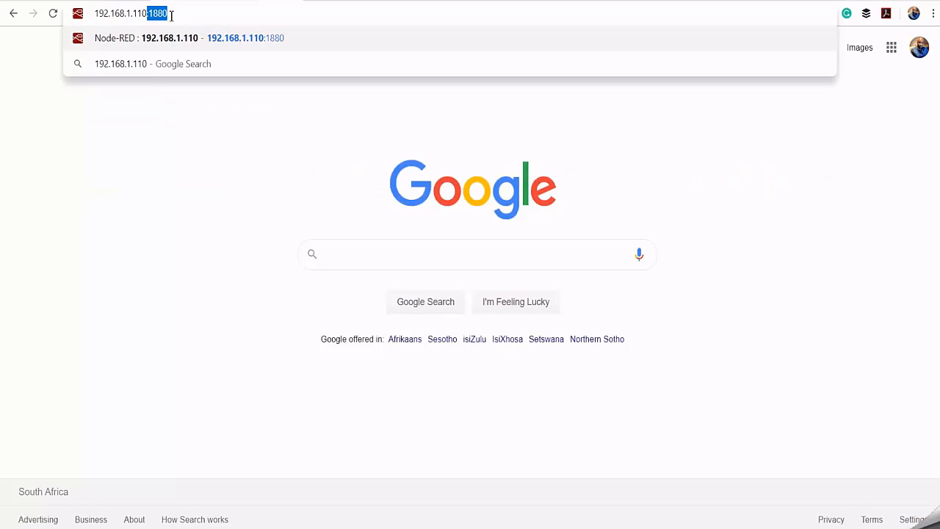
click(191, 14)
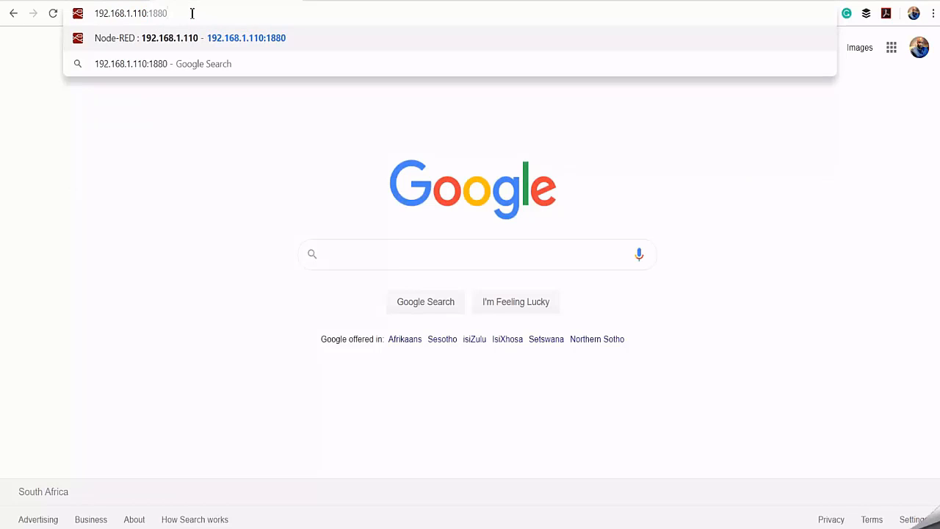
key(Return)
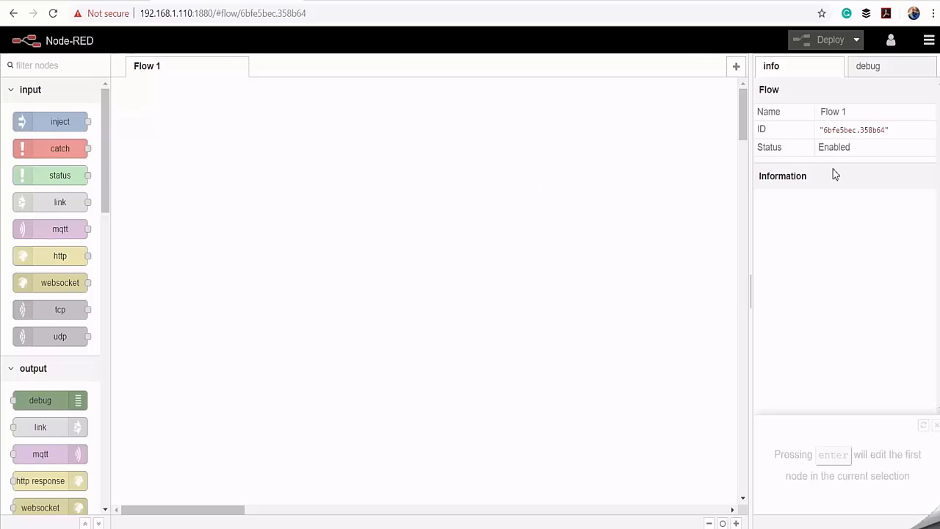
- Search the installable palette modules for node-red-contrib-pac and install it
click(929, 42)
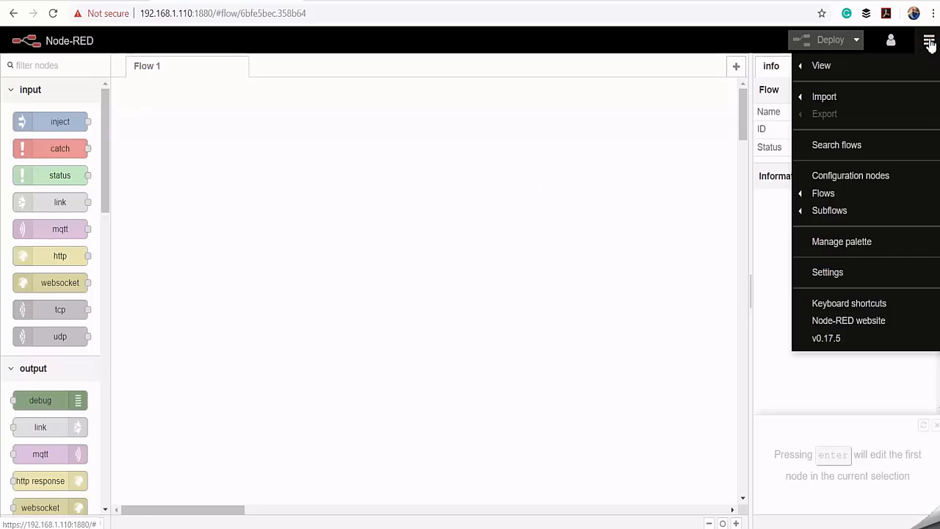
click(842, 246)
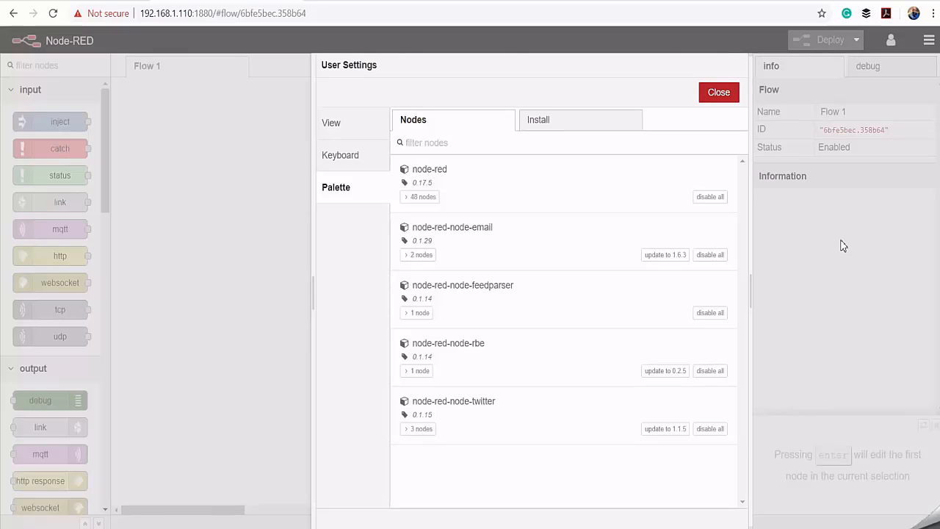
click(561, 119)
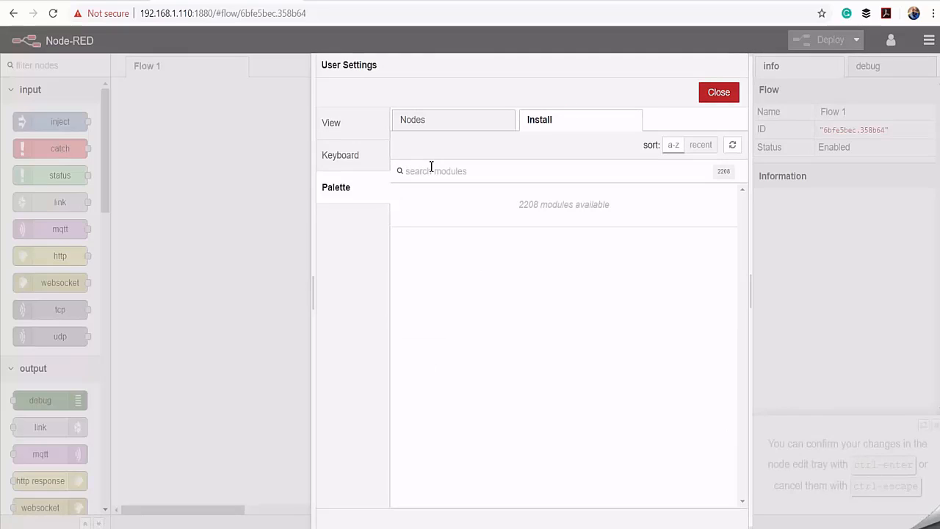
key(ctrl+v)
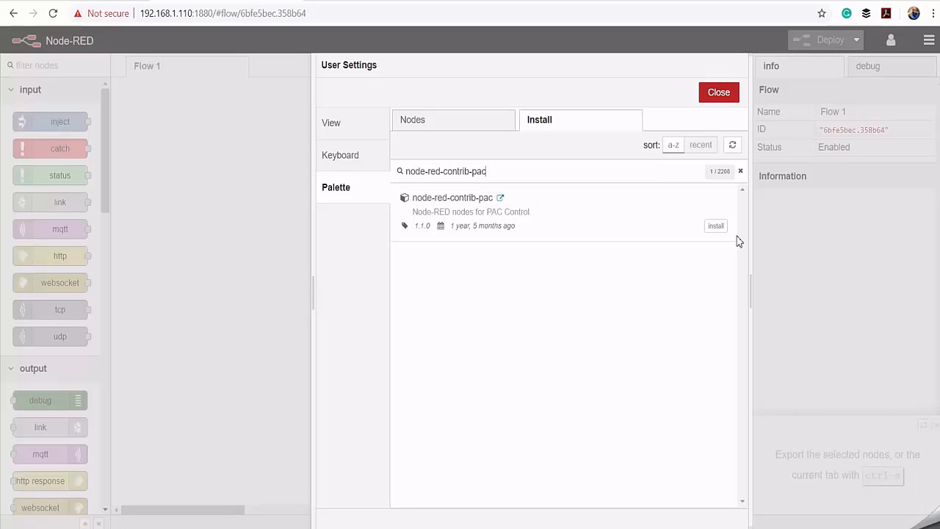
click(716, 227)
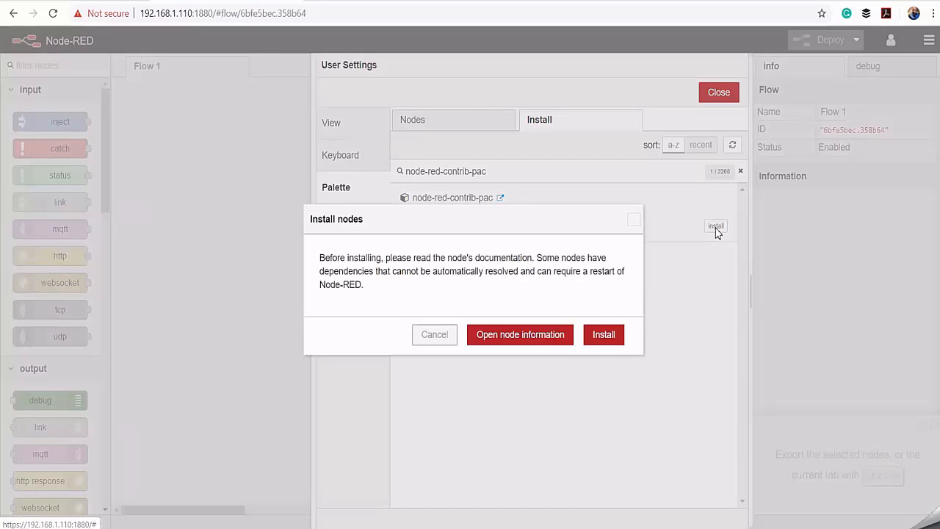
click(604, 335)
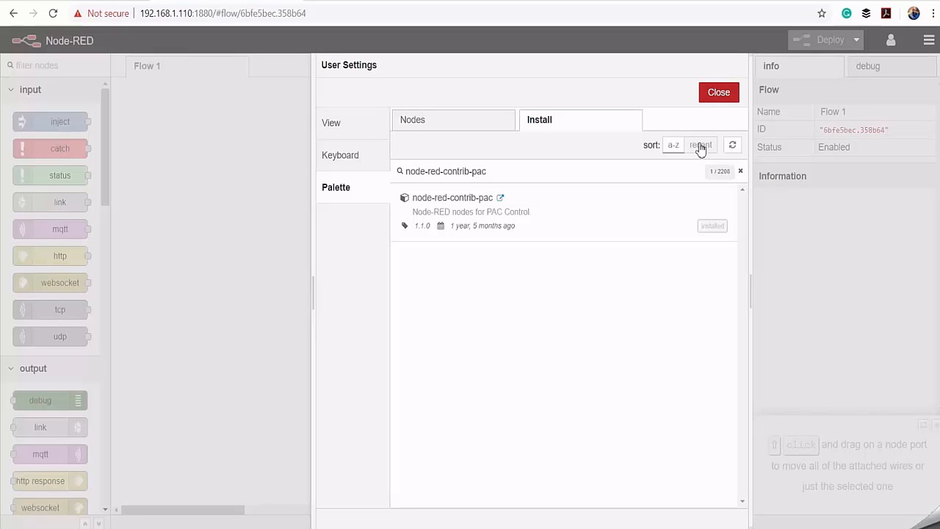
- Close the user settings and add an inject node to Flow 1 that repeats at an interval of every 5 seconds
click(716, 97)
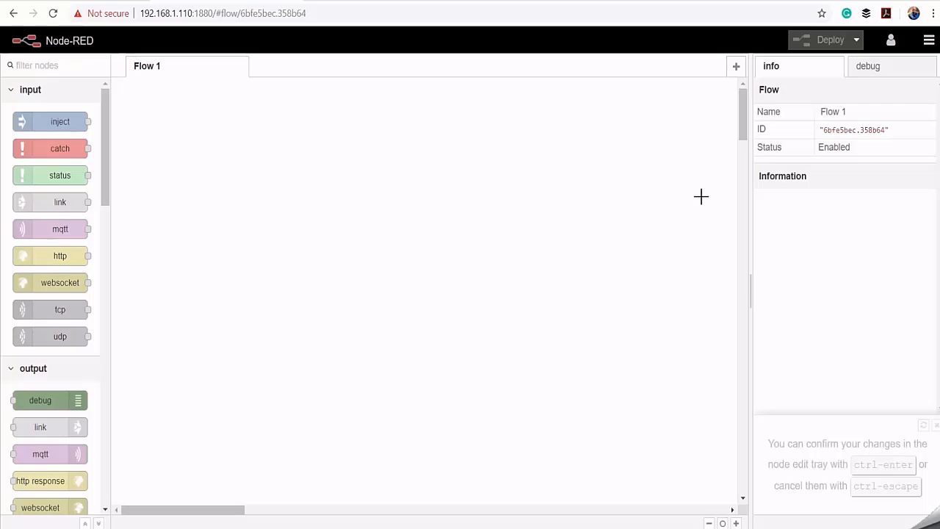
drag(117, 201, 206, 258)
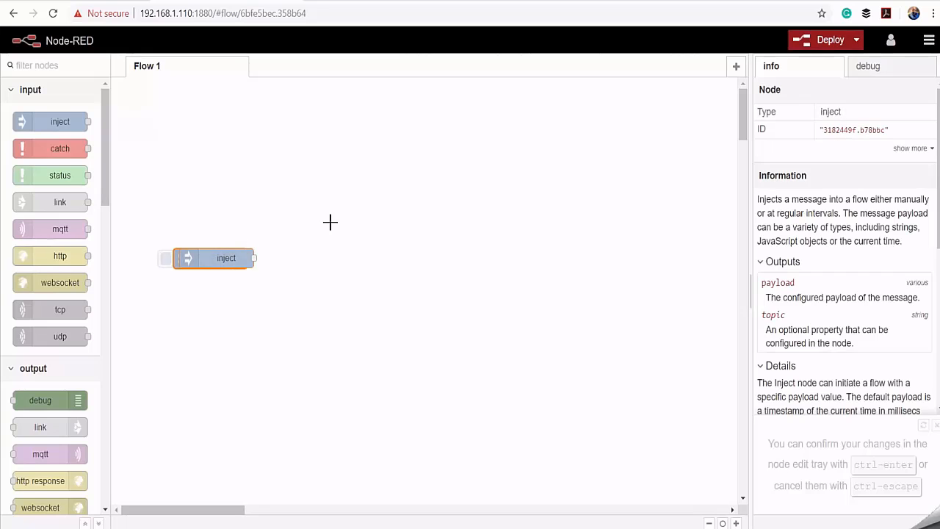
double_click(216, 265)
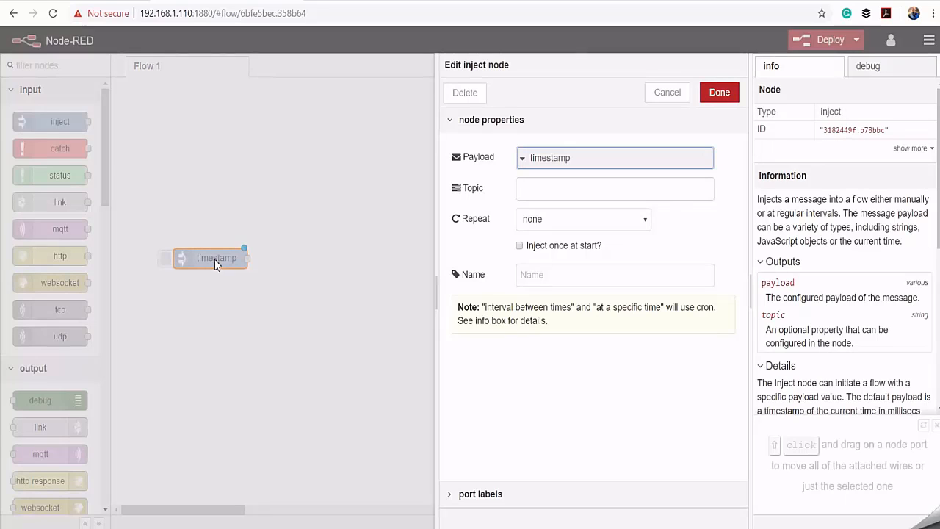
click(637, 224)
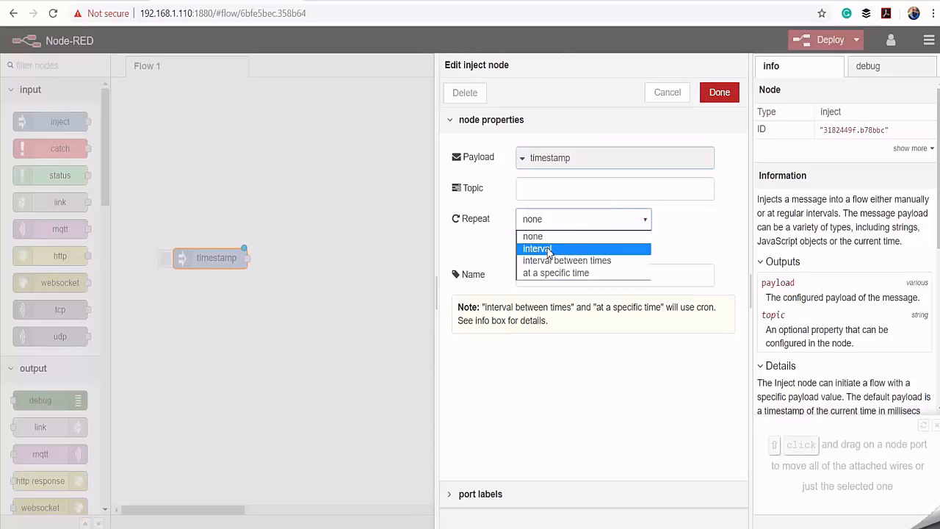
click(549, 251)
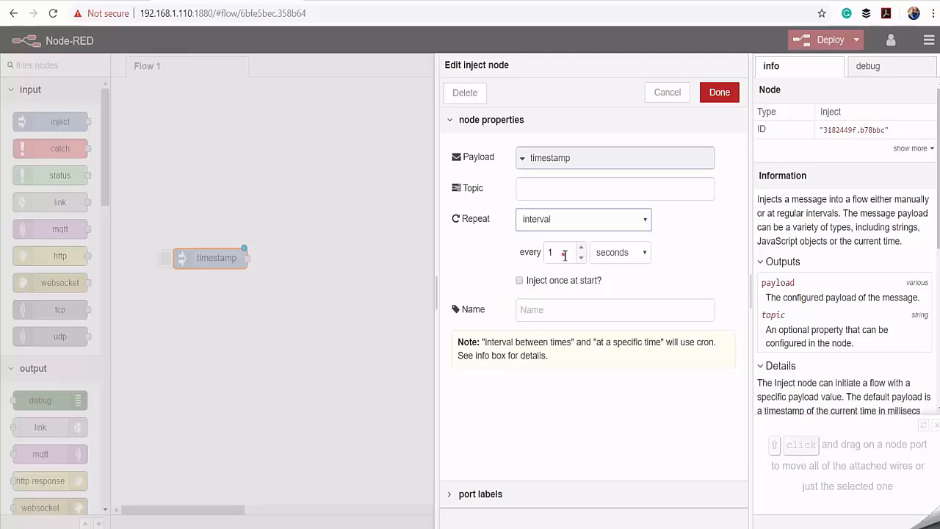
drag(563, 254, 519, 249)
text(5)
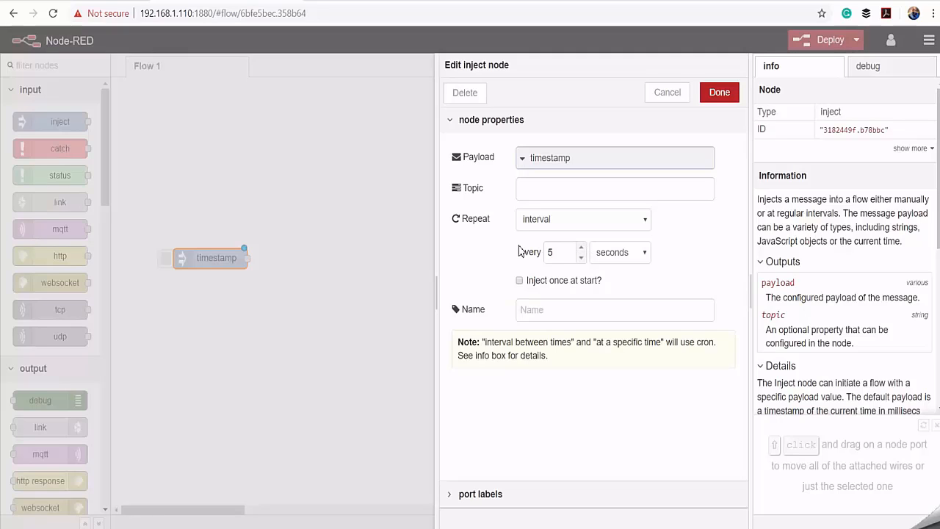
click(718, 92)
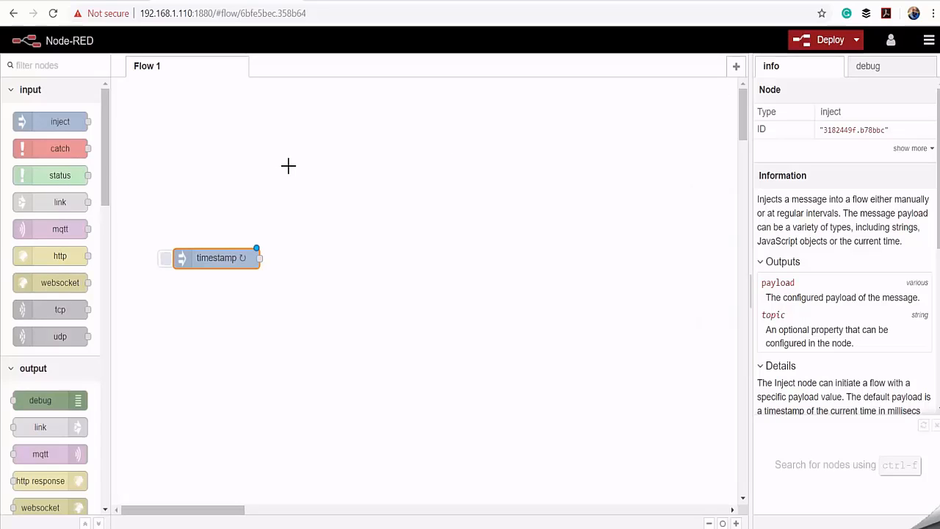
- Place an Opto22 pac read node on the flow, above and to the right of the timestamp node
scroll(55, 171, down, 4)
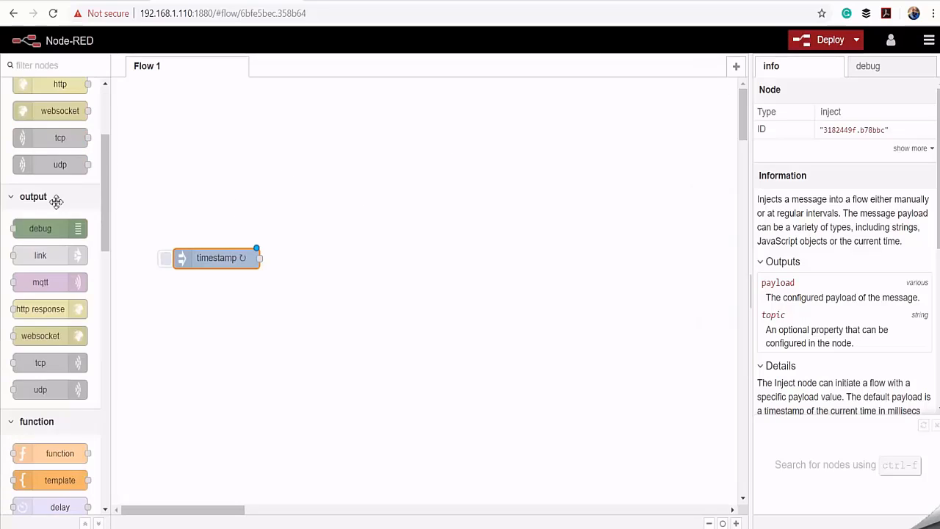
scroll(57, 218, down, 10)
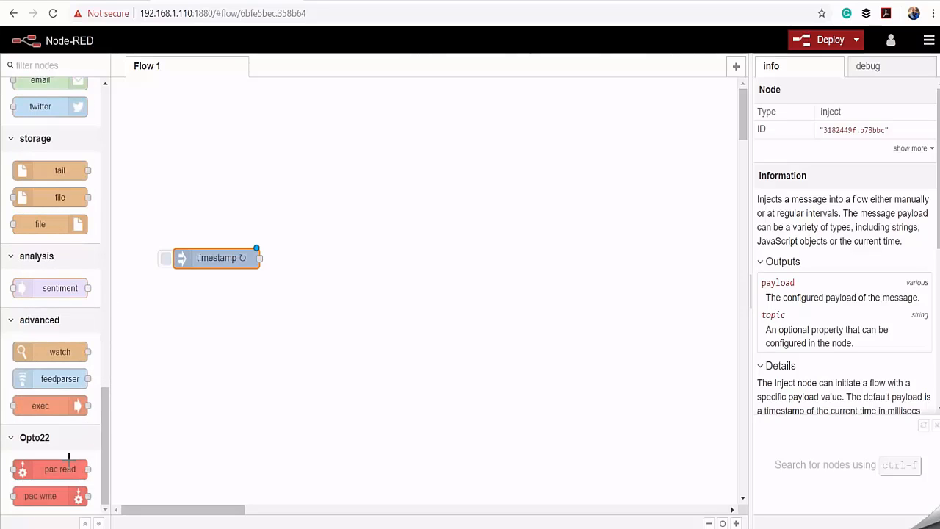
drag(45, 473, 322, 194)
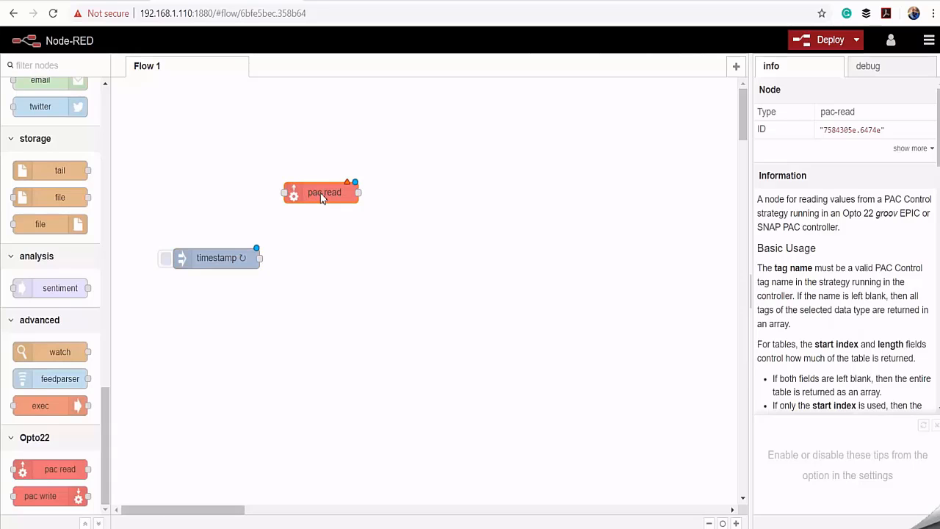
- Start a new pac-device configuration for the pac read node, using HTTP and the IP address 192.168.1.77
double_click(320, 192)
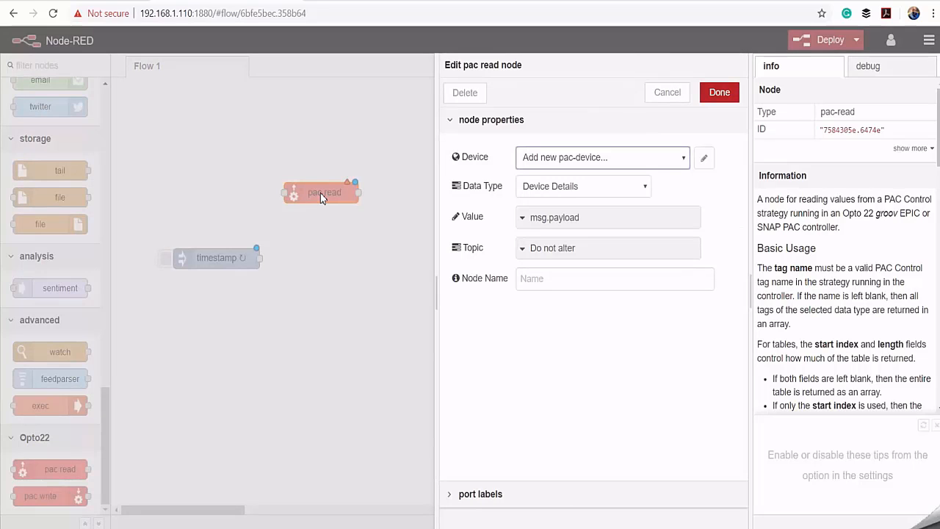
click(703, 158)
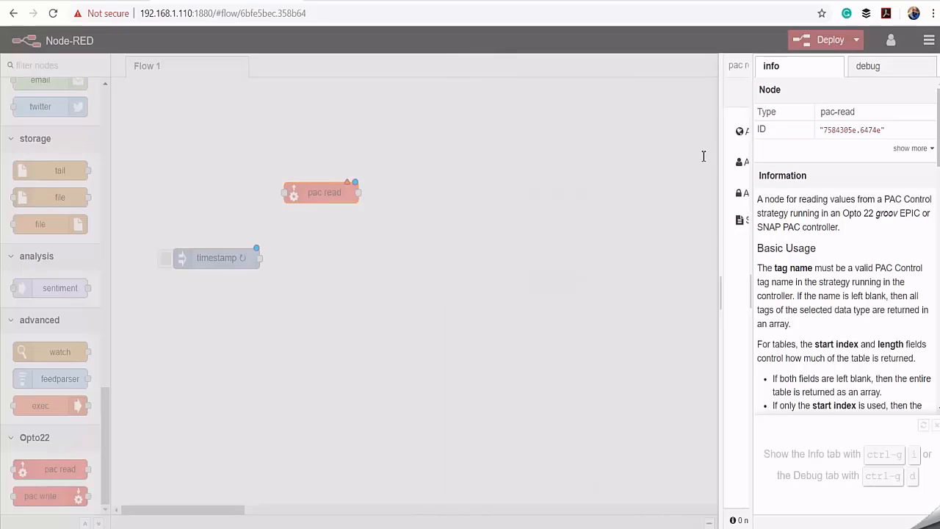
click(567, 134)
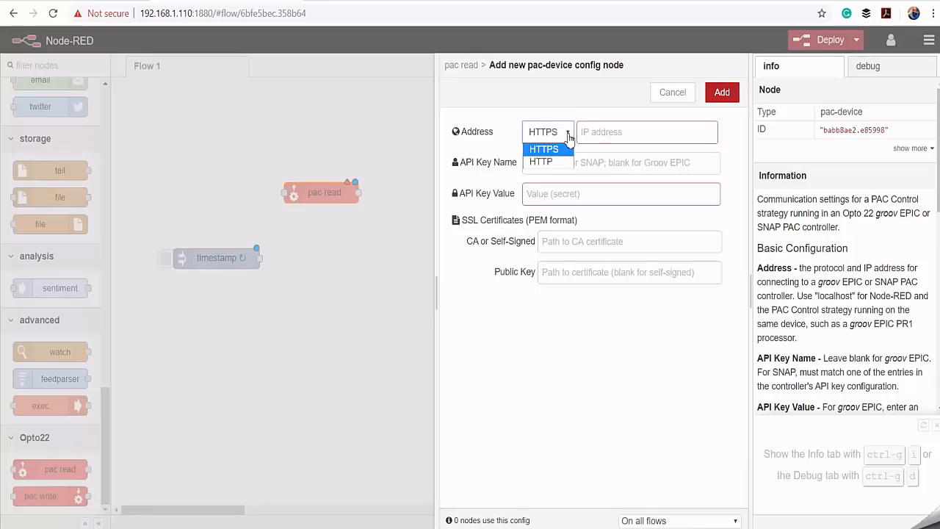
click(553, 157)
click(617, 130)
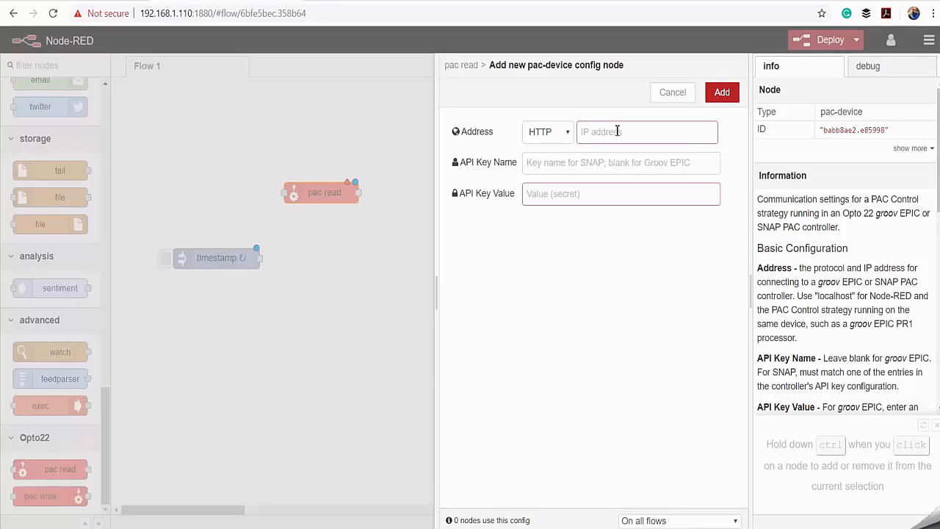
text(192.168.1.77)
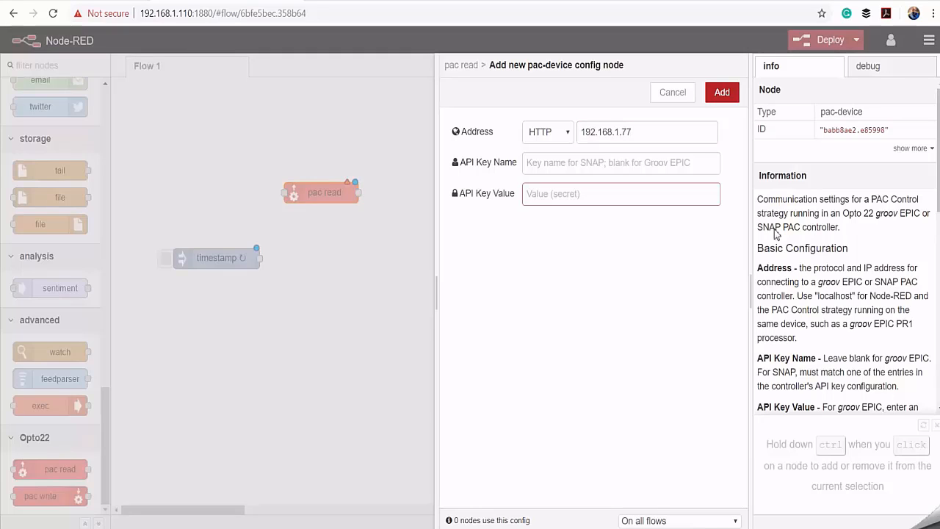
- Paste demoid as the API key name, paste the API key value, and add the device configuration
click(542, 160)
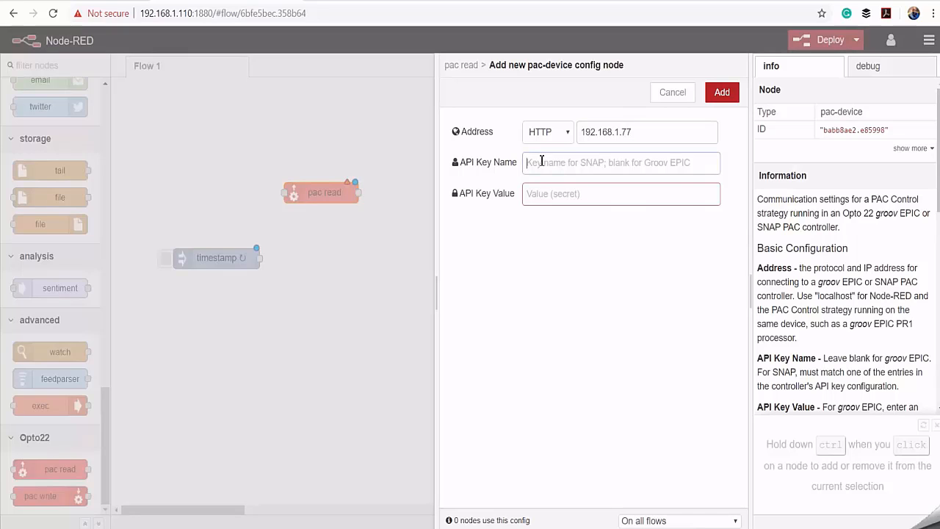
right_click(541, 161)
click(587, 265)
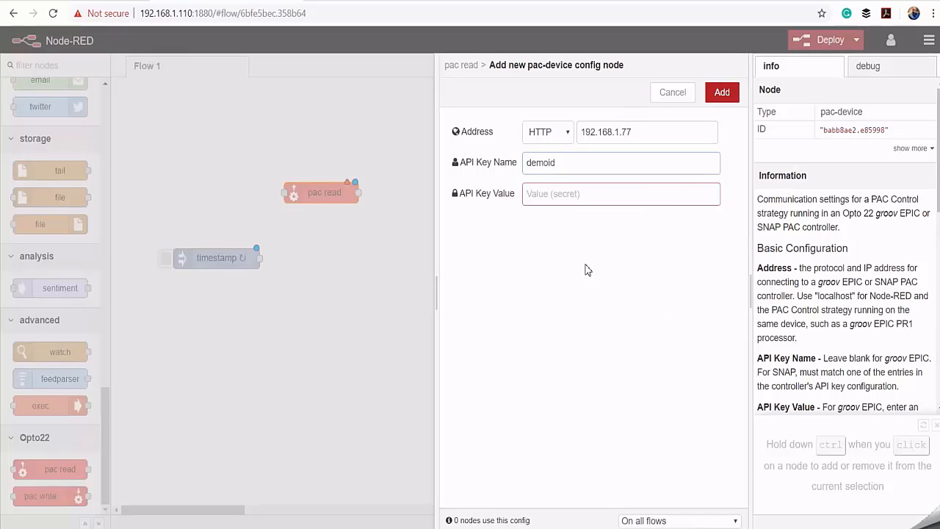
right_click(540, 193)
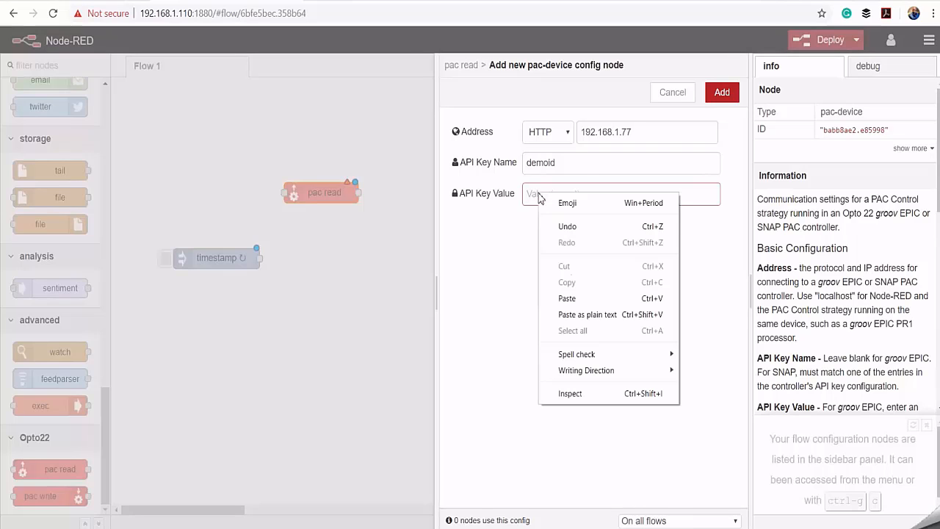
click(585, 301)
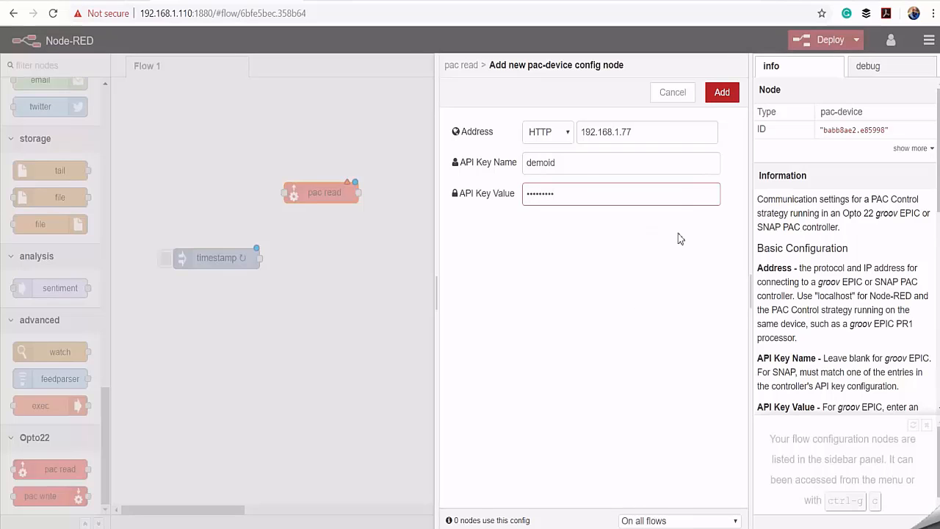
click(722, 101)
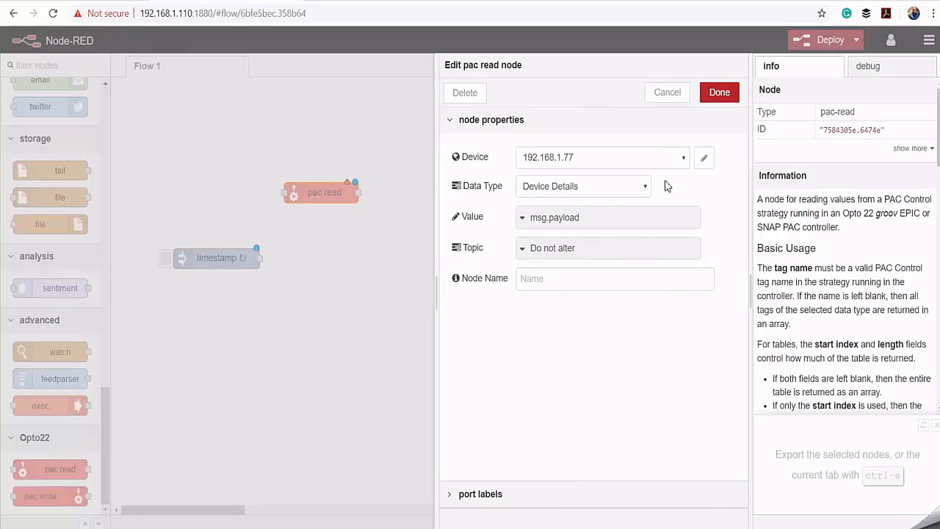
- Configure the pac read node with data type Digital Input, tag name diSwitch1 and node name Read Switch 1
click(645, 189)
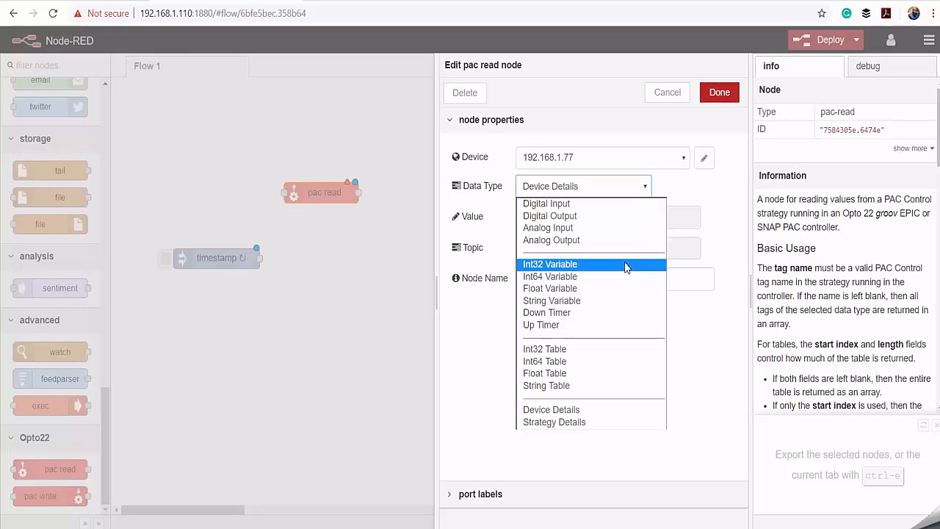
click(555, 204)
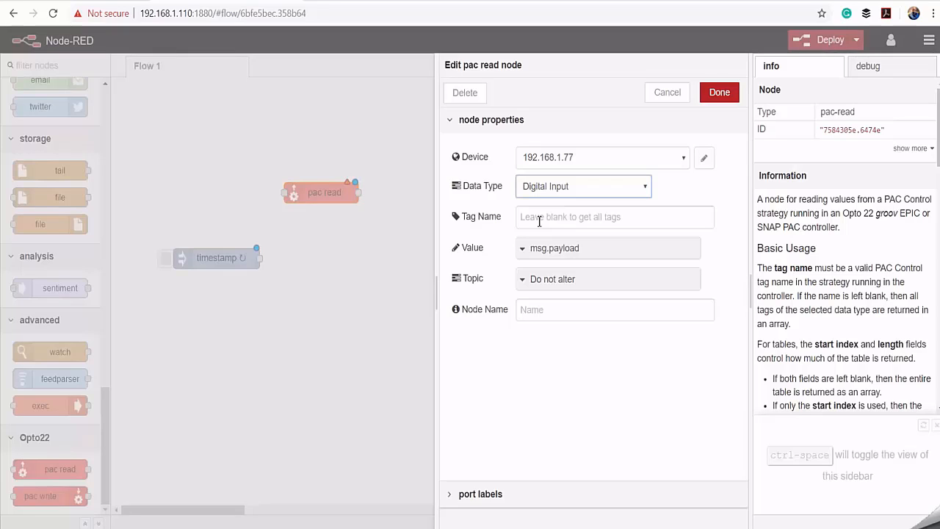
click(539, 221)
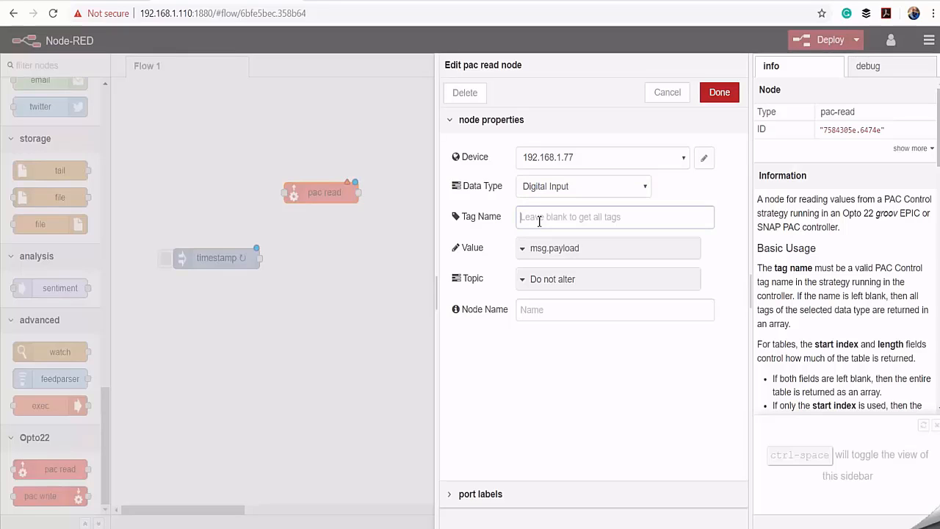
text(diSwitch1)
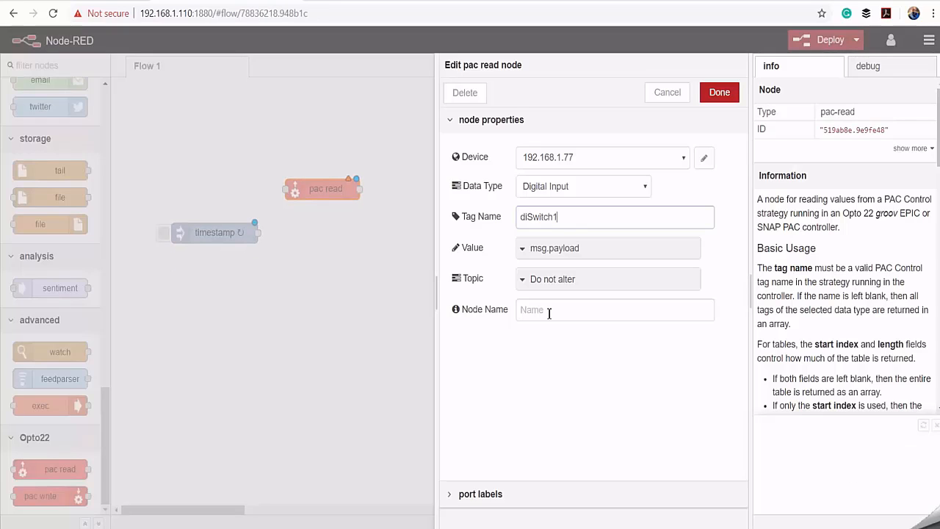
click(548, 311)
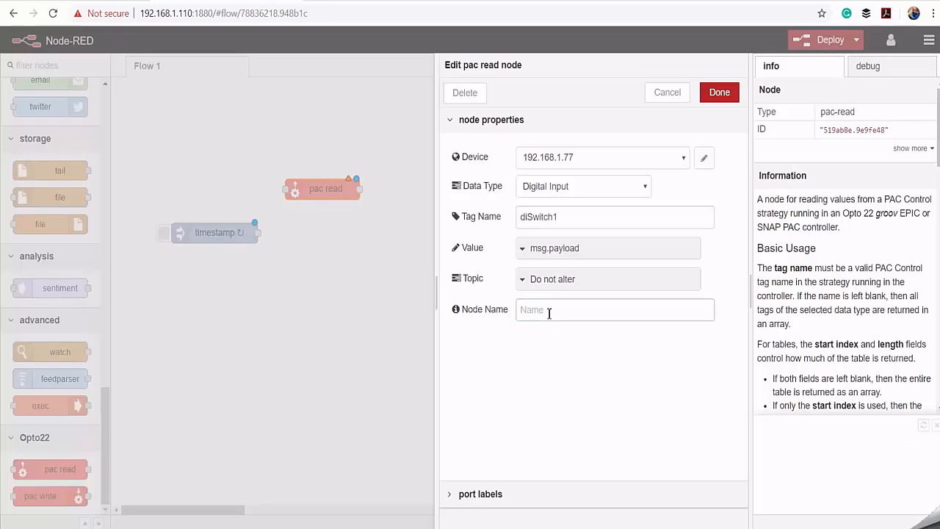
text(Read Switch 1)
click(720, 92)
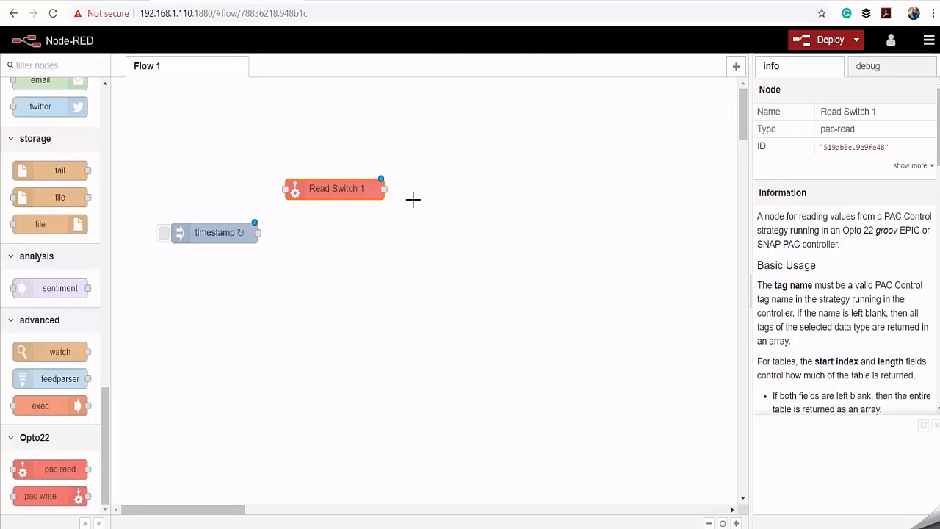
- Duplicate the Read Switch 1 node and place the copy below the original
right_click(343, 189)
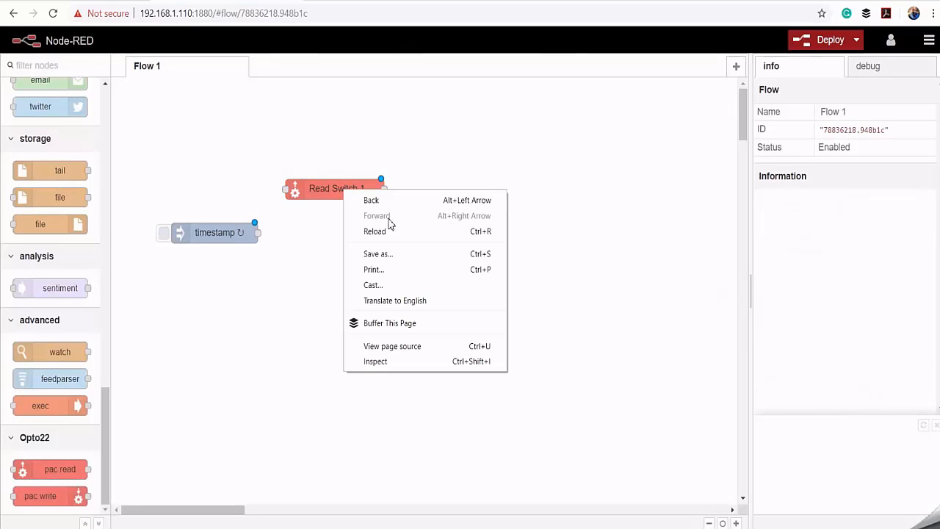
key(Escape)
click(321, 189)
key(ctrl+c)
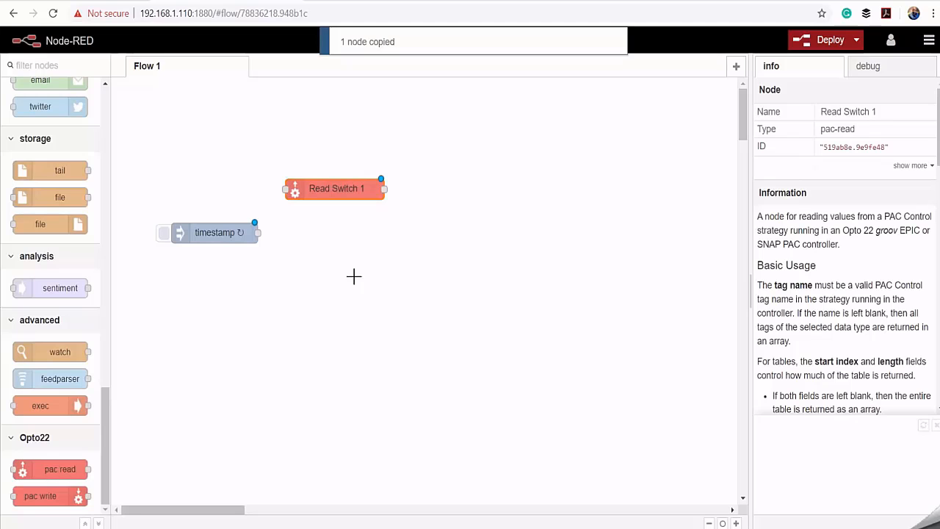
click(353, 276)
key(ctrl+v)
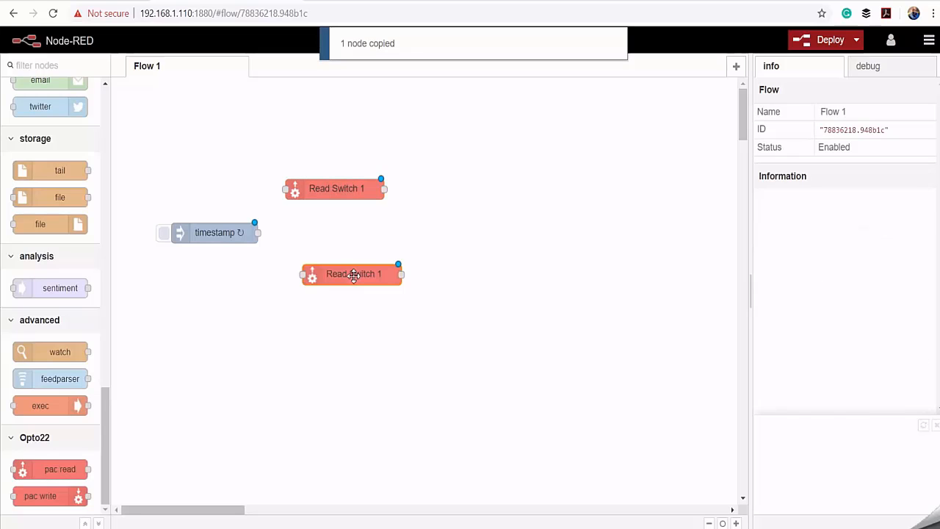
click(347, 276)
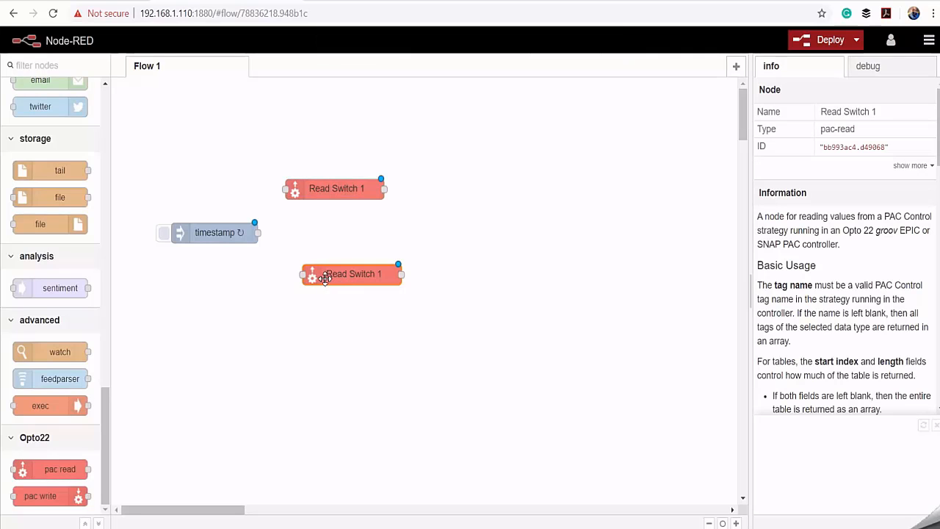
click(349, 289)
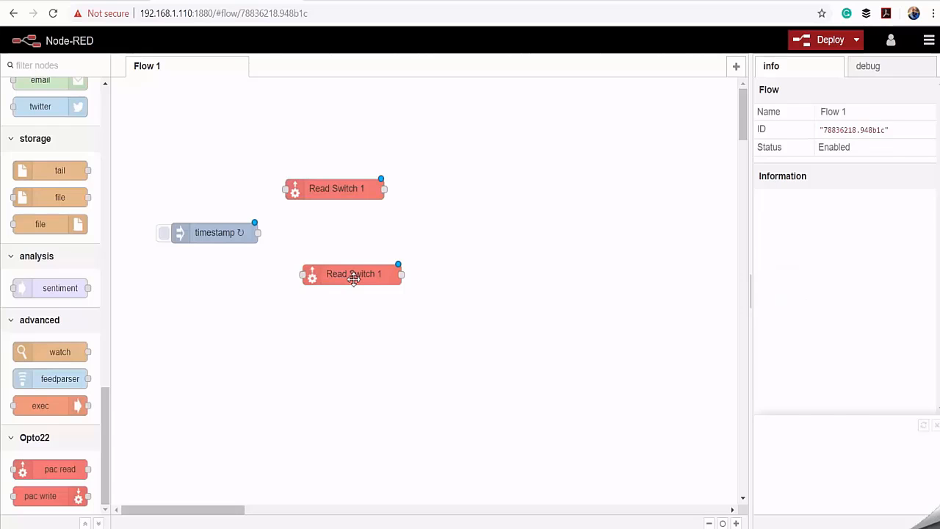
- Set the copied pac read node's tag name to diSwitch2 and its node name to Read Switch 2
double_click(353, 278)
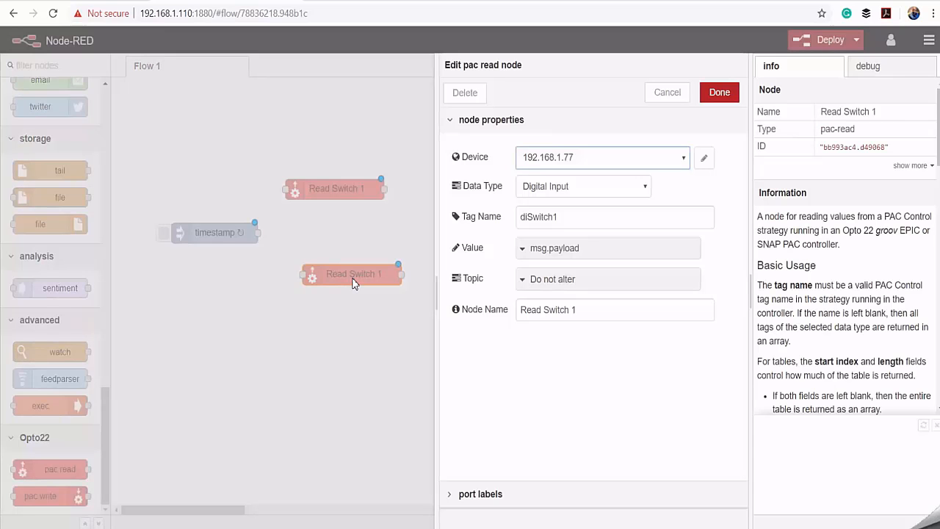
click(580, 215)
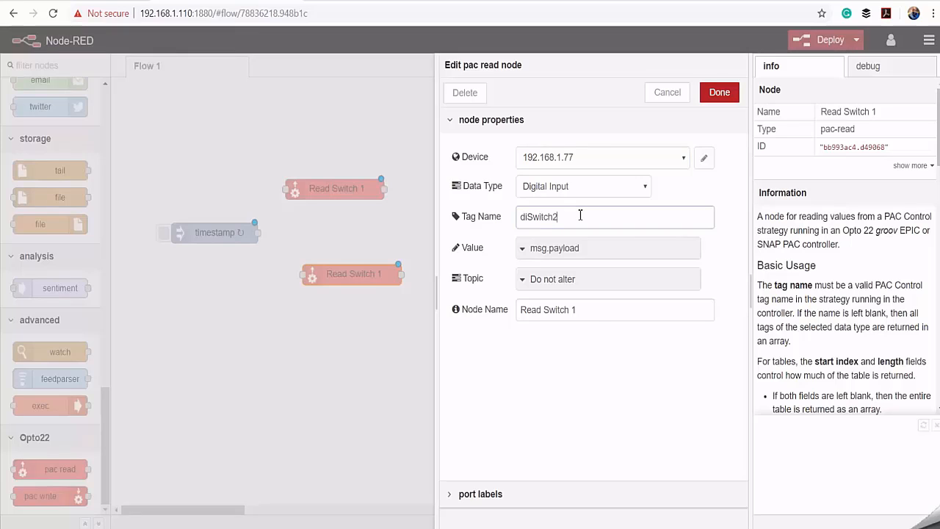
click(581, 309)
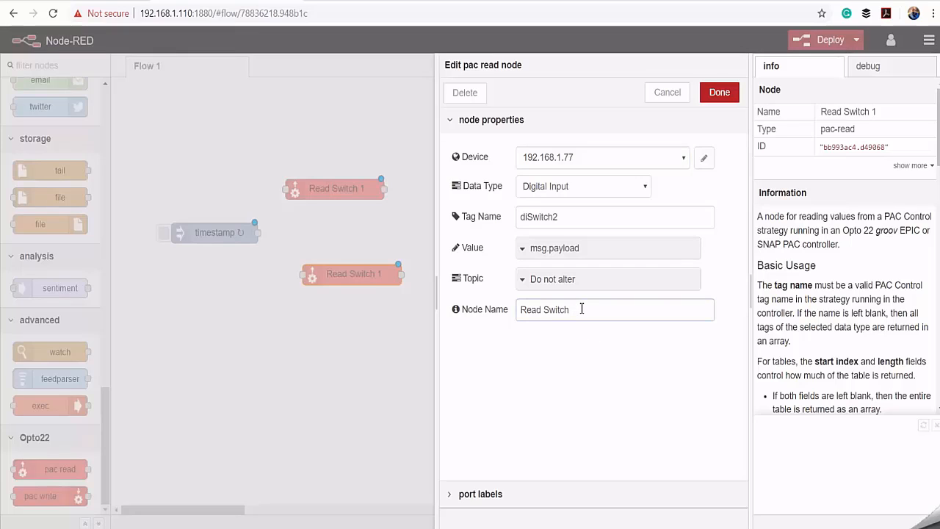
text(2)
click(720, 94)
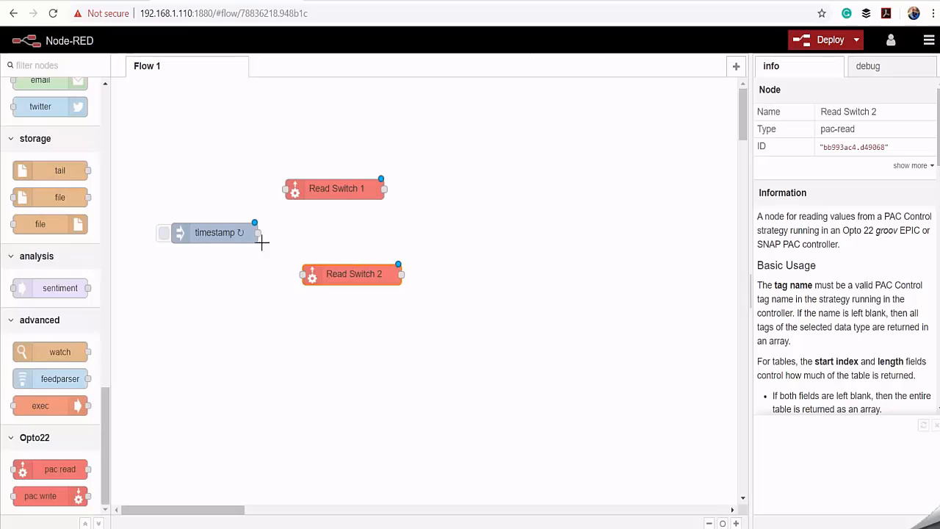
- Wire the timestamp node to both Read Switch 1 and Read Switch 2, with Read Switch 2 moved beneath Read Switch 1
drag(258, 233, 285, 189)
drag(258, 232, 333, 278)
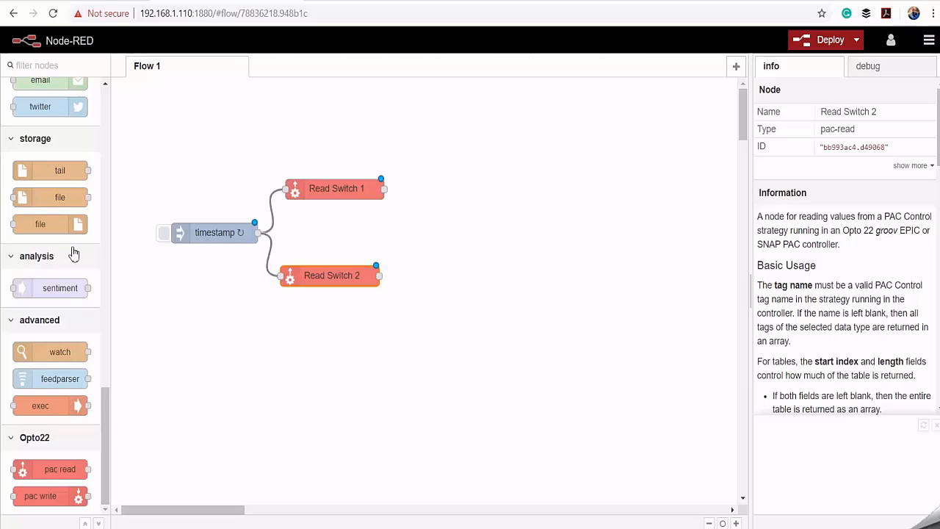
- Add a function node to the flow, just after Read Switch 1
scroll(71, 253, up, 3)
scroll(71, 253, up, 10)
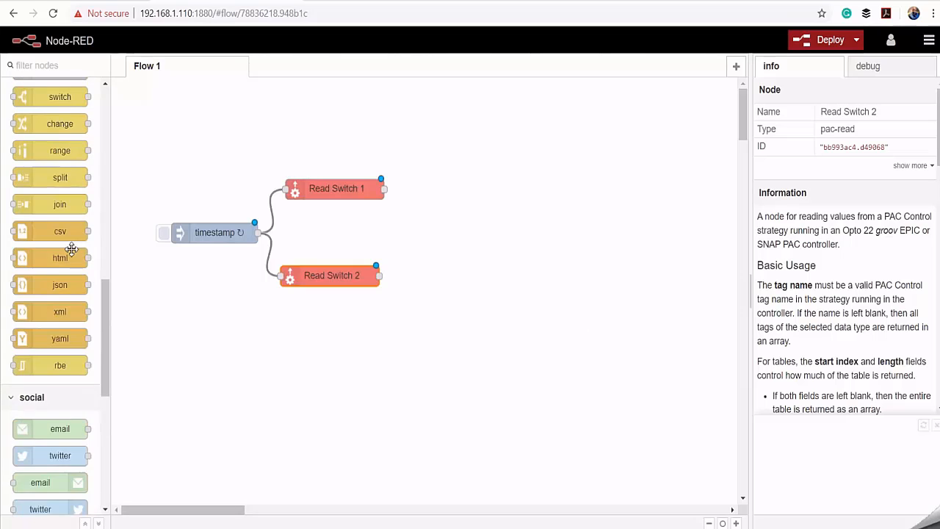
scroll(71, 253, up, 5)
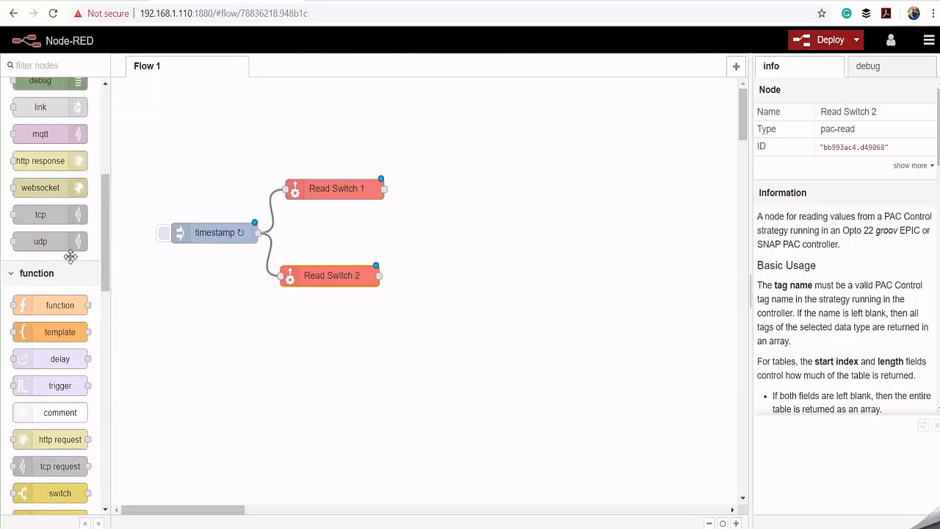
drag(65, 310, 456, 191)
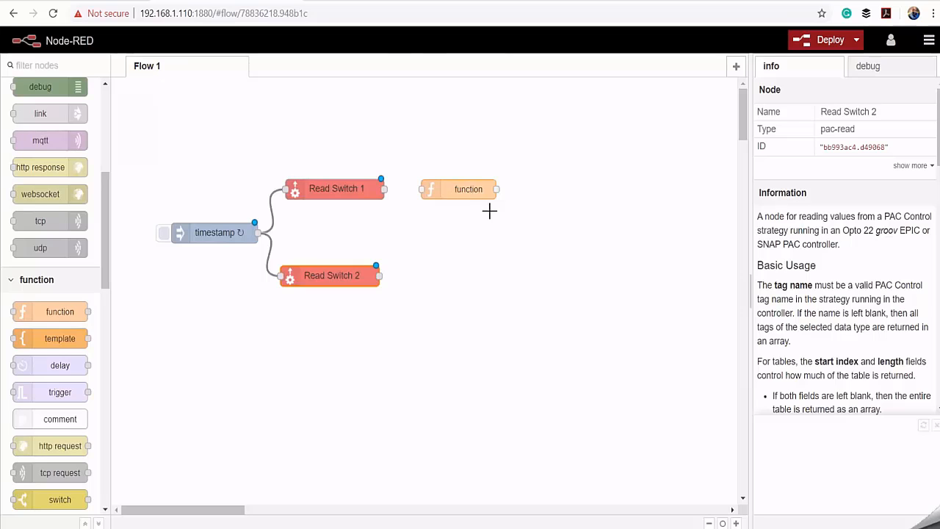
click(463, 191)
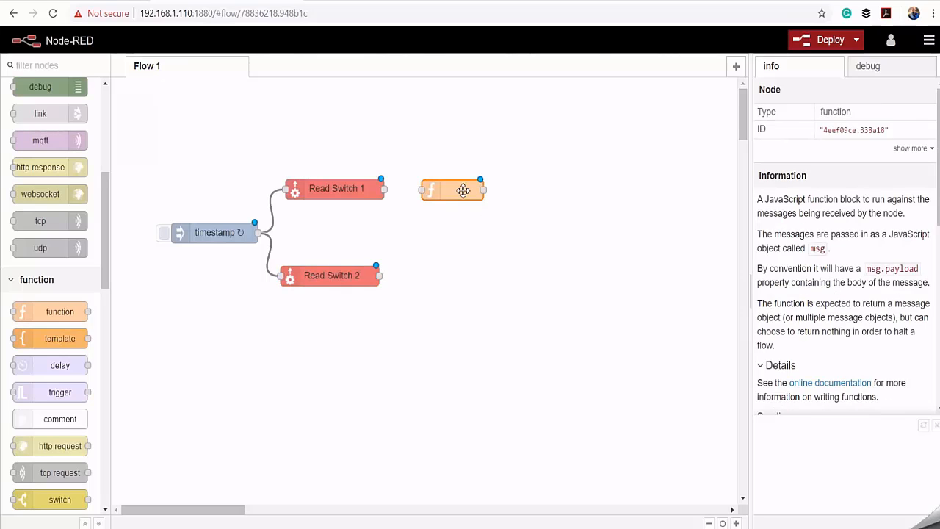
- Replace the function node's code with the pasted msg.payload template containing blank deviceId and key, protocol "mqtt", and data set to msg.payload, returning msg
double_click(462, 193)
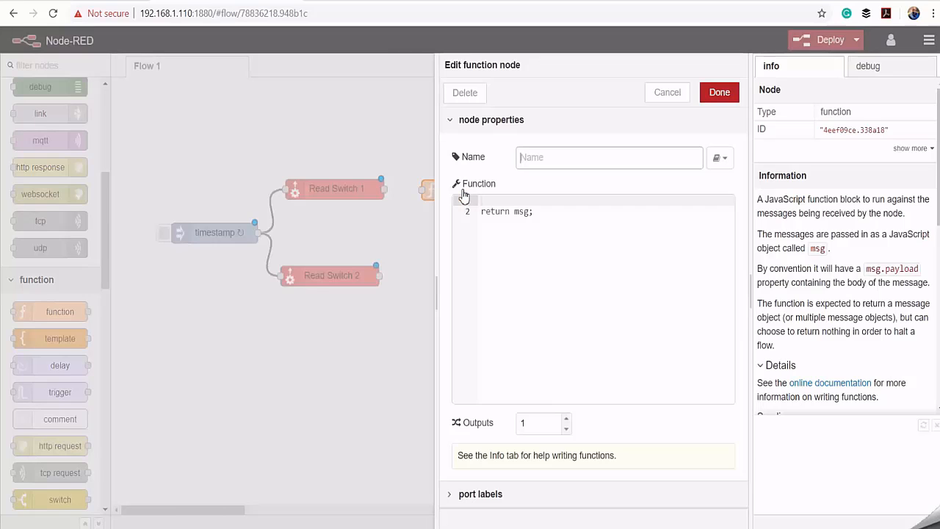
click(481, 212)
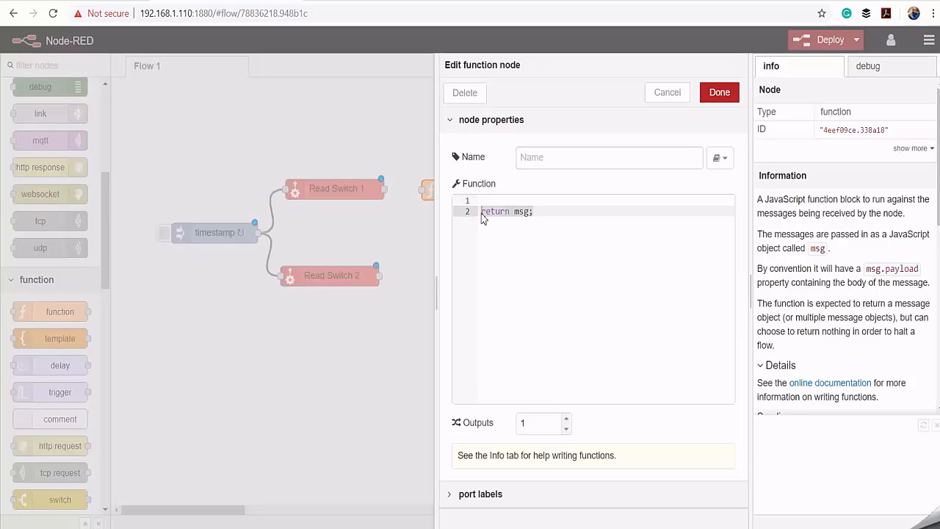
key(ctrl+v)
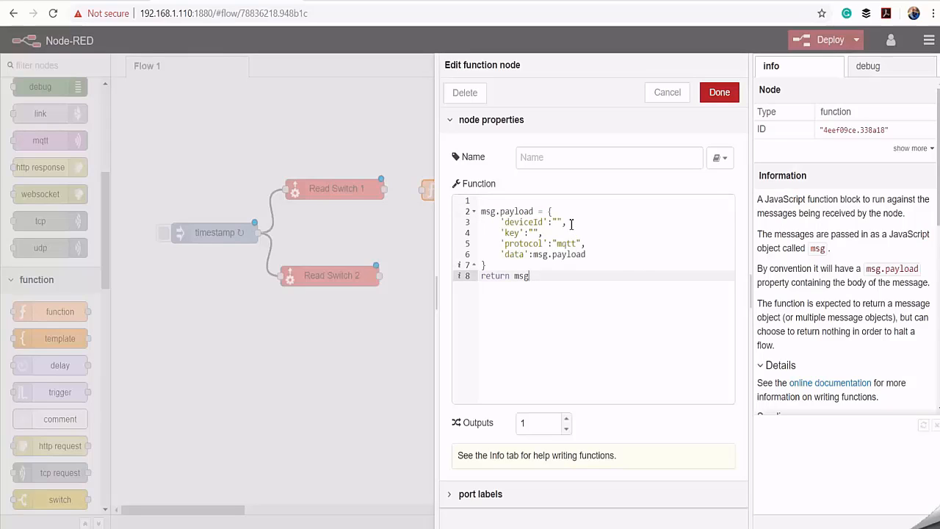
click(543, 222)
click(608, 242)
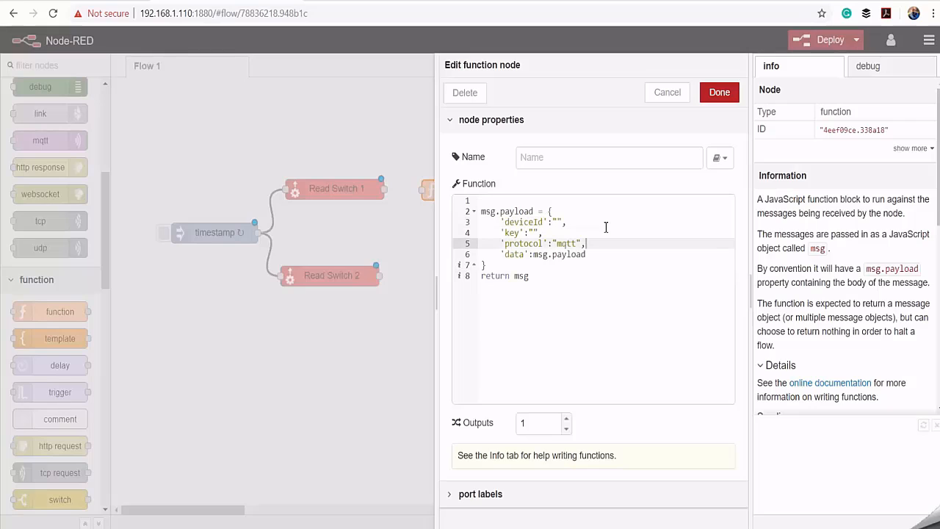
- Copy the device ID myiiotcorebox from the connection string in the text editor and paste it as the function's deviceId value
click(559, 222)
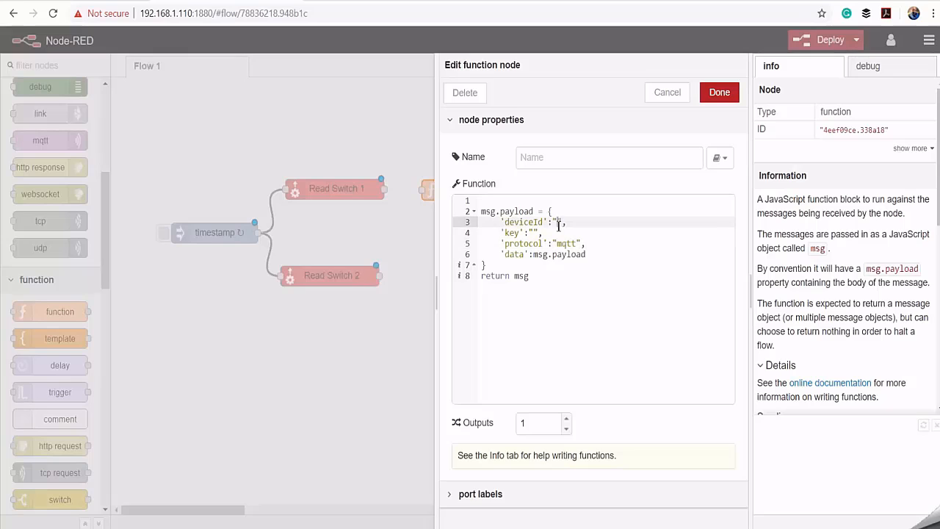
key(alt+Tab)
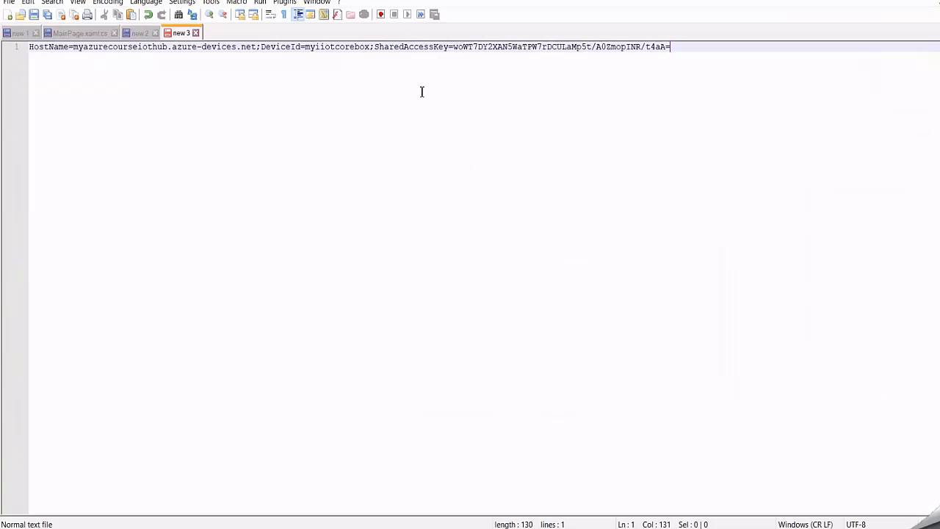
drag(371, 50, 304, 48)
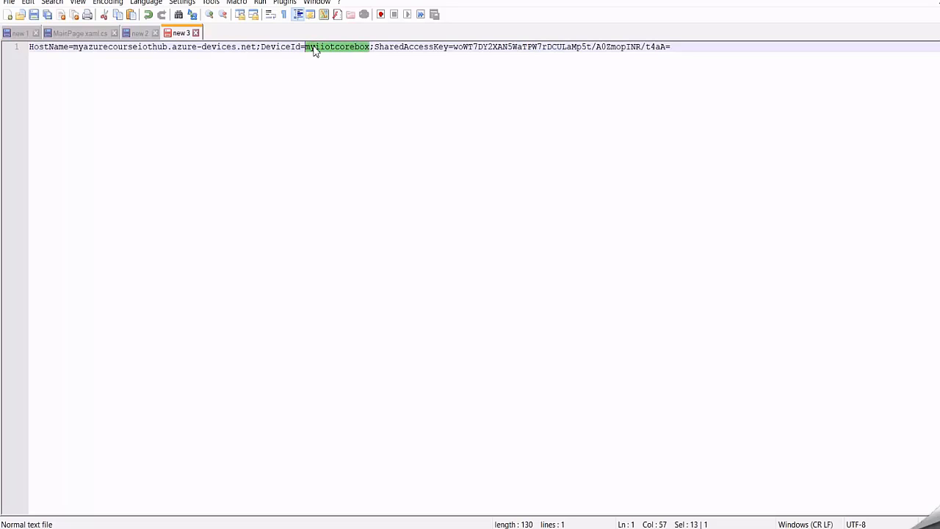
right_click(315, 46)
click(339, 66)
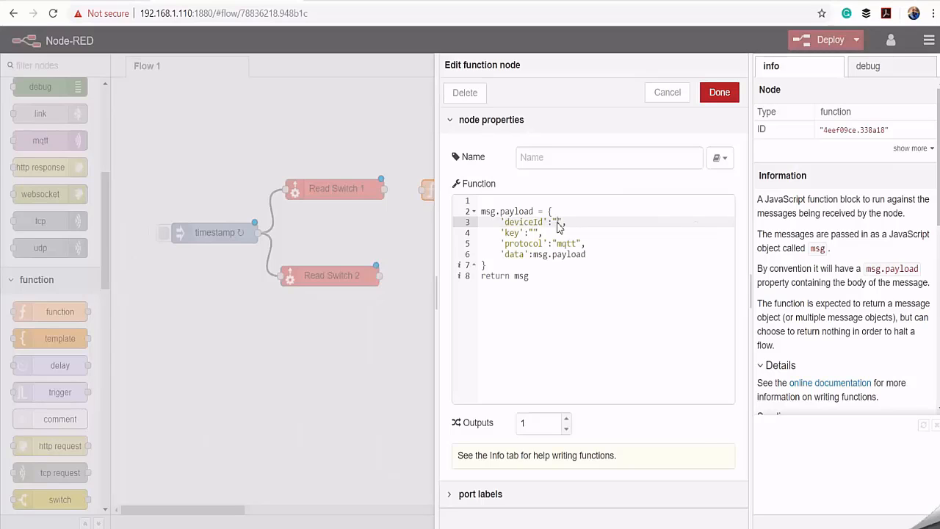
right_click(559, 222)
click(595, 327)
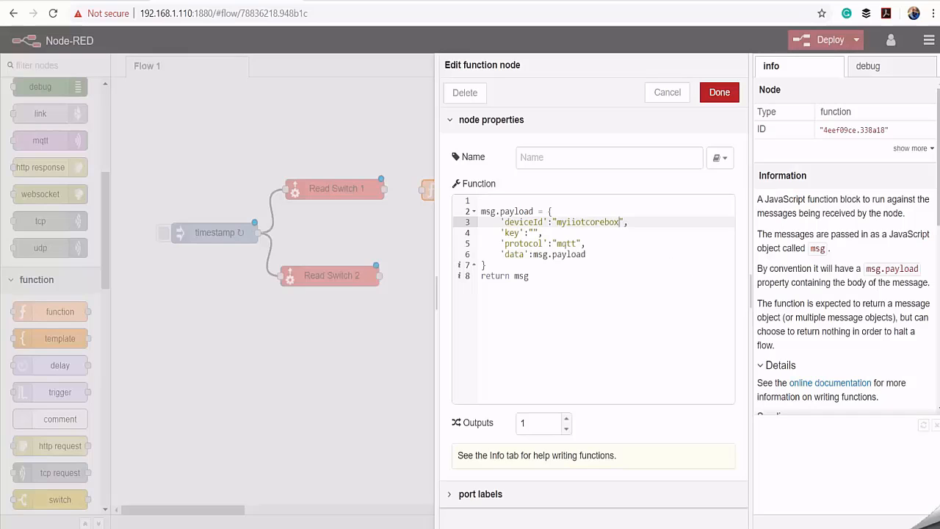
- Copy the shared access key from the connection string in the text editor and paste it as the function's key value
key(alt+Tab)
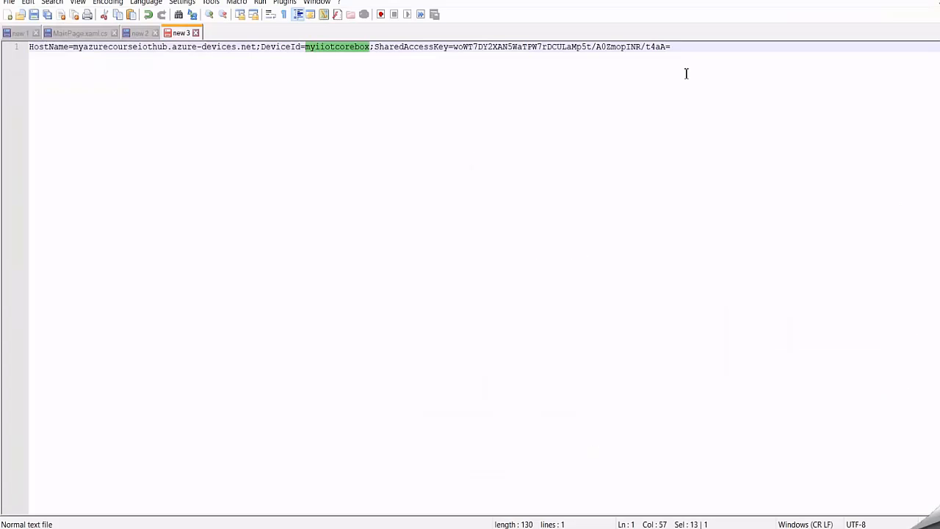
drag(678, 47, 453, 47)
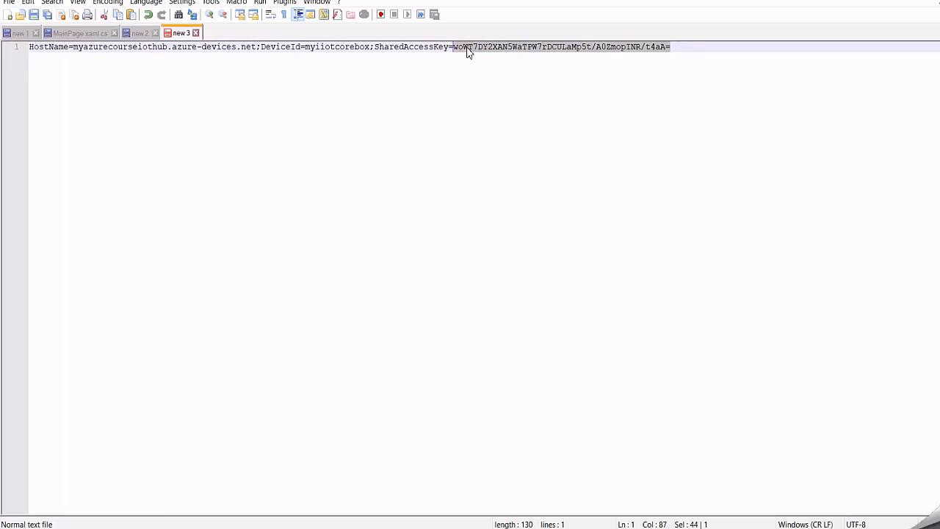
right_click(467, 50)
click(493, 67)
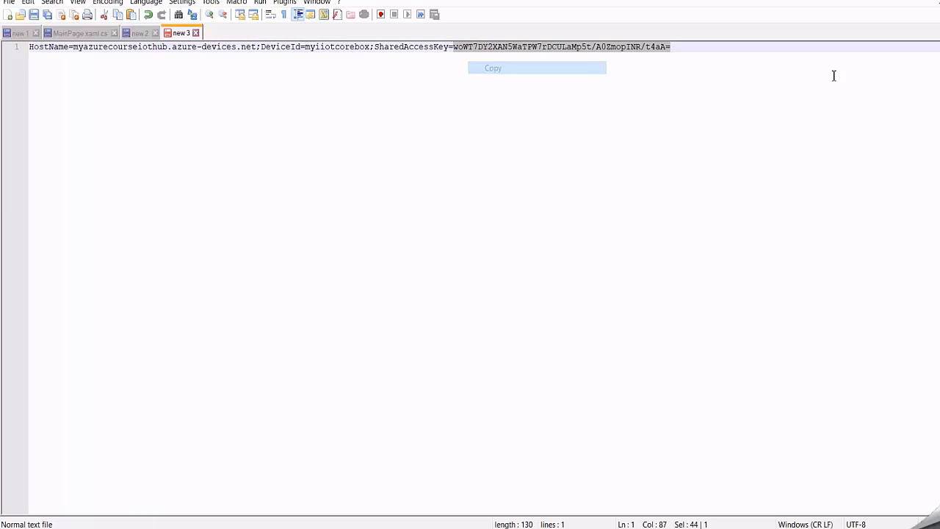
click(870, 3)
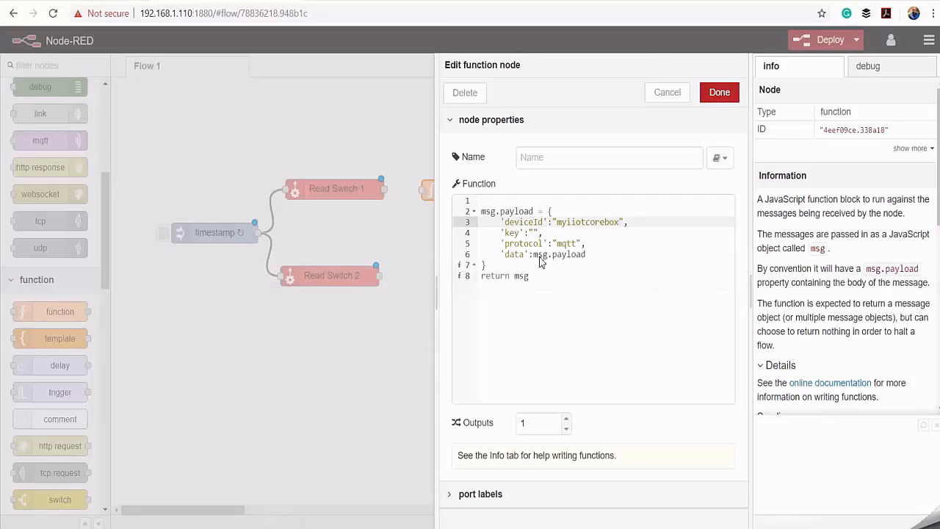
click(534, 232)
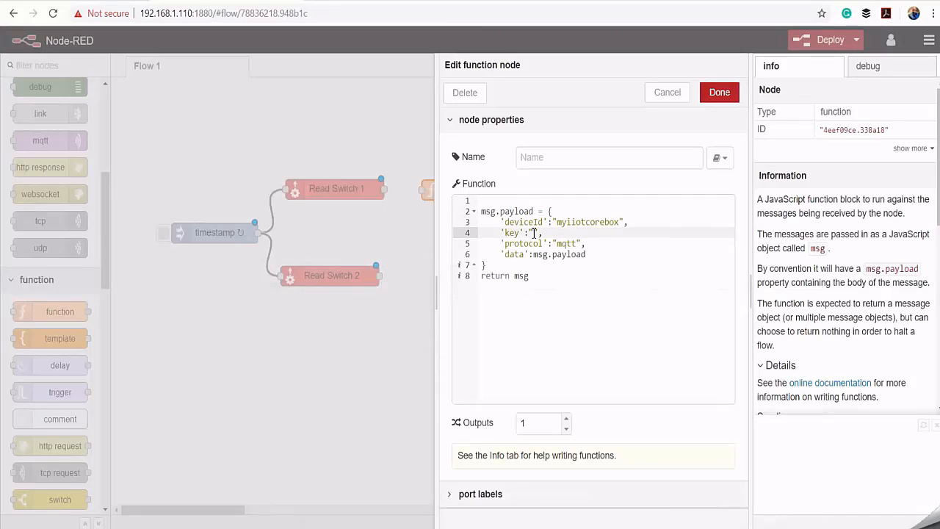
right_click(535, 235)
click(573, 336)
key(ctrl+v)
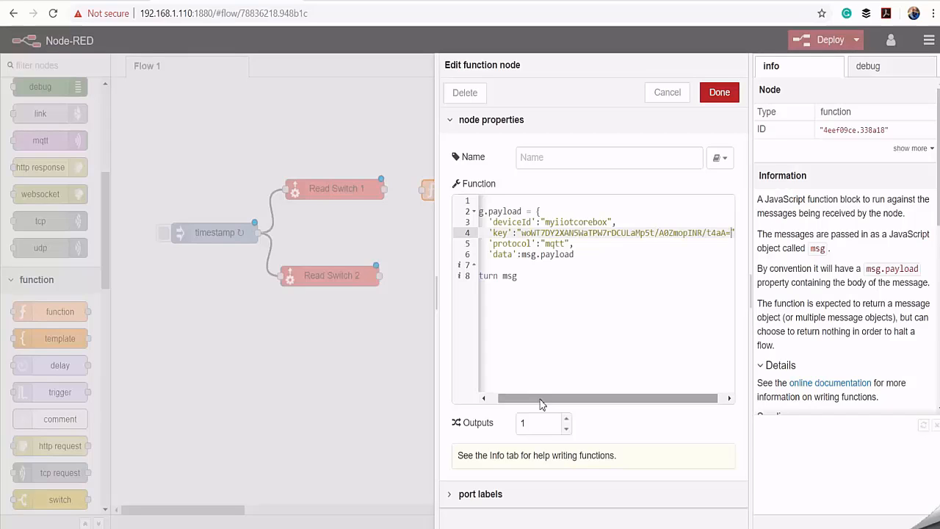
- Name the function node "Preapare Azure Message" and save its configuration
mouse_move(542, 399)
mouse_down()
mouse_move(524, 400)
mouse_move(532, 400)
mouse_up()
click(541, 160)
text(Prepare Azure Message)
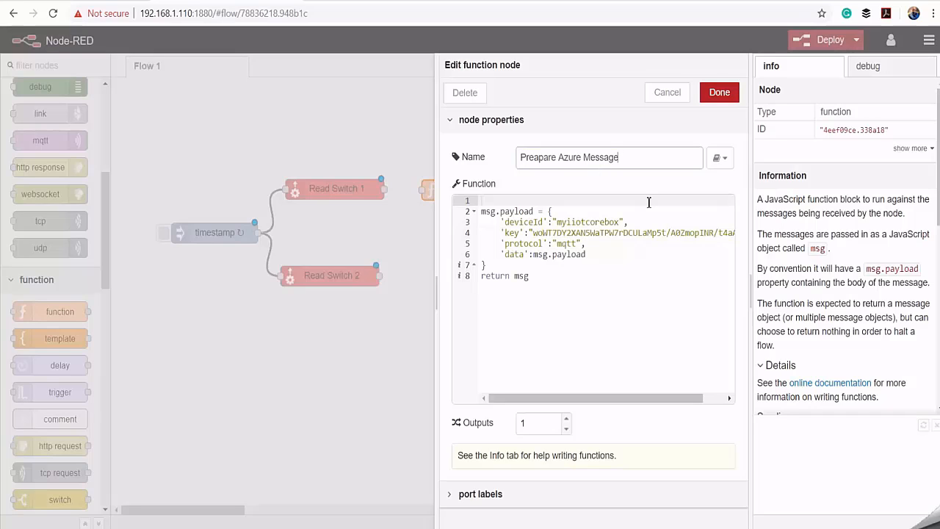
click(719, 93)
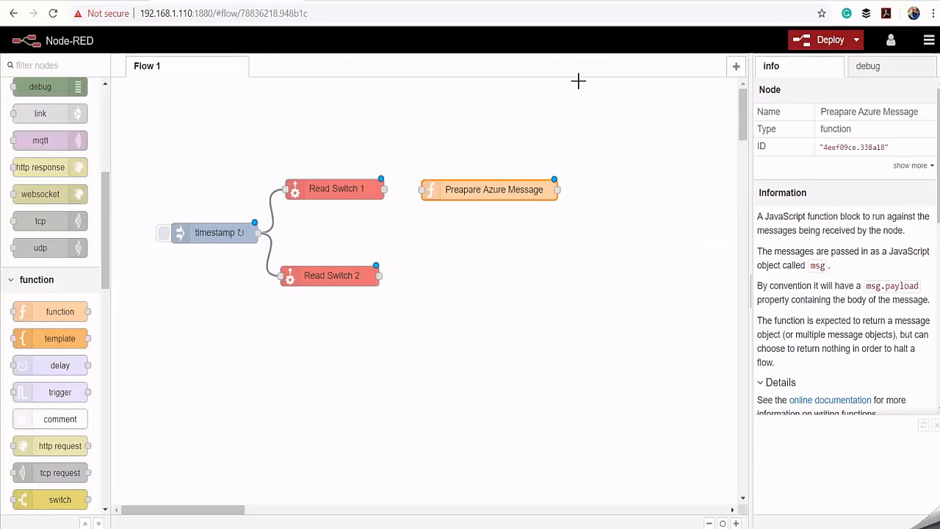
- Duplicate the Preapare Azure Message node and place the copy beside Read Switch 2
key(ctrl+c)
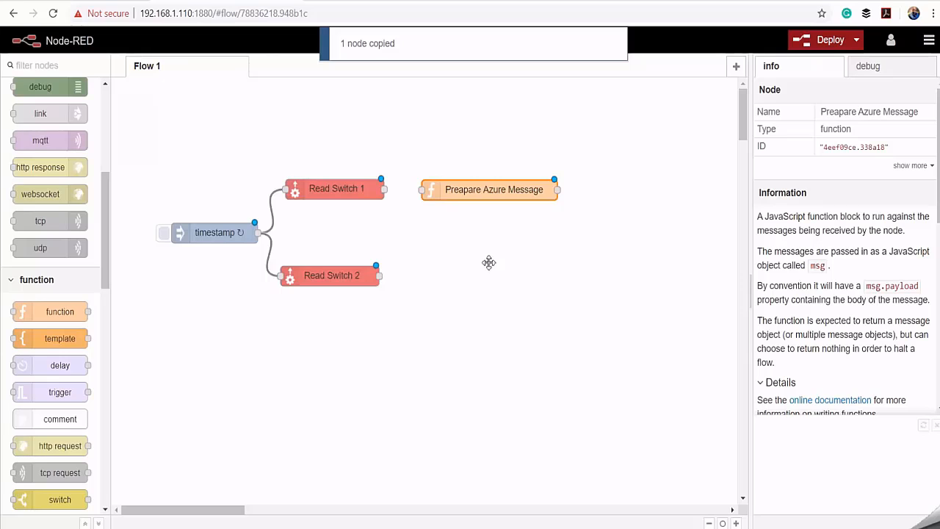
key(ctrl+v)
click(487, 277)
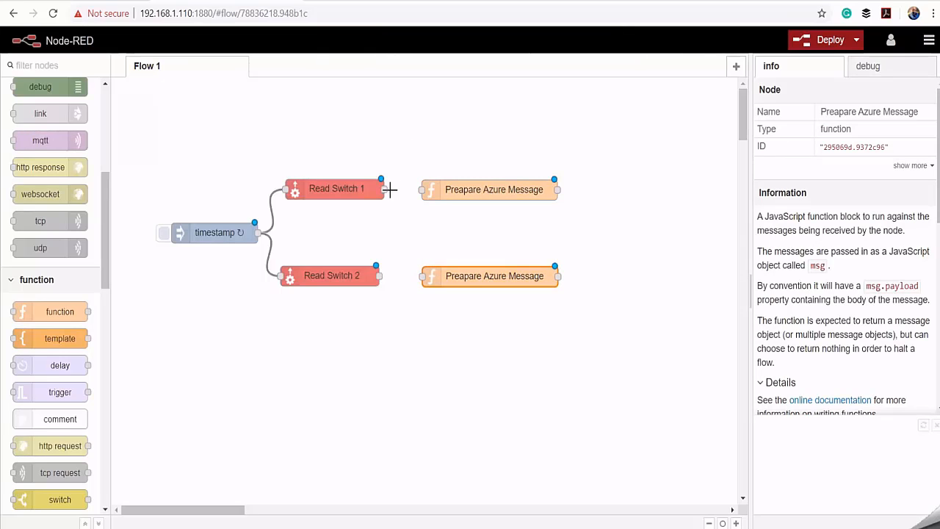
- Wire Read Switch 1 and Read Switch 2 each to the Preapare Azure Message node on its own row
drag(387, 190, 424, 190)
drag(382, 278, 424, 276)
click(520, 318)
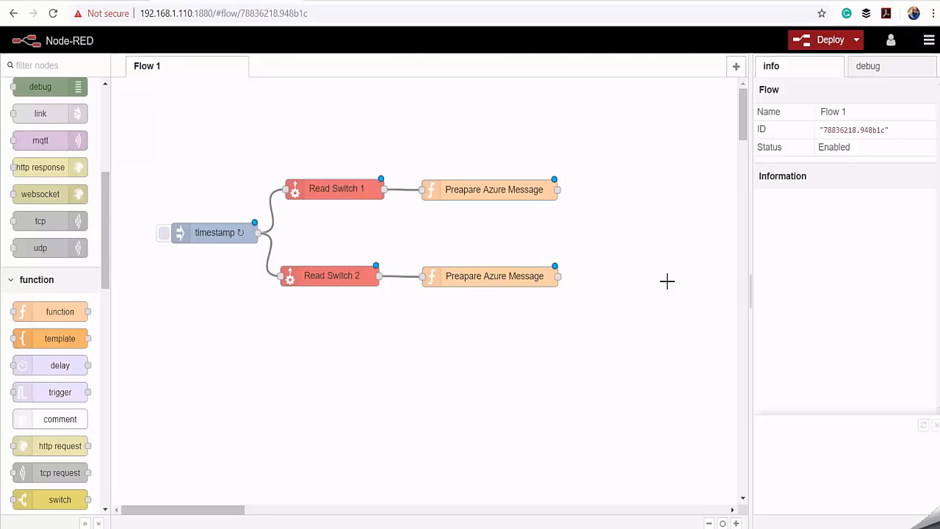
- Find the node-red-contrib-azure-iot-hub module for the palette, install it, and close the settings
click(929, 43)
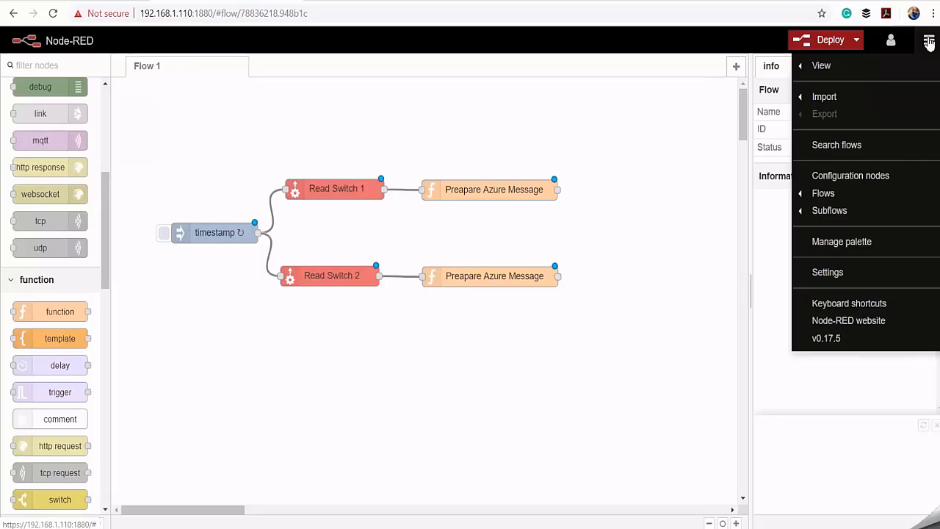
click(844, 243)
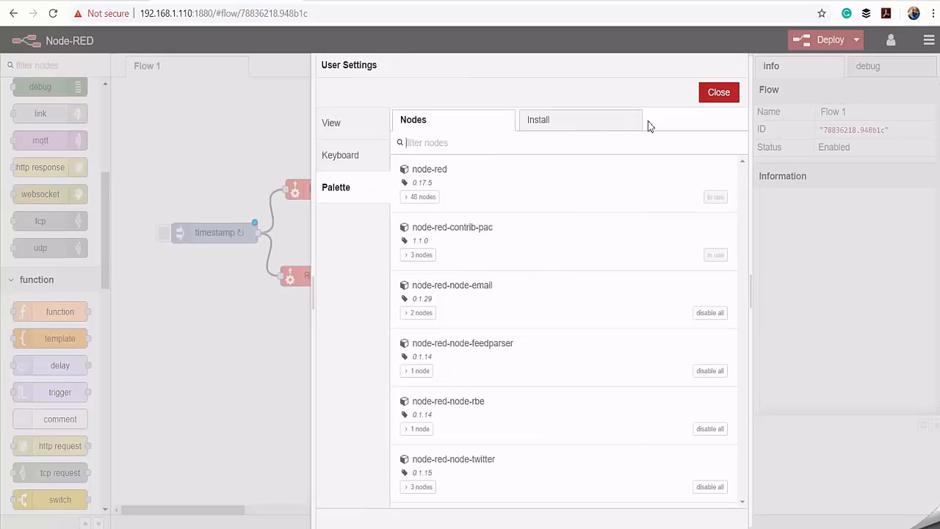
click(556, 126)
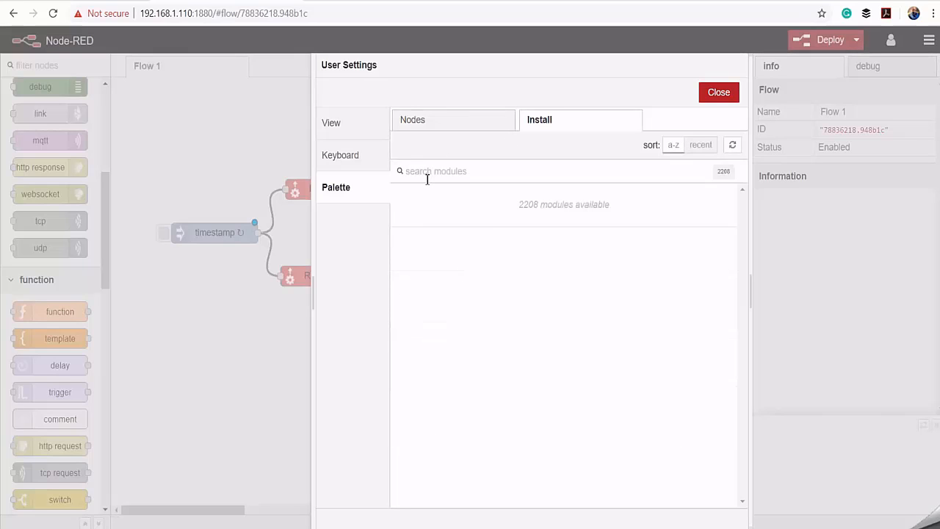
key(ctrl+v)
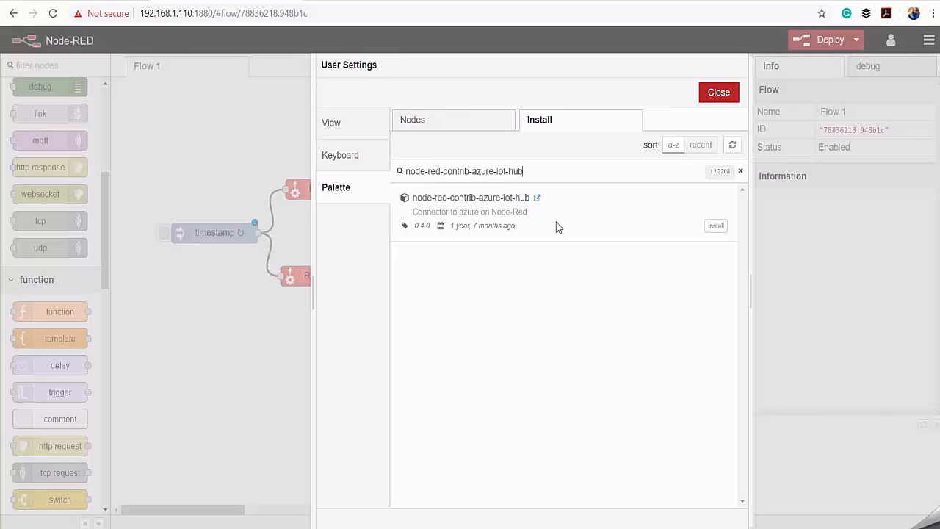
click(715, 227)
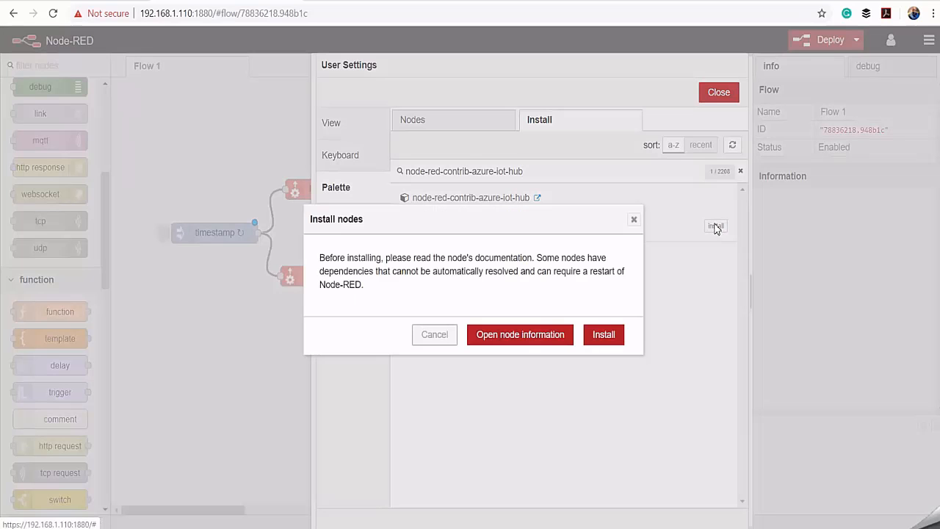
click(604, 335)
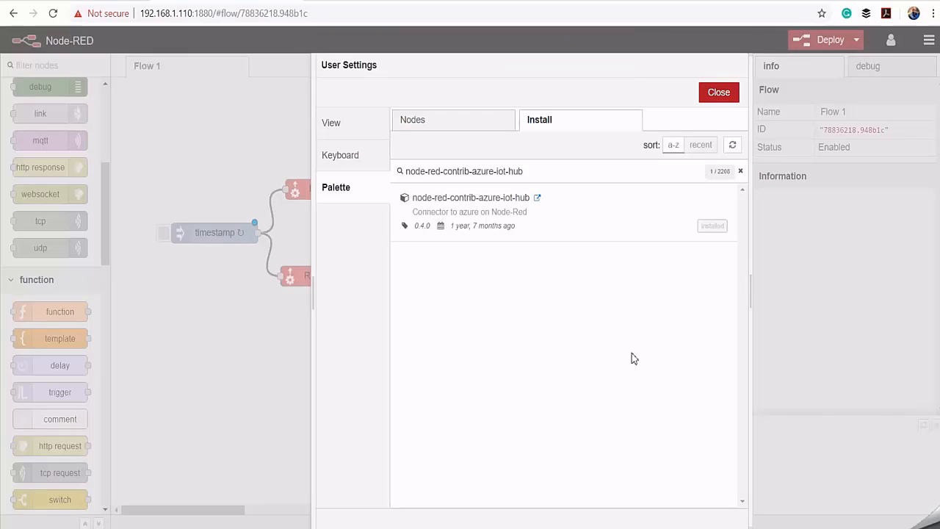
click(719, 91)
- Add an Azure IoT Hub node and place it after the upper Preapare Azure Message node
scroll(55, 218, down, 15)
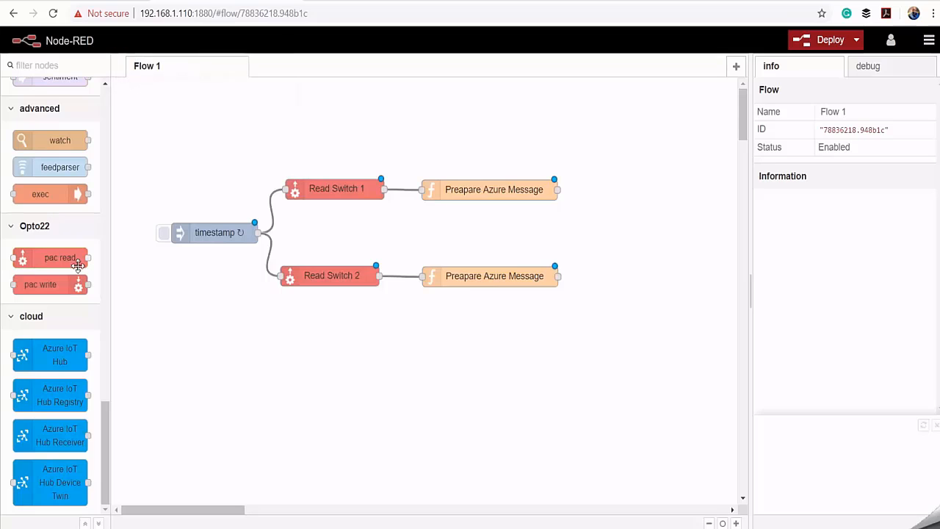
drag(36, 363, 204, 329)
drag(519, 270, 643, 188)
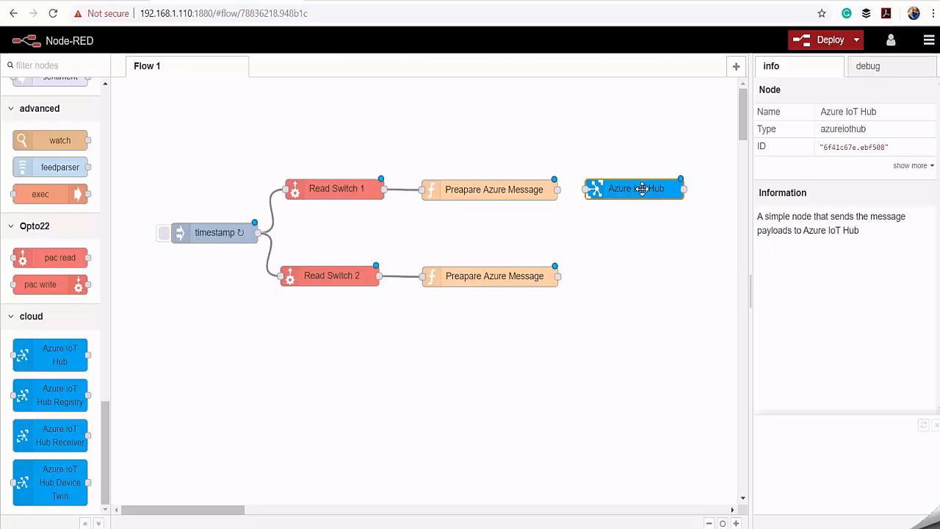
- Set the protocol of the Azure IoT Hub node to mqtt
double_click(643, 189)
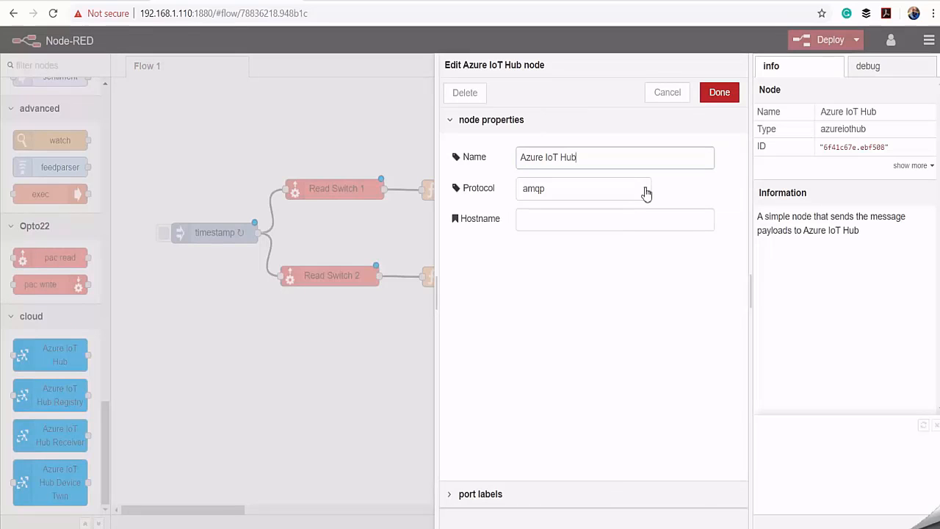
click(644, 192)
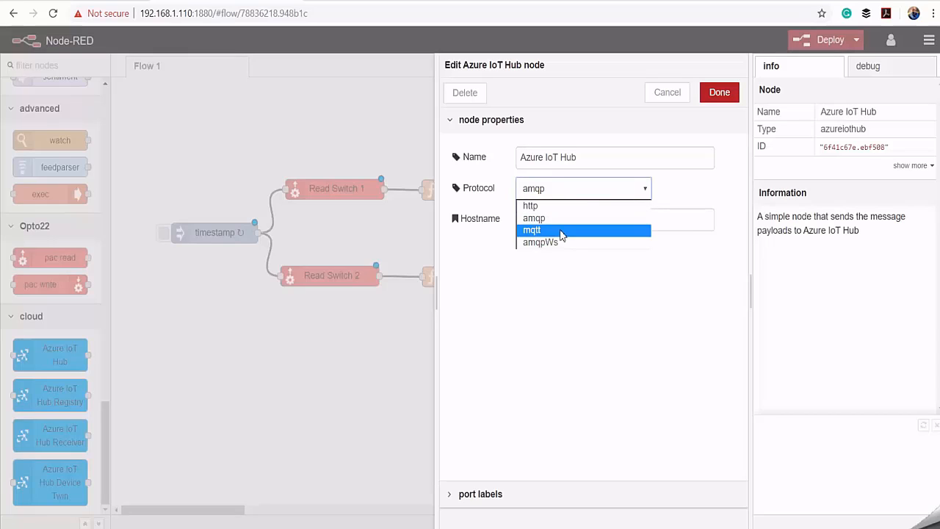
click(562, 230)
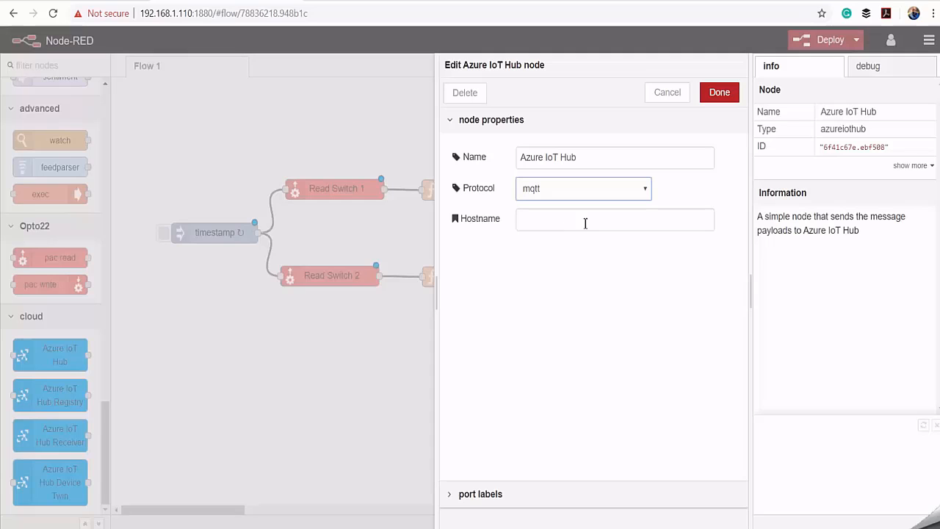
- Copy the host name myazurecourseiothub.azure-devices.net from the connection string in Notepad++ into the Azure IoT Hub node's hostname and save the node
click(501, 528)
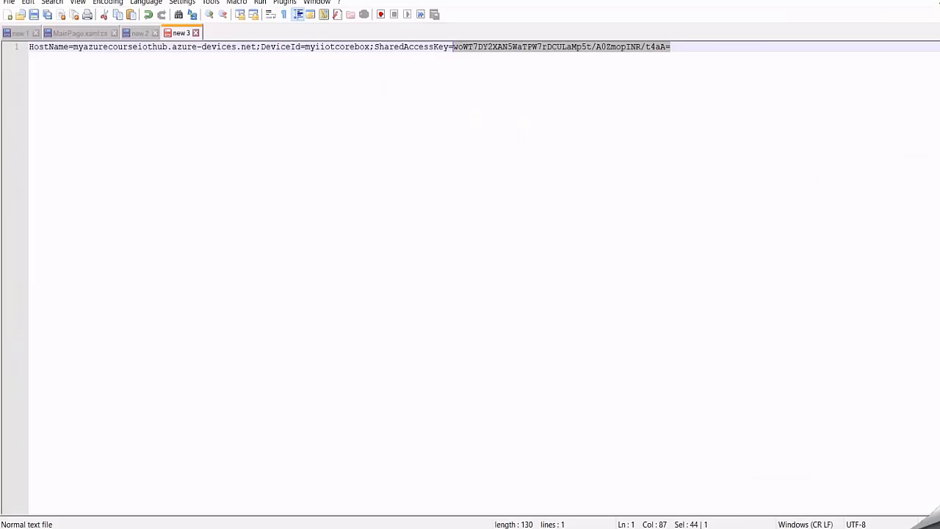
click(339, 243)
drag(256, 46, 73, 47)
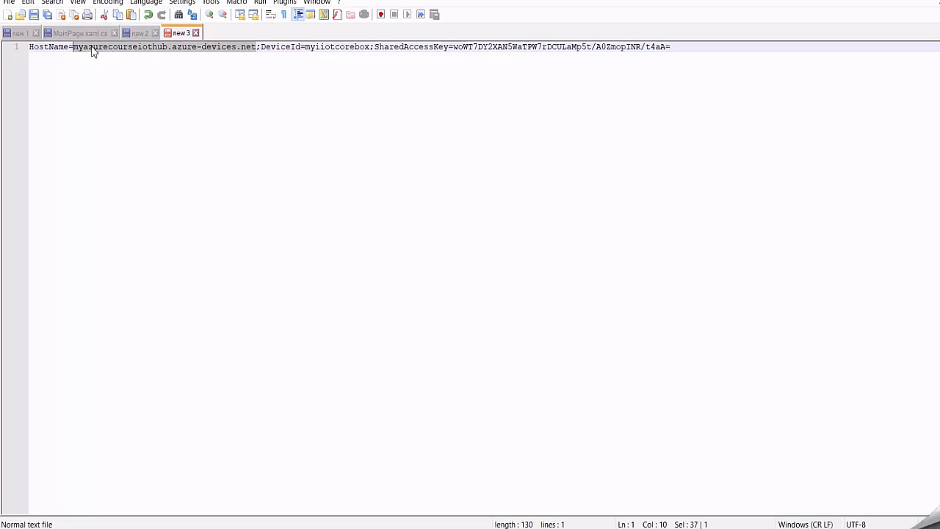
right_click(92, 49)
click(126, 68)
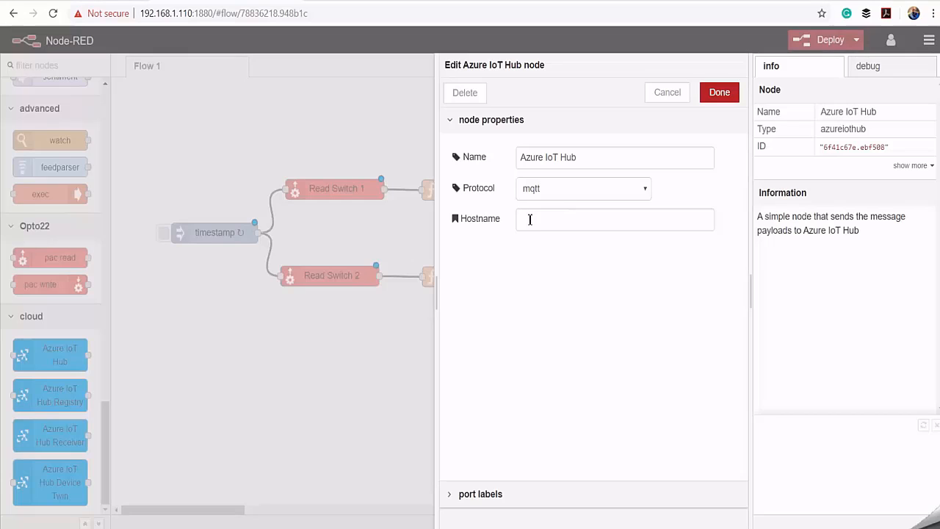
click(530, 219)
right_click(529, 219)
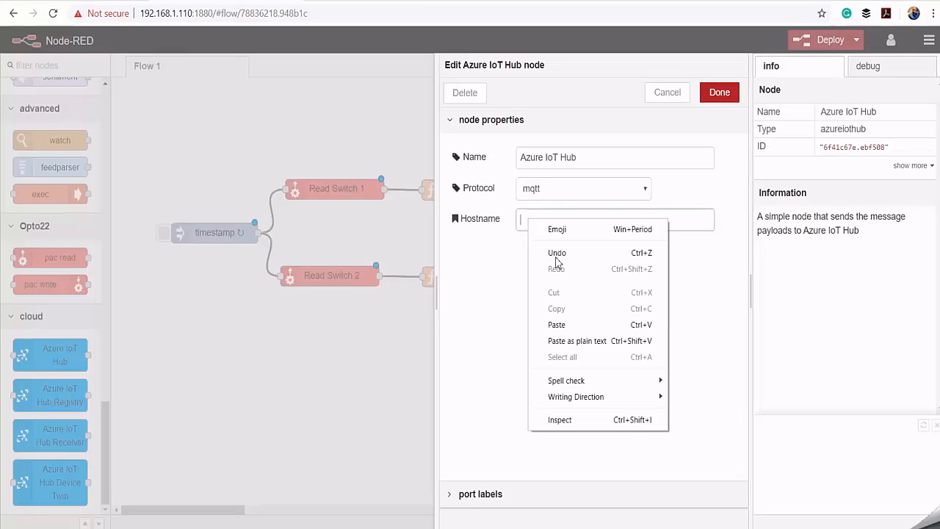
click(568, 326)
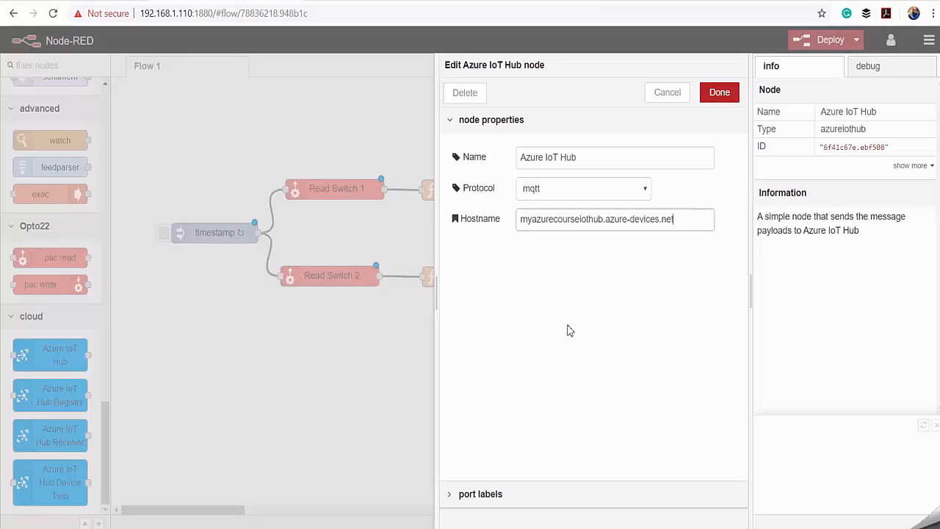
click(726, 101)
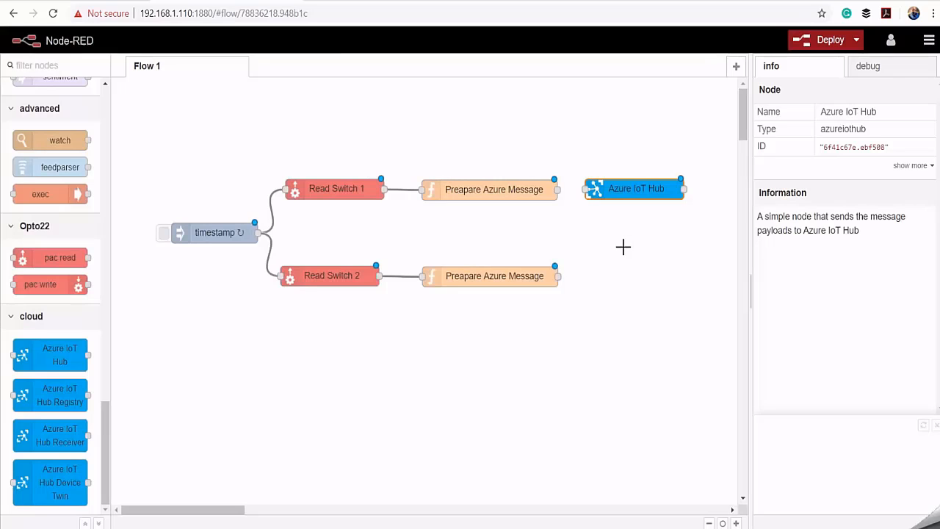
- Wire both Preapare Azure Message nodes into the Azure IoT Hub node, placed midway between the two rows, and deploy the flow
drag(633, 191, 631, 238)
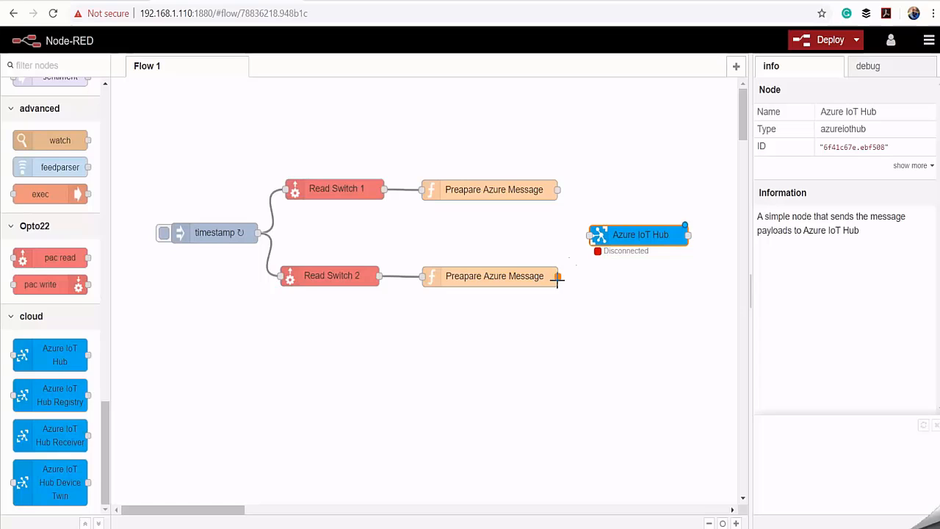
drag(558, 276, 589, 237)
drag(558, 190, 590, 237)
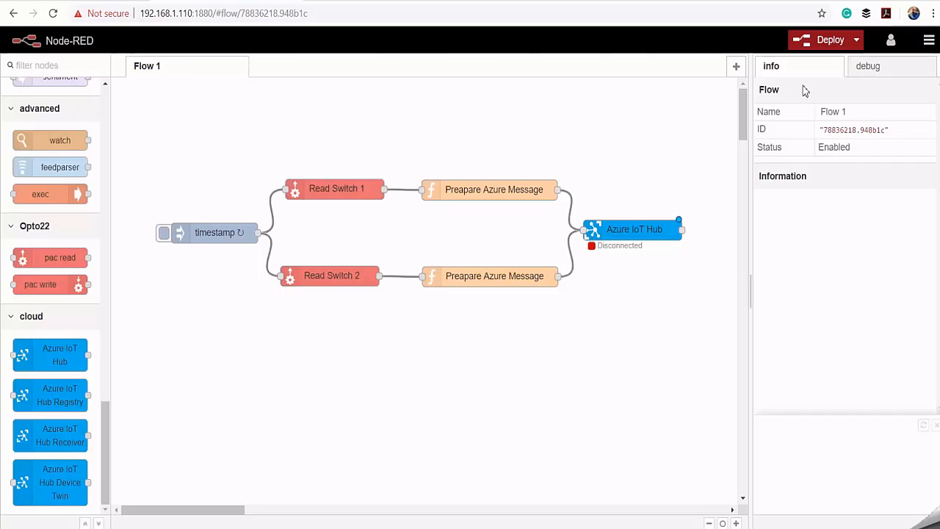
click(820, 38)
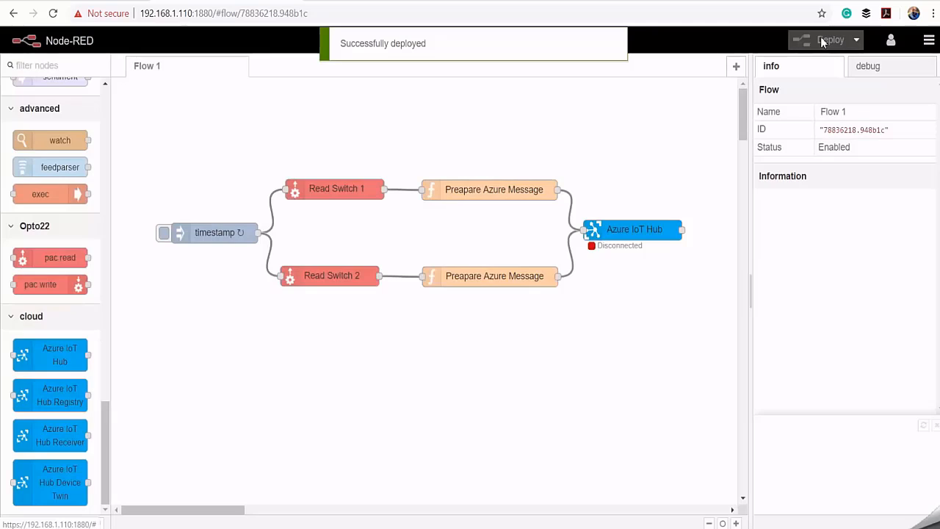
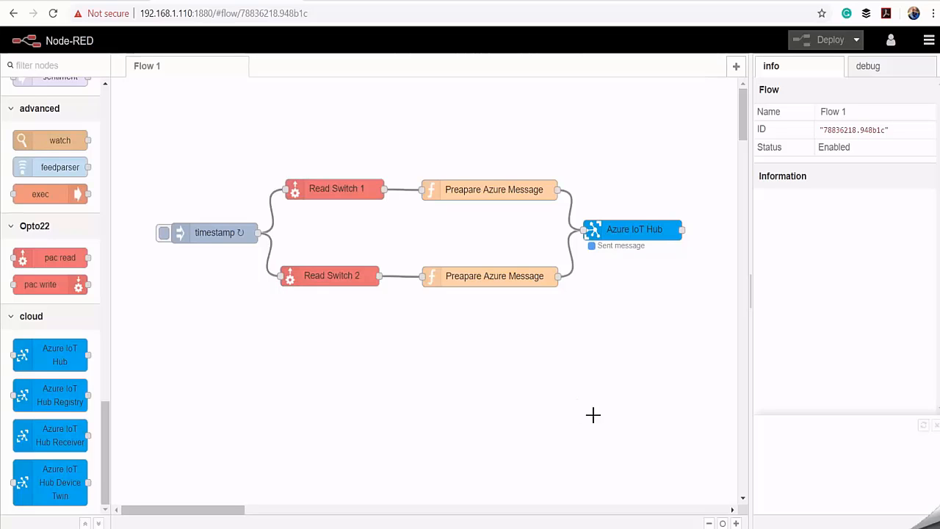
- Open the shared access policies of myazurecourseiothub in the Azure portal and copy the iothubowner policy's primary connection string
key(alt+Tab)
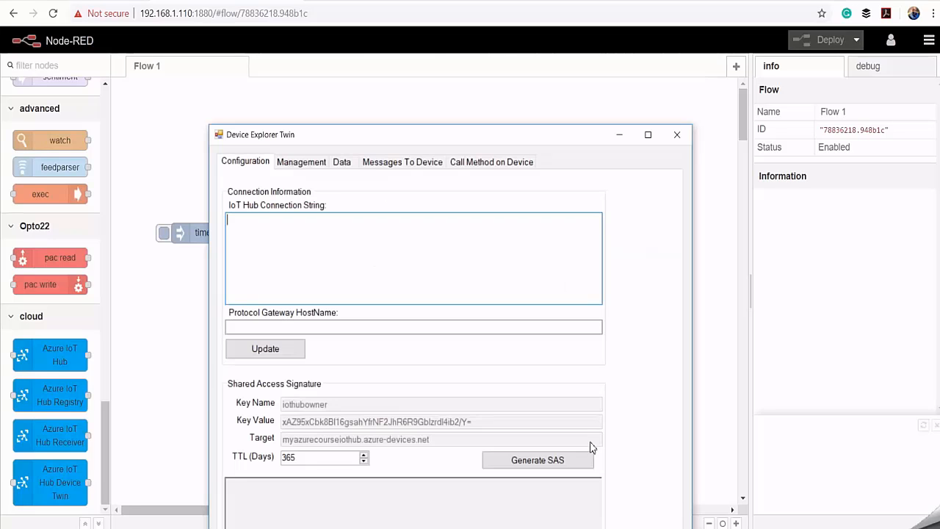
drag(454, 140, 462, 74)
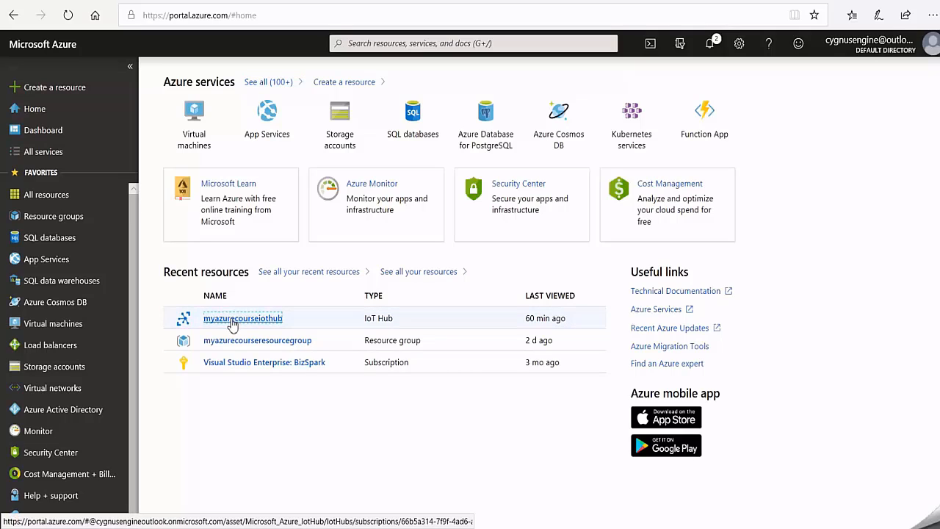
click(268, 321)
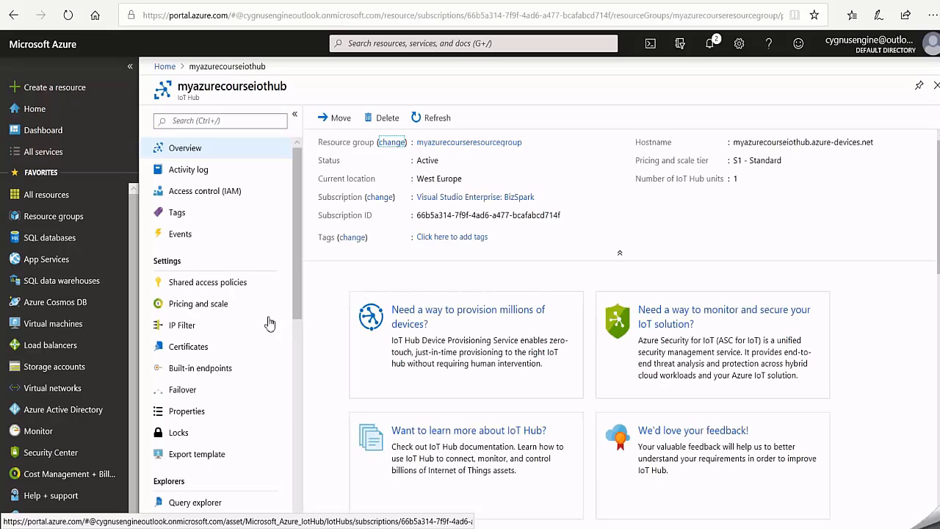
click(213, 282)
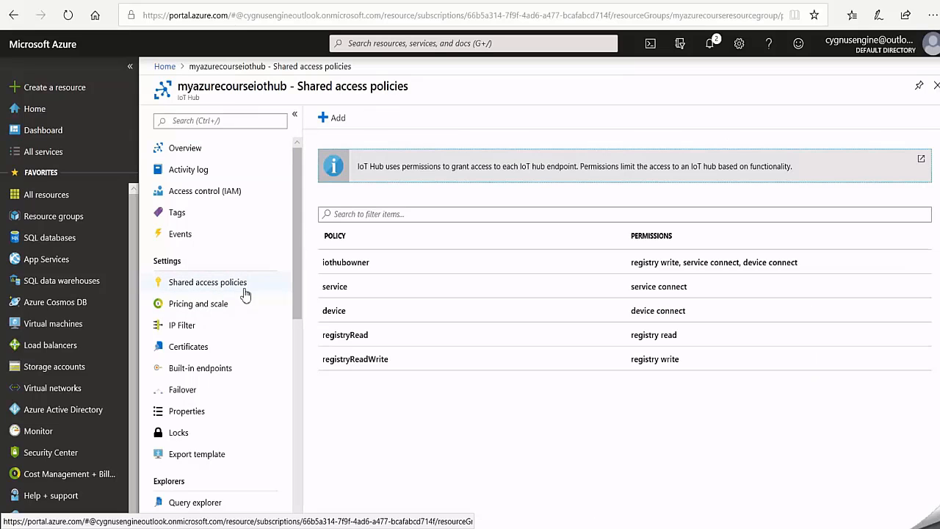
click(366, 269)
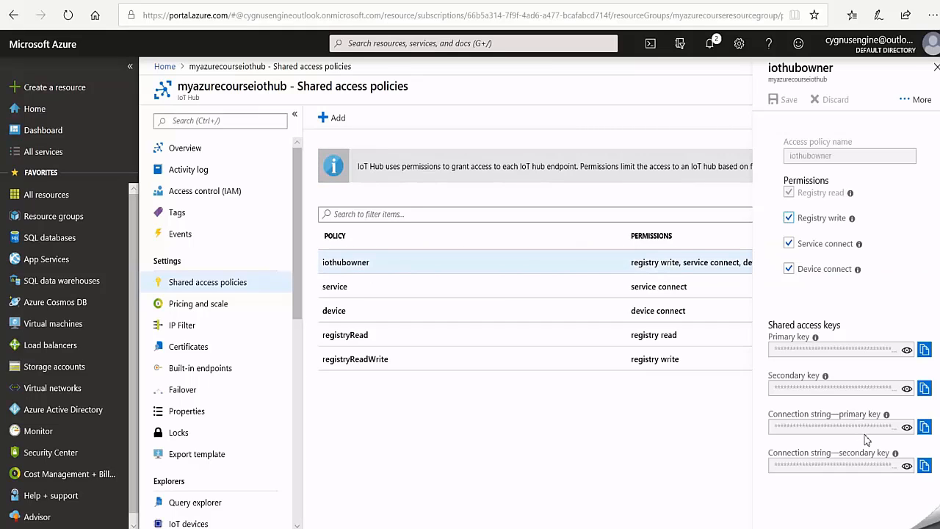
click(924, 428)
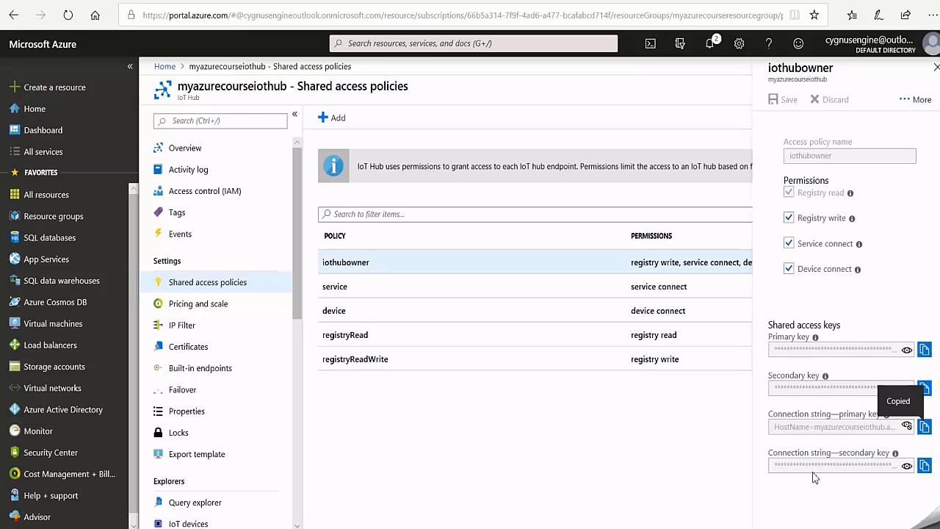
- Switch to Device Explorer Twin, paste the copied IoT Hub connection string into its configuration and update the settings
key(alt+Tab)
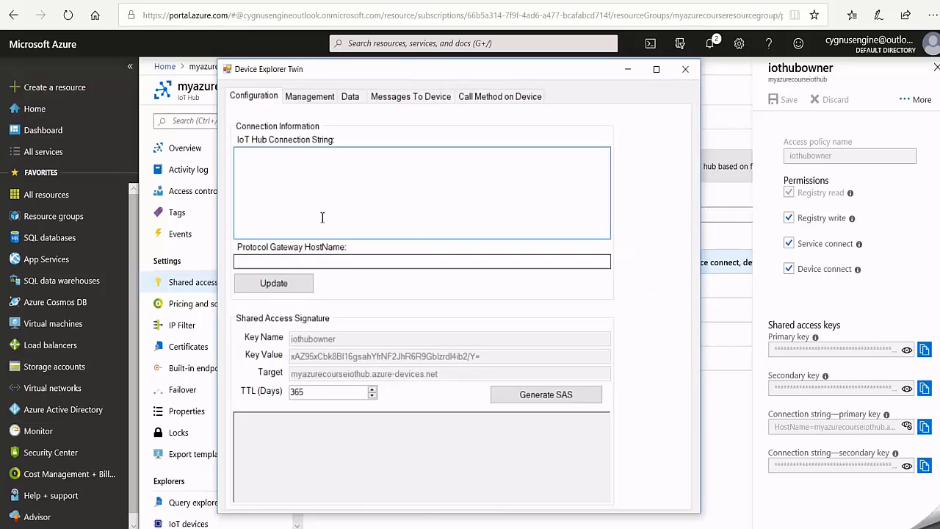
right_click(256, 166)
click(290, 219)
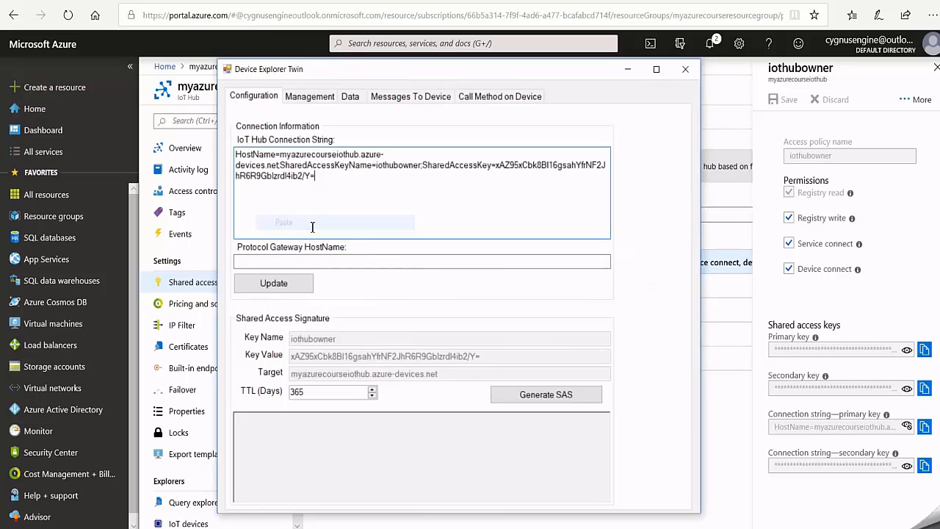
click(273, 285)
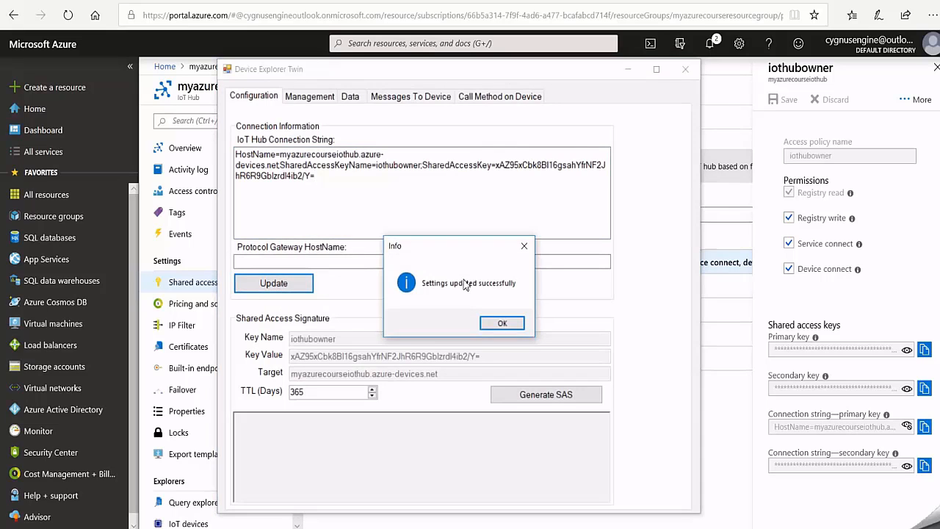
click(502, 324)
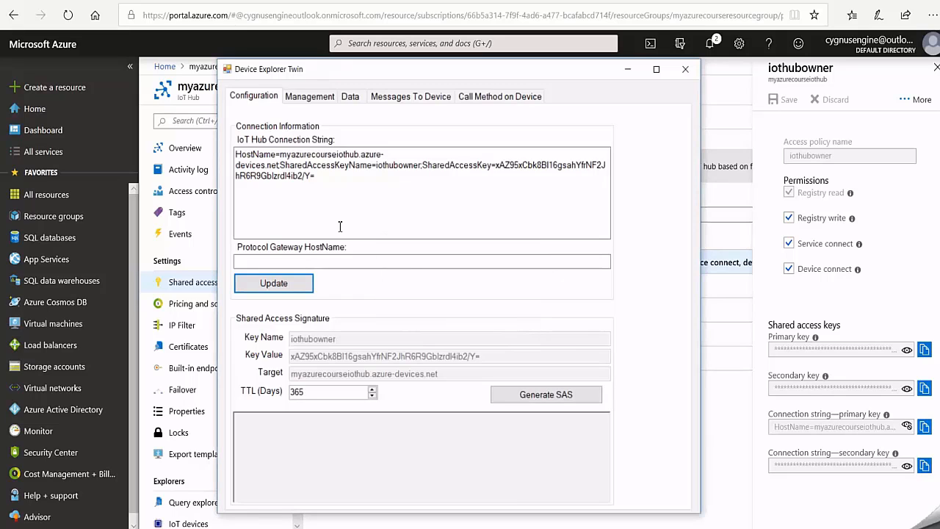
- Check the hub's device list, and start monitoring the event data of device myiiotcorebox
click(303, 99)
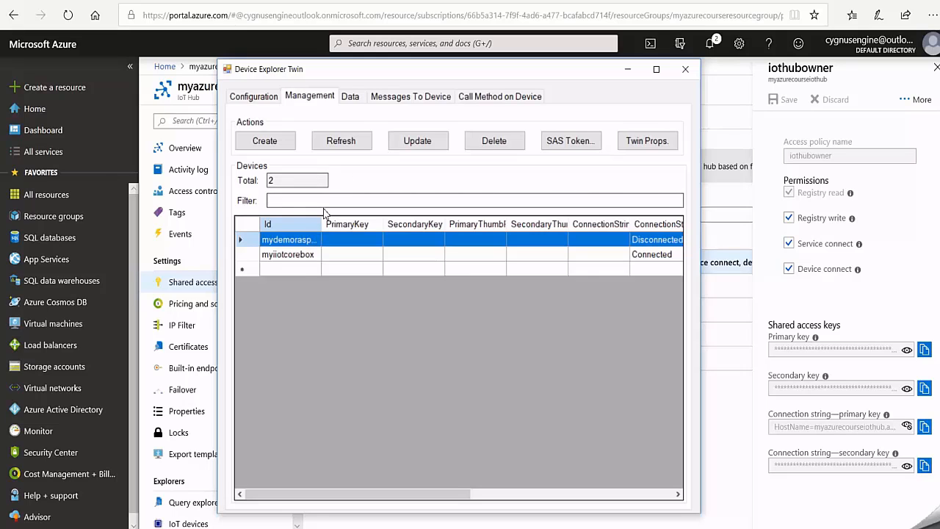
click(349, 97)
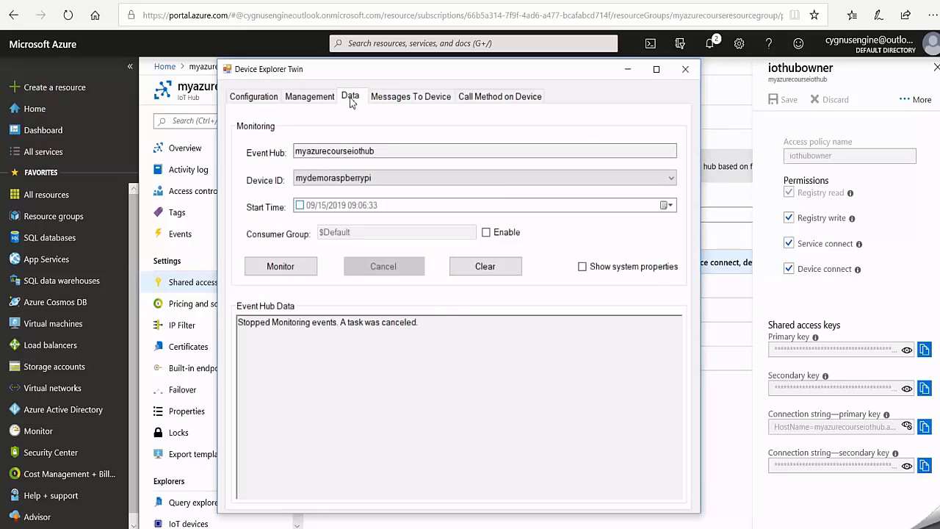
click(395, 179)
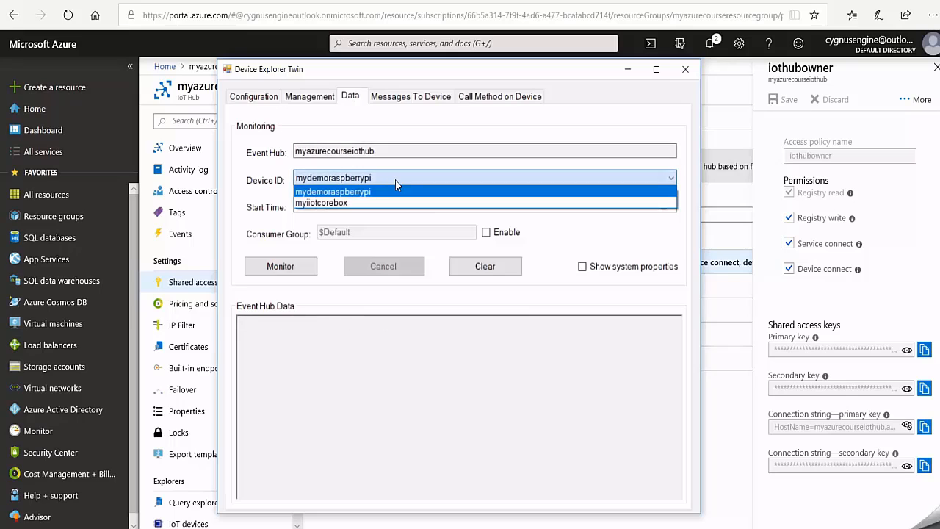
click(330, 202)
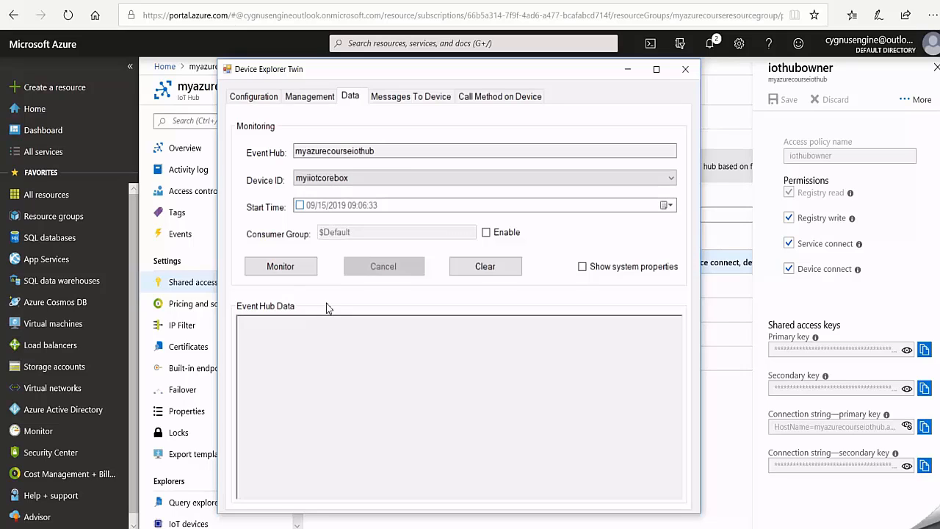
click(283, 270)
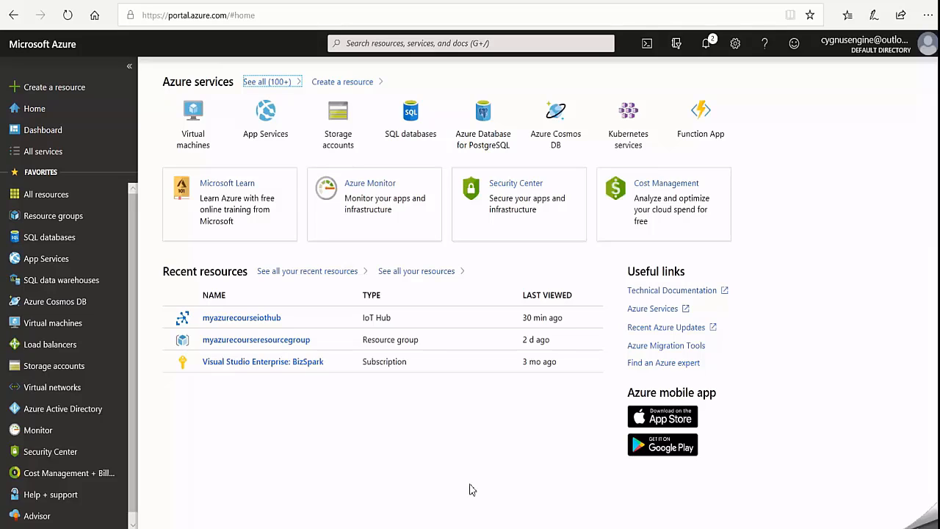
- Create an IoT device with the ID myepiccontroller in myazurecourseiothub, with symmetric key authentication and auto-generated keys
click(256, 323)
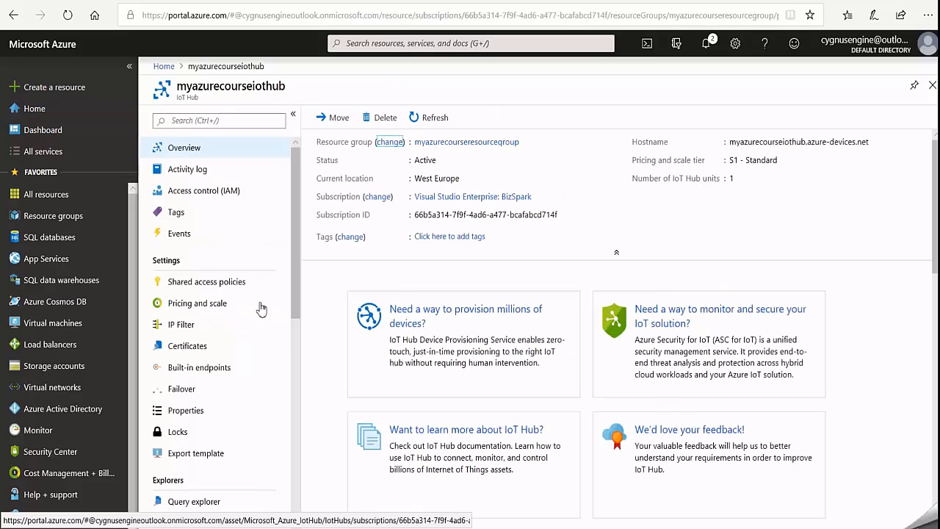
scroll(257, 264, down, 2)
scroll(256, 262, down, 2)
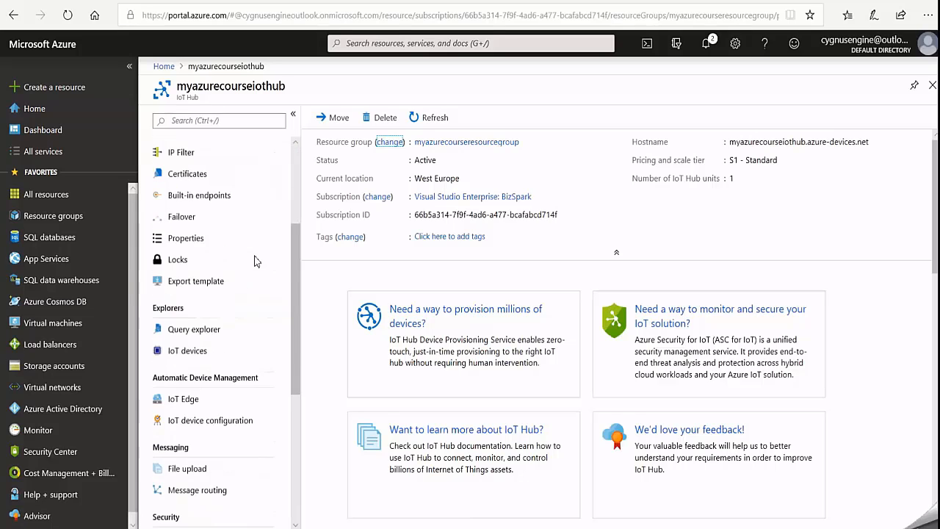
click(199, 352)
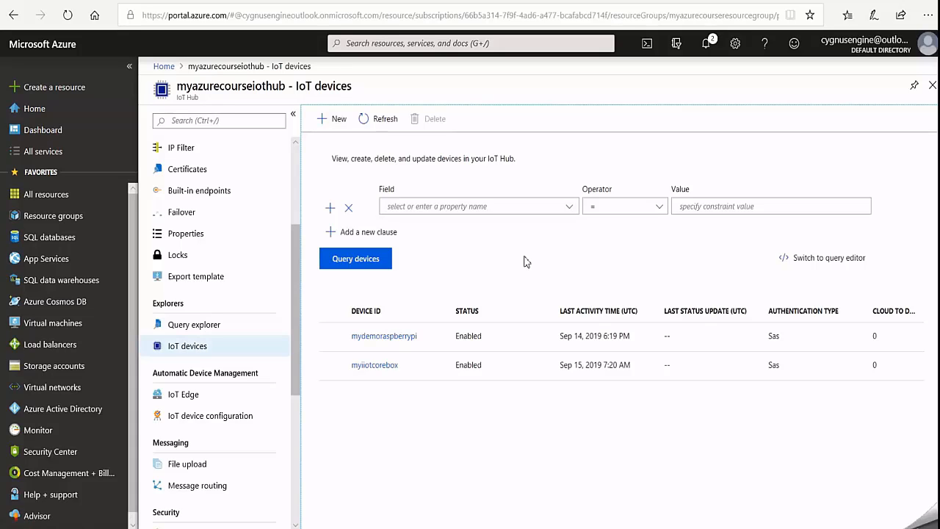
click(331, 120)
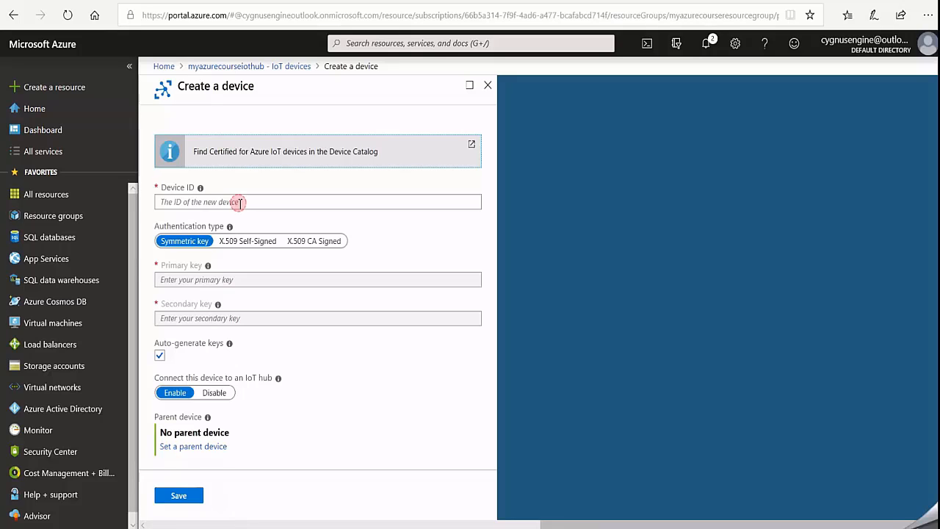
click(274, 205)
text(m)
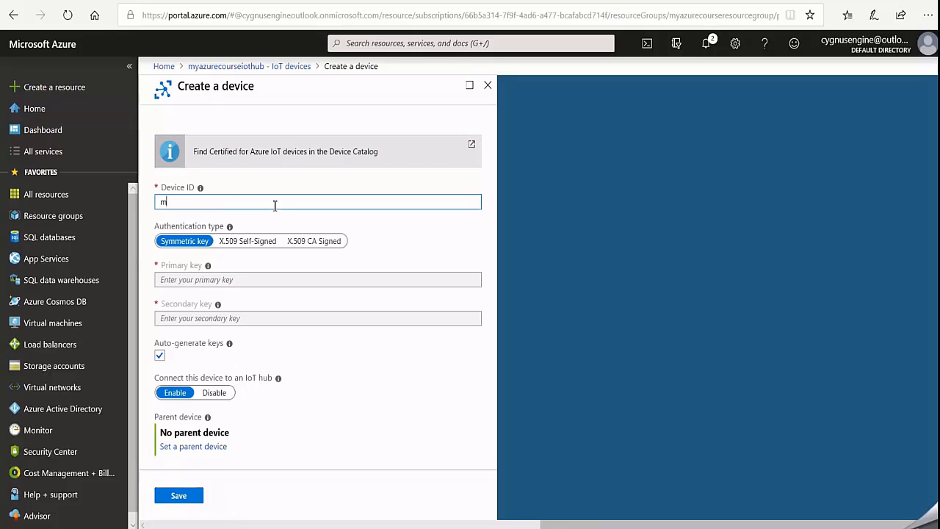
text(yepiccontroller)
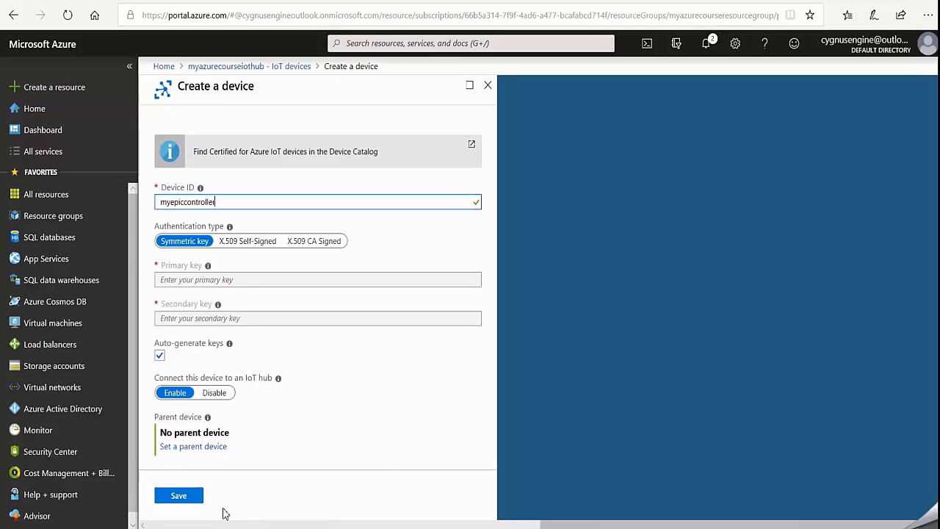
click(183, 497)
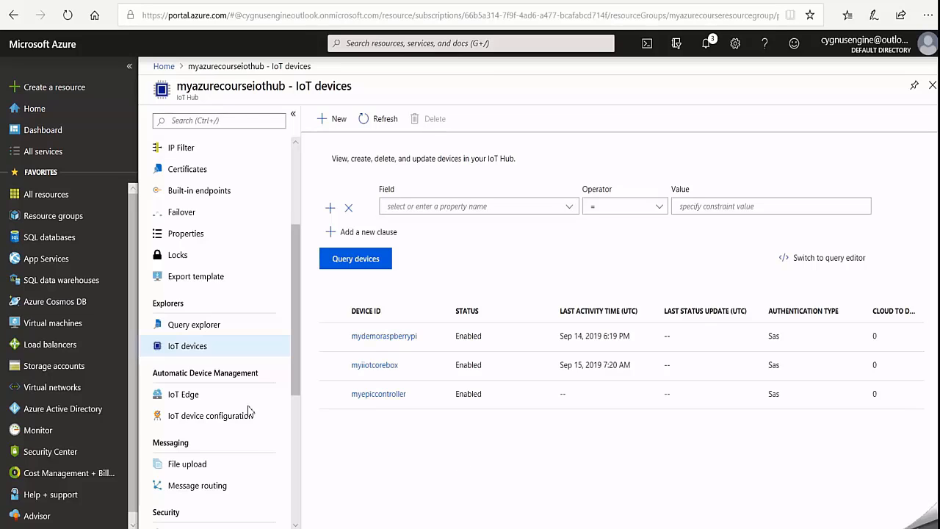
- Copy the primary connection string of the iothubowner policy from the hub's shared access policies
scroll(248, 411, up, 3)
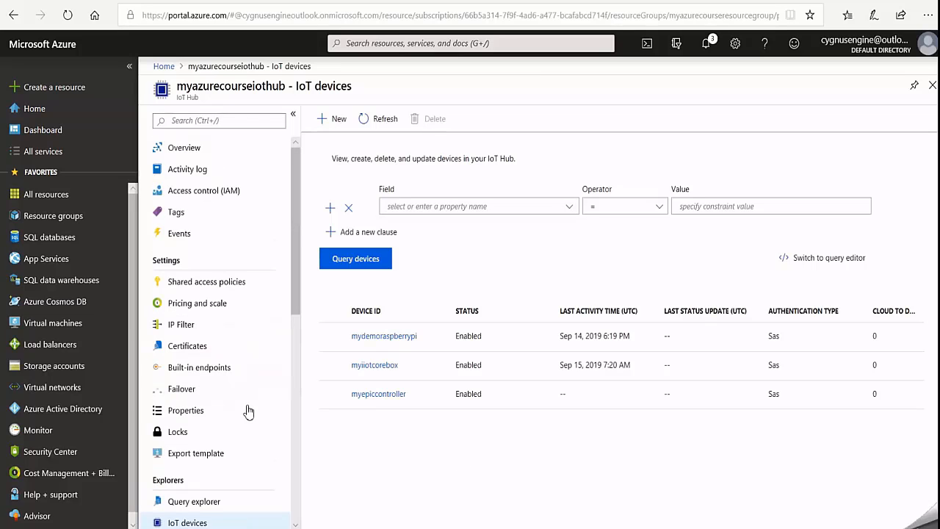
click(208, 284)
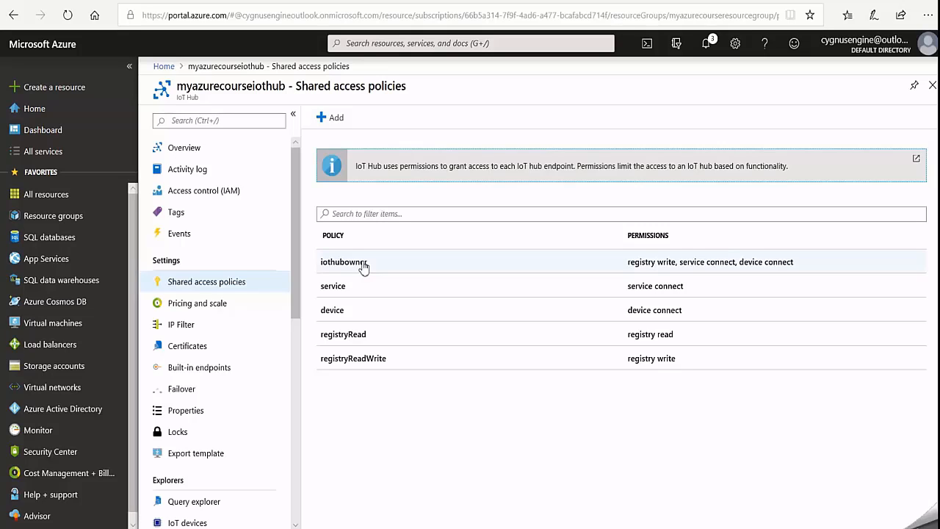
click(364, 265)
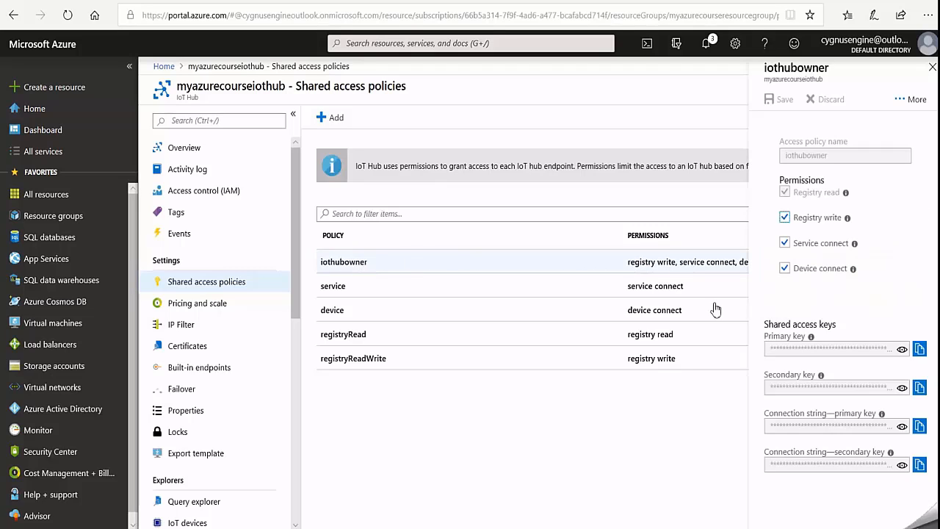
click(902, 426)
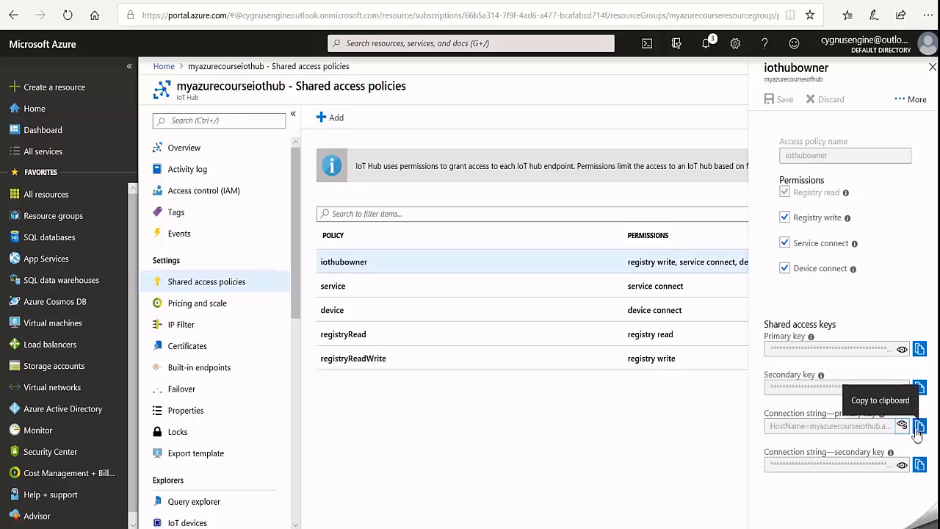
click(920, 426)
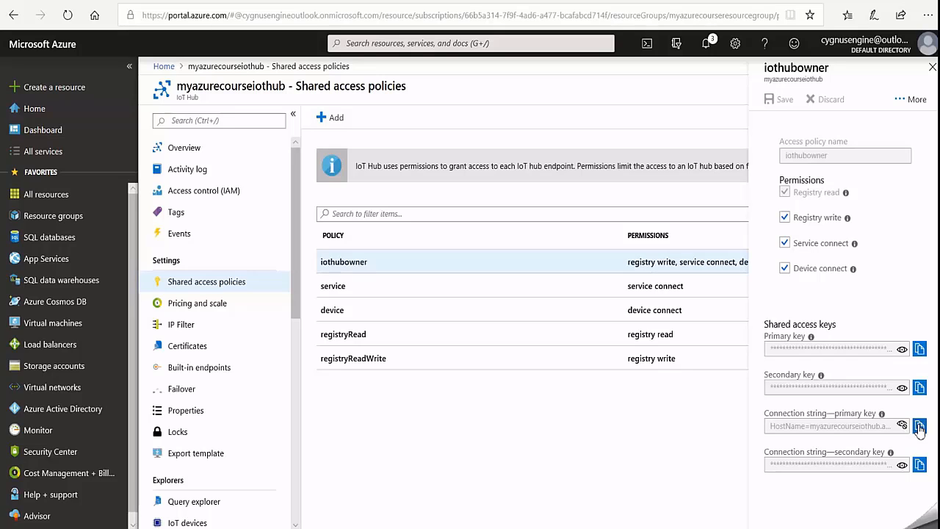
- Paste the iothubowner connection string into Device Explorer Twin as the IoT Hub connection and update the settings
click(667, 528)
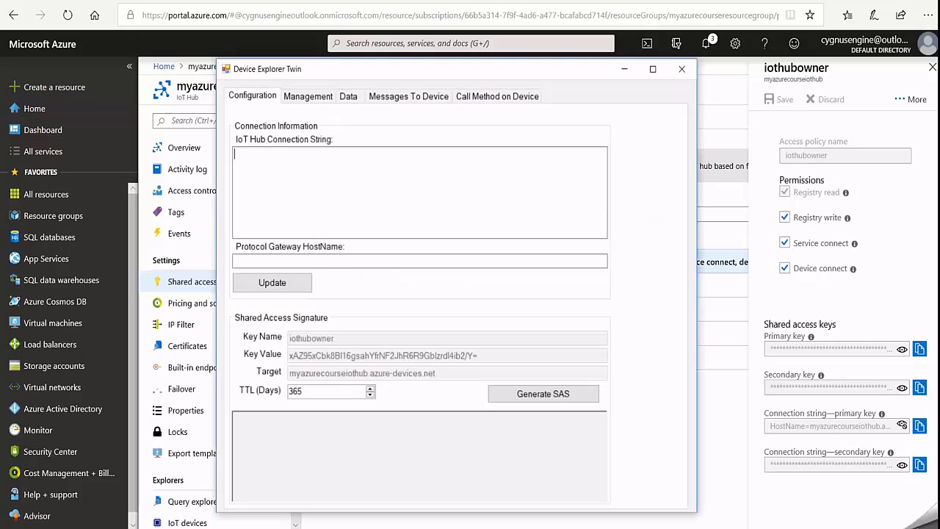
right_click(240, 156)
click(284, 217)
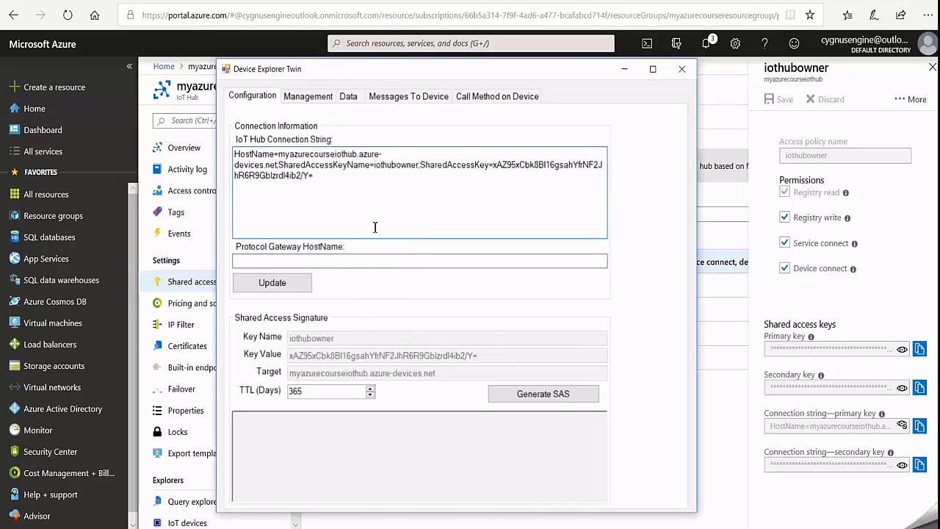
click(281, 285)
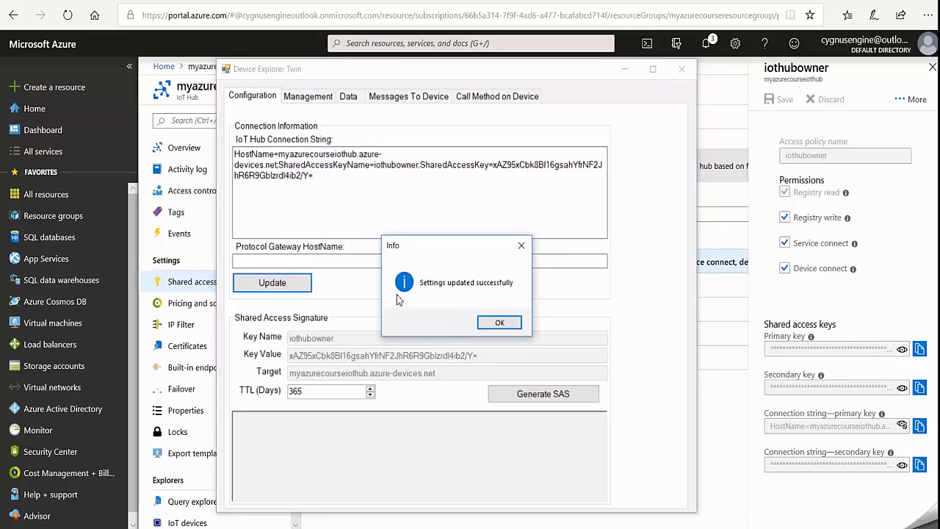
click(498, 323)
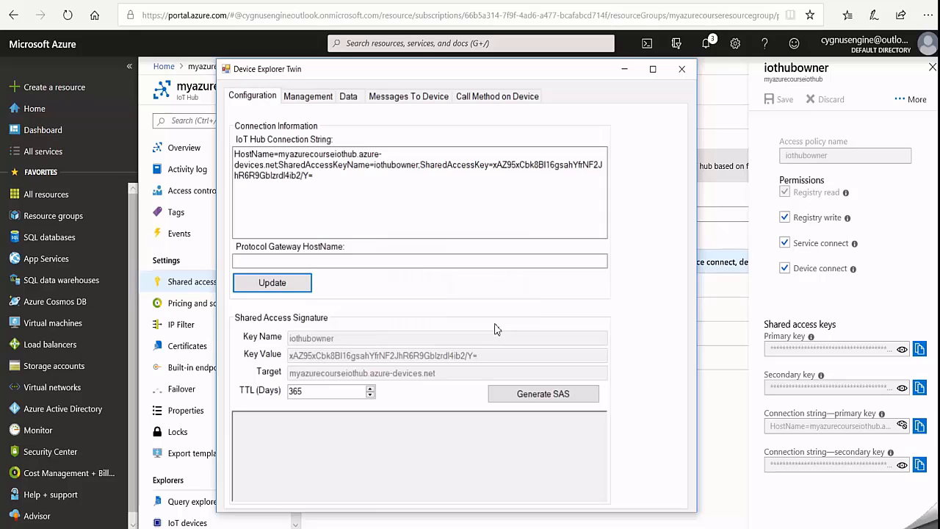
- Select myepiccontroller among the hub's devices, and generate a SAS token with the SAS token form
click(311, 98)
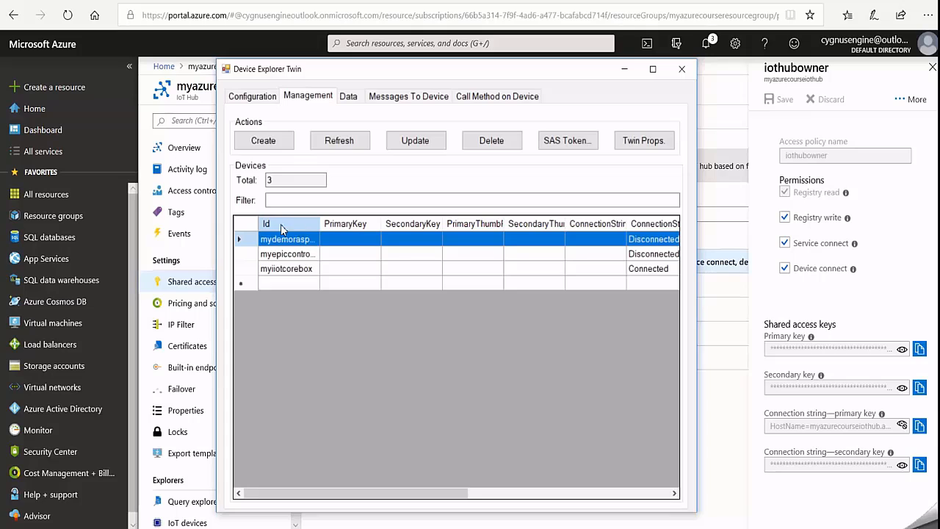
click(281, 255)
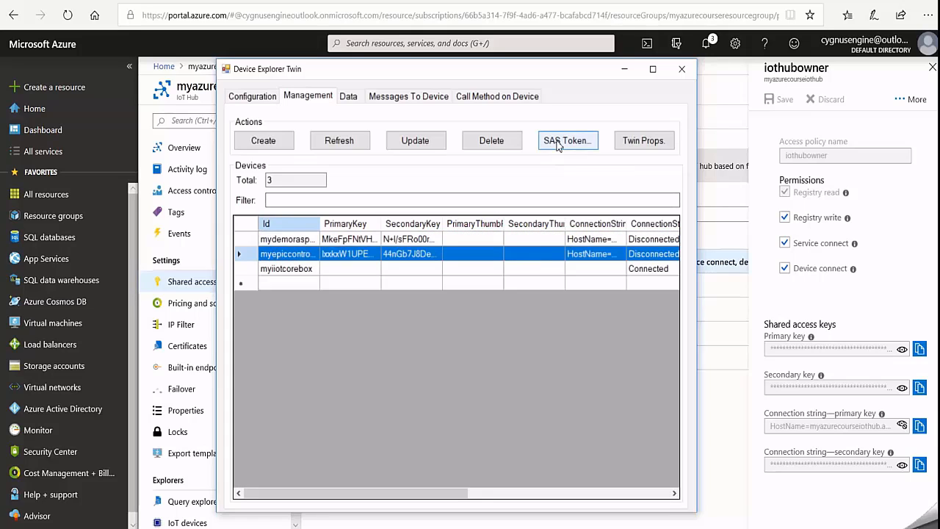
click(562, 142)
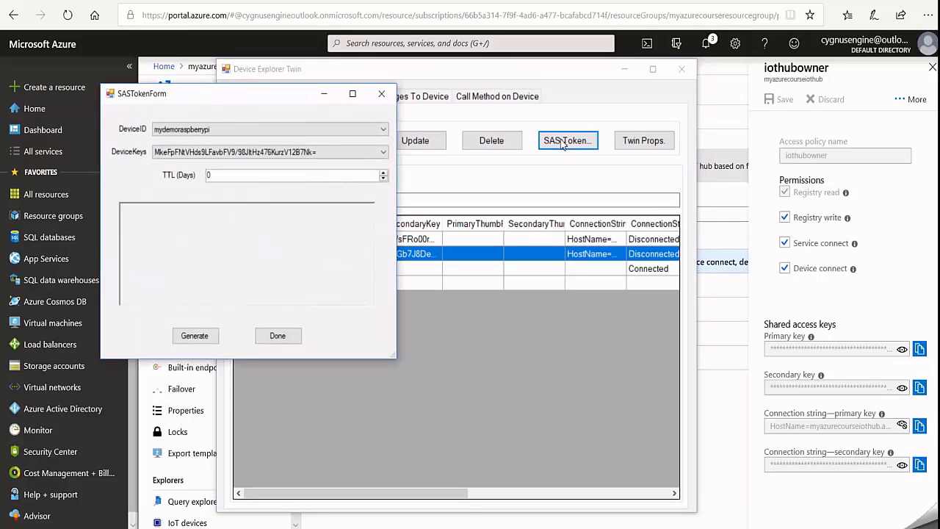
click(199, 337)
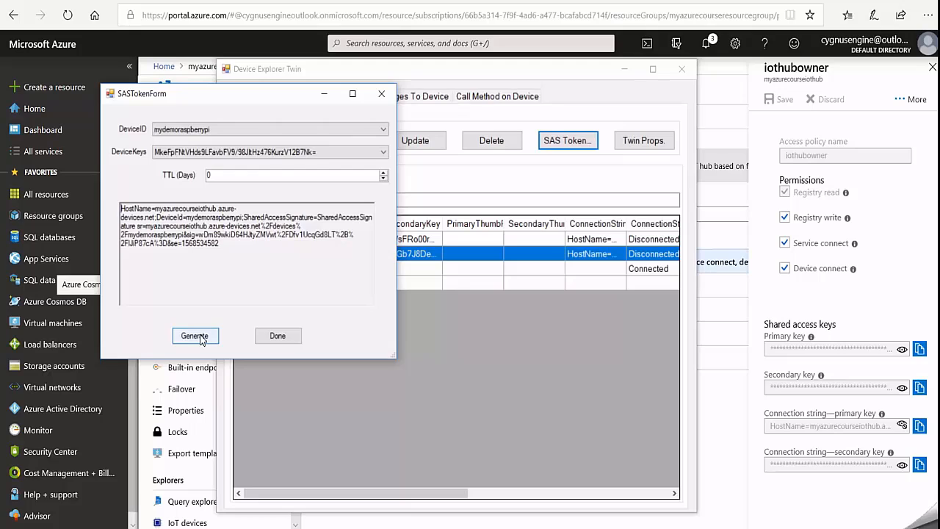
- Copy the generated SAS token connection string and paste it into the empty file new 4 in Notepad++
mouse_move(219, 243)
mouse_down()
mouse_move(184, 244)
mouse_move(250, 224)
mouse_move(320, 228)
mouse_move(332, 222)
mouse_move(326, 214)
mouse_up()
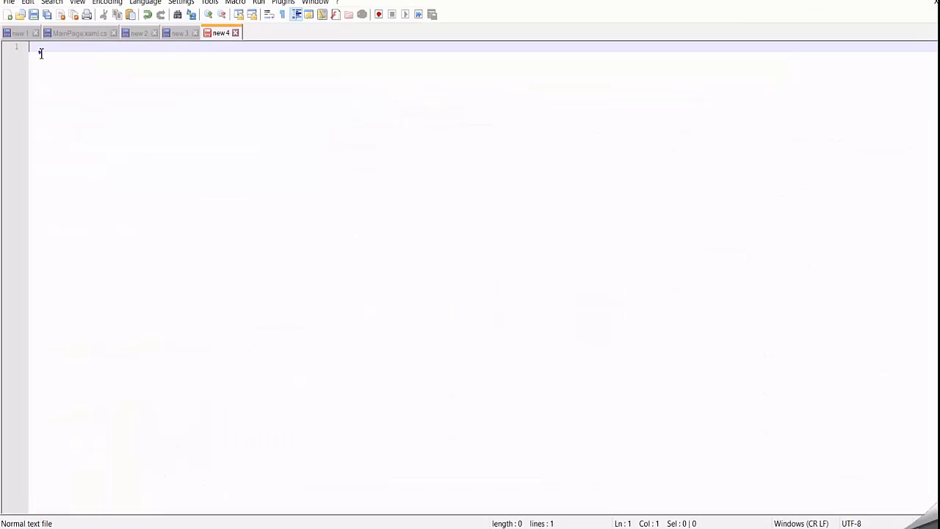
right_click(40, 53)
click(80, 86)
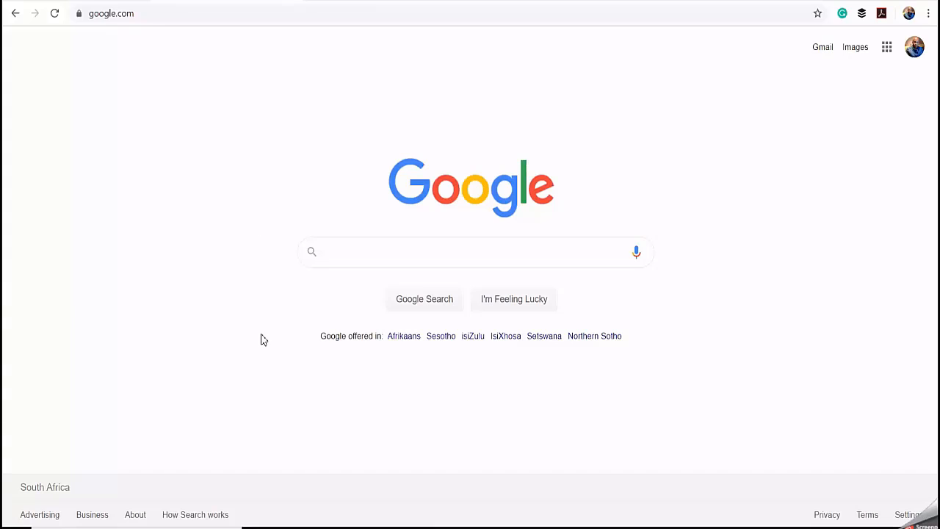
- Switch to Chrome and open the controller's Node-RED editor at 192.168.1.103/node-red
click(153, 20)
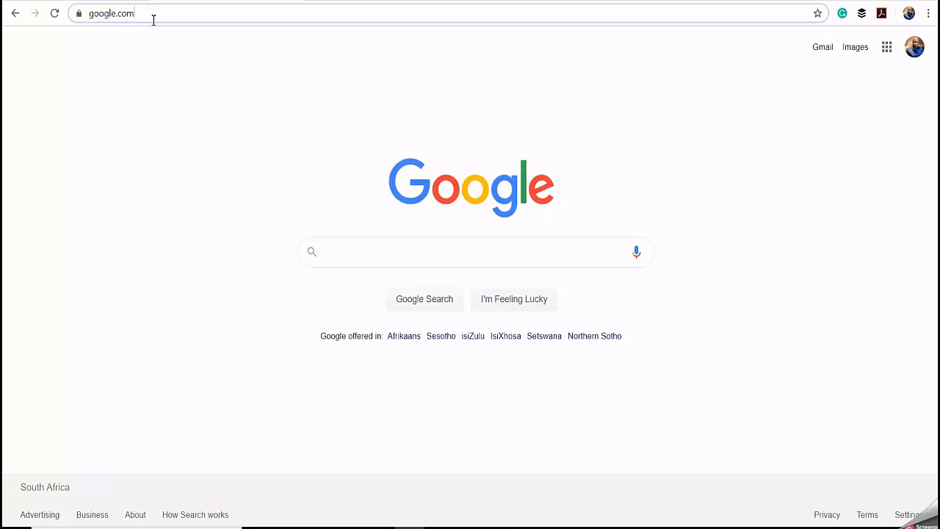
text(1)
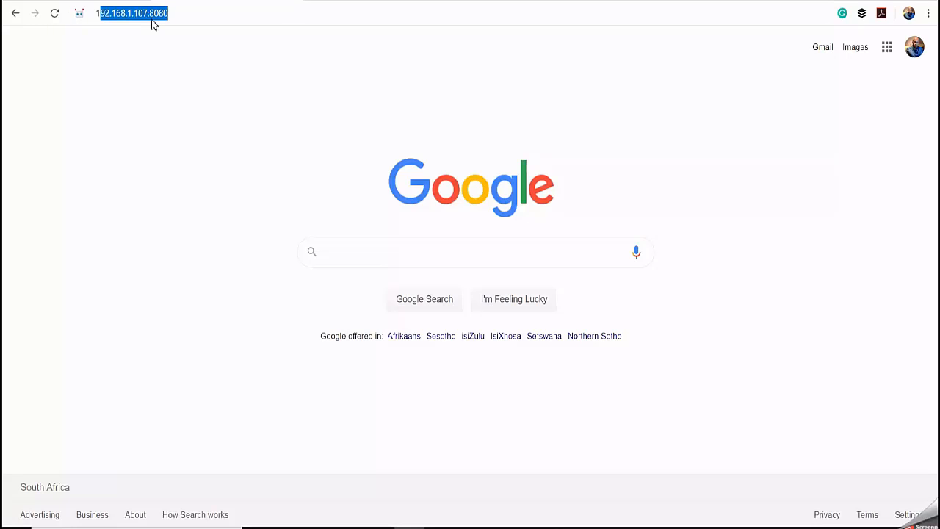
text(92.168)
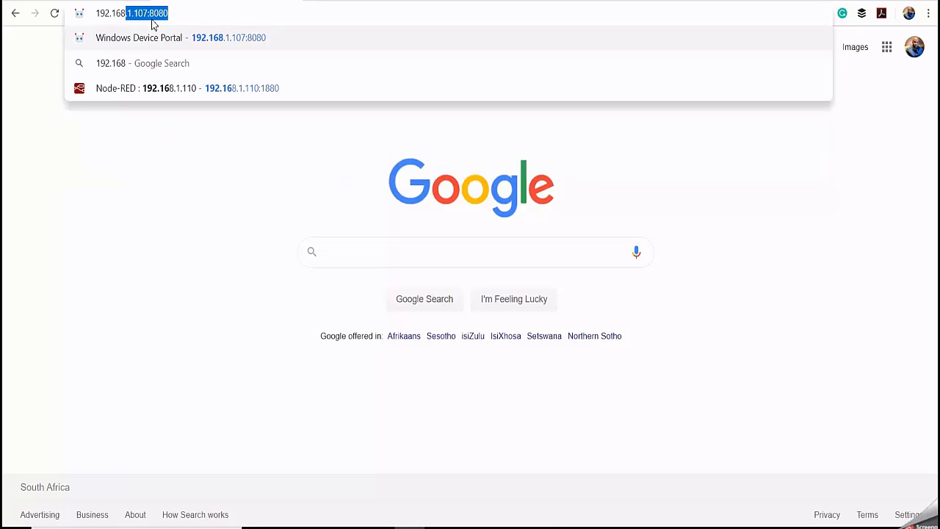
text(.1.103/node)
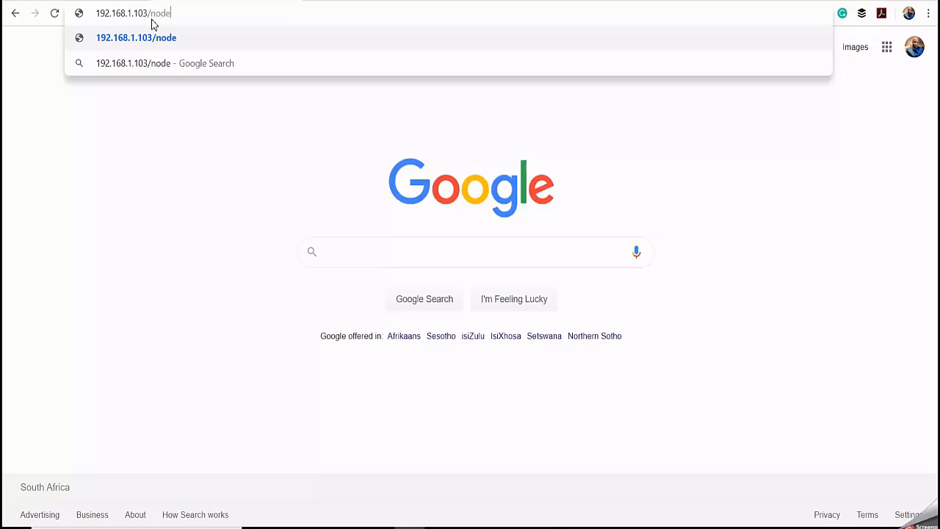
text(-red)
key(Return)
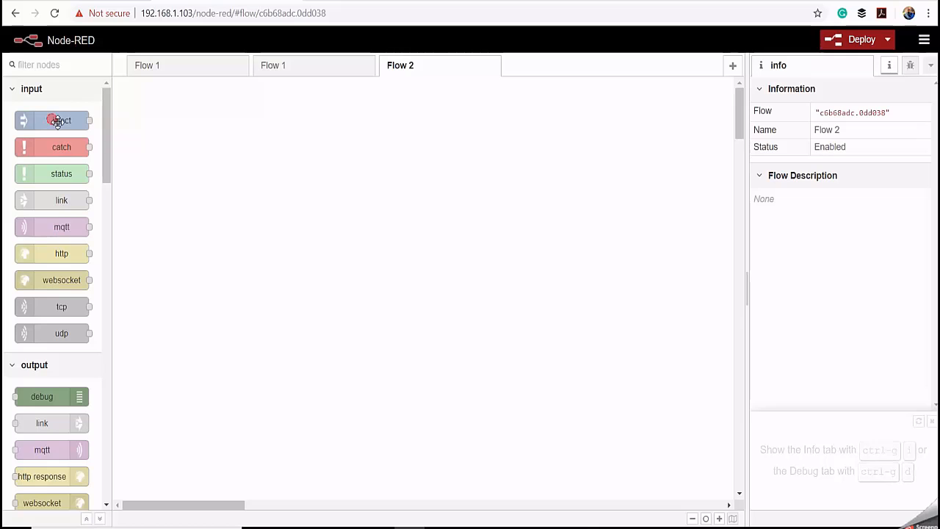
- Add an inject node to Flow 2 and set its timestamp payload to repeat at an interval of every 5 seconds
drag(59, 120, 245, 207)
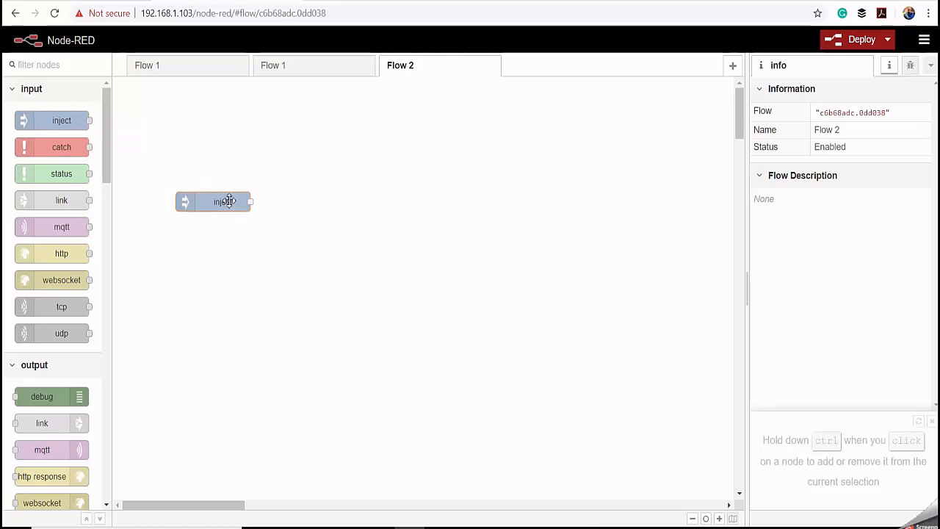
double_click(228, 210)
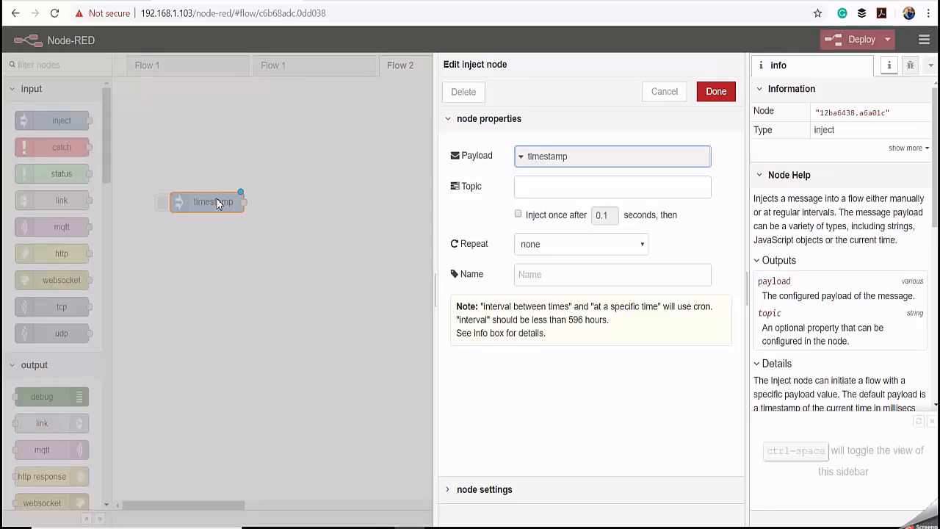
click(588, 241)
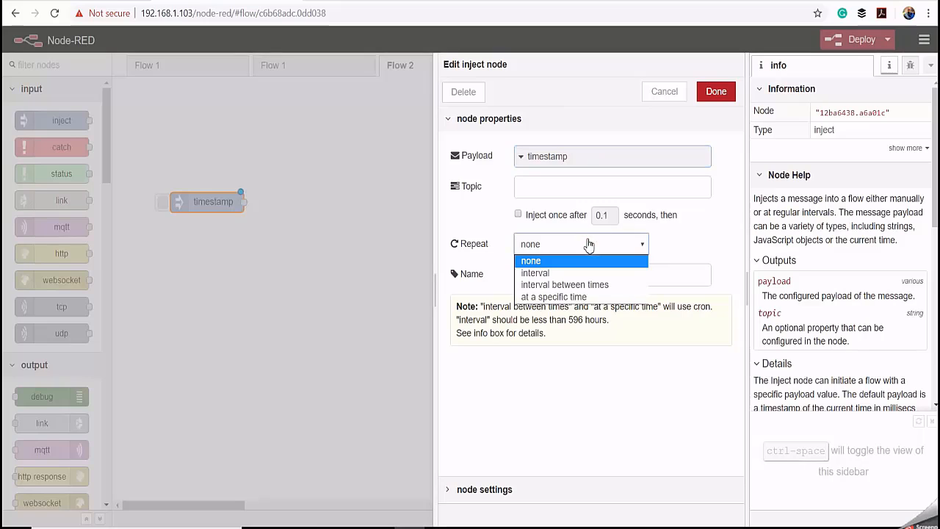
click(558, 276)
click(554, 278)
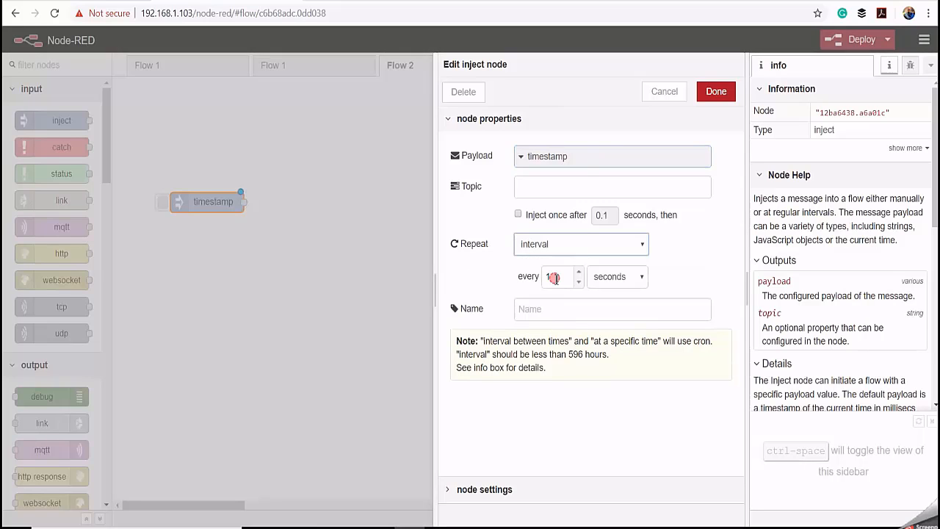
key(BackSpace)
text(5)
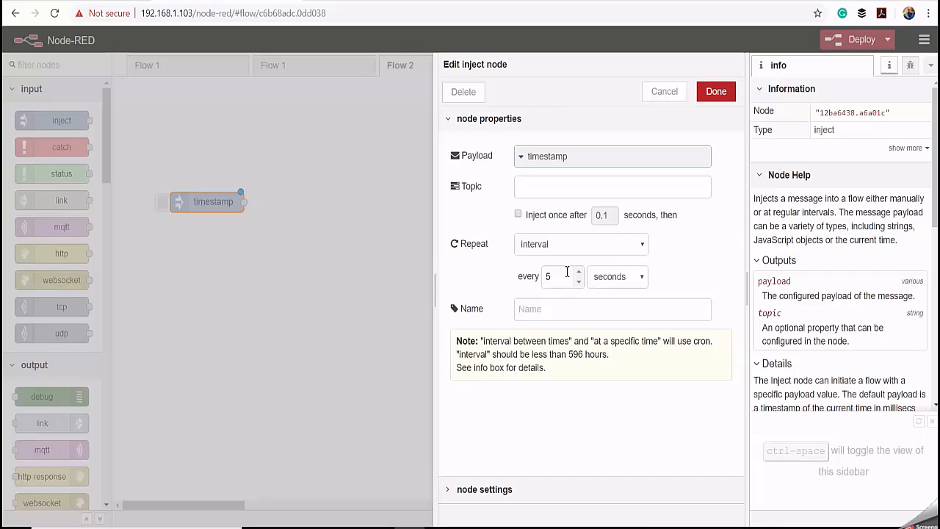
click(716, 91)
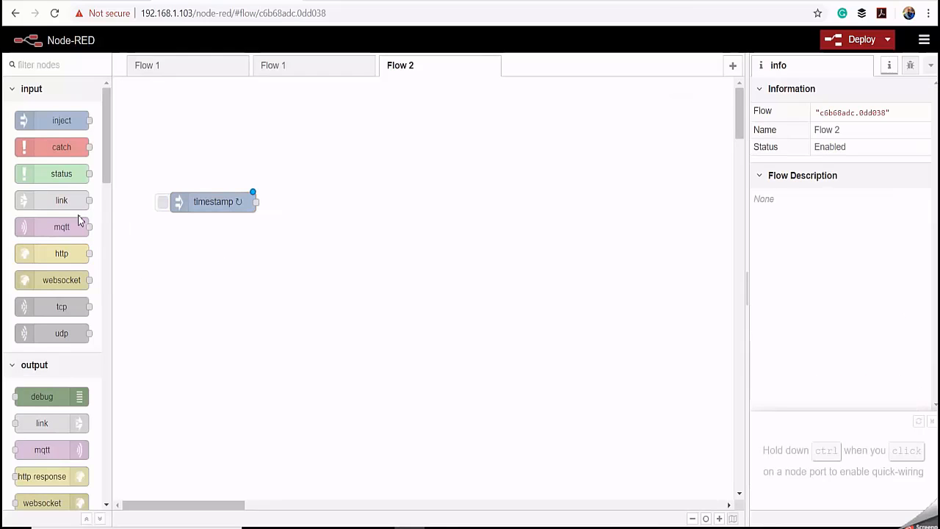
- Place an Opto22 pac read node beside the timestamp node in Flow 2
scroll(80, 220, down, 15)
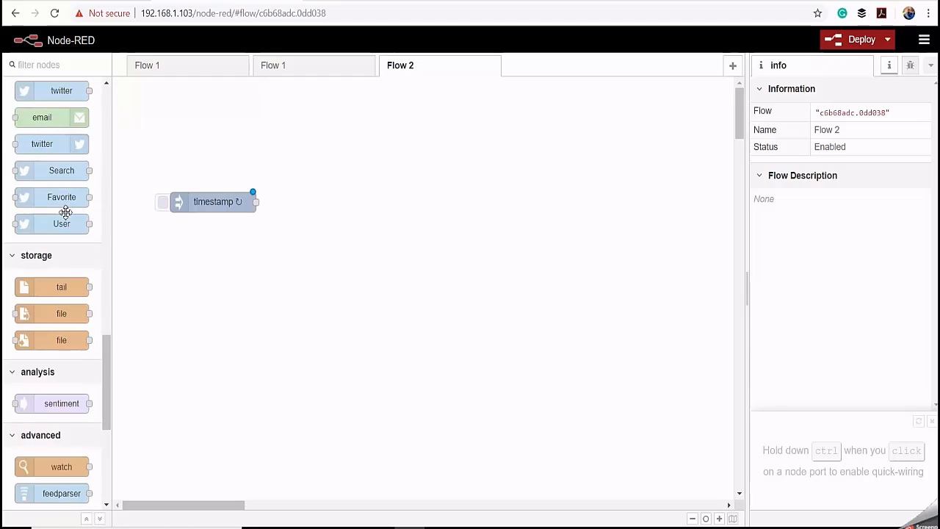
scroll(65, 212, down, 5)
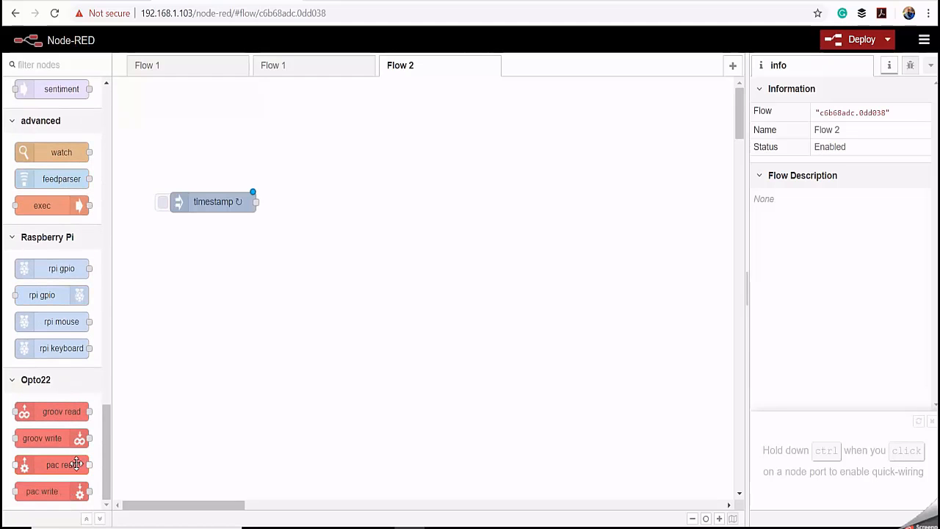
drag(29, 468, 301, 206)
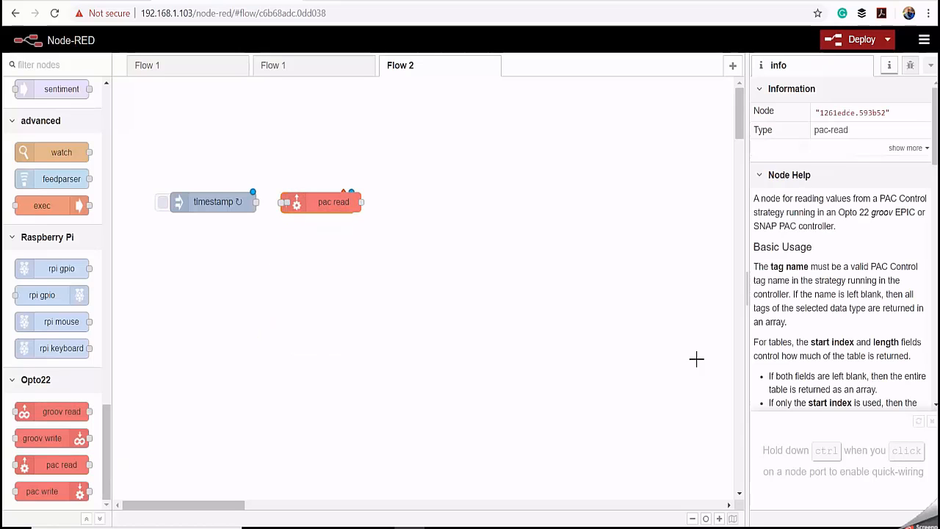
- Add a new pac-device for the pac read node, using HTTP and the address localhost
double_click(323, 204)
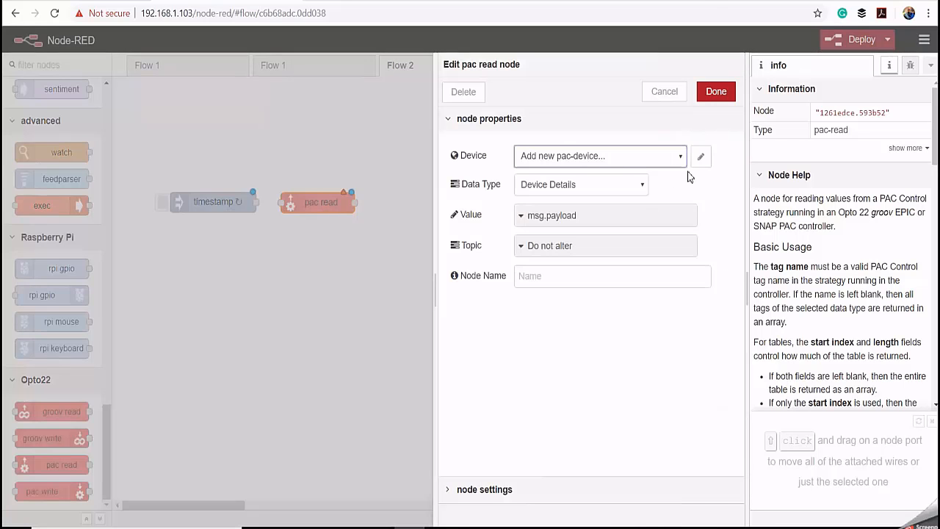
click(702, 158)
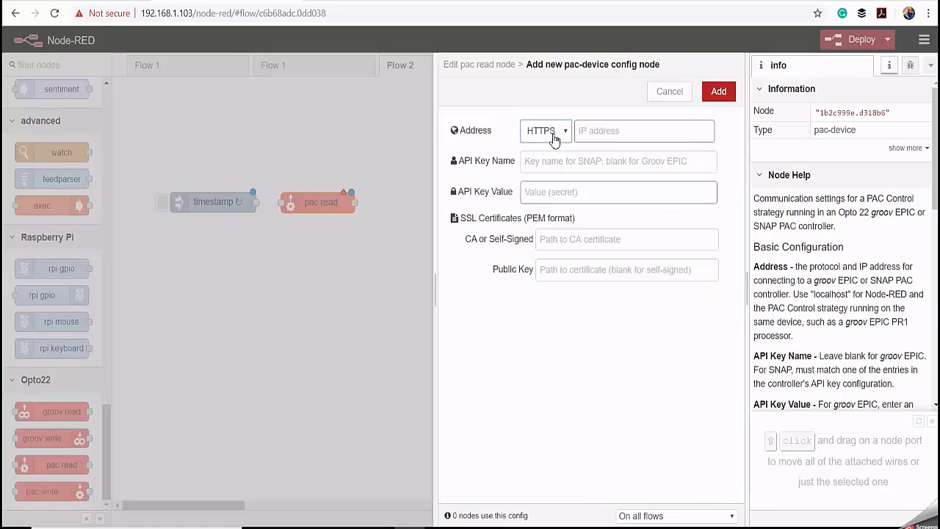
click(567, 132)
click(560, 160)
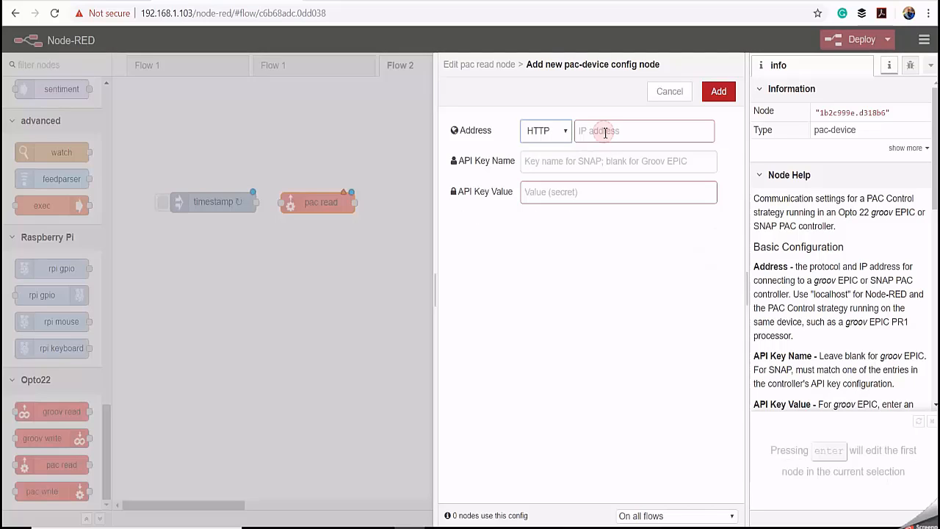
click(605, 133)
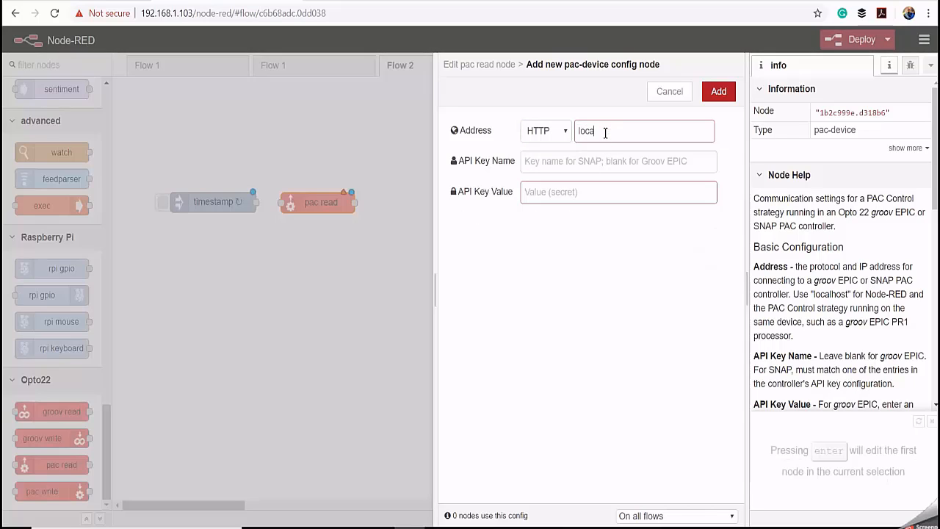
text(localhost)
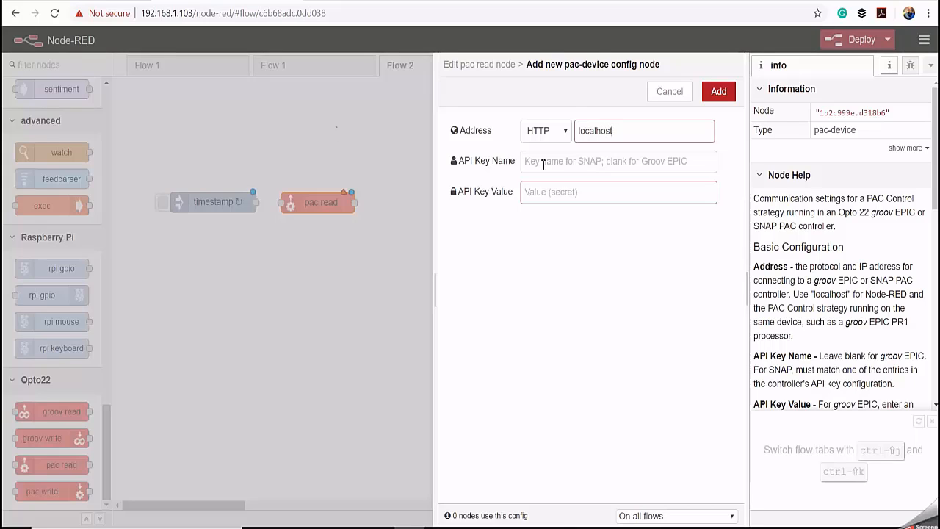
click(716, 91)
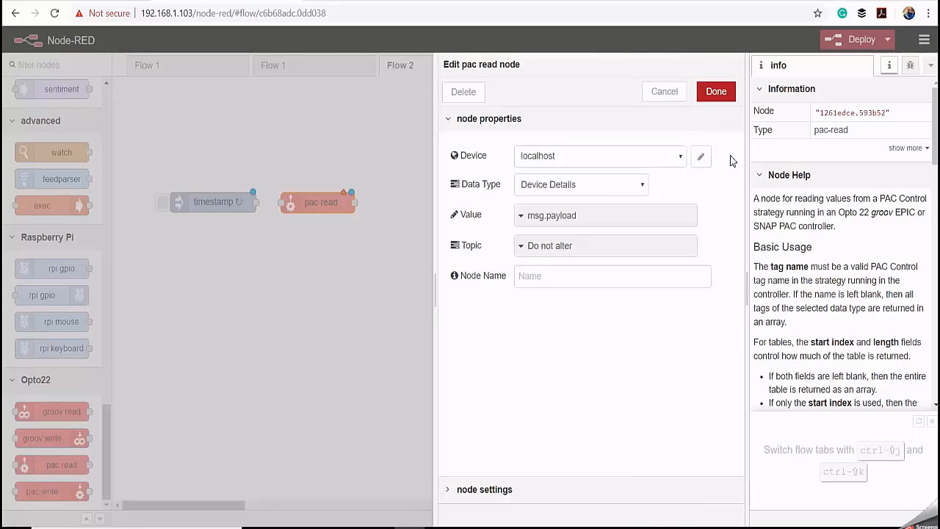
- Configure the pac read node to read the Analog Input tag Panel_Temperature, and name the node Read Temp
click(607, 185)
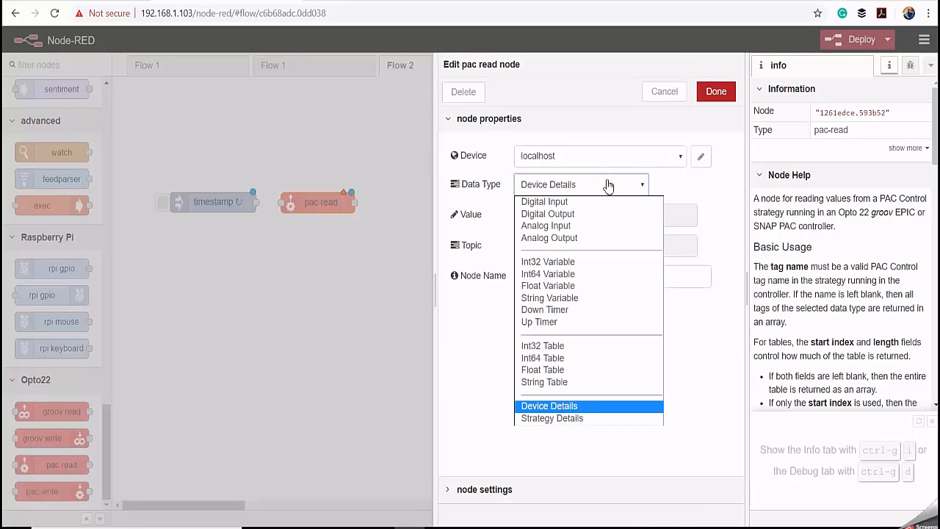
click(549, 225)
click(532, 213)
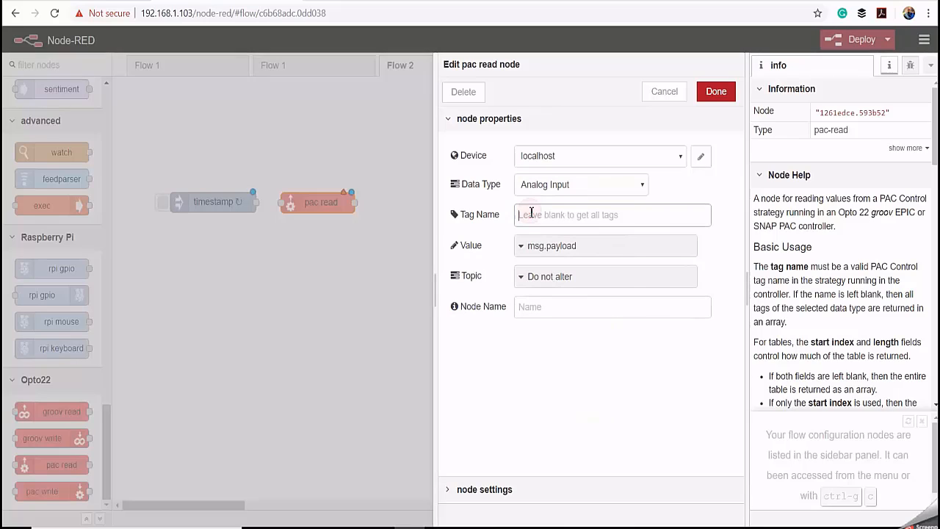
right_click(530, 212)
click(563, 315)
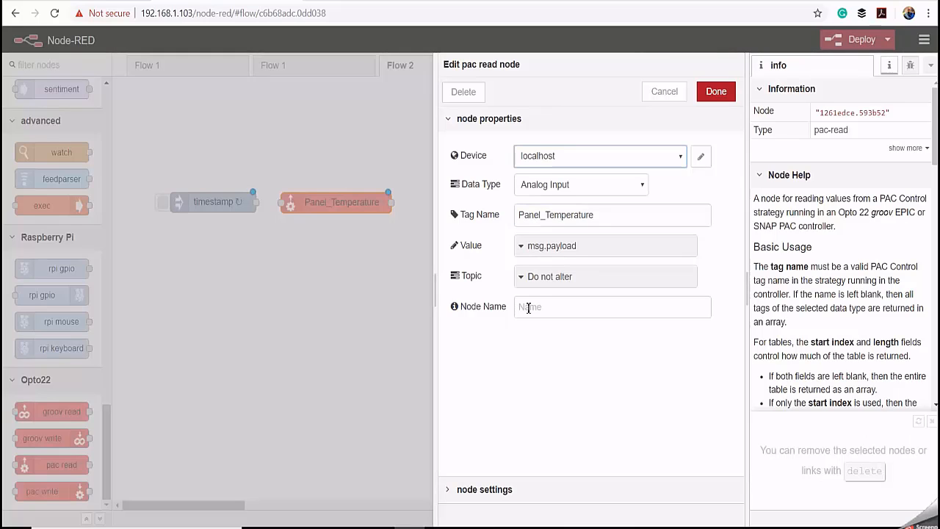
click(528, 307)
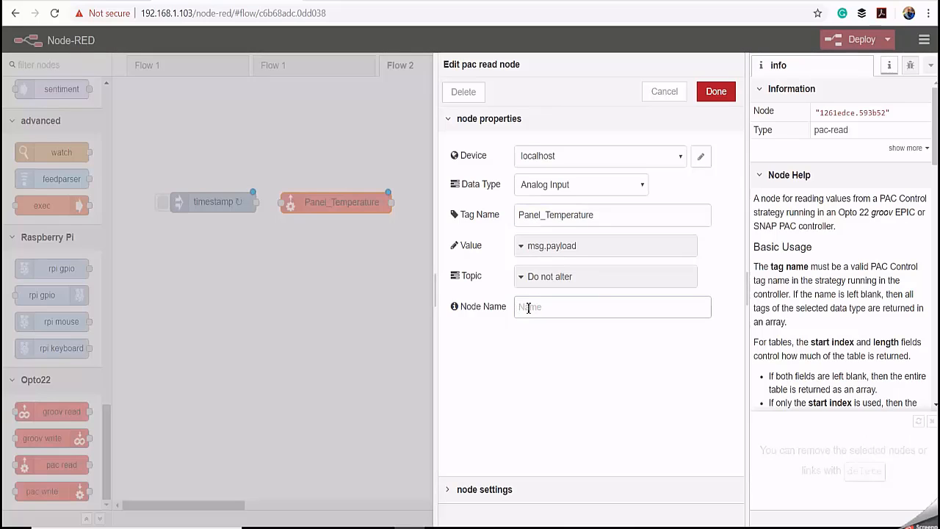
text(Rea)
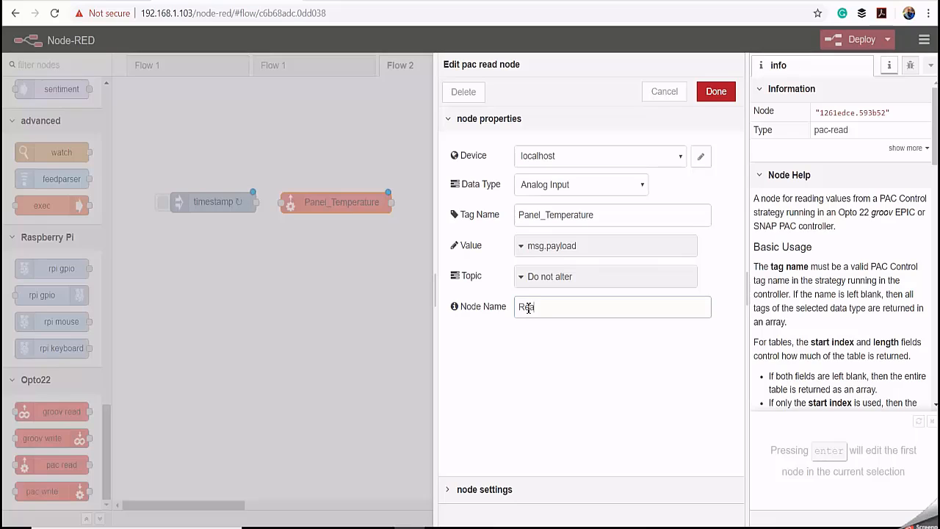
text(d Temp)
click(713, 92)
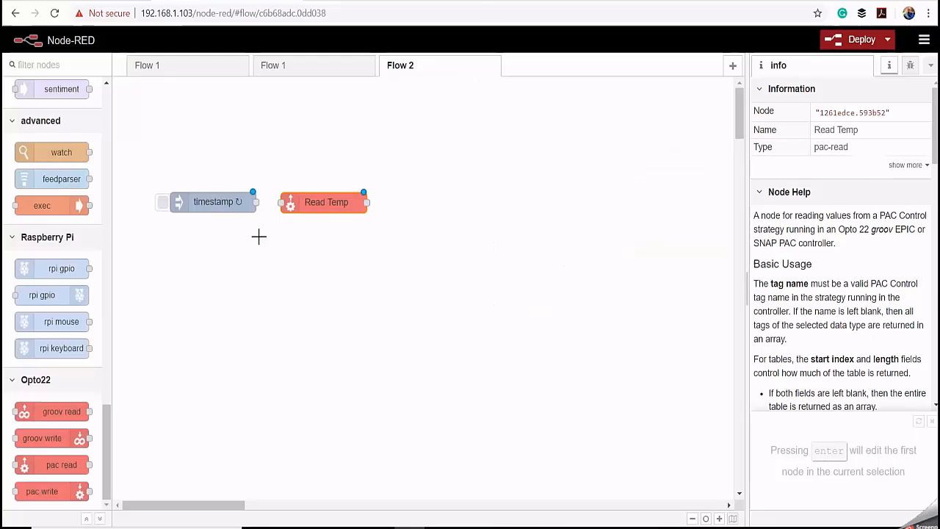
- Wire the output of the timestamp node to the input of the Read Temp node
drag(255, 202, 289, 205)
click(497, 326)
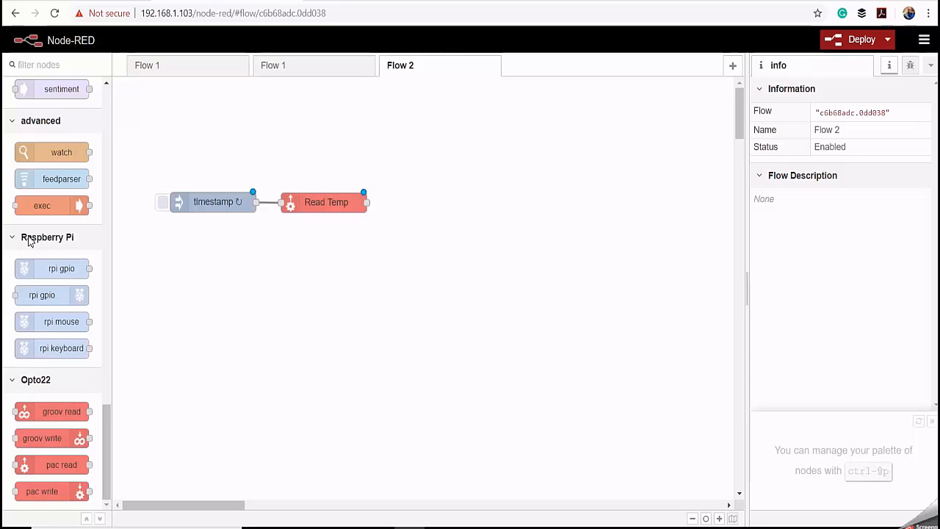
- Place a function node beside the Read Temp node in Flow 2
scroll(61, 226, up, 6)
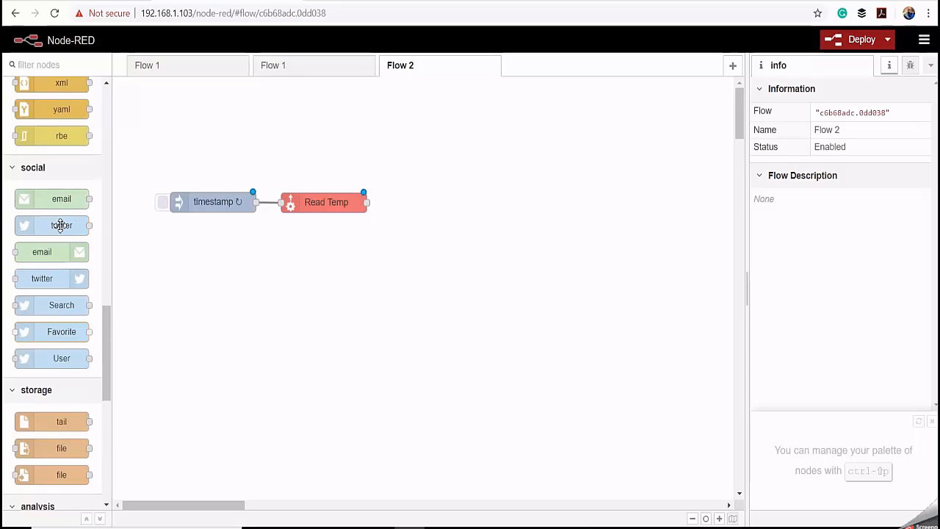
scroll(61, 225, up, 5)
scroll(63, 213, up, 5)
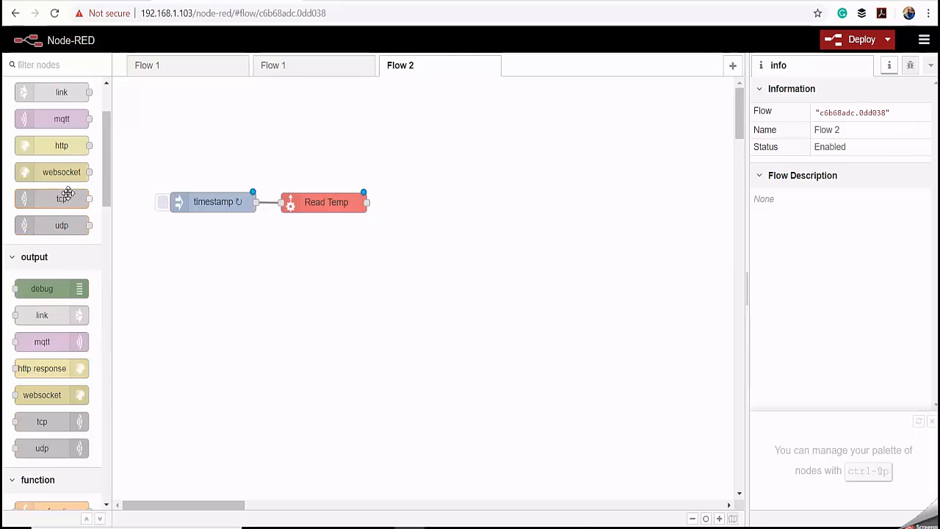
scroll(66, 194, down, 3)
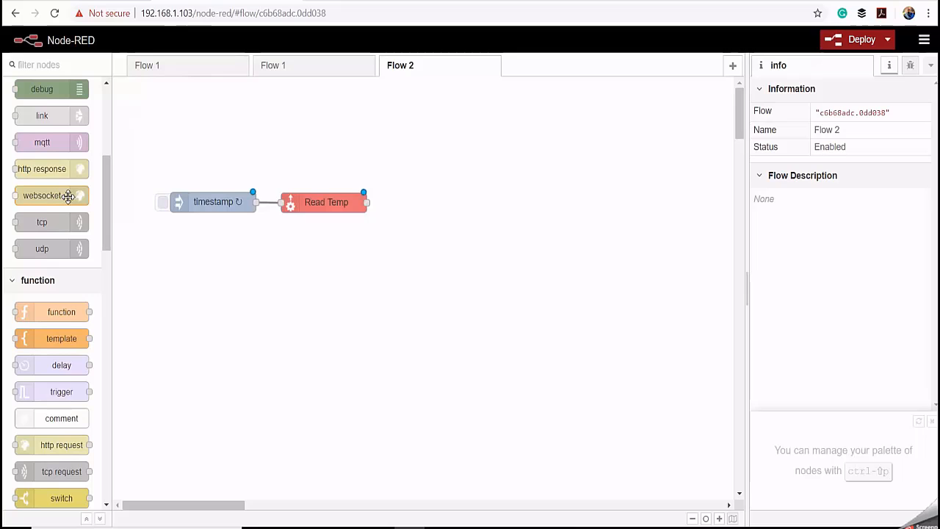
drag(46, 311, 438, 208)
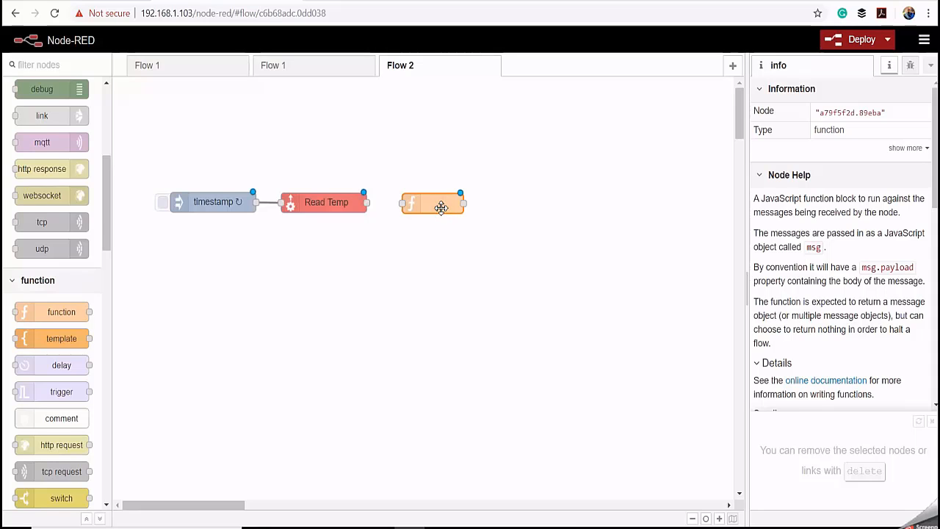
- Configure the function node with the code msg.payload=(msg.payload-32)*(5/9); return msg; and name it Convert To Celsius
double_click(441, 212)
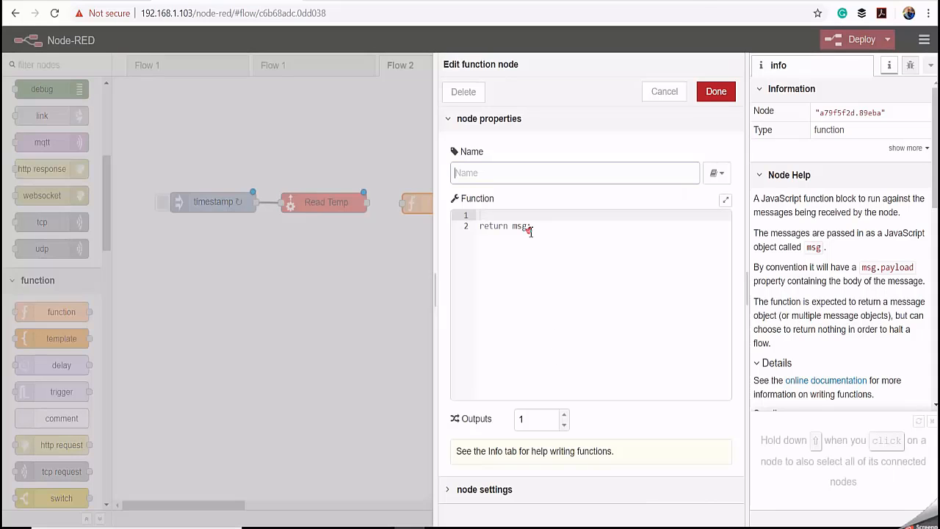
drag(534, 228, 474, 219)
right_click(490, 229)
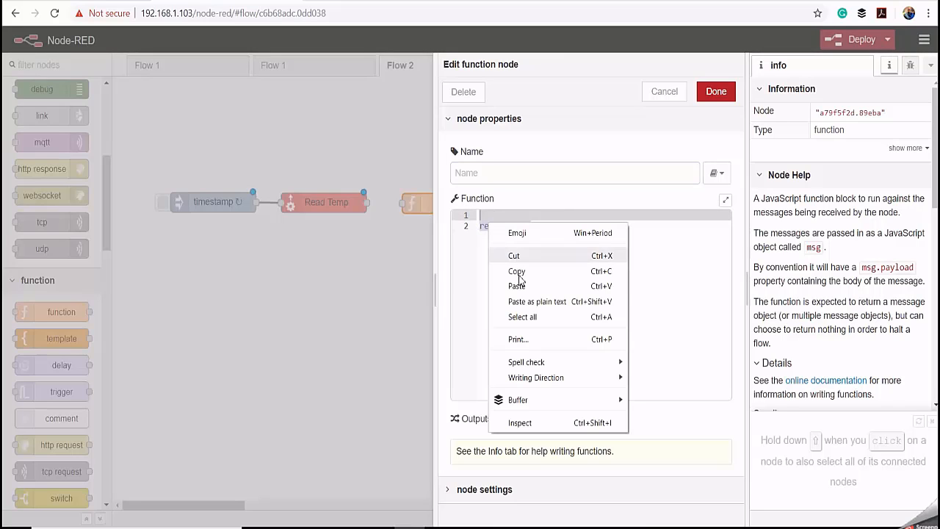
click(492, 286)
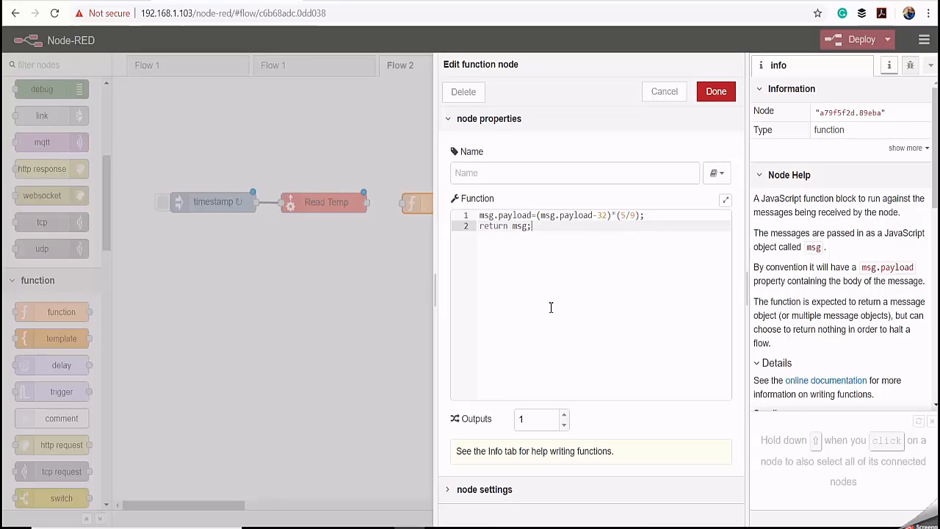
click(473, 179)
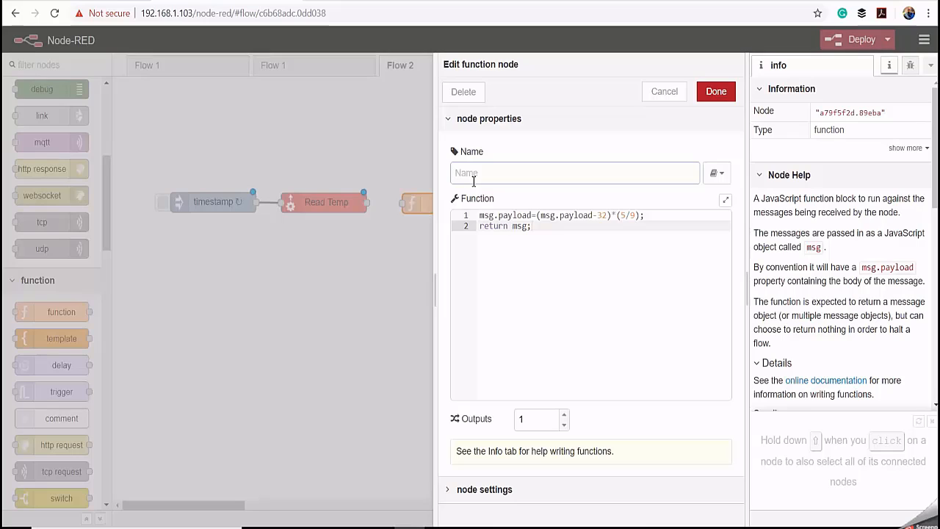
text(Convert To Celsius)
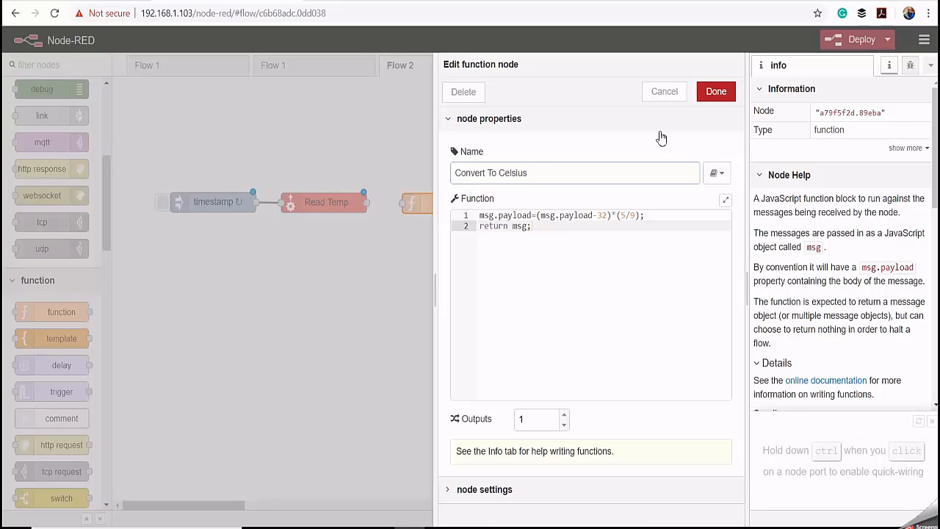
click(715, 91)
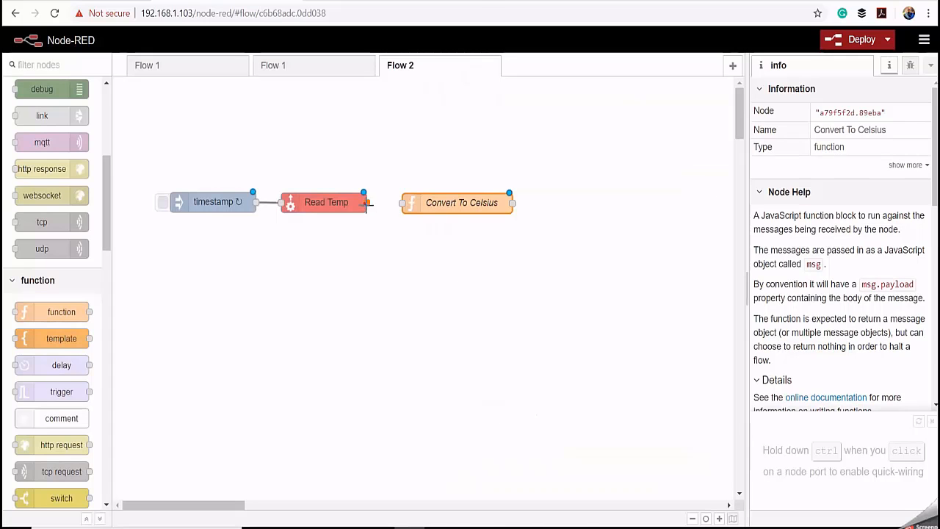
- Wire the Read Temp output to the Convert To Celsius node, and place an mqtt output node beside it
drag(366, 204, 404, 203)
click(425, 222)
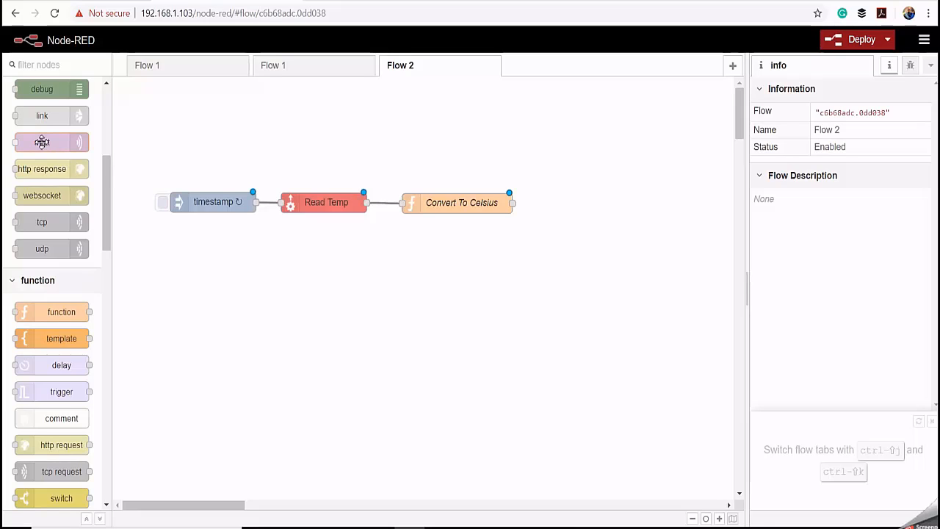
drag(42, 143, 585, 201)
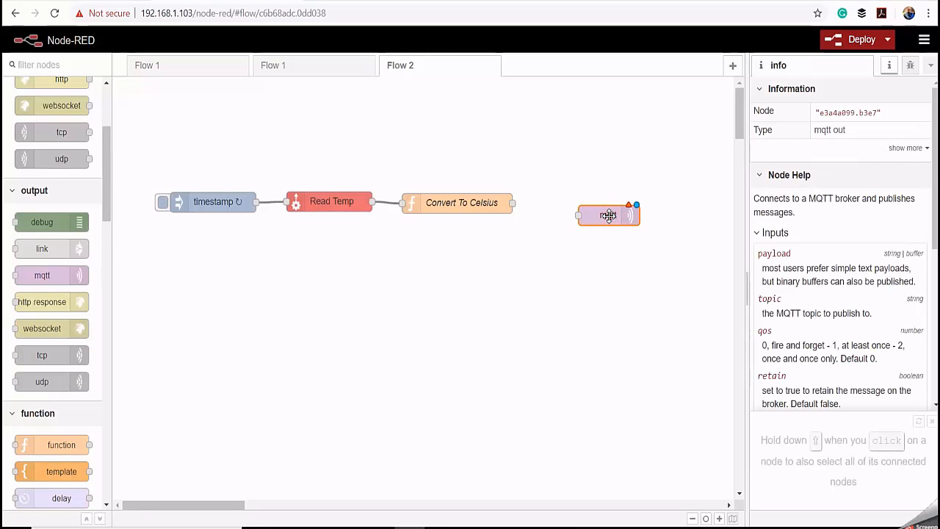
- Open the IoT Hub Broker configuration from the mqtt node and set its port to 8883
double_click(608, 217)
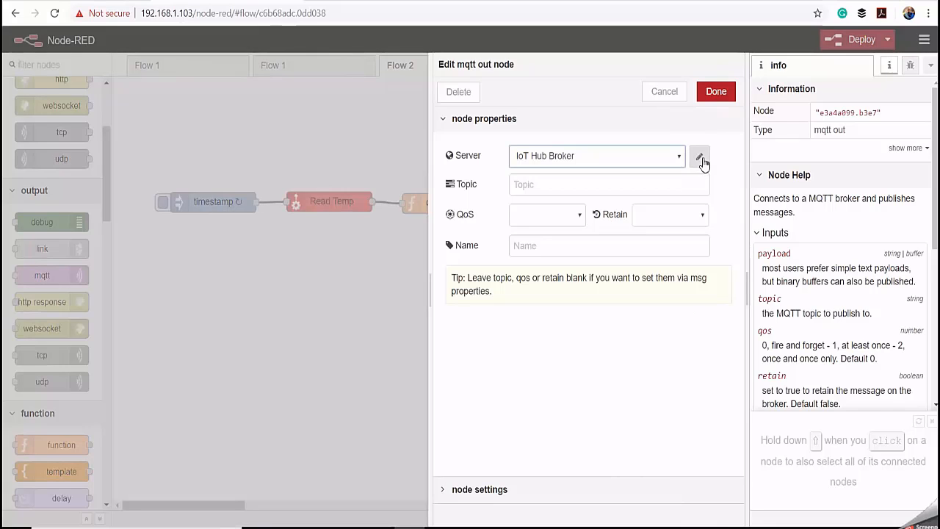
click(701, 159)
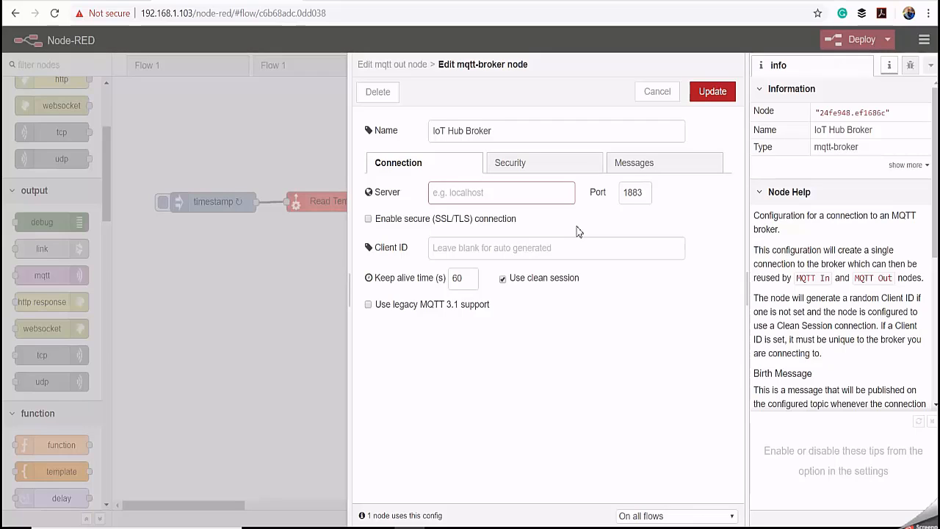
click(626, 192)
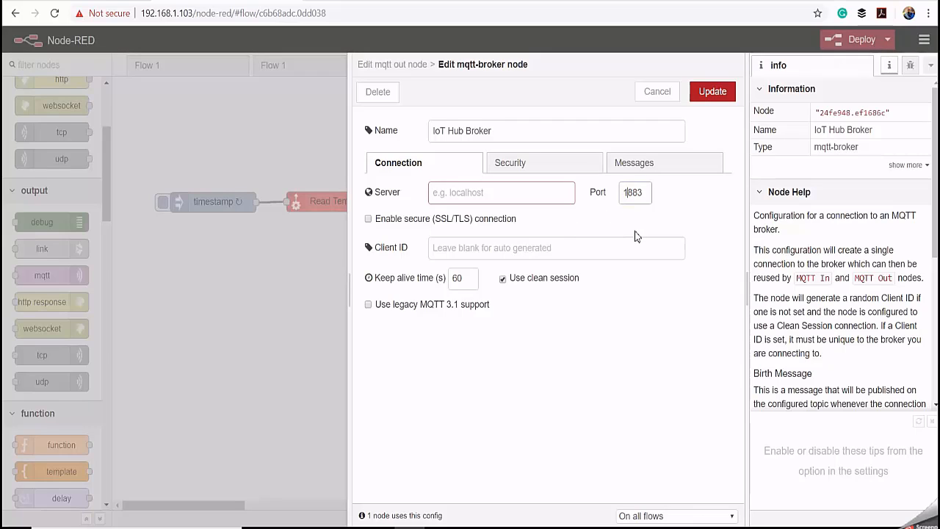
key(BackSpace)
text(8)
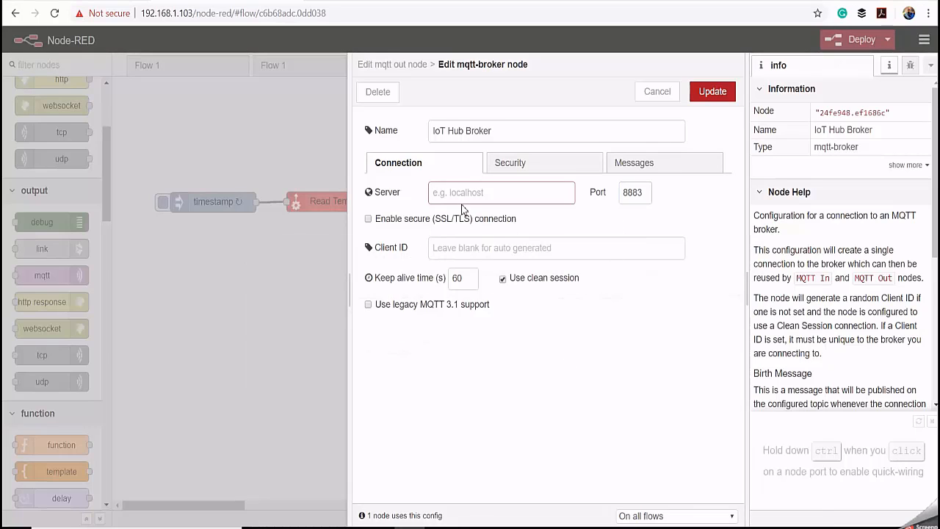
- Set the broker's server address to ssl://myazurecourseiothub.azure-devices.net
click(441, 193)
right_click(441, 194)
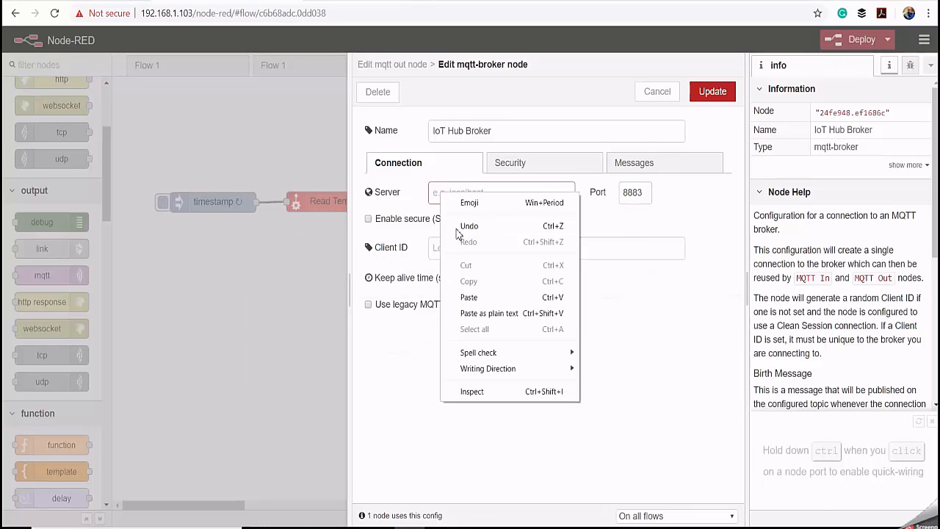
click(482, 297)
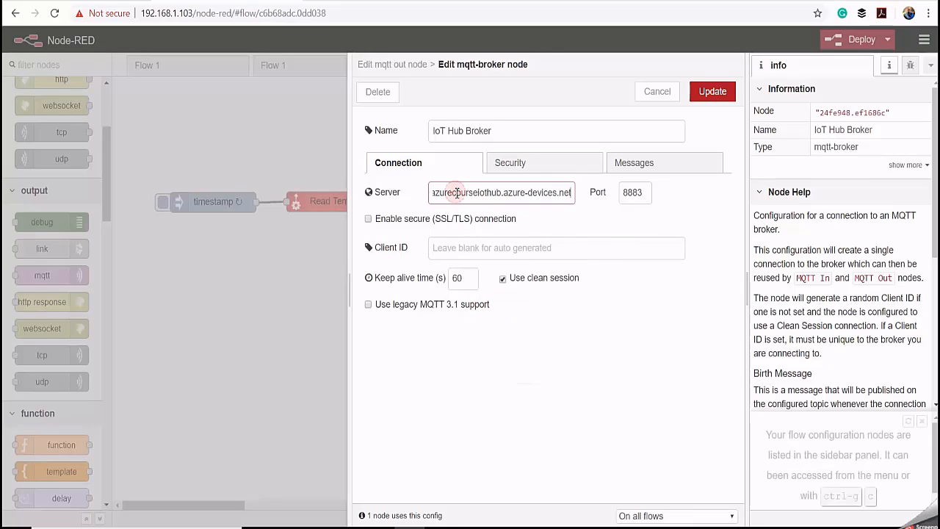
drag(456, 193, 408, 195)
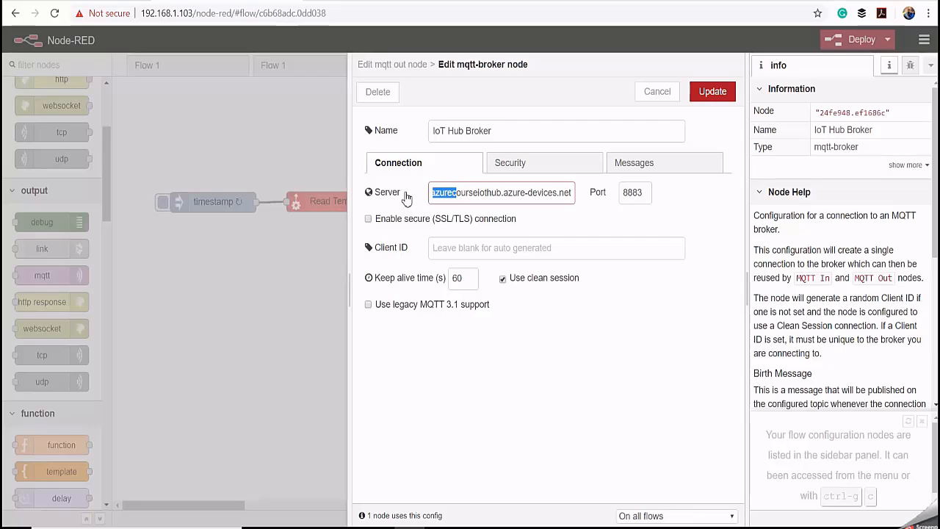
click(479, 192)
click(435, 194)
text(ssl://my)
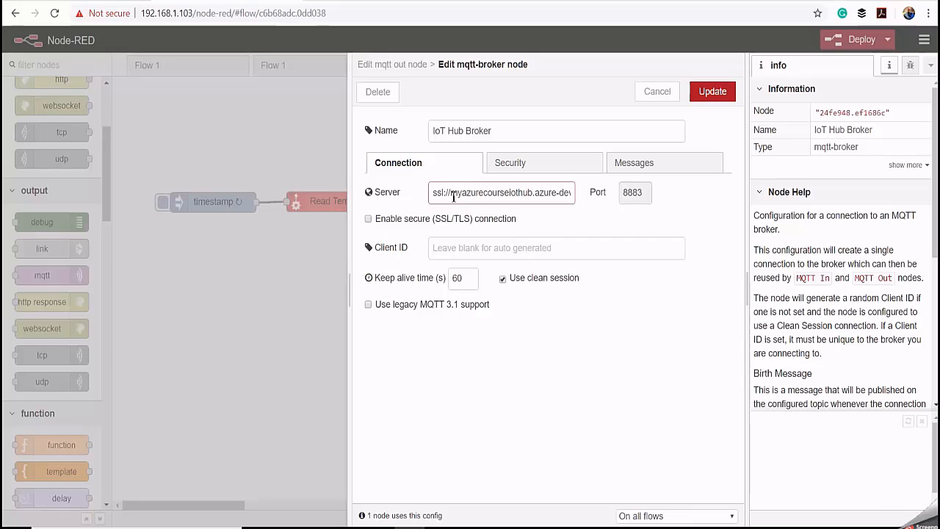
drag(451, 195, 631, 193)
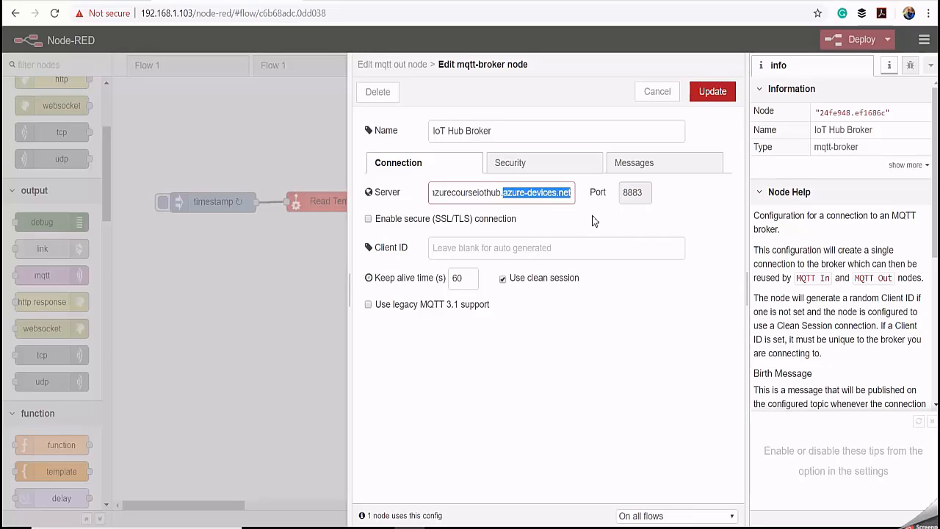
- Set the broker's client ID to myepiccontroller
click(542, 243)
click(438, 247)
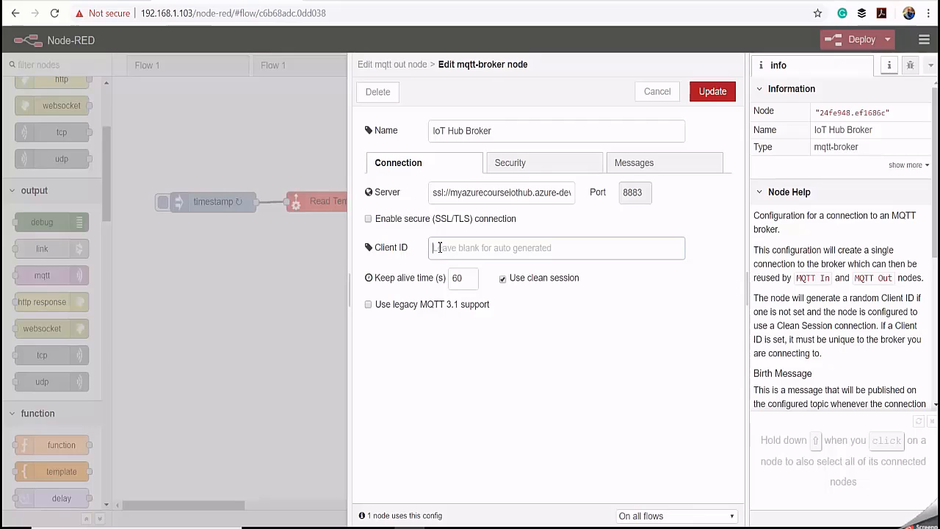
text(mye)
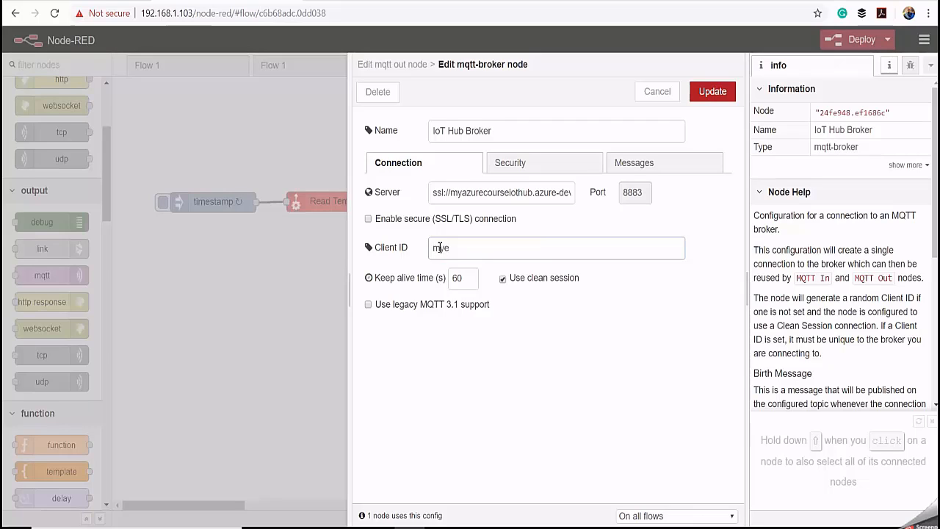
text(piccontroll)
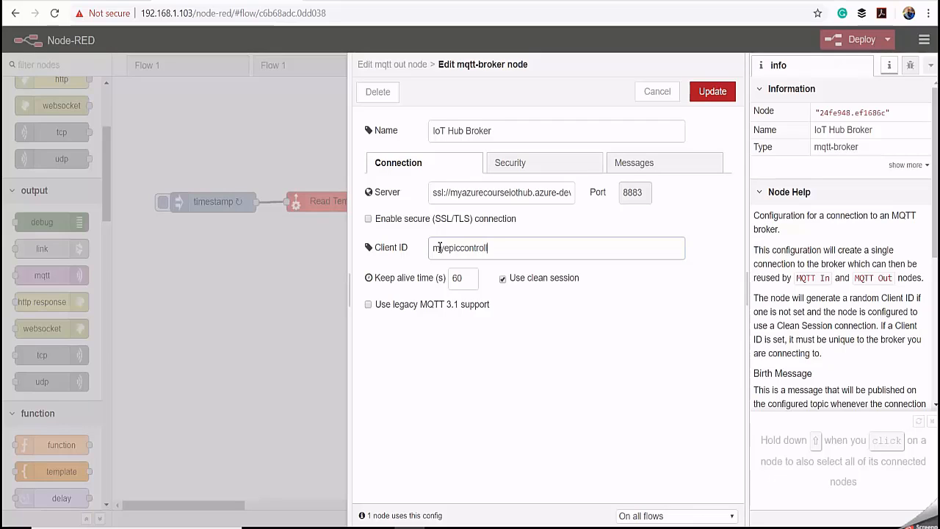
text(er)
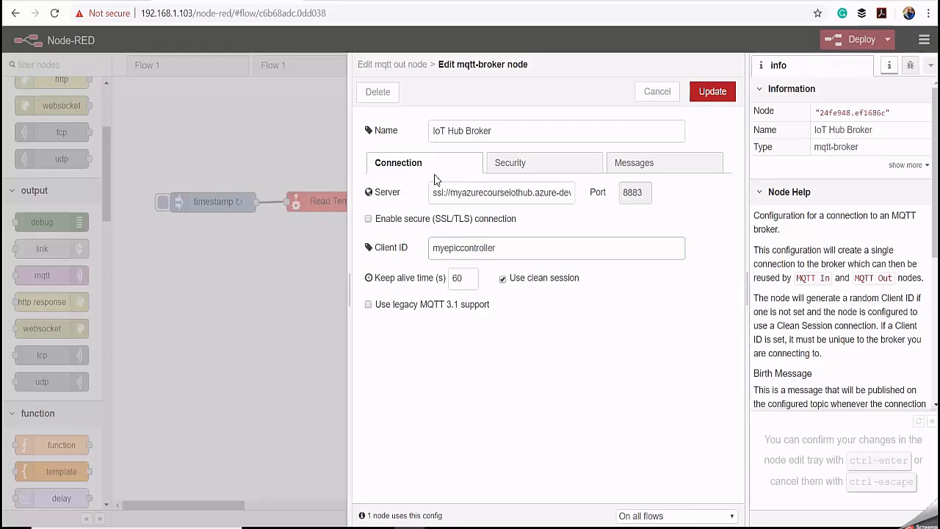
- Enter myazurecourseiothub.azure-devices.net/myepiccontroller as the username in the broker's security settings
click(524, 165)
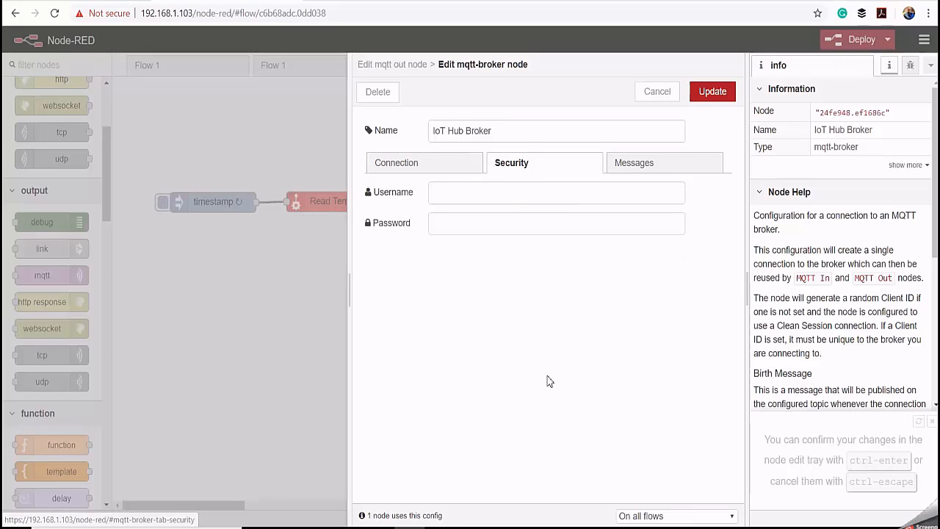
click(440, 193)
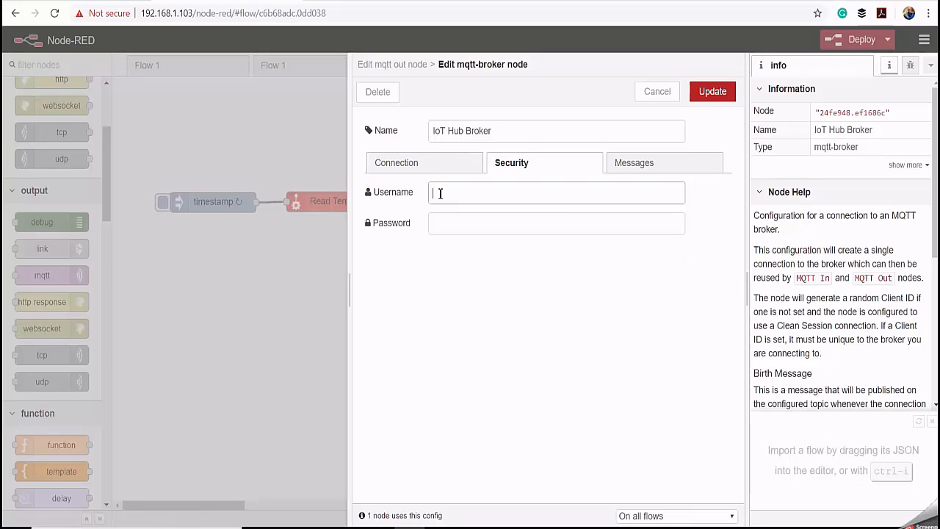
text(myazurecourseiothub.azure-devices.net/myepiccontroller)
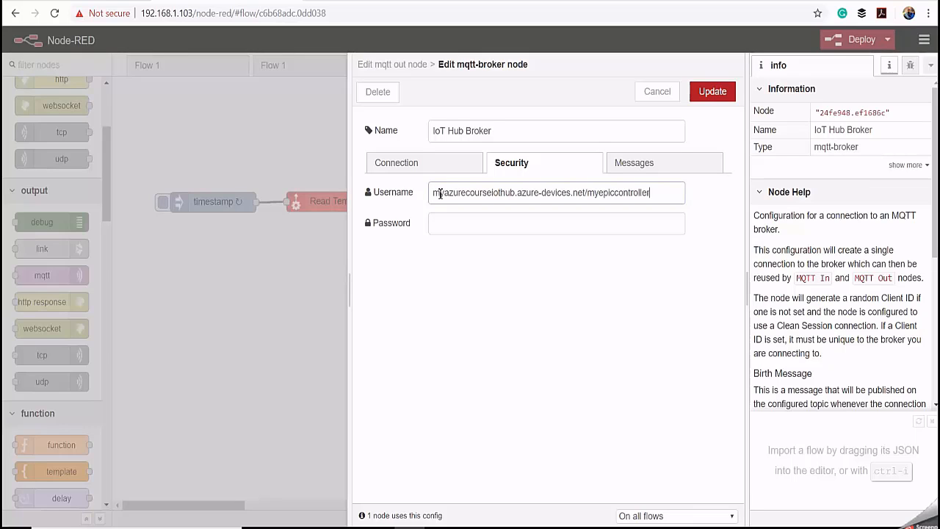
double_click(515, 193)
click(517, 193)
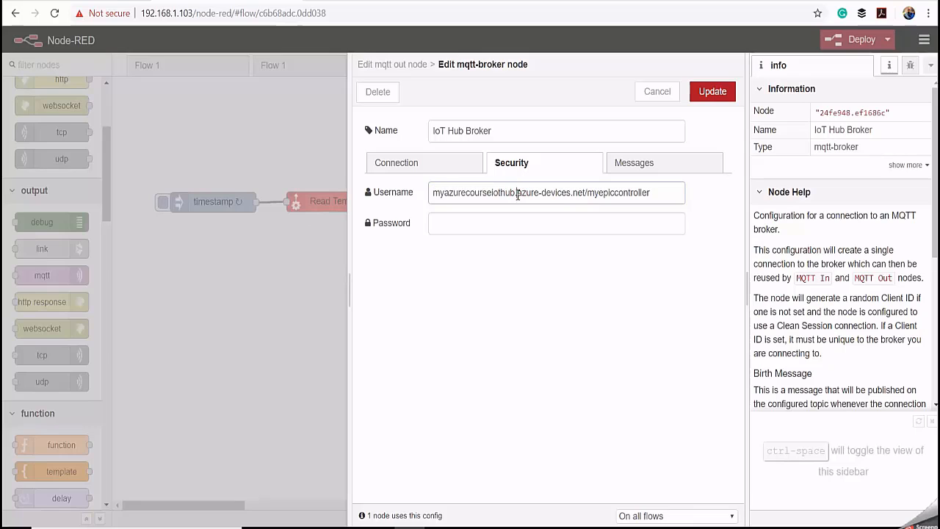
drag(515, 193, 586, 193)
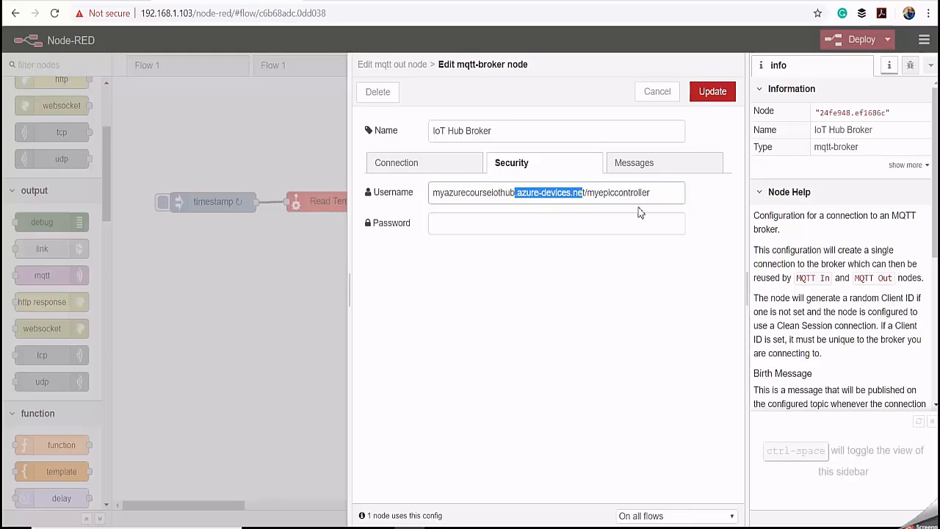
click(667, 193)
drag(659, 193, 586, 194)
click(617, 314)
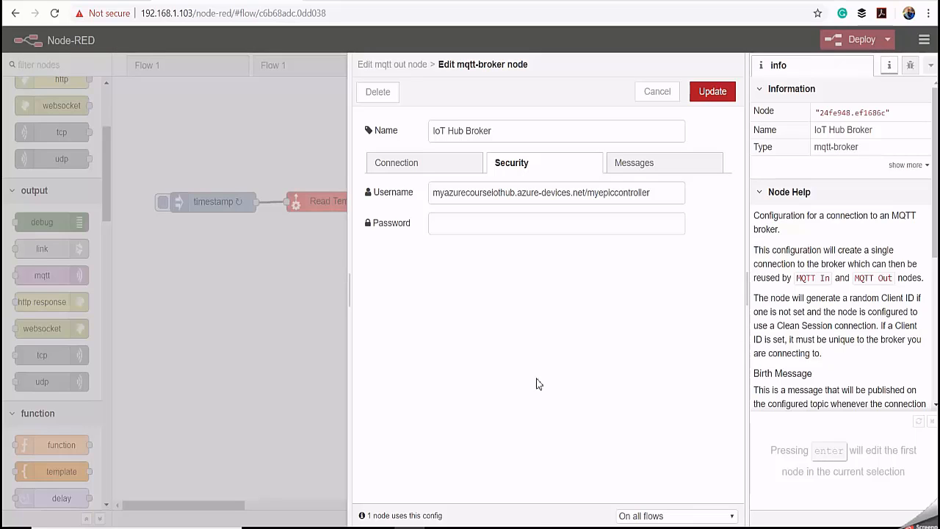
- Copy the shared access signature token from the Notepad++ document and paste it into the IoT Hub Broker's password field in Node-RED
click(531, 527)
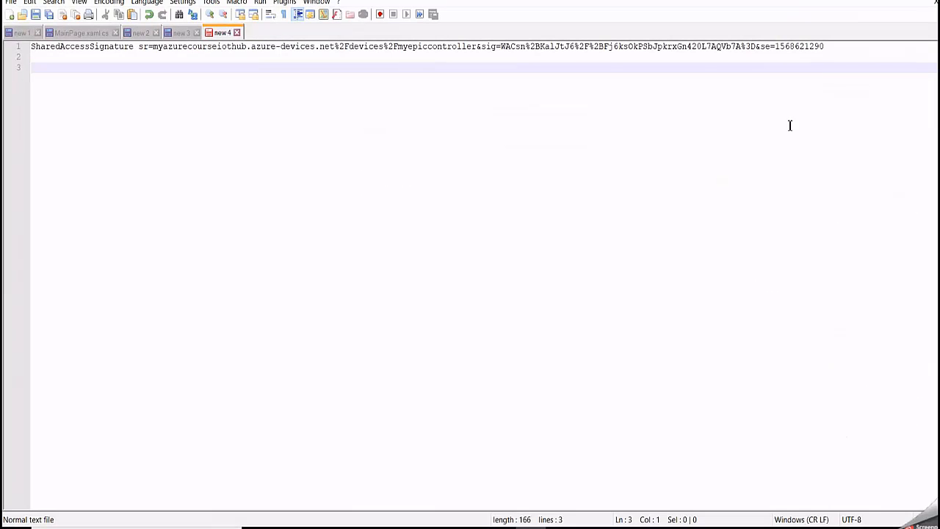
drag(828, 46, 22, 50)
right_click(50, 50)
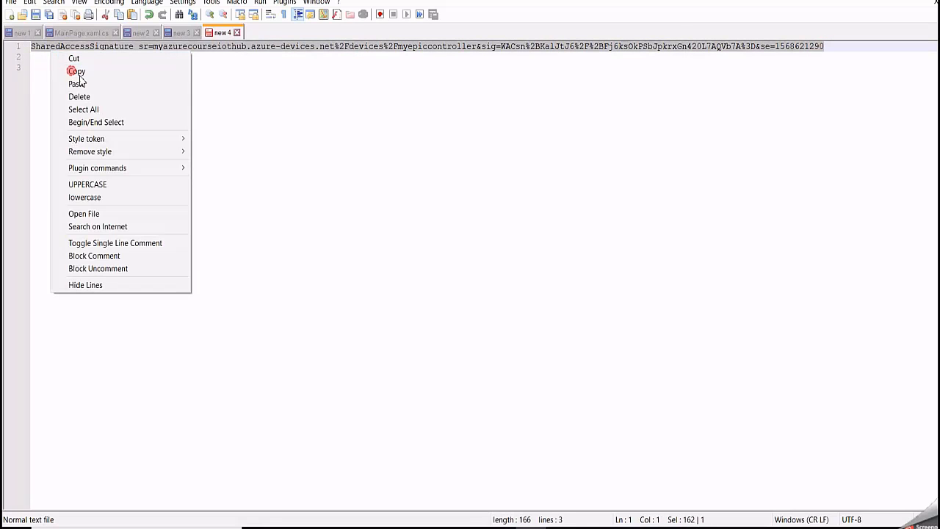
click(78, 69)
click(410, 527)
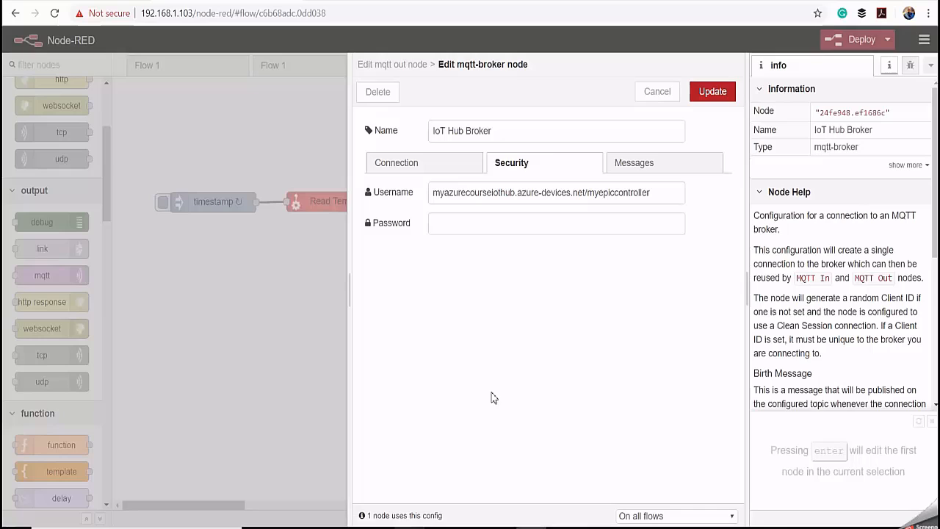
click(473, 220)
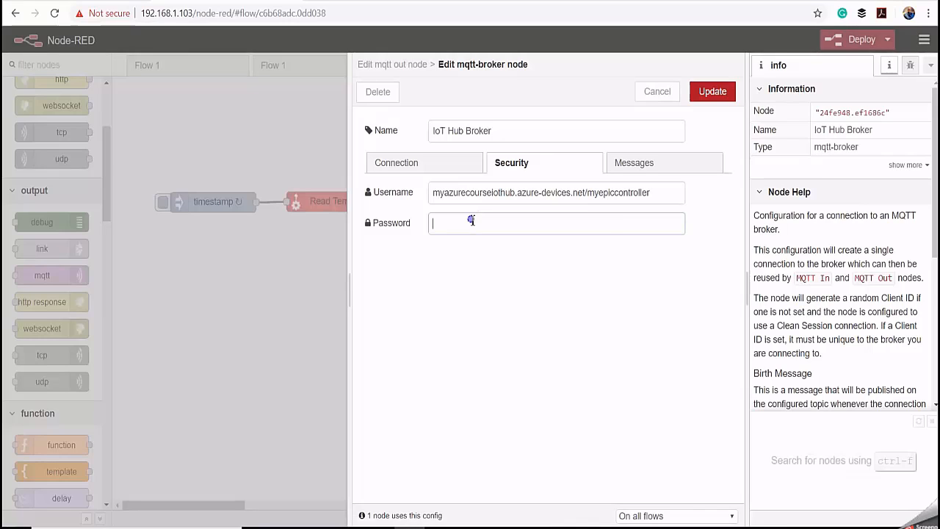
right_click(471, 220)
click(499, 324)
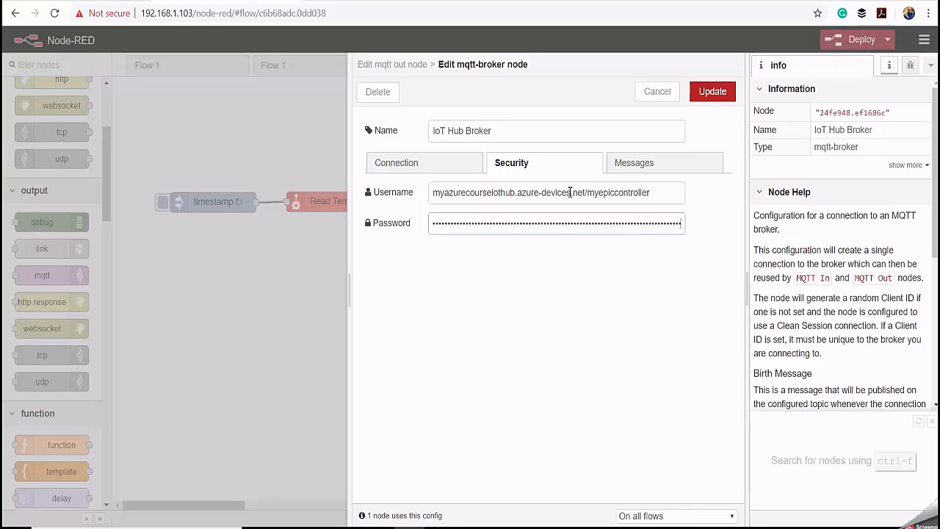
- Enable the secure SSL/TLS connection for the IoT Hub Broker, add a new TLS configuration with default options, and save the broker settings
click(454, 170)
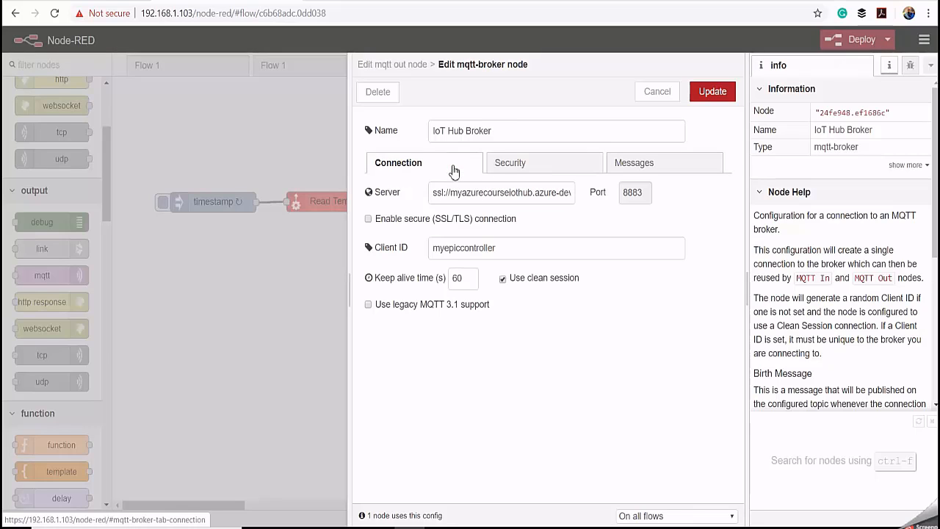
click(369, 219)
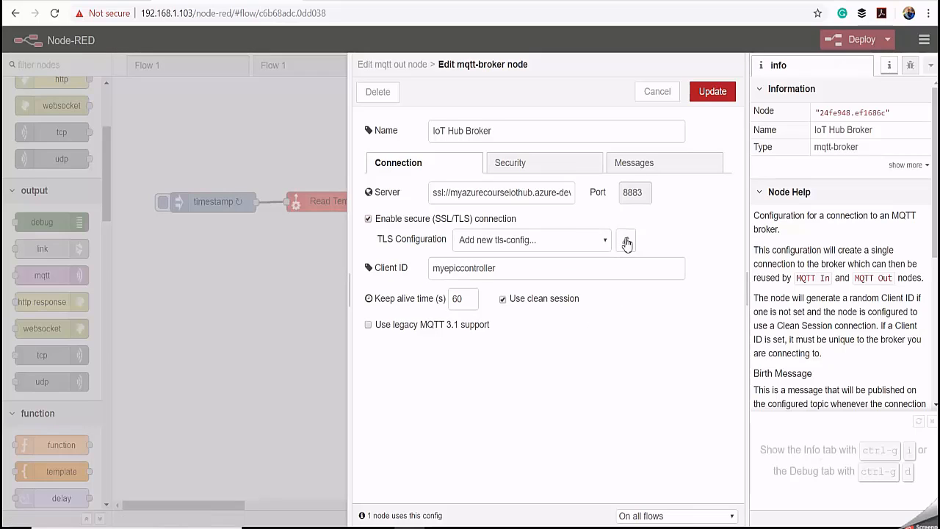
click(624, 239)
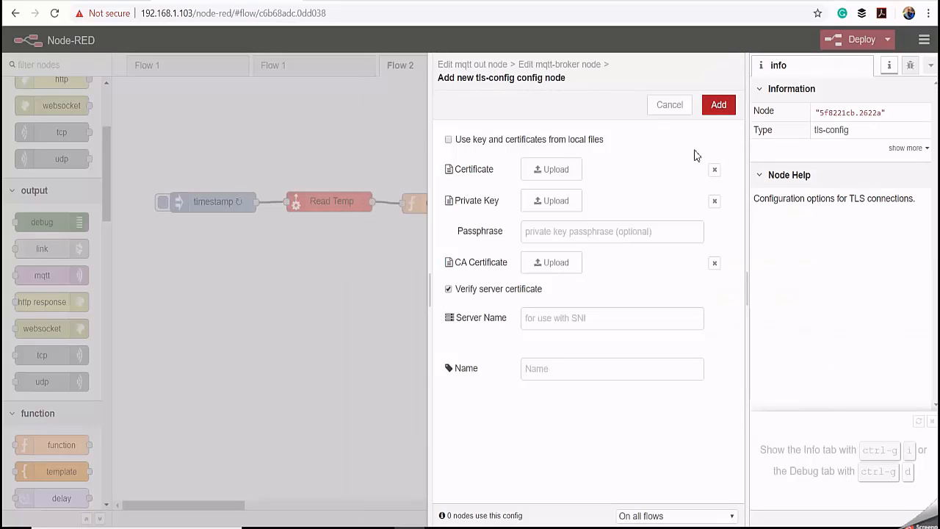
click(717, 105)
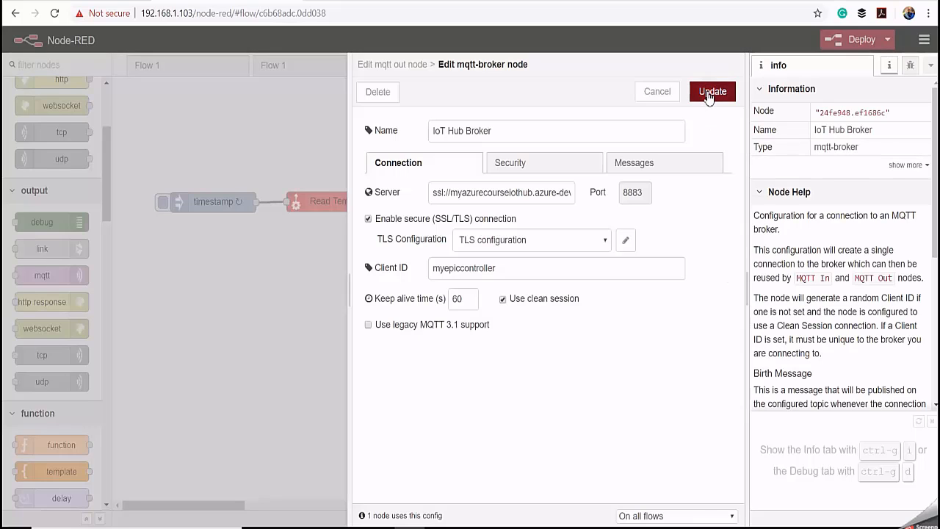
click(711, 93)
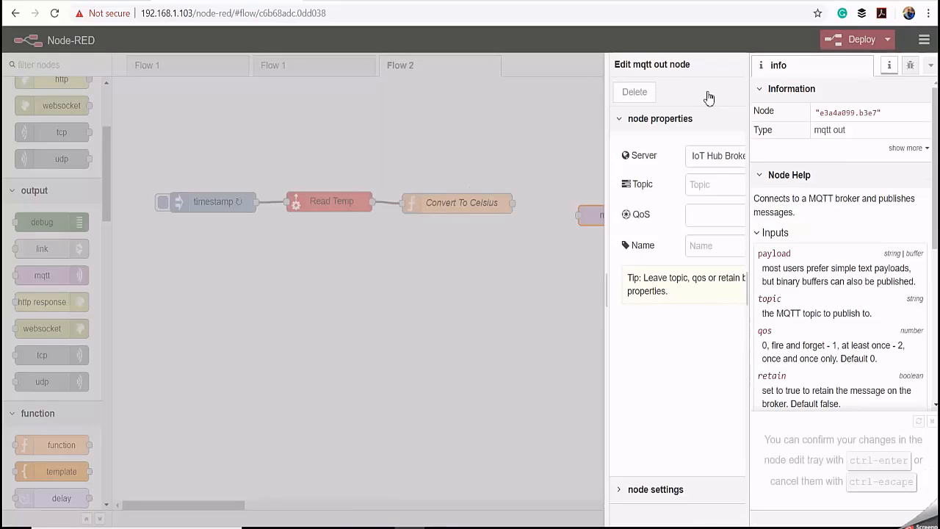
- Set the mqtt out node's topic to devices/myepiccontroller/messages/events/tempData
click(533, 182)
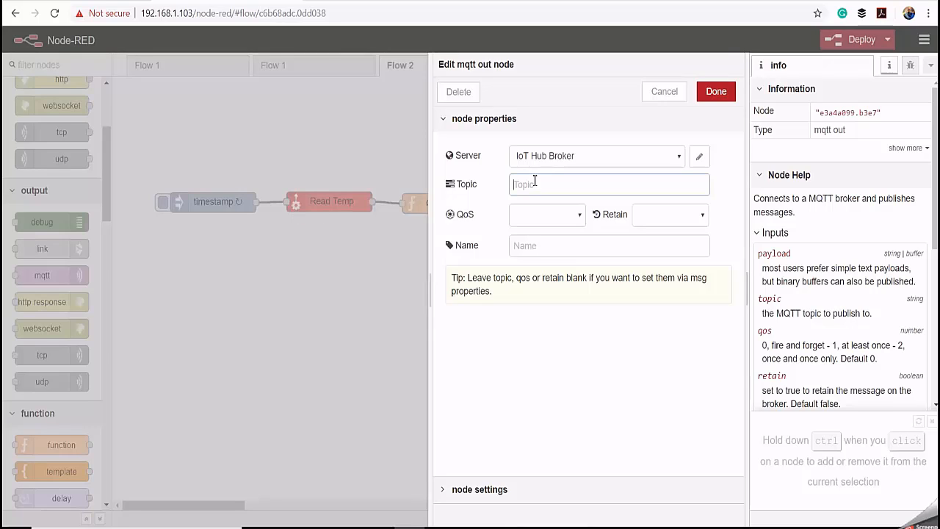
key(ctrl+v)
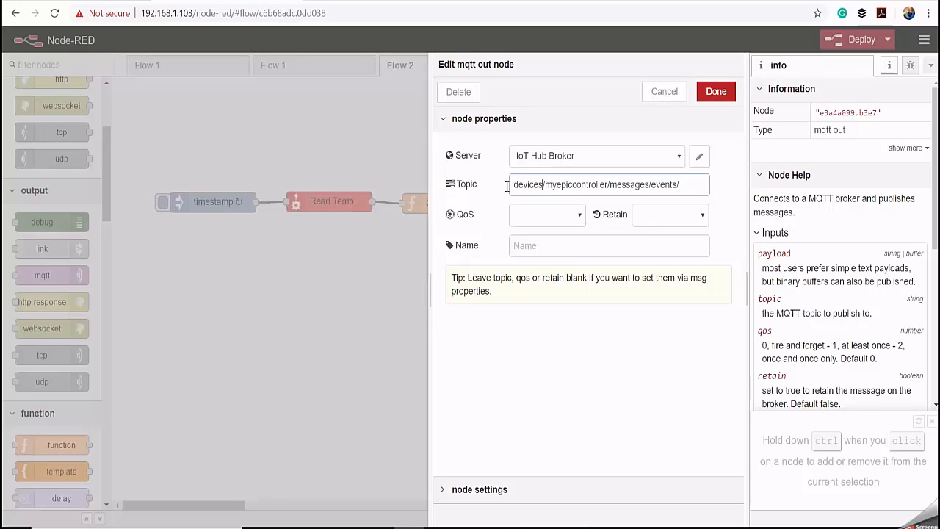
drag(543, 184, 508, 186)
click(573, 184)
drag(609, 184, 547, 187)
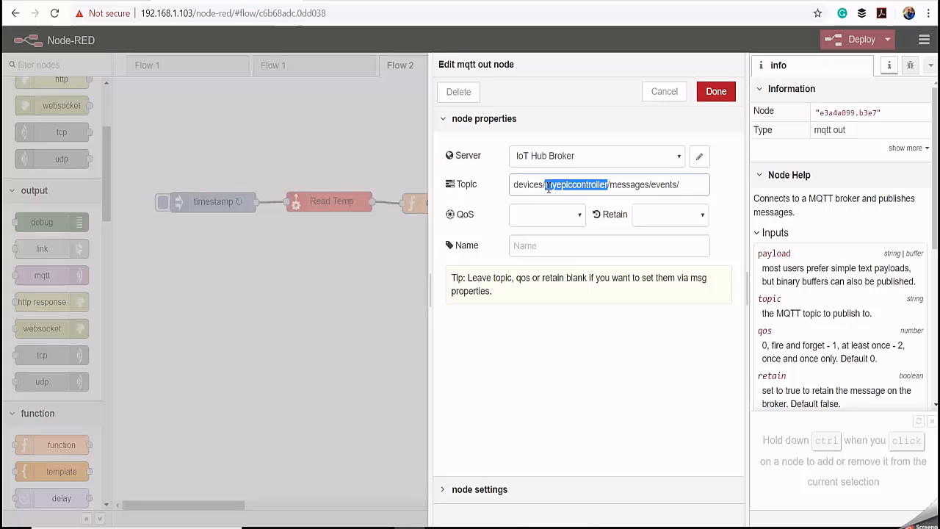
click(593, 185)
double_click(649, 187)
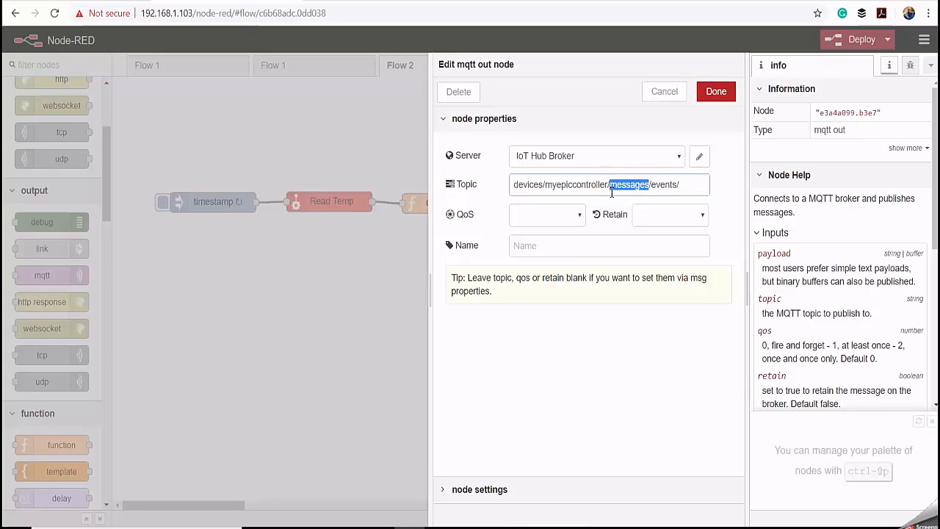
click(676, 185)
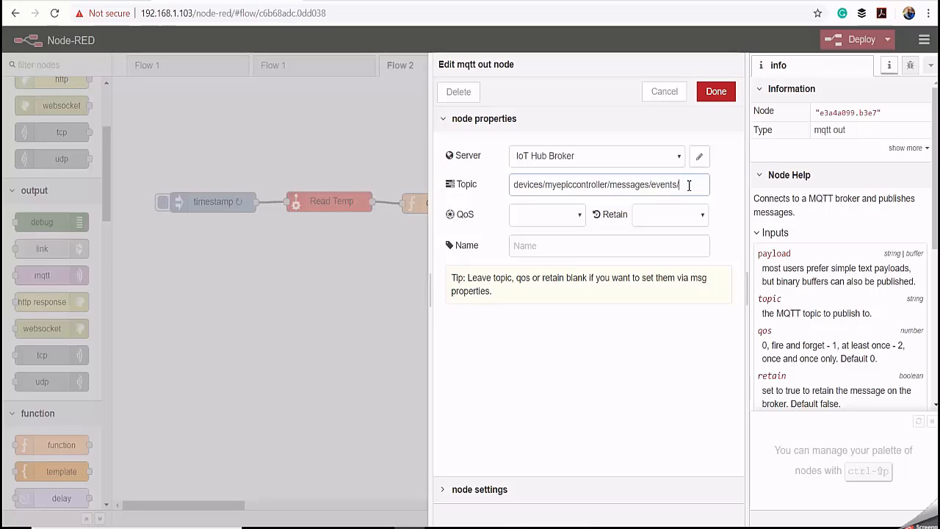
text(tempData)
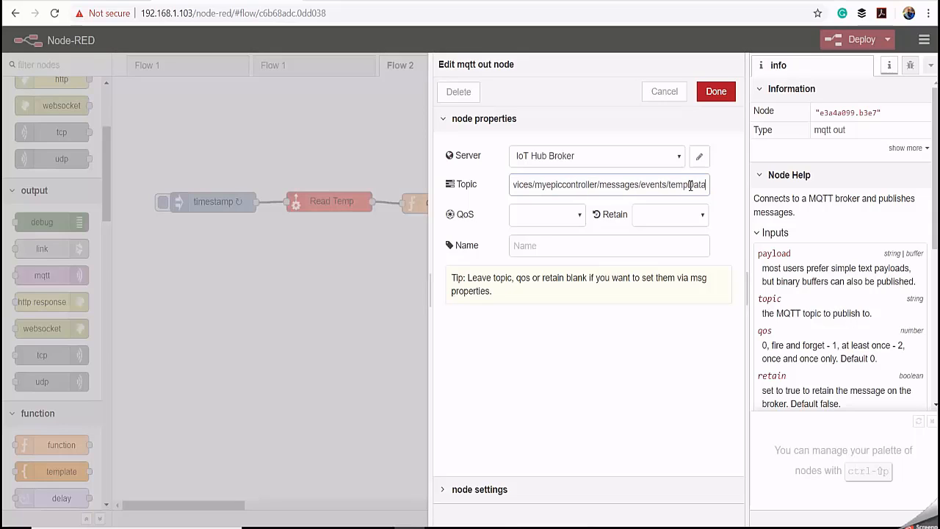
- Name the mqtt out node Publish To IoT Hub and save its properties
click(534, 246)
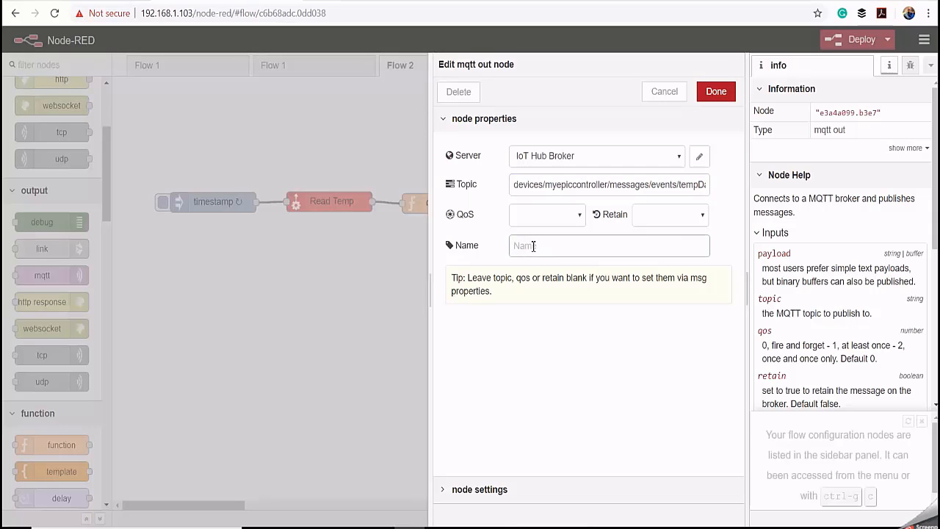
text(Publish To IoT)
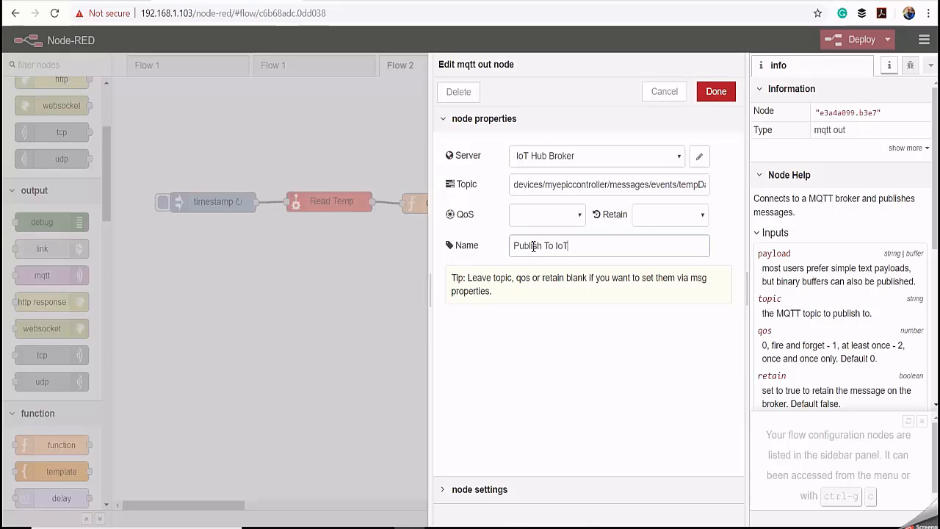
text( Hub)
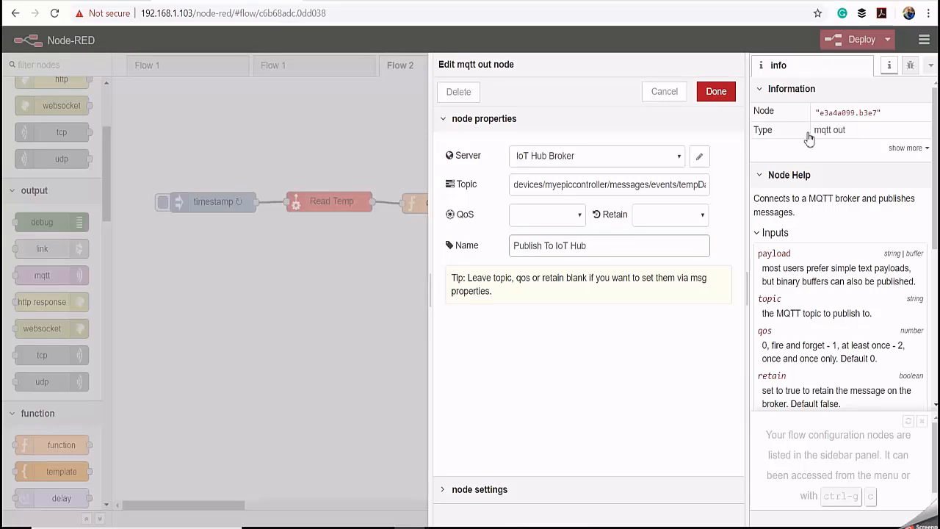
click(723, 96)
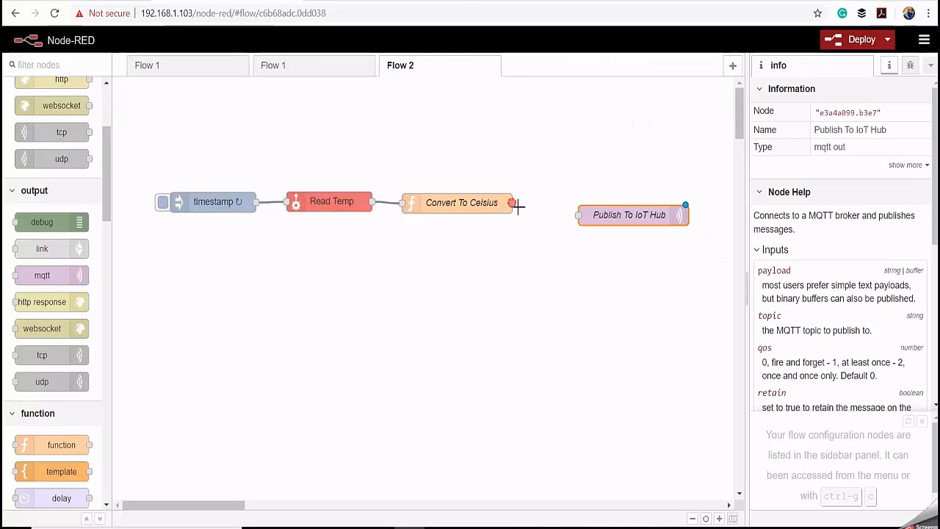
- Wire the Convert To Celsius output to the Publish To IoT Hub node and deploy the flow
click(578, 215)
click(632, 244)
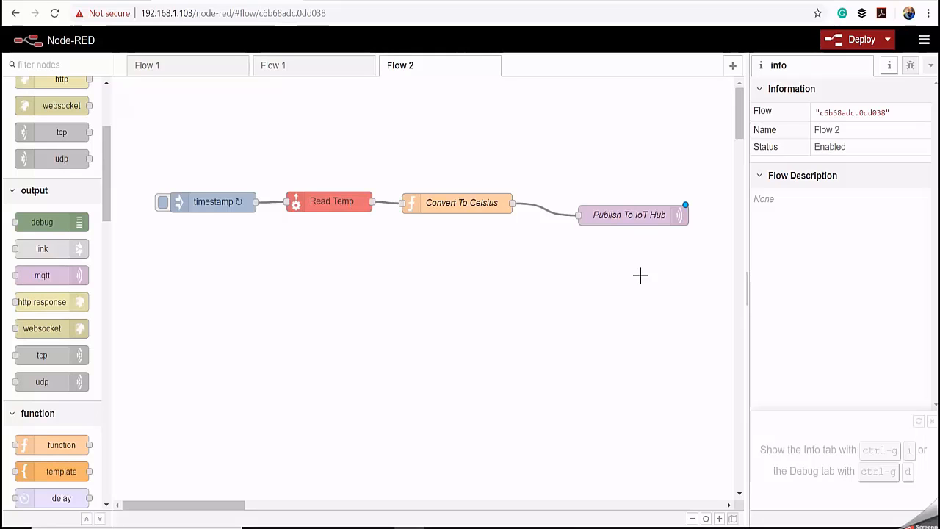
click(857, 40)
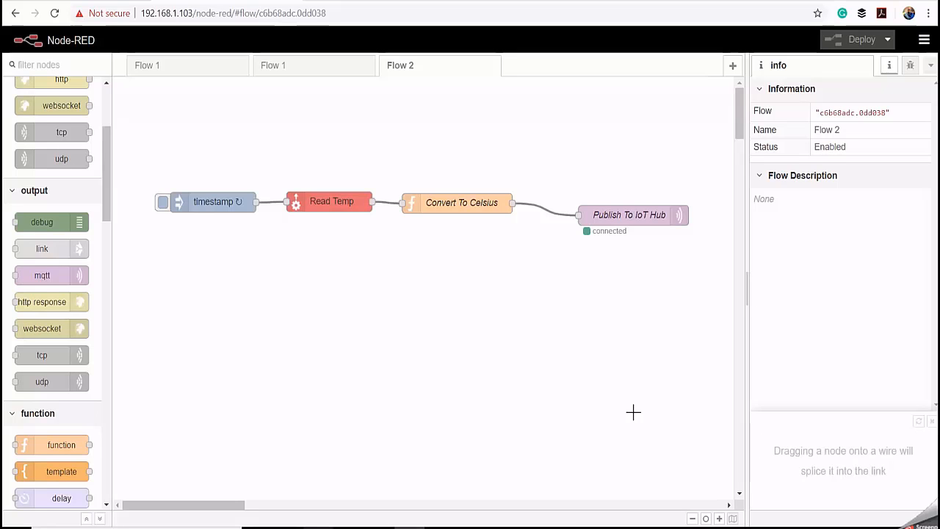
- Copy the iothubowner primary connection string from the Azure portal and apply it as the IoT Hub connection string in Device Explorer Twin
click(653, 527)
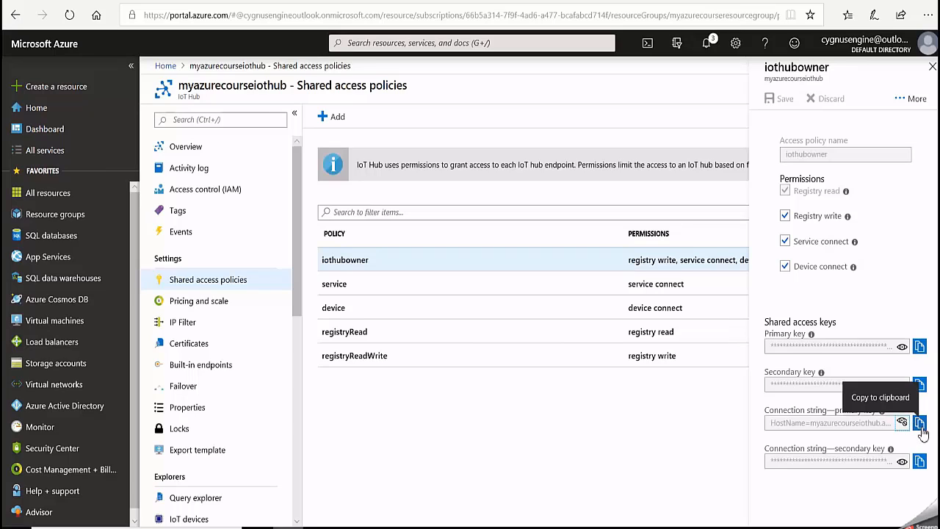
click(919, 424)
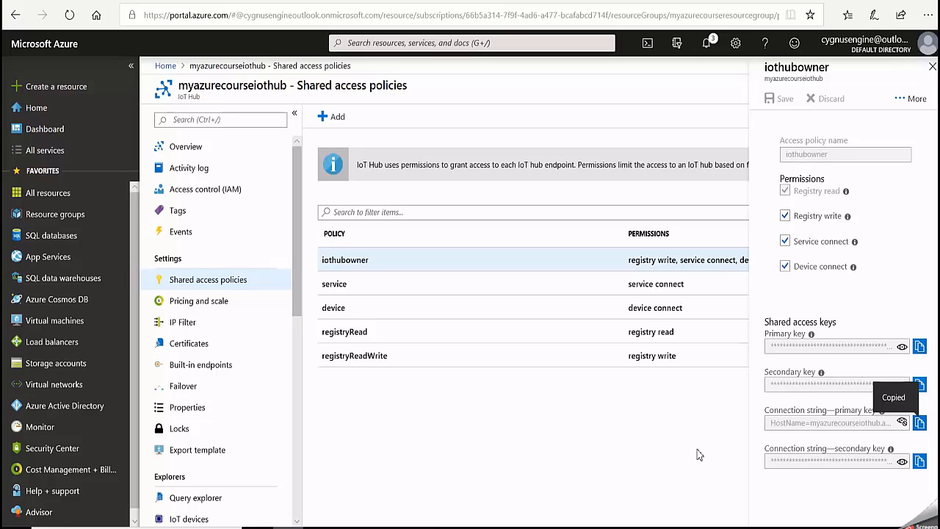
click(652, 526)
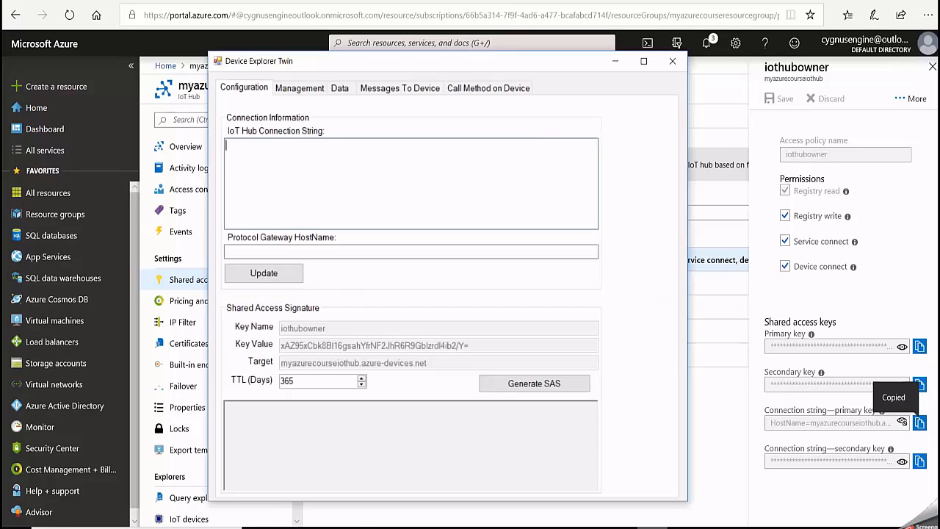
right_click(232, 142)
click(262, 199)
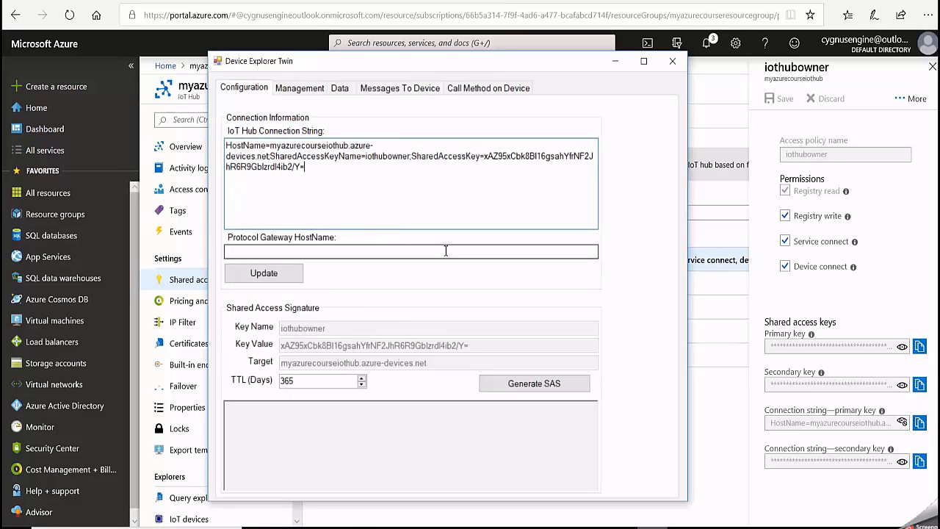
click(263, 272)
click(491, 313)
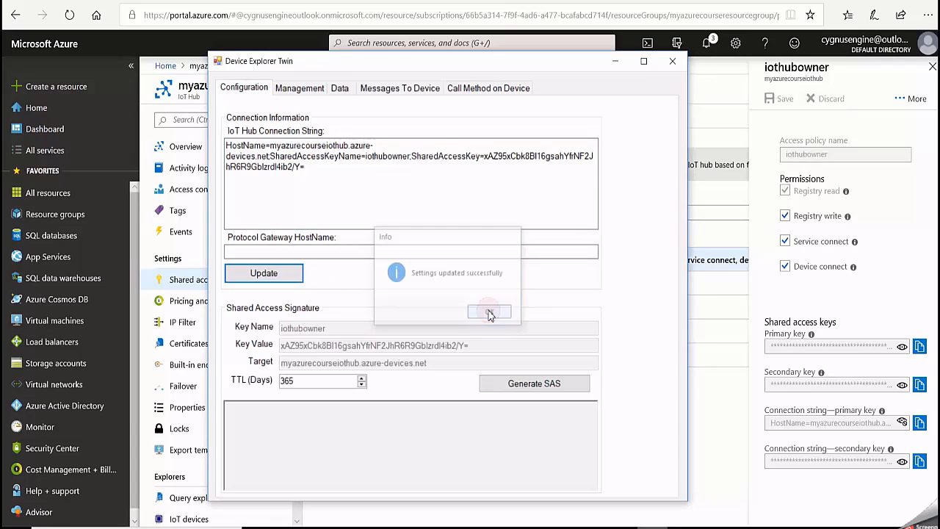
- Review the hub's registered devices with a widened Id column, and start monitoring device data from myazurecourseiothub
click(292, 89)
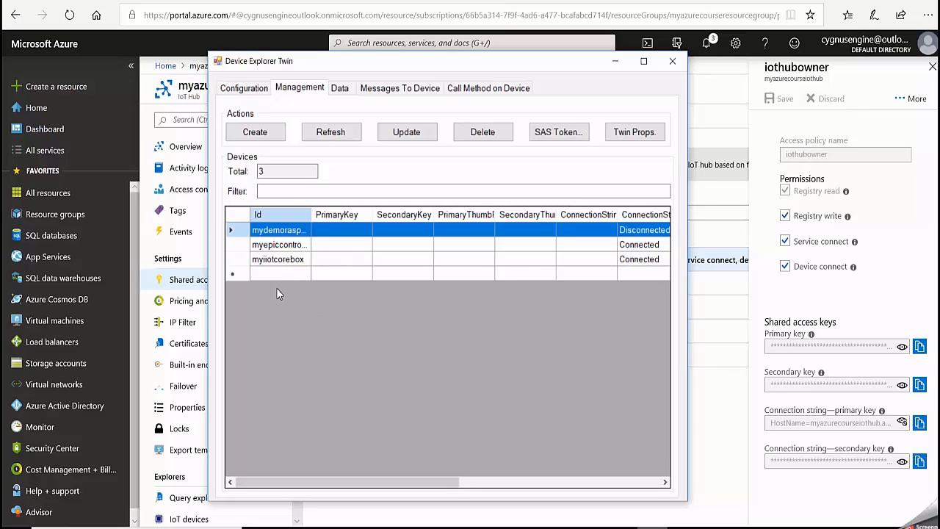
drag(312, 213, 321, 214)
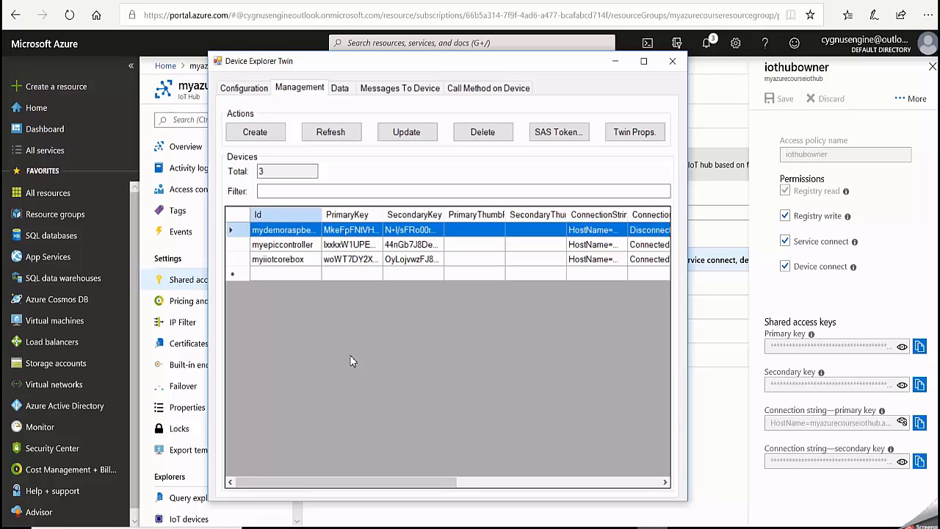
click(339, 89)
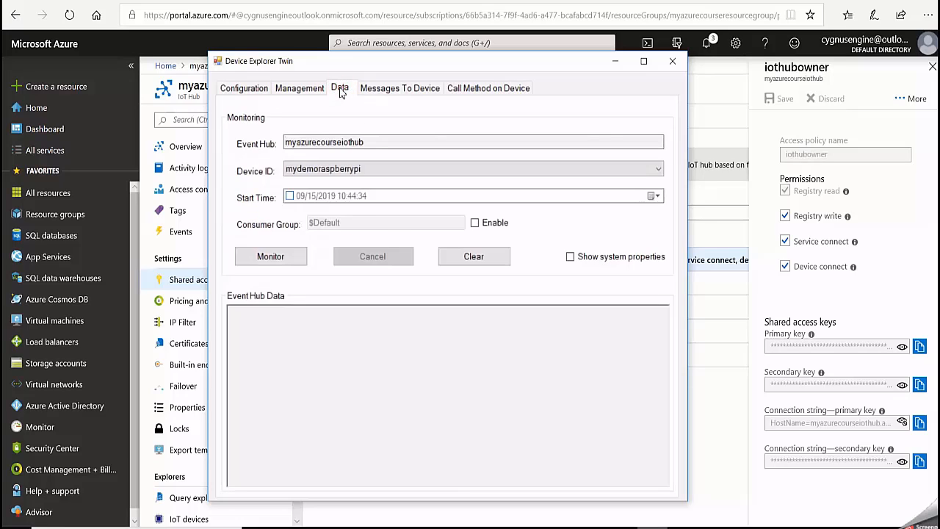
click(310, 170)
click(290, 258)
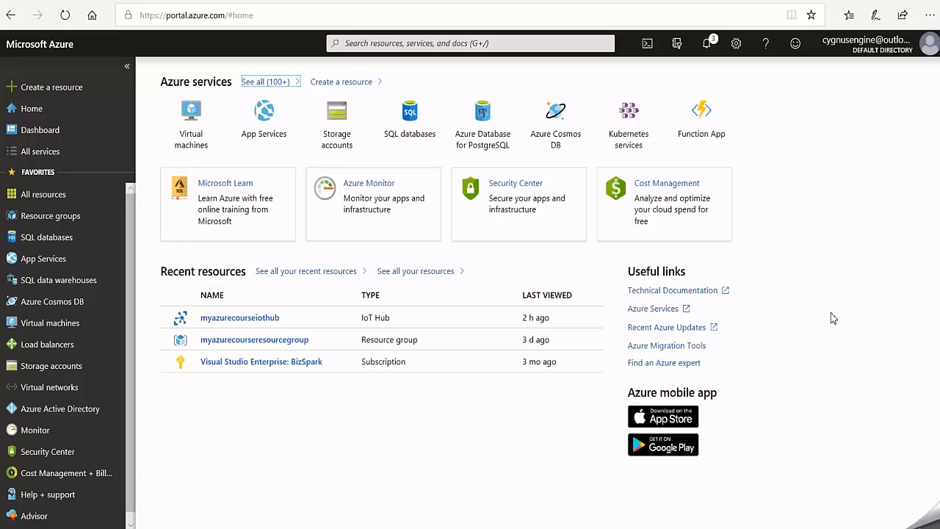
- Start creating a SQL database in the Azure portal and select myazurecourseresourcegroup as its resource group
click(53, 246)
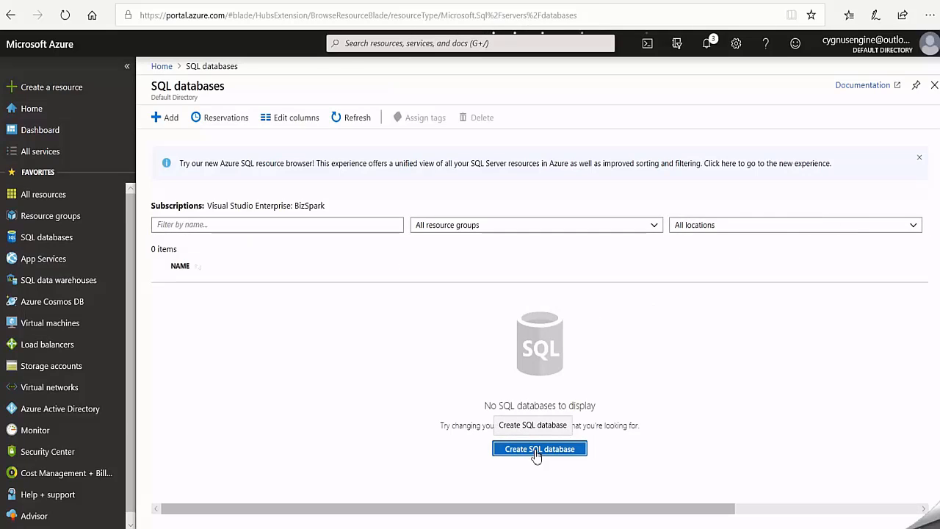
click(536, 452)
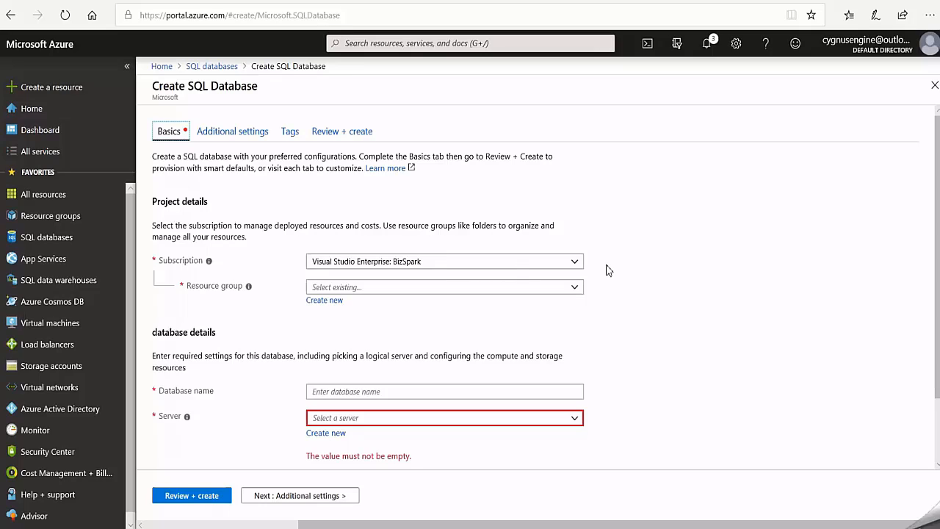
click(574, 288)
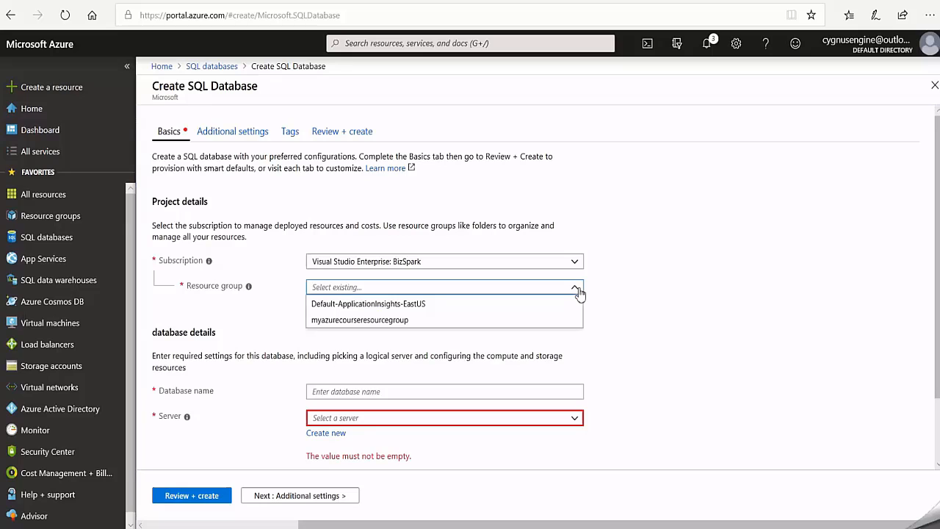
click(395, 324)
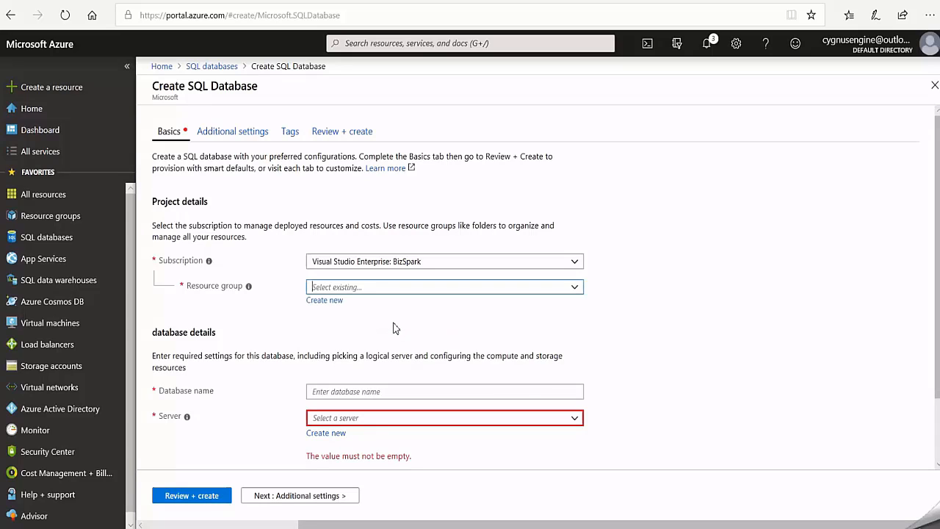
- Name the new SQL database myazurecoursedb
click(333, 394)
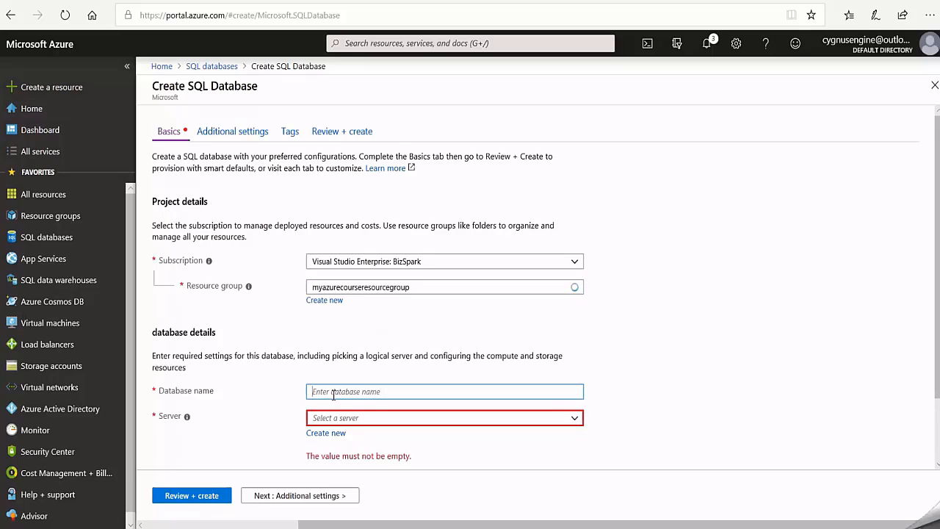
text(myazurecoursedb)
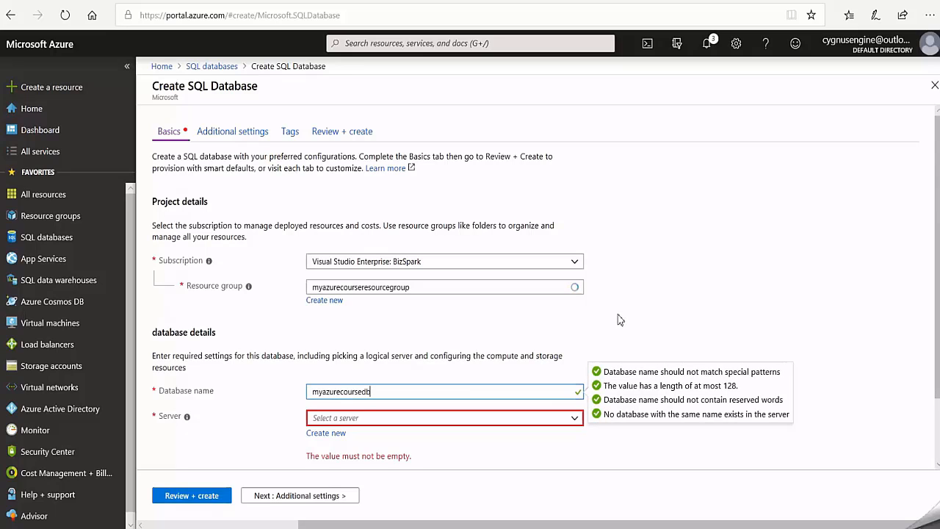
- Start a new server for the database, named myazurecourseserver with the server admin login myazurecourseadmin
click(321, 434)
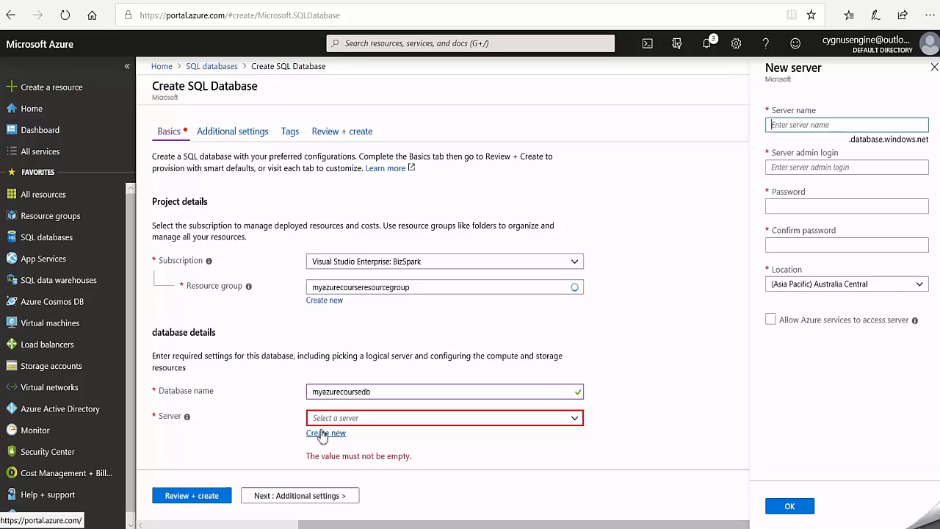
text(myazurecourseserver)
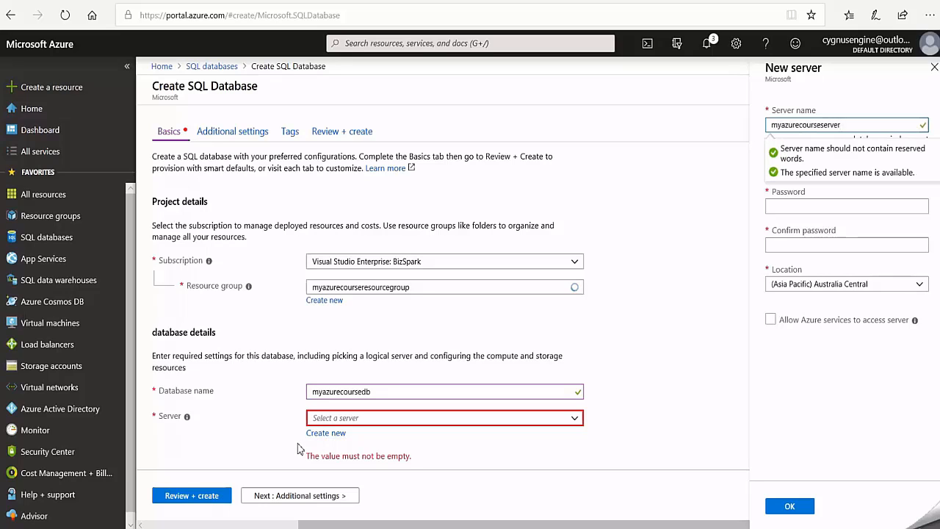
click(795, 167)
text(my)
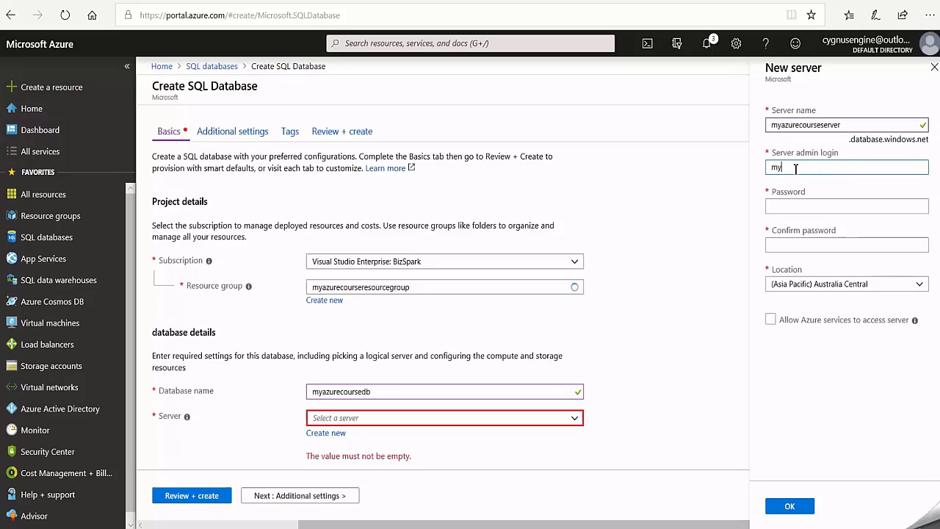
text(azurecourseadmin)
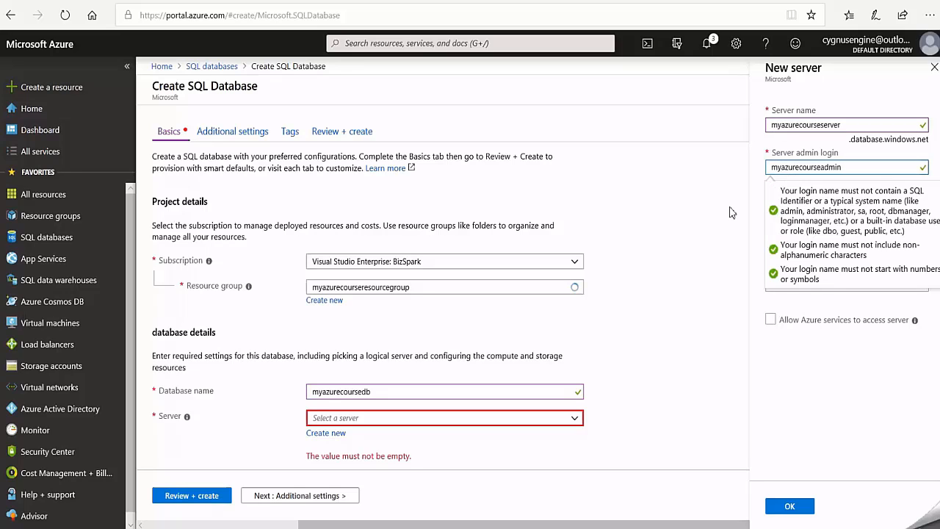
- Enter the server admin password and repeat it in the confirmation field
click(784, 205)
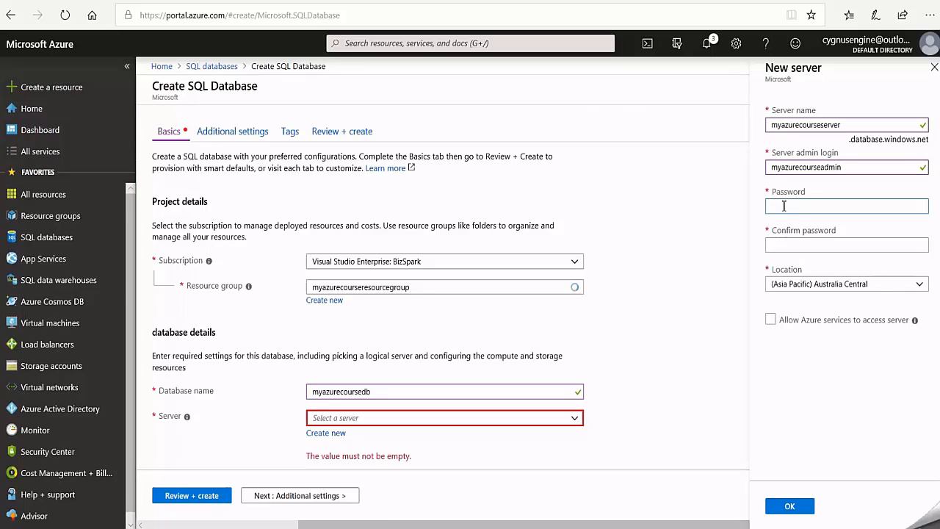
text(P)
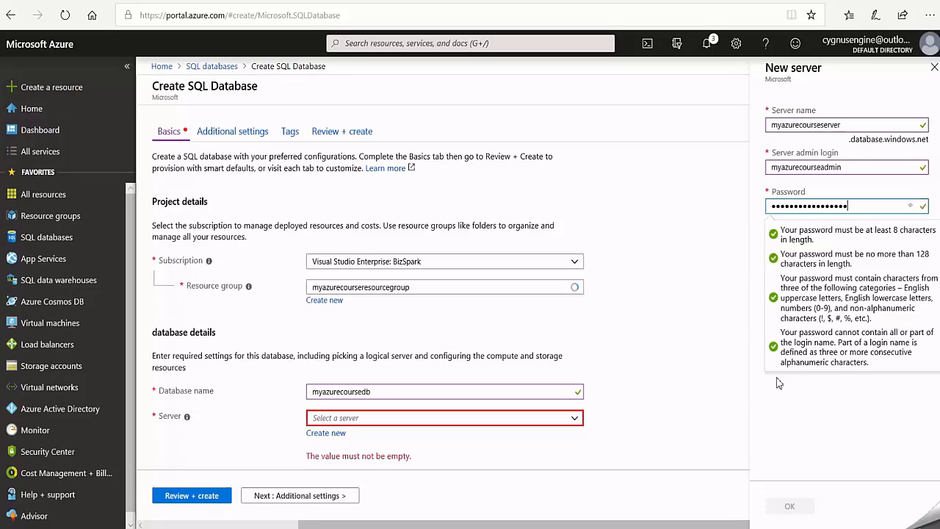
click(776, 380)
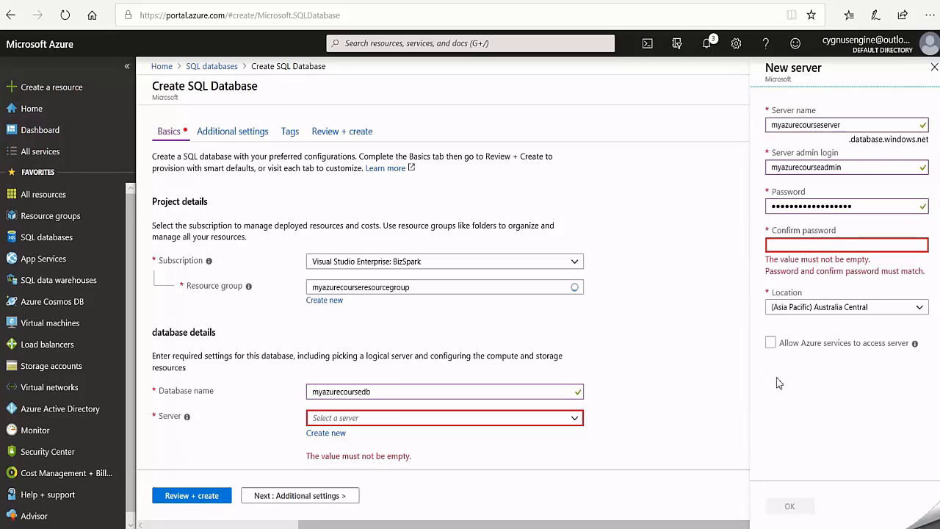
click(789, 246)
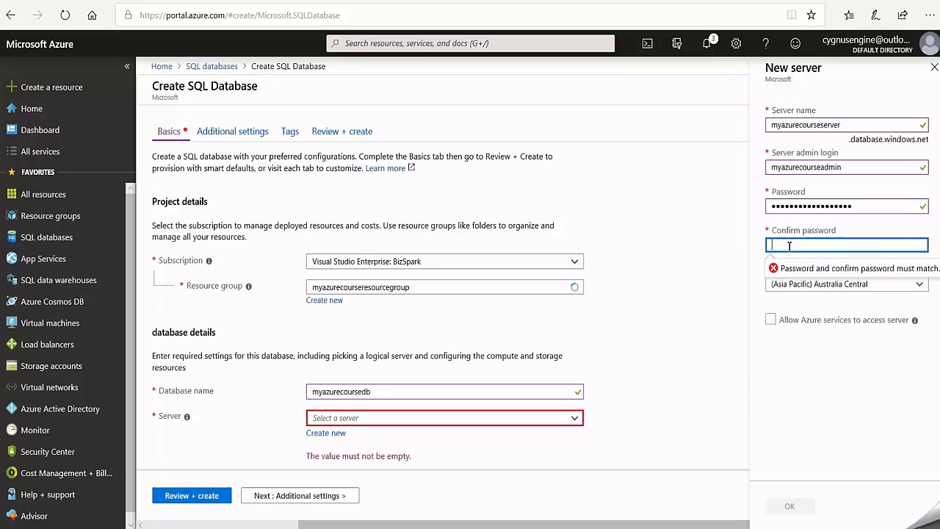
text(•••)
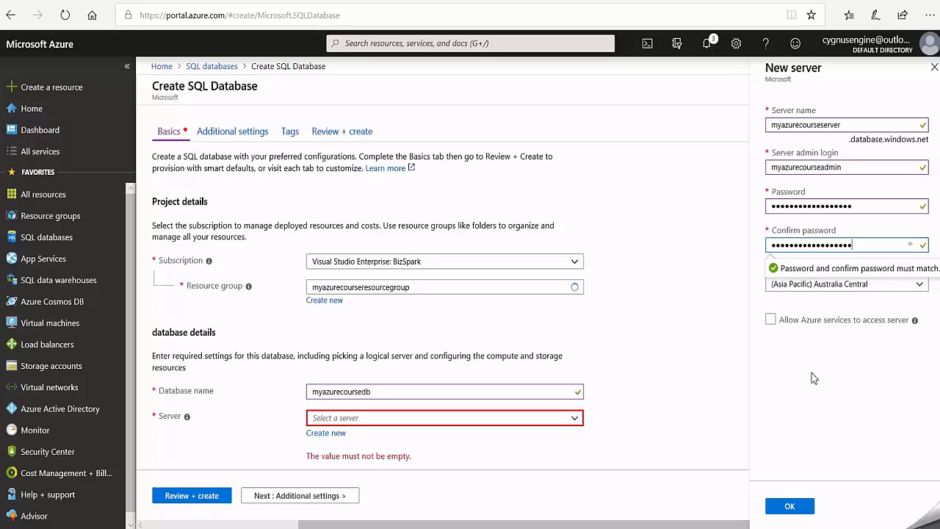
click(813, 378)
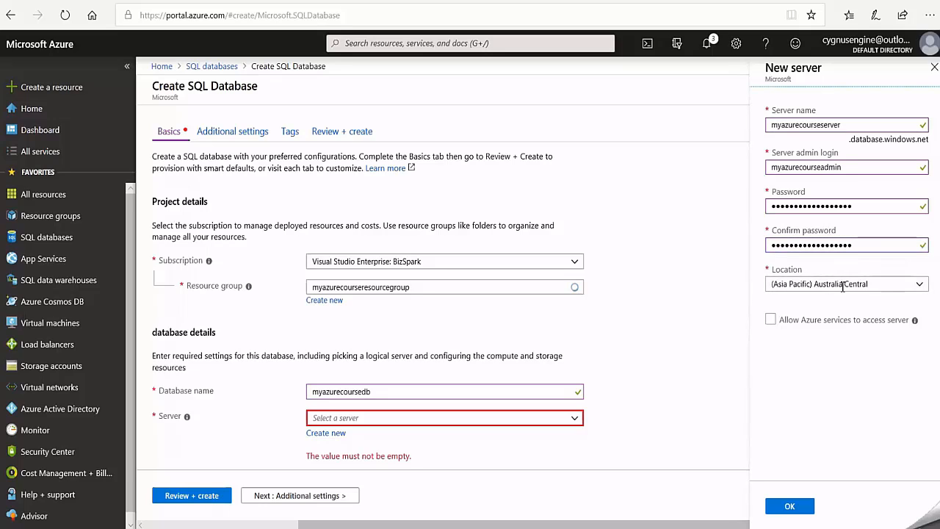
- Set the new server's location to (Africa) South Africa North, allow Azure services to access it, and accept the server settings
click(917, 292)
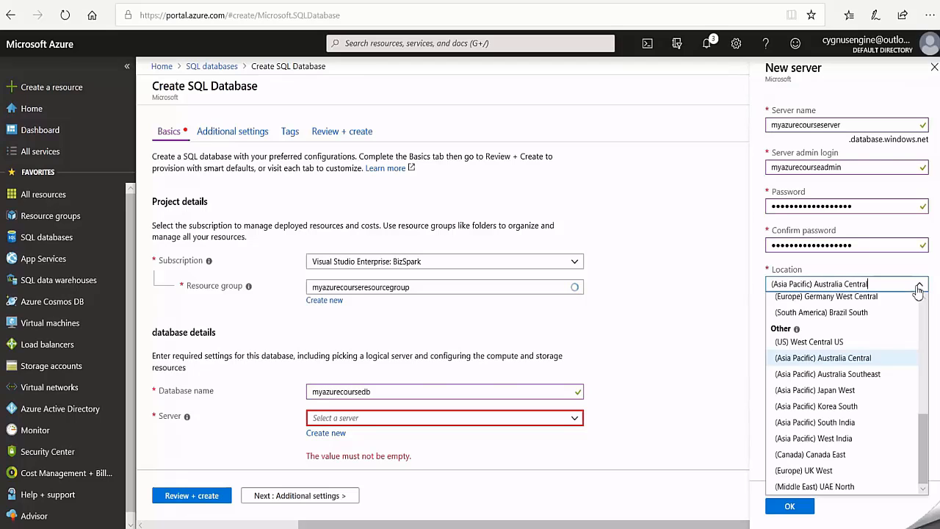
click(814, 200)
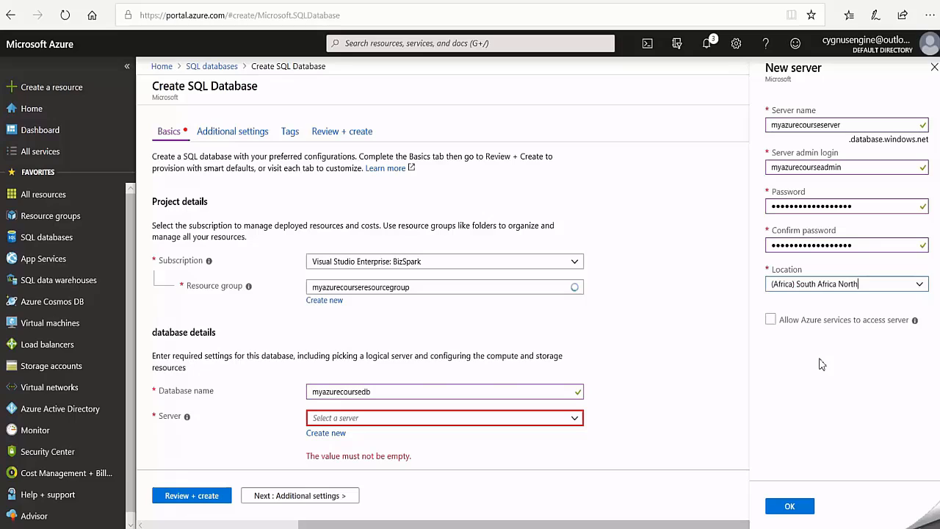
click(771, 321)
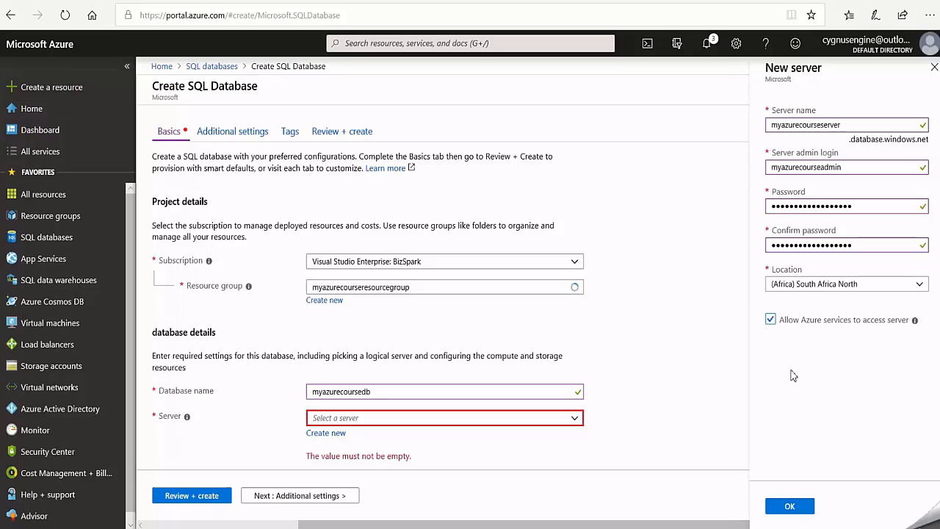
click(788, 508)
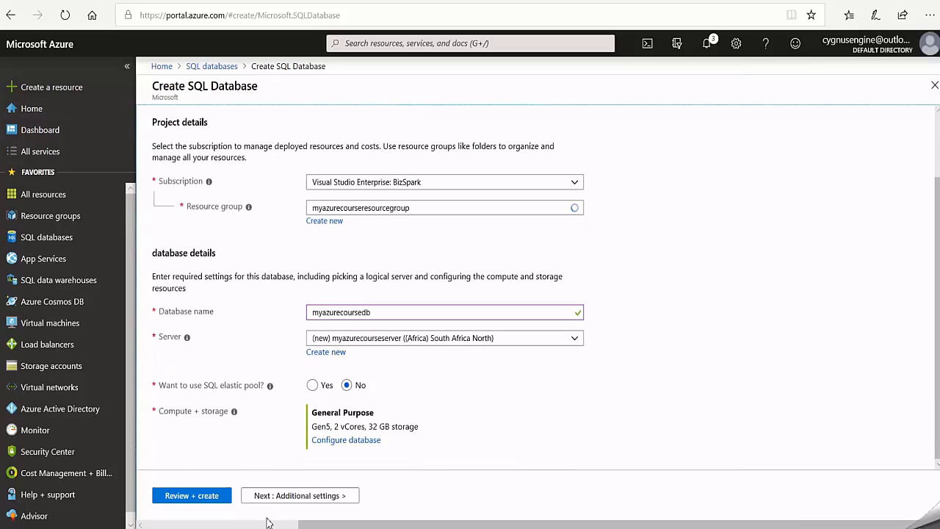
- Set Enable Advanced Data Security to Not now in the database's additional settings
click(316, 497)
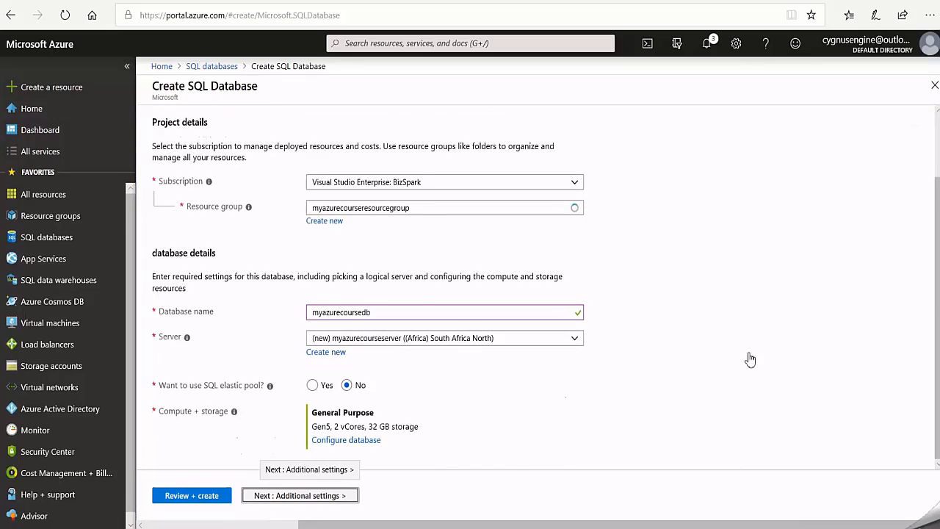
scroll(382, 400, down, 1)
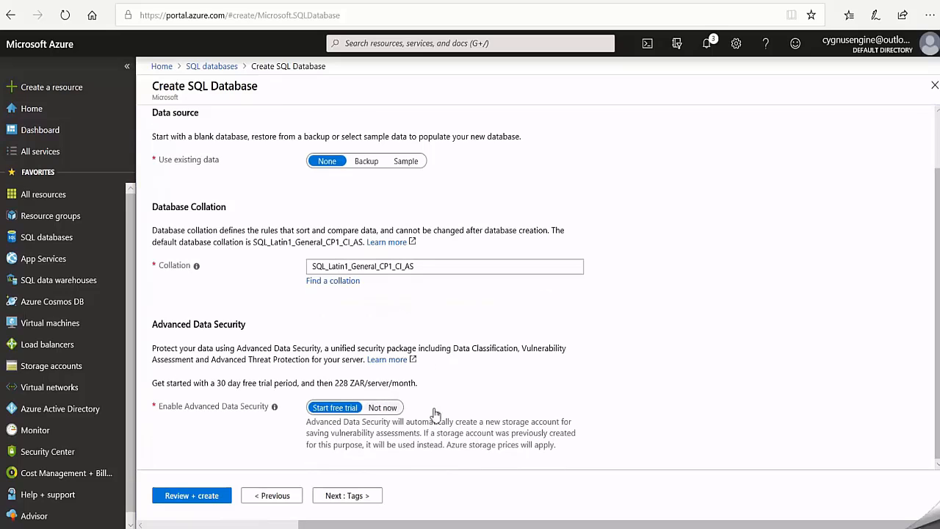
click(383, 407)
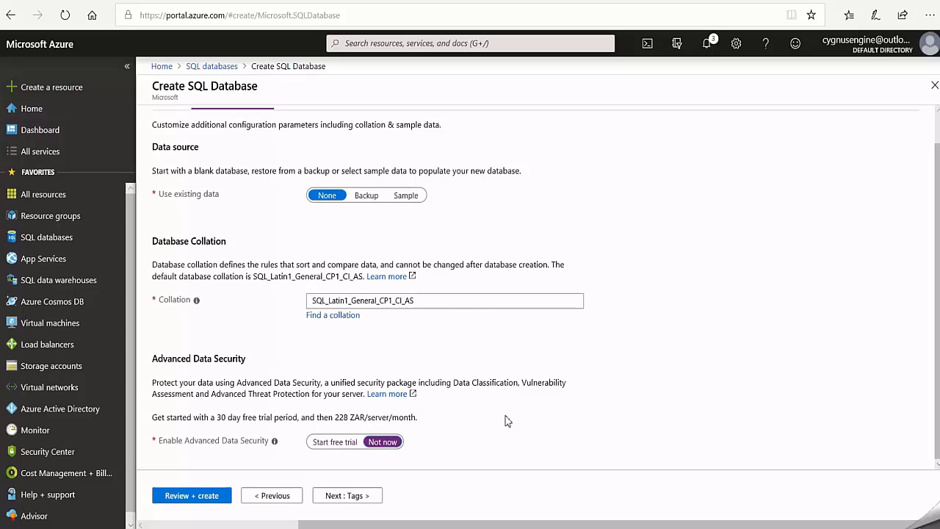
- Leave the tags empty, review the database summary, and create the SQL database
click(350, 497)
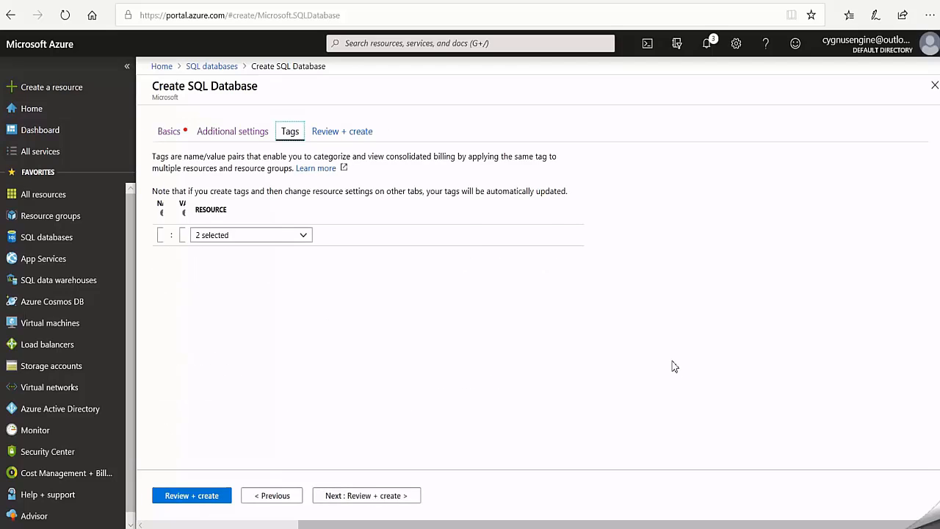
click(365, 502)
scroll(614, 304, down, 2)
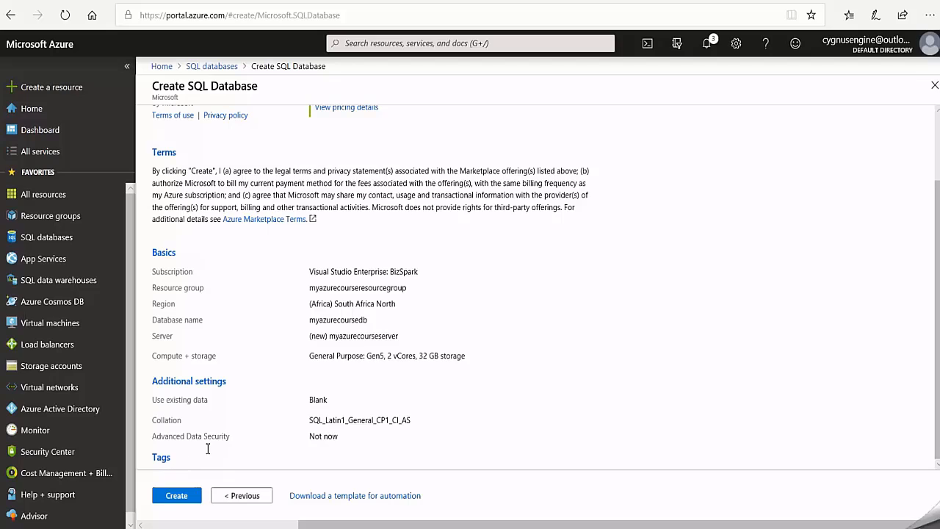
click(176, 502)
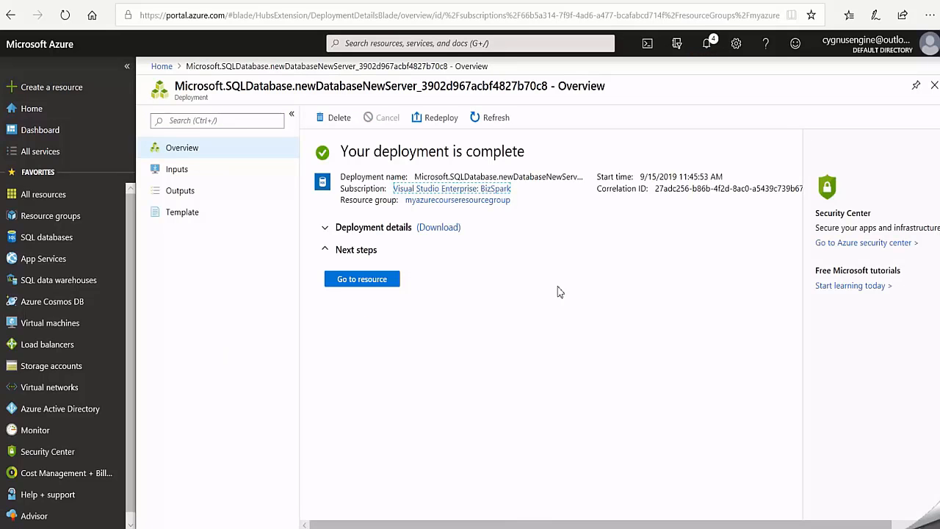
- Open the deployed database's server firewall settings, and copy this computer's public IP address from whatsmyip.org in the other browser
click(361, 281)
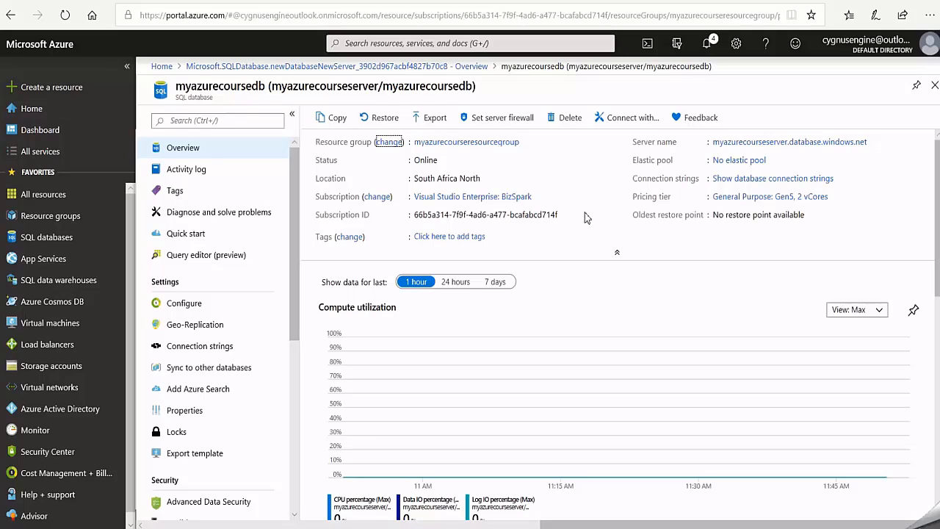
click(502, 121)
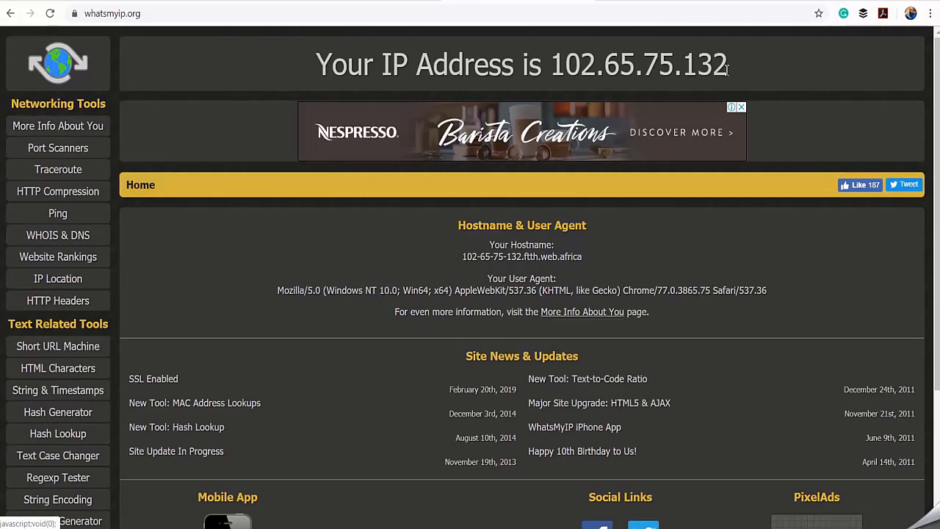
double_click(727, 70)
right_click(709, 66)
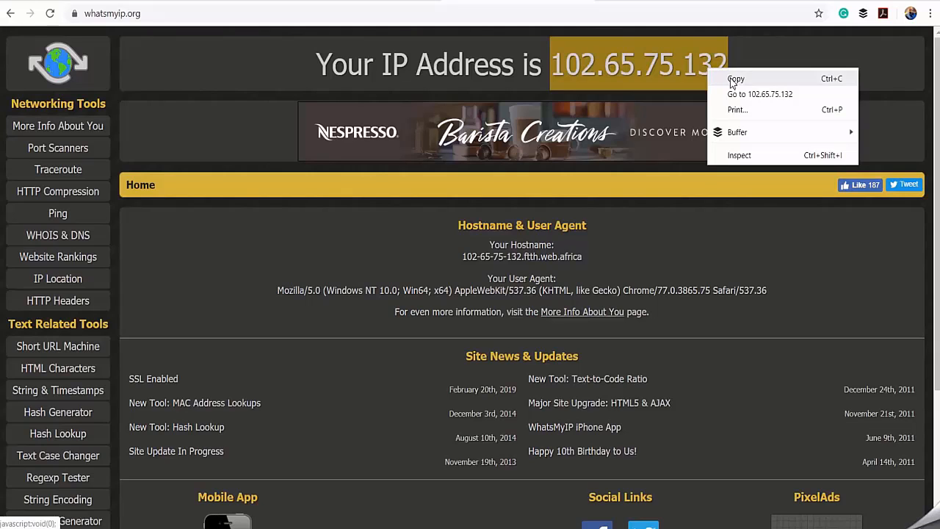
click(727, 80)
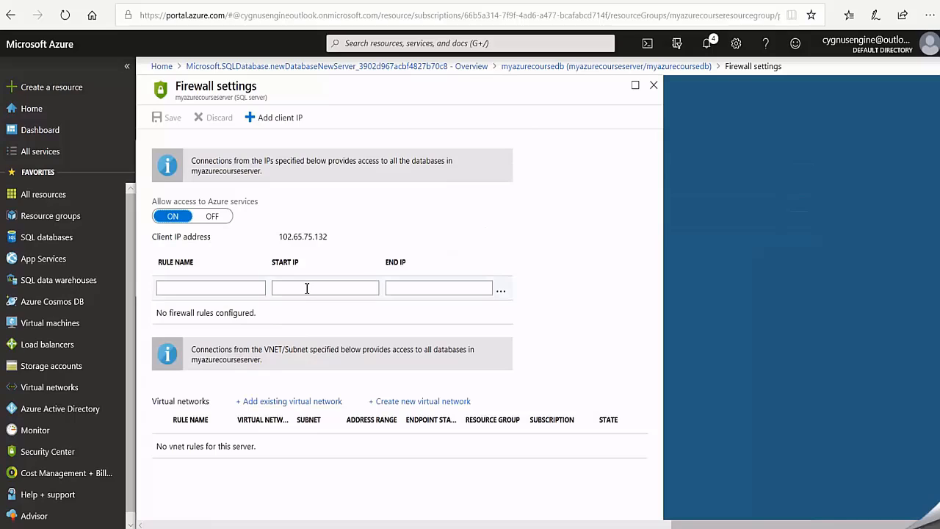
- Fill in a firewall rule for myazurecourseserver with the copied IP address as start and end IP, and enter a rule name
click(307, 288)
right_click(306, 288)
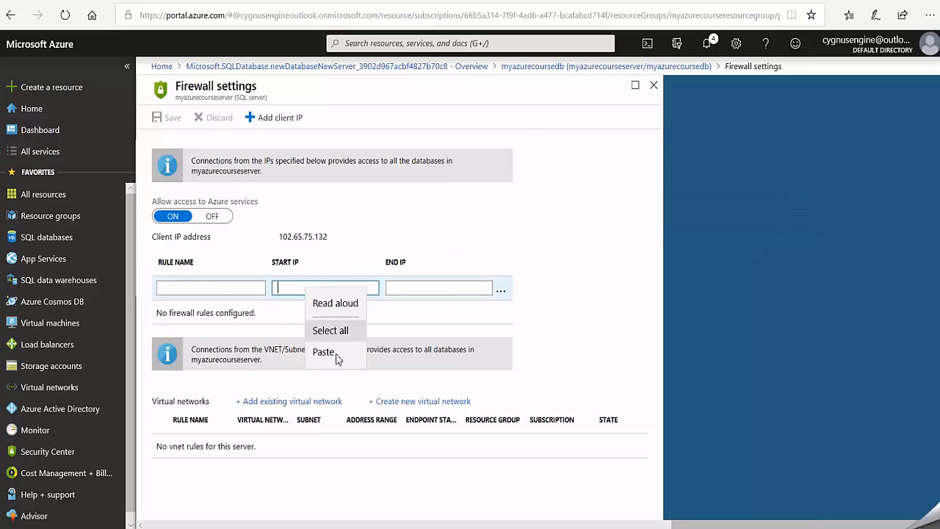
click(365, 350)
key(ctrl+v)
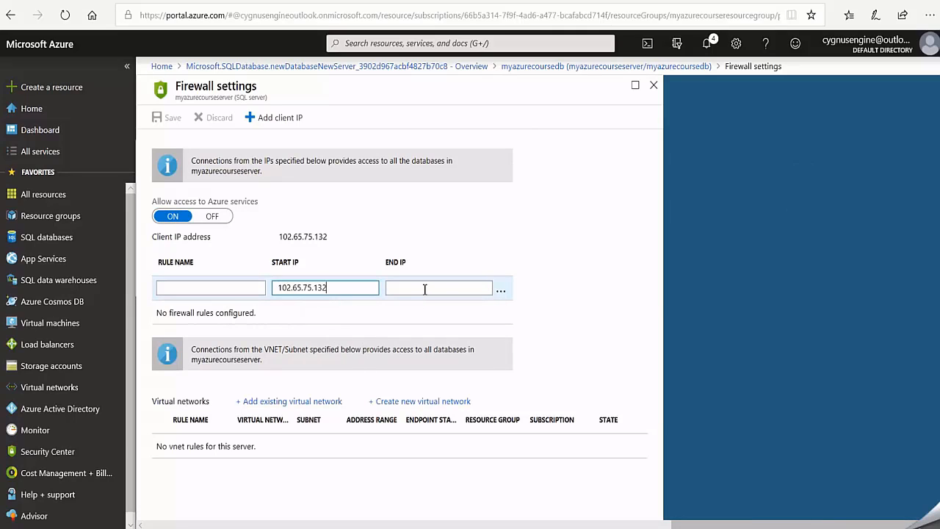
click(425, 289)
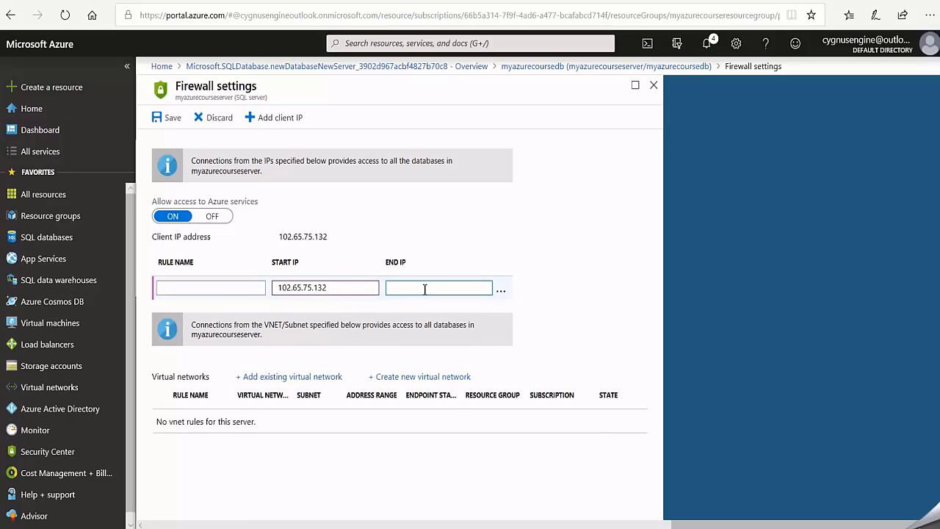
right_click(425, 289)
click(440, 351)
click(243, 285)
text(myp)
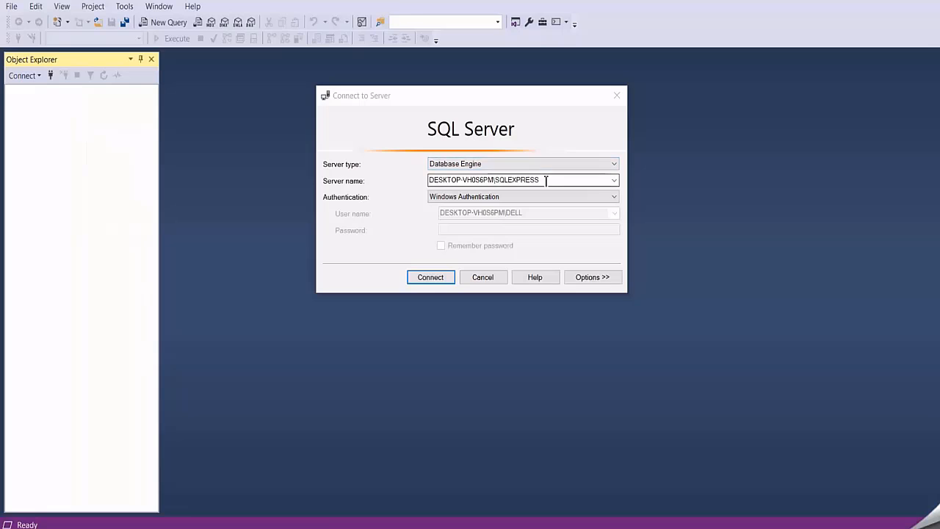
- In SQL Server Management Studio, set the server name to connect to as myazurecourseserver.database.windows.net
drag(551, 179, 387, 175)
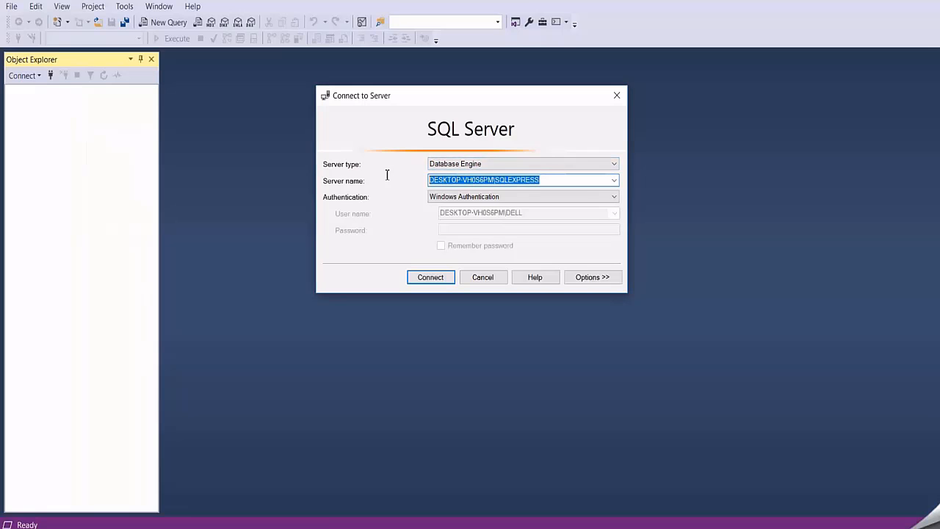
right_click(457, 181)
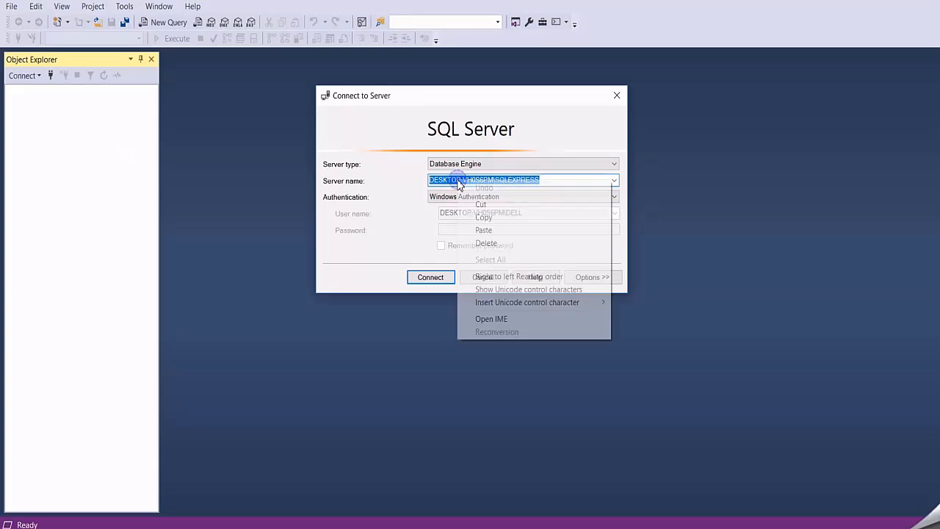
click(484, 230)
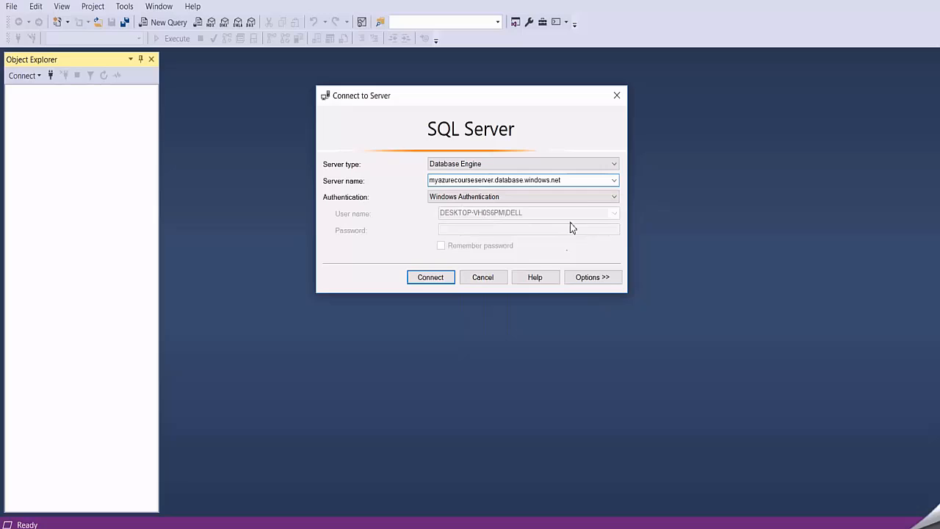
- Choose SQL Server Authentication for the connection and enter myazurecourseadmin as the login
click(616, 198)
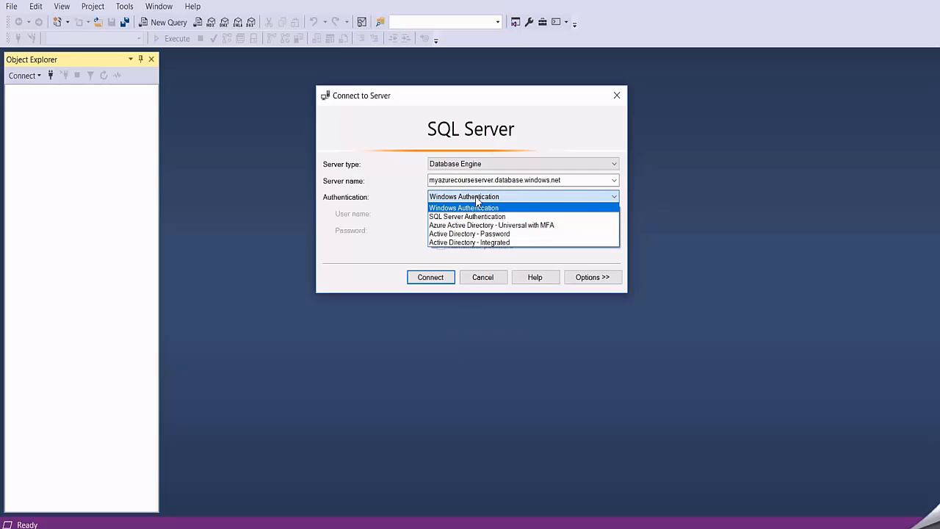
click(470, 215)
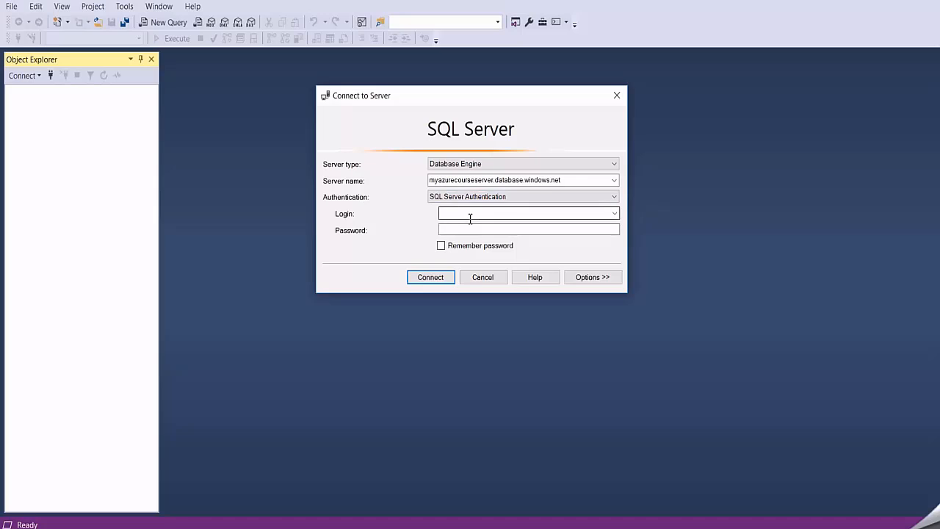
click(446, 213)
right_click(447, 214)
click(495, 262)
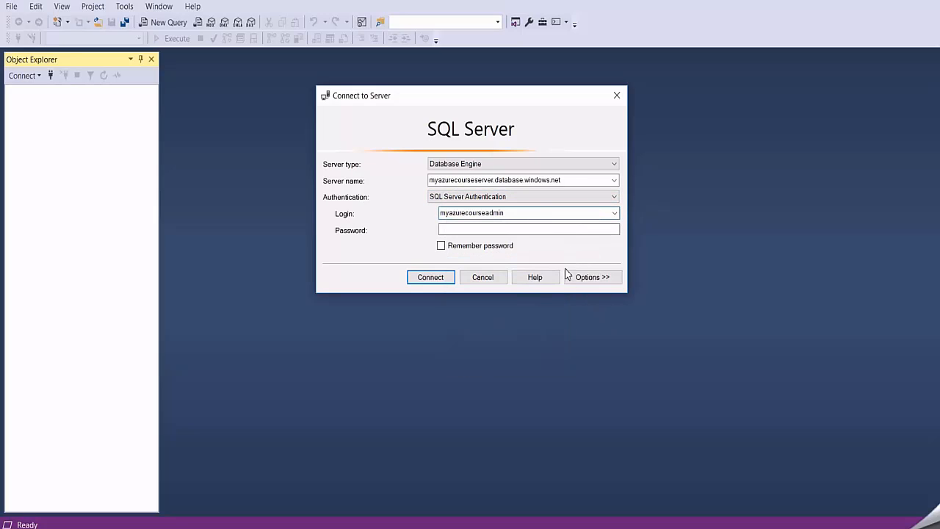
- Paste the admin login's password and connect to the Azure SQL server
mouse_move(510, 486)
click(458, 229)
right_click(458, 230)
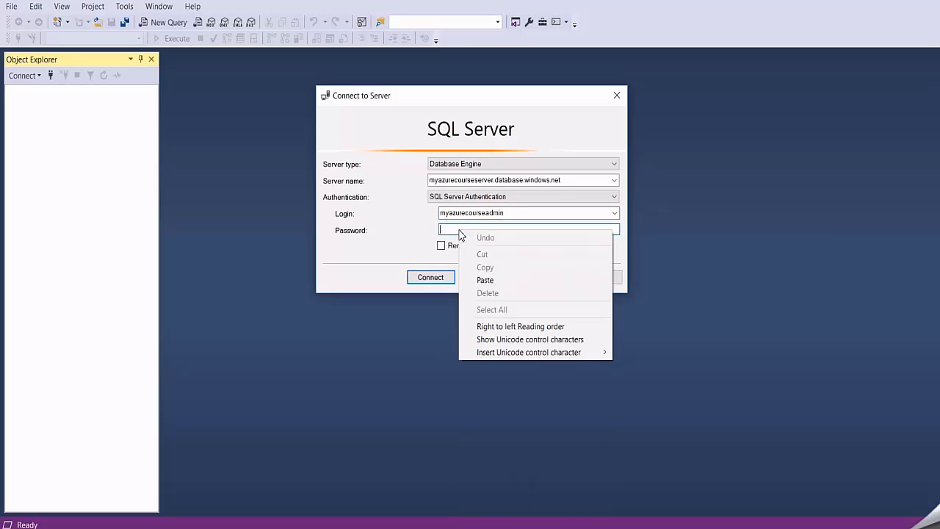
click(486, 279)
click(439, 277)
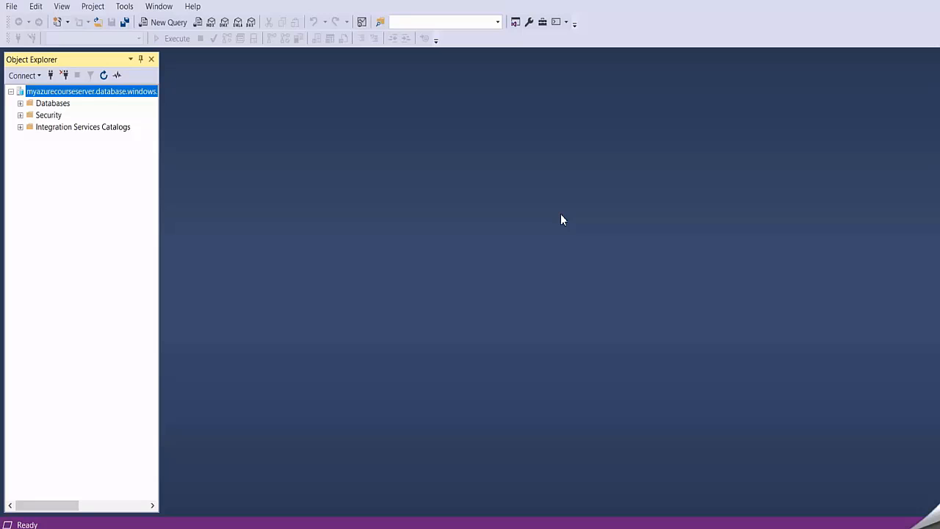
- Open a new query on myazurecoursedb and paste the CREATE TABLE TelemetryData script with TelemetryDataId, Temperature, Humidity and LogDate columns
click(20, 102)
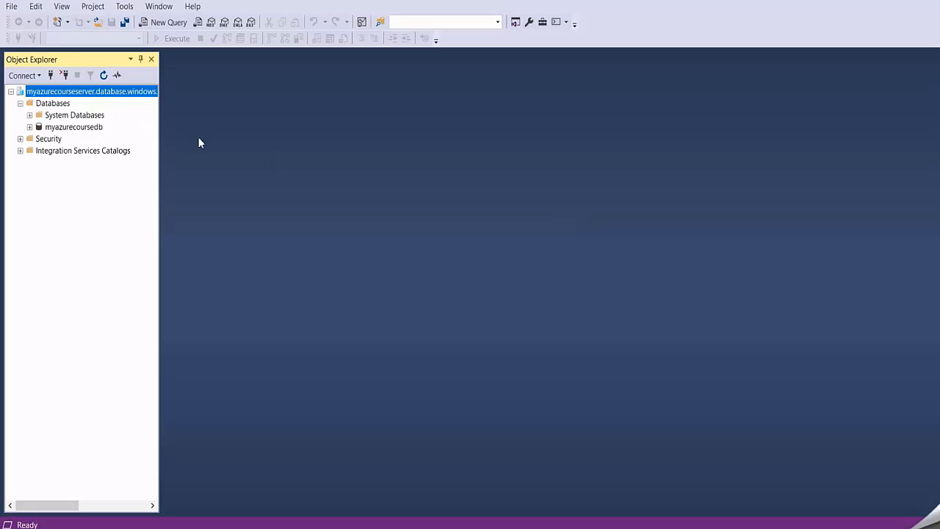
click(77, 116)
click(70, 128)
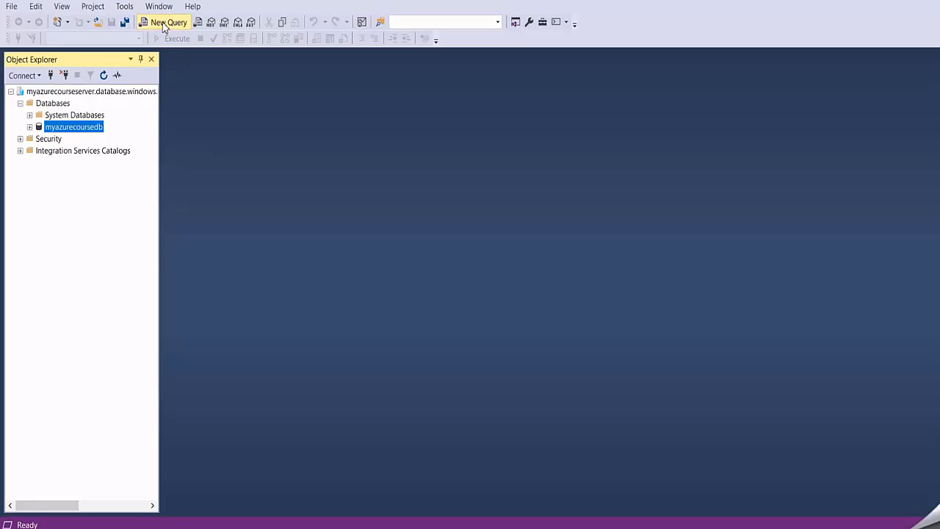
click(164, 24)
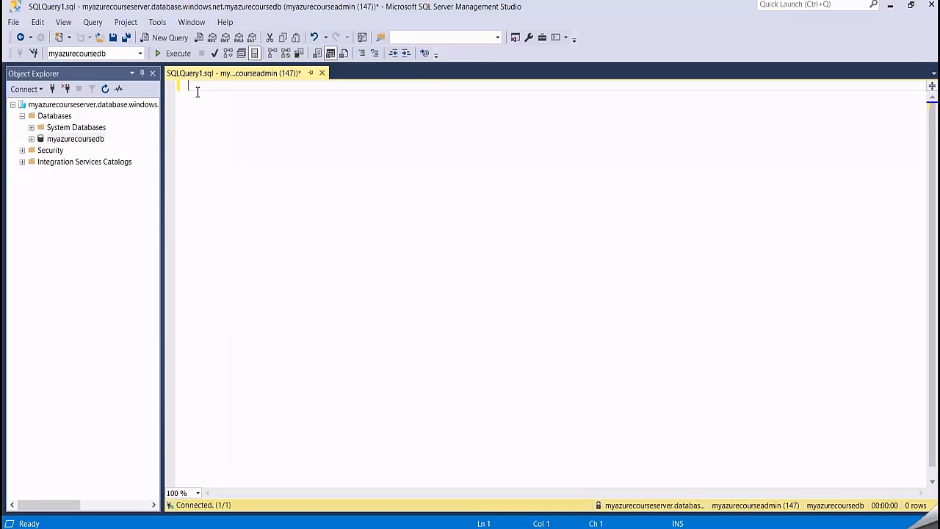
right_click(197, 91)
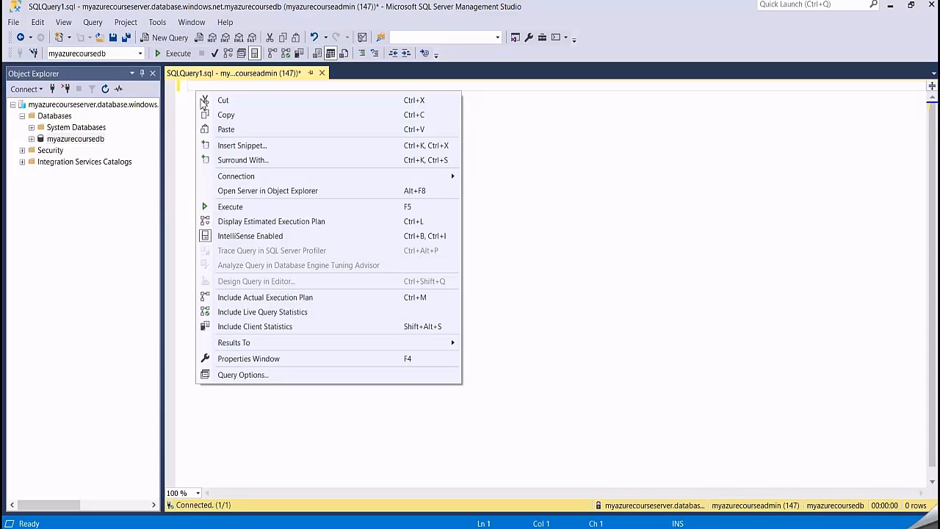
click(227, 127)
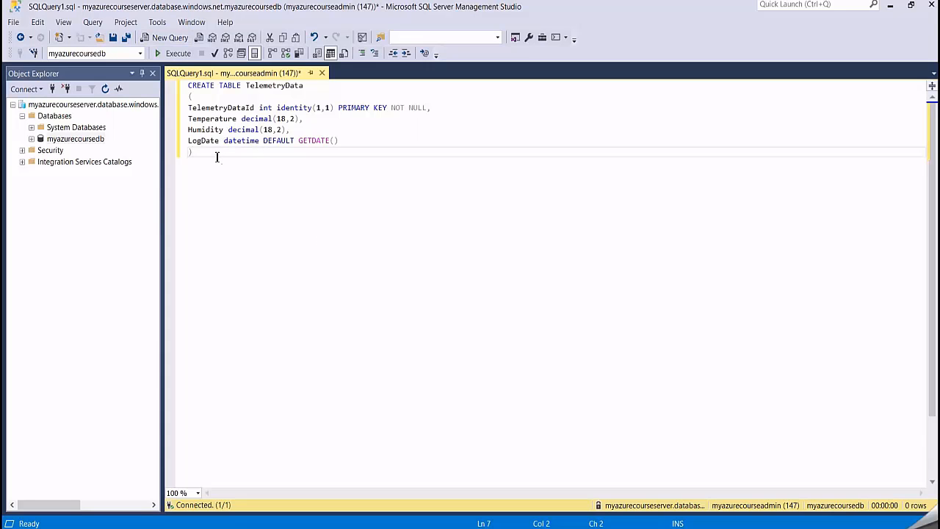
- Review the column definitions in the script and execute it to create the TelemetryData table
key(ctrl+a)
click(256, 153)
drag(296, 129, 188, 119)
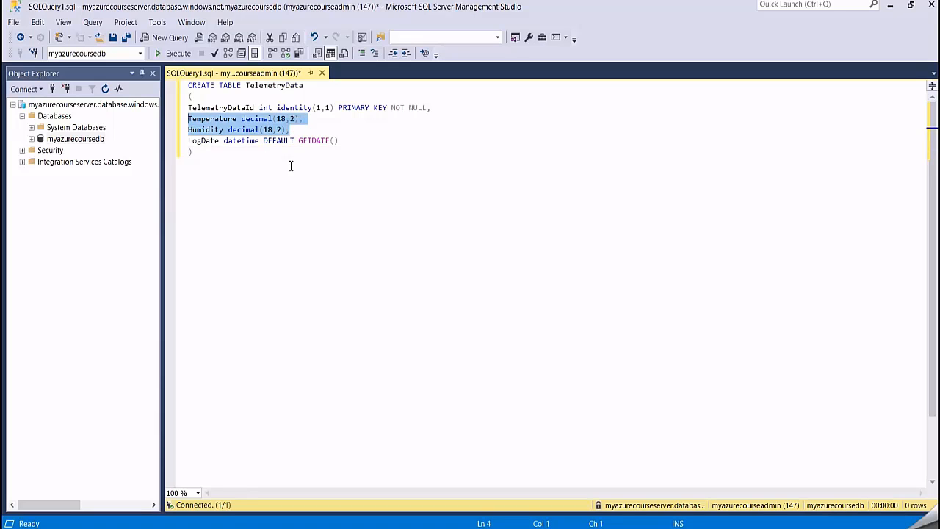
click(345, 139)
drag(346, 140, 188, 140)
click(320, 217)
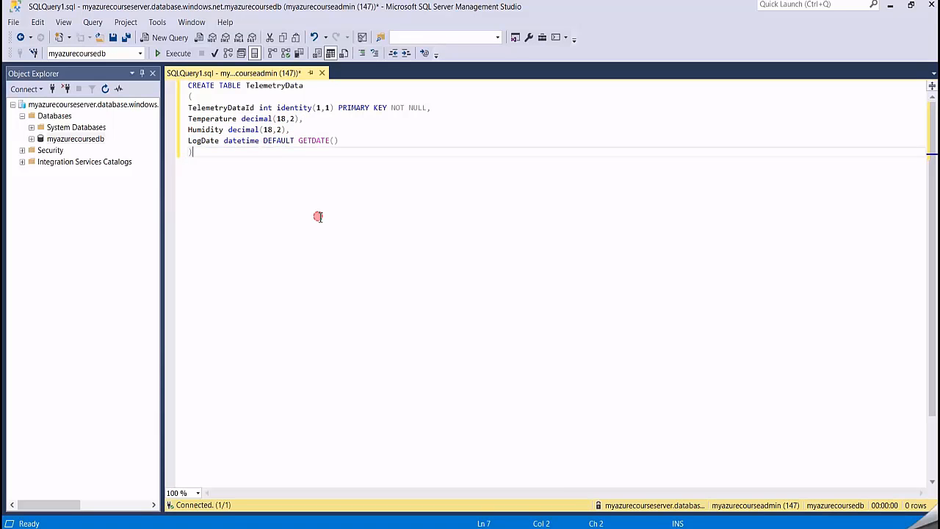
click(174, 53)
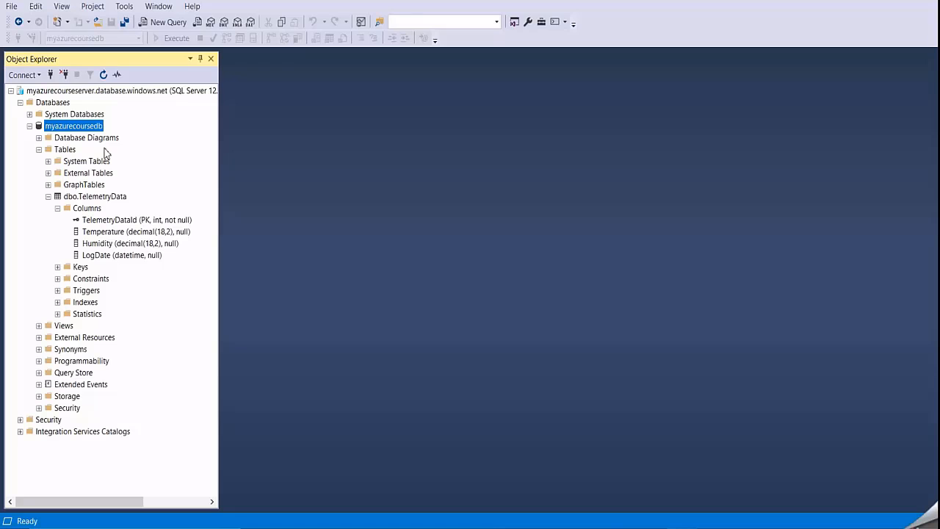
- Examine the server, the myazurecoursedb database and the columns of the dbo.TelemetryData table in Object Explorer
click(65, 92)
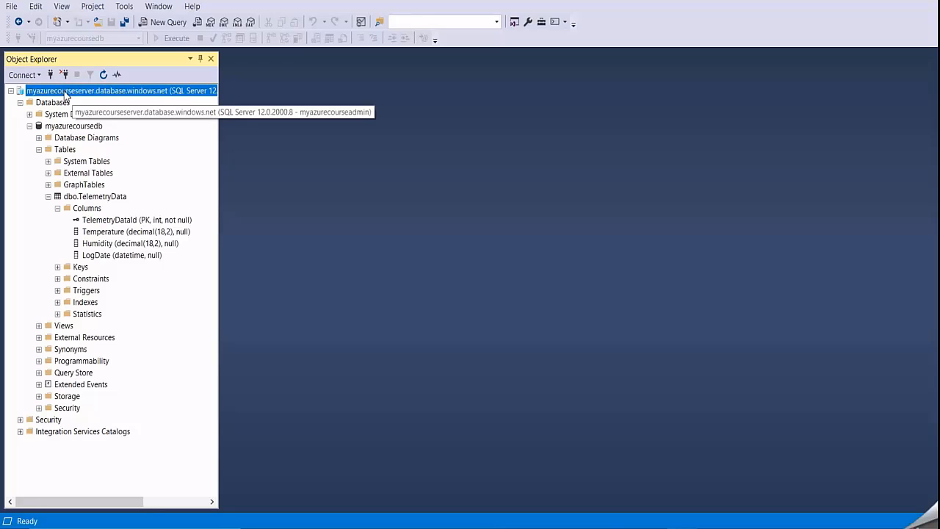
click(76, 127)
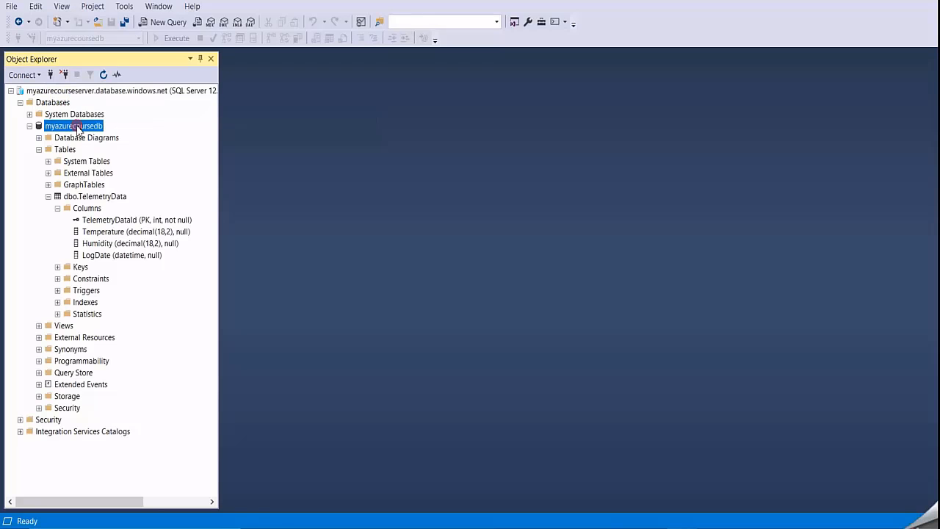
click(103, 197)
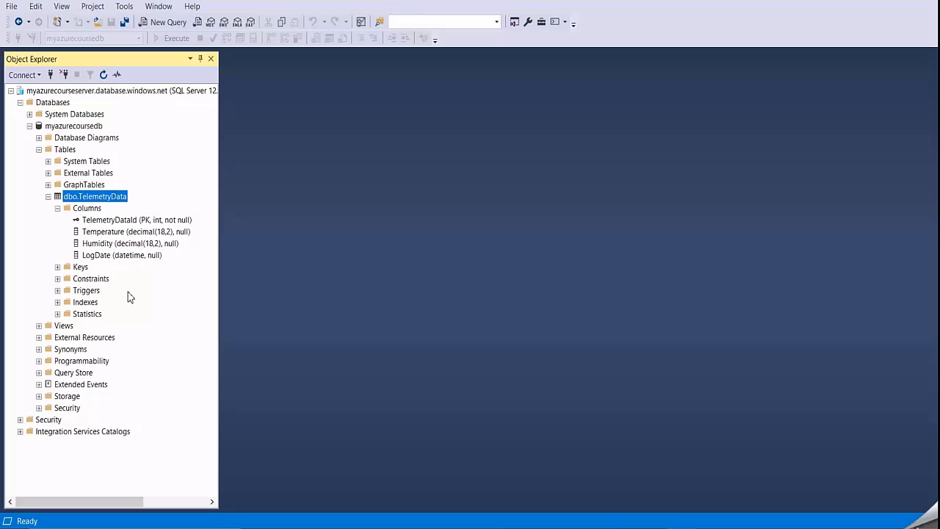
click(103, 232)
click(106, 244)
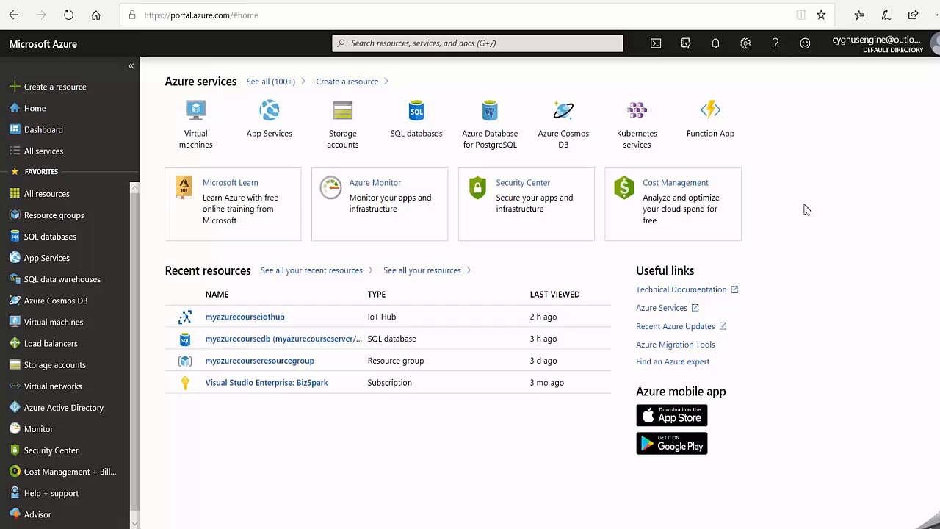
- In the Azure portal, create a Stream Analytics job named storesqldatajob in the resource group myazurecourseresourcegroup
click(53, 87)
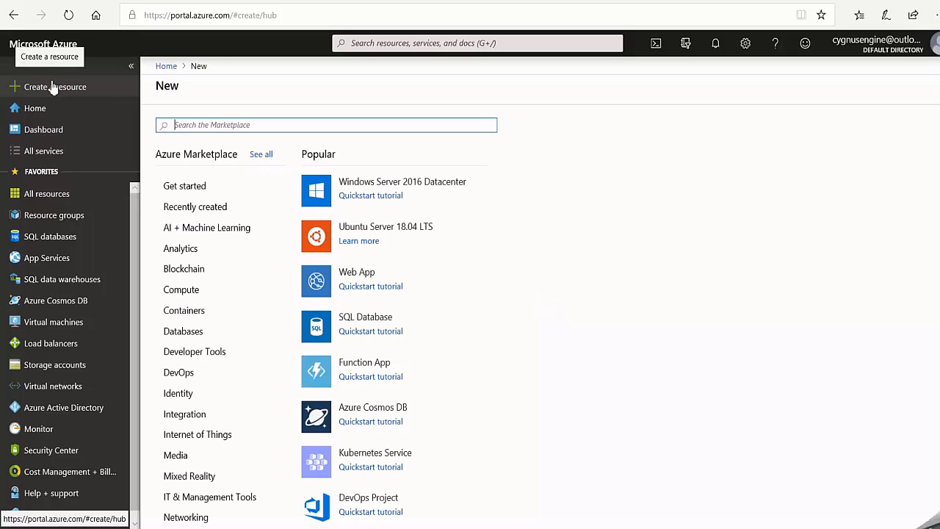
click(195, 250)
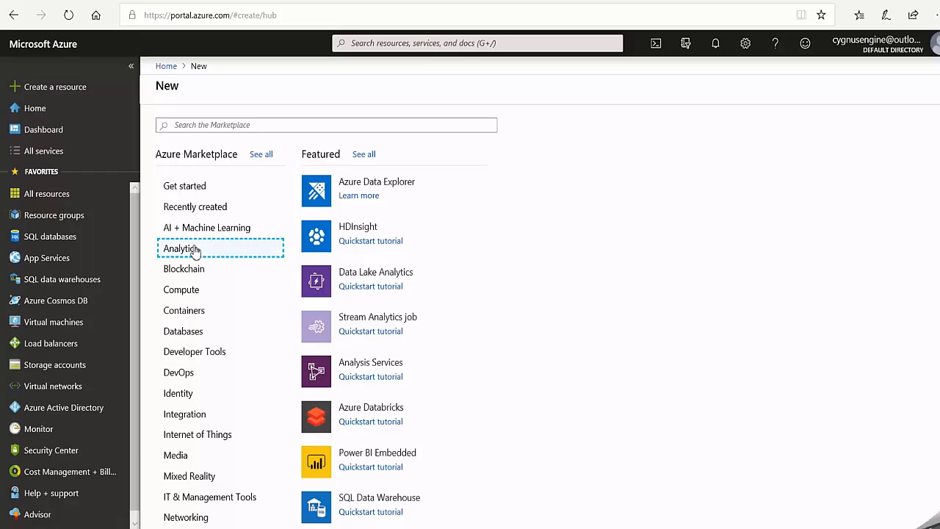
click(370, 325)
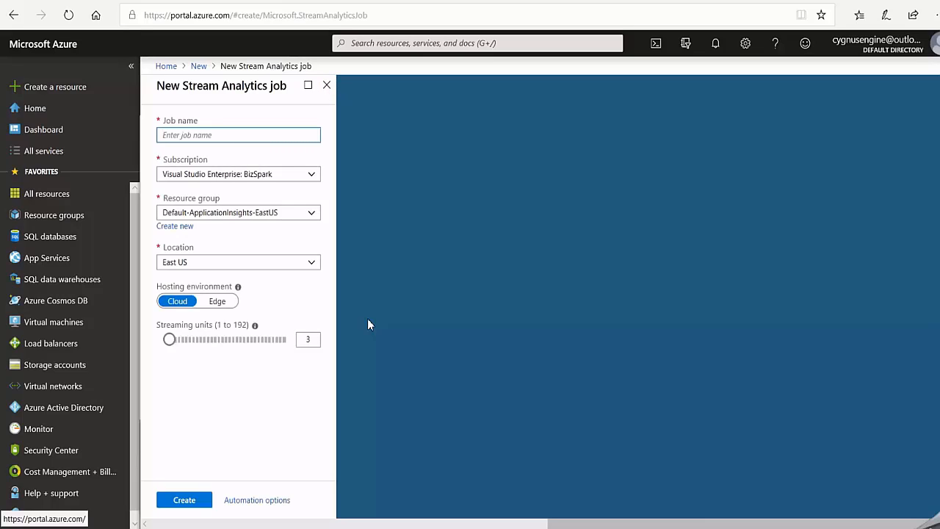
text(storesqldatajob)
click(312, 214)
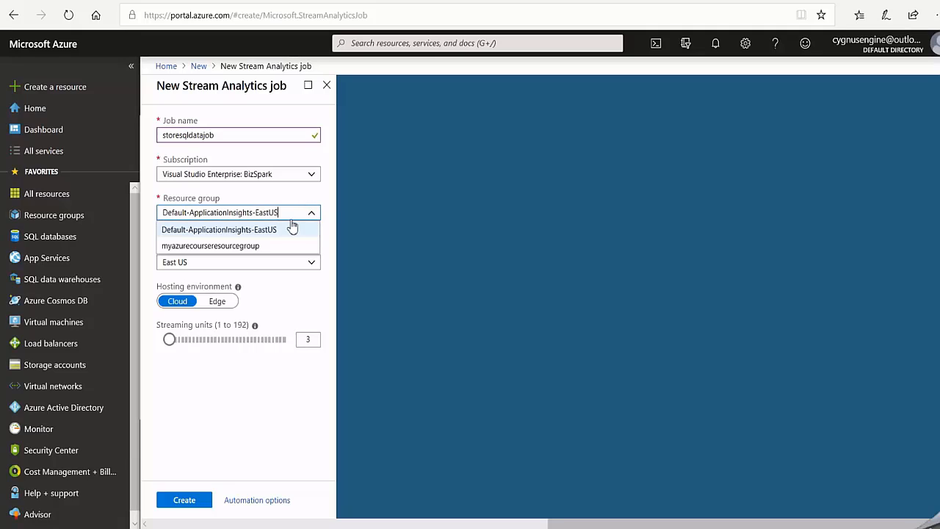
click(212, 246)
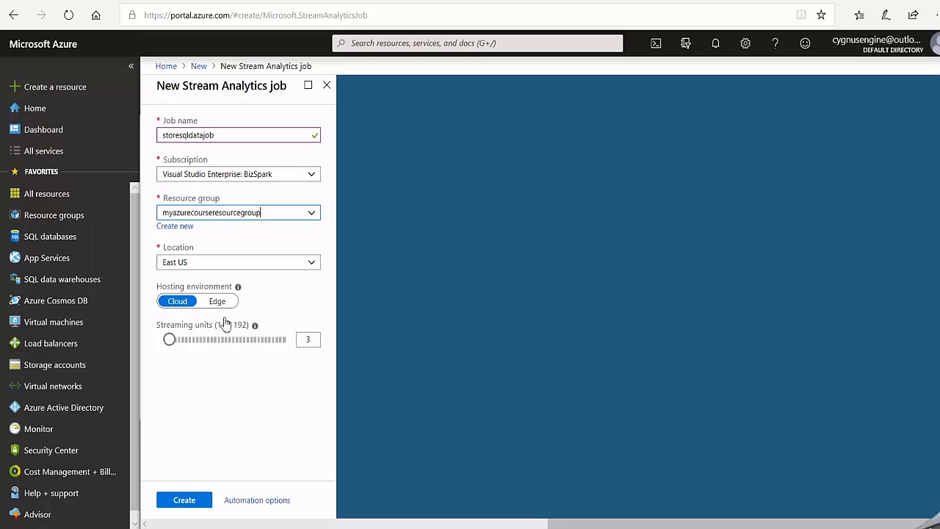
click(182, 502)
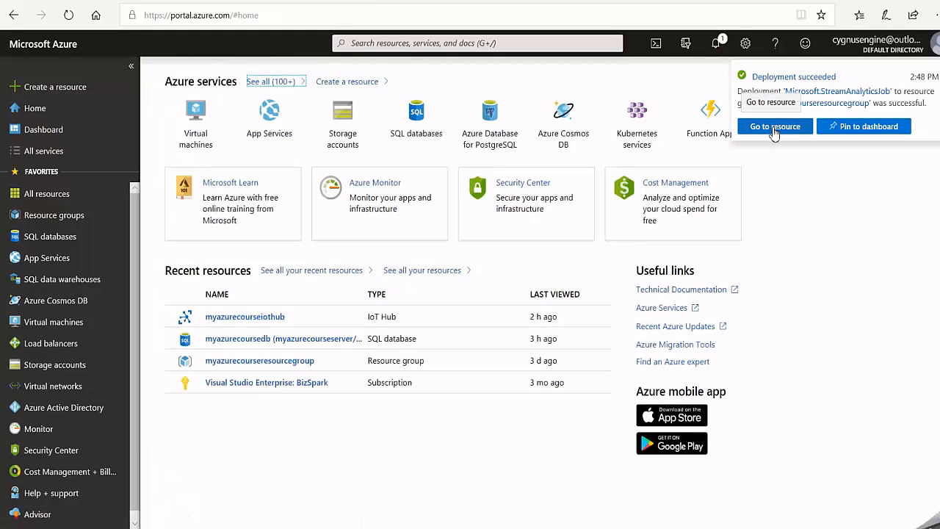
- Open the deployed storesqldatajob and add an IoT Hub stream input with the alias FromIotHub, keeping the default myazurecourseiothub settings
click(774, 127)
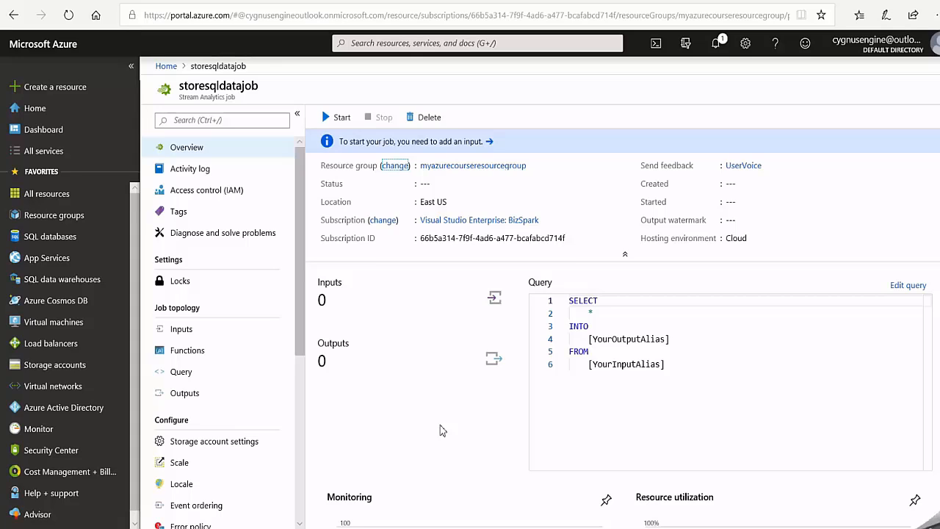
click(387, 300)
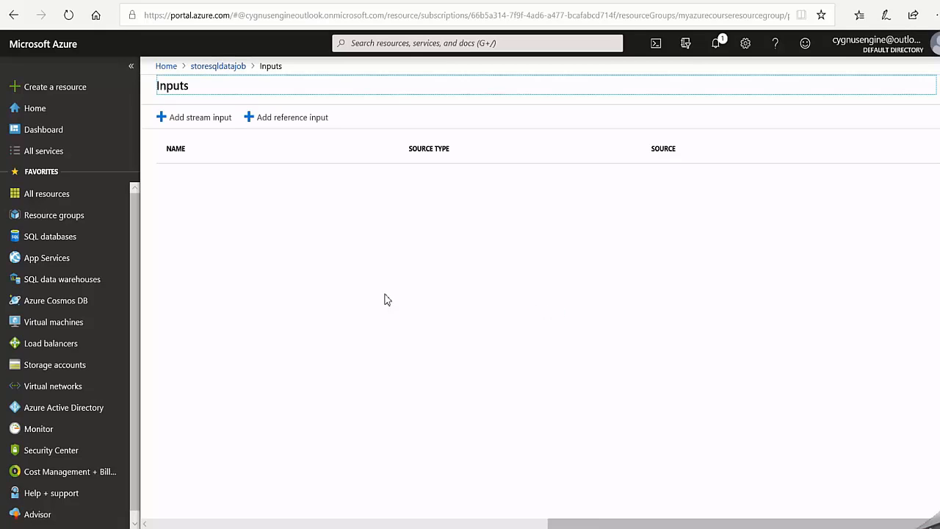
click(191, 121)
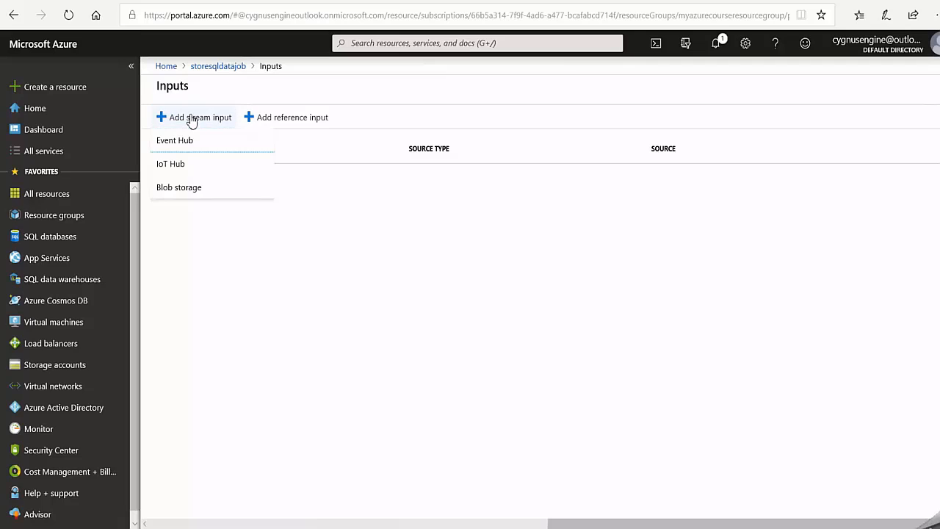
click(178, 164)
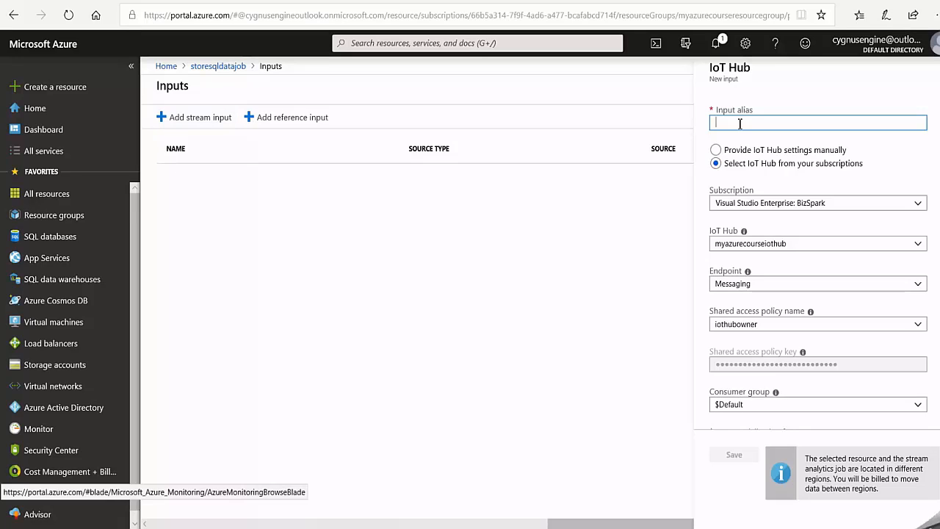
text(From)
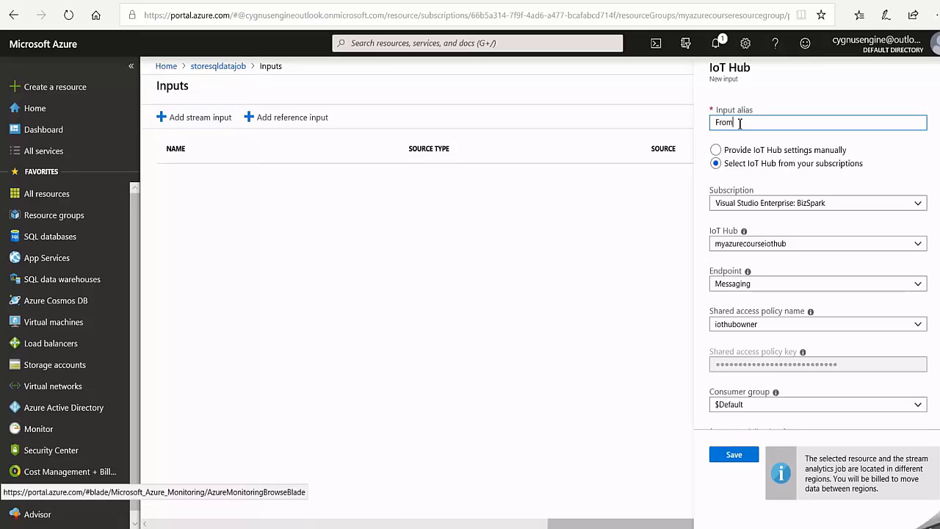
text(IoTHub)
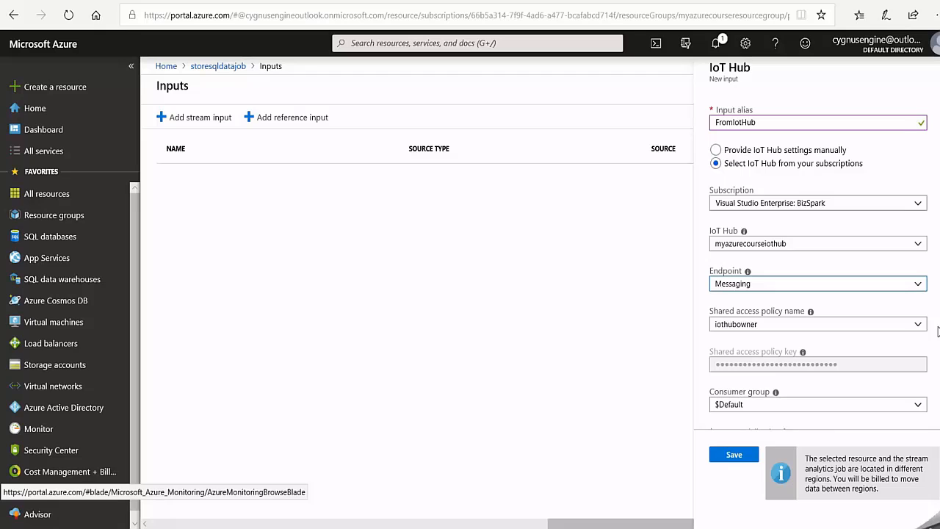
scroll(936, 330, down, 2)
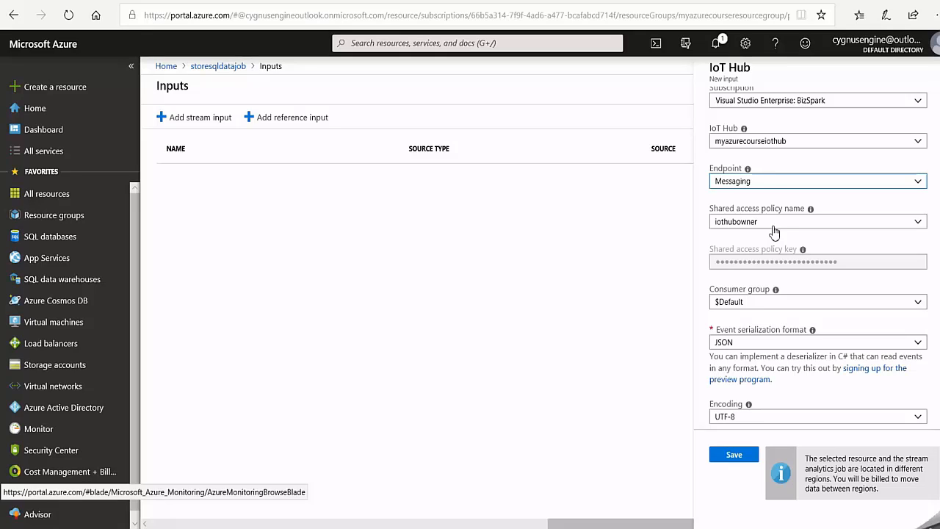
scroll(785, 246, down, 1)
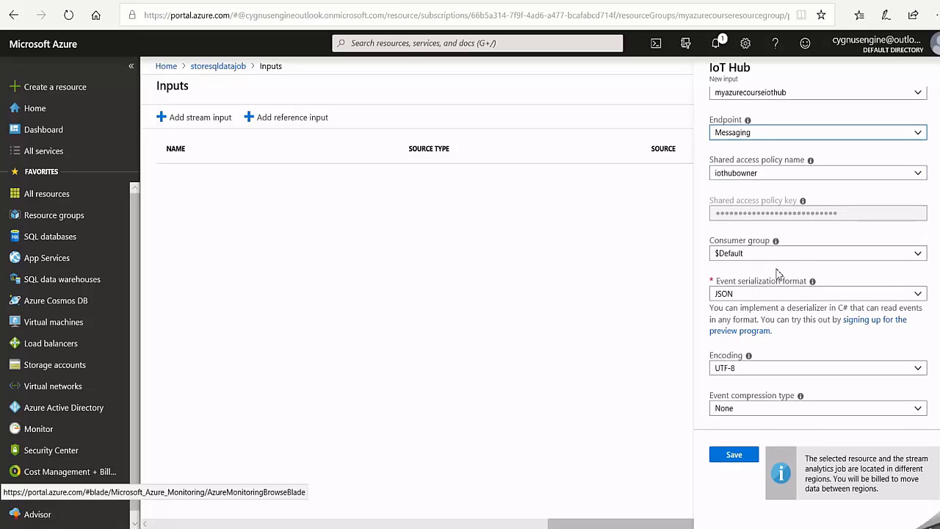
click(733, 456)
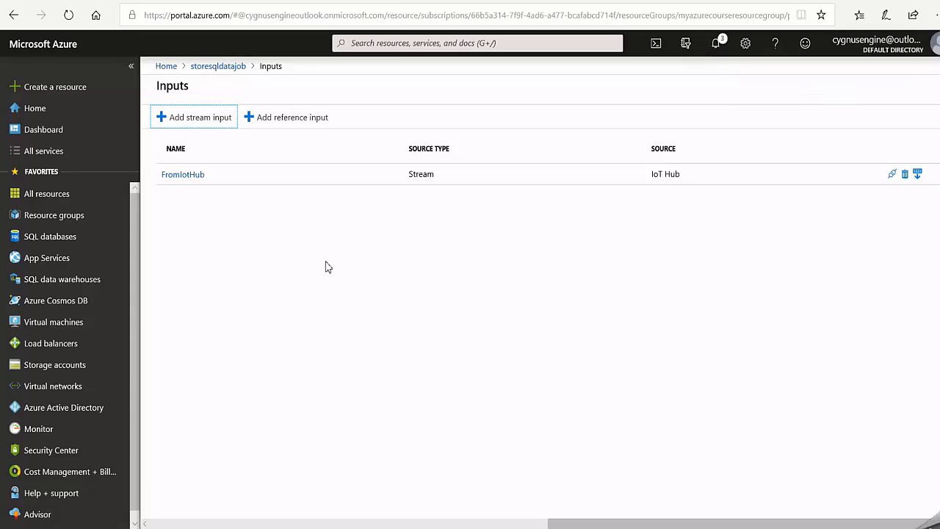
- Add a SQL Database output to storesqldatajob and give it the alias AzureSQLDb
click(223, 70)
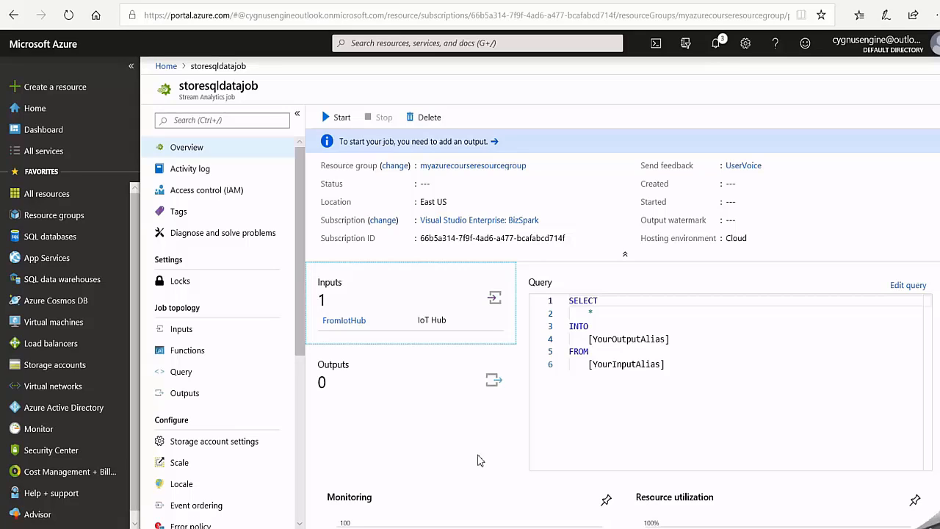
click(426, 385)
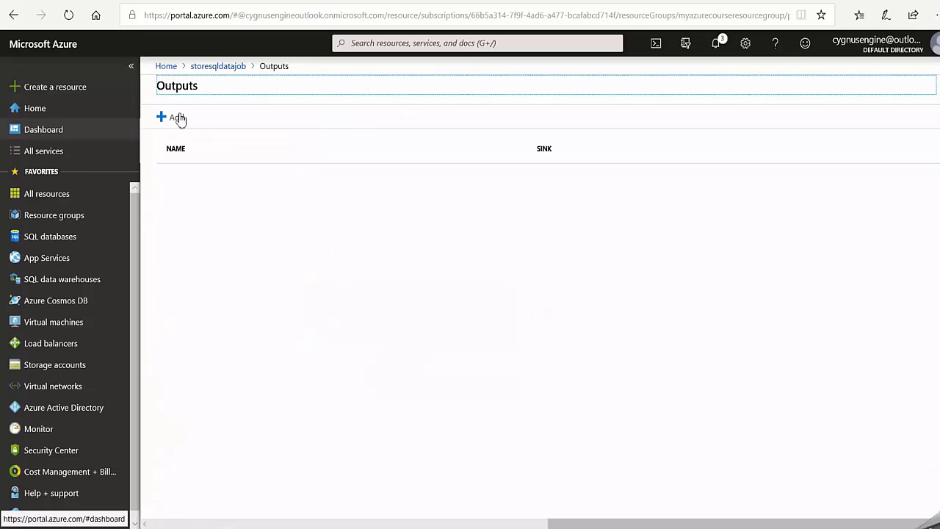
click(175, 118)
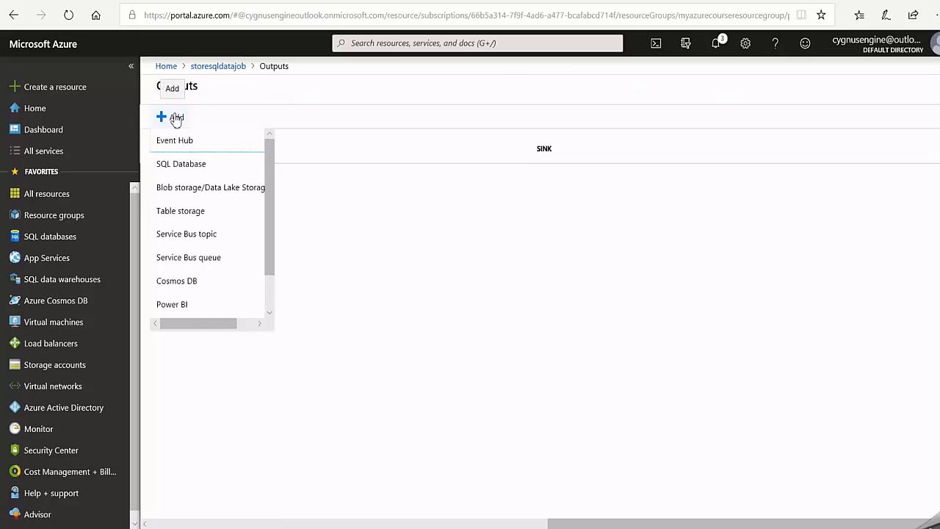
click(178, 167)
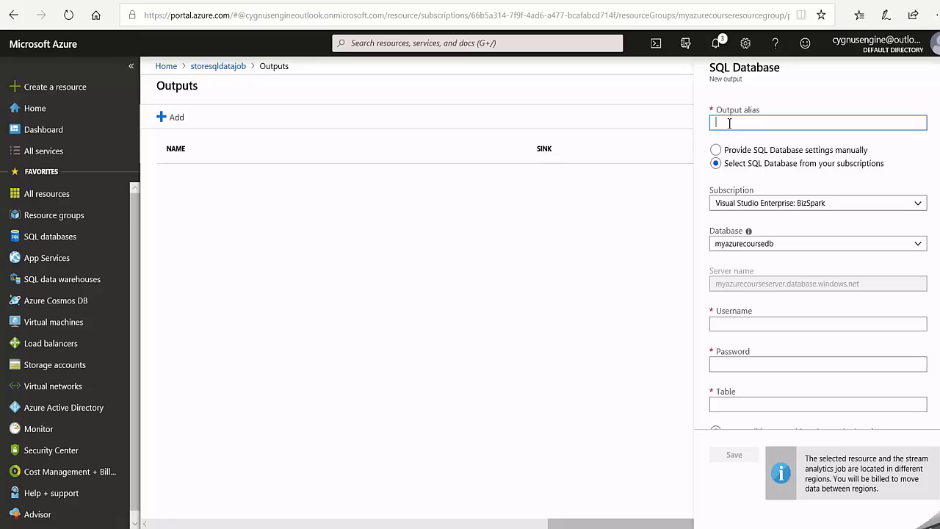
text(Azure)
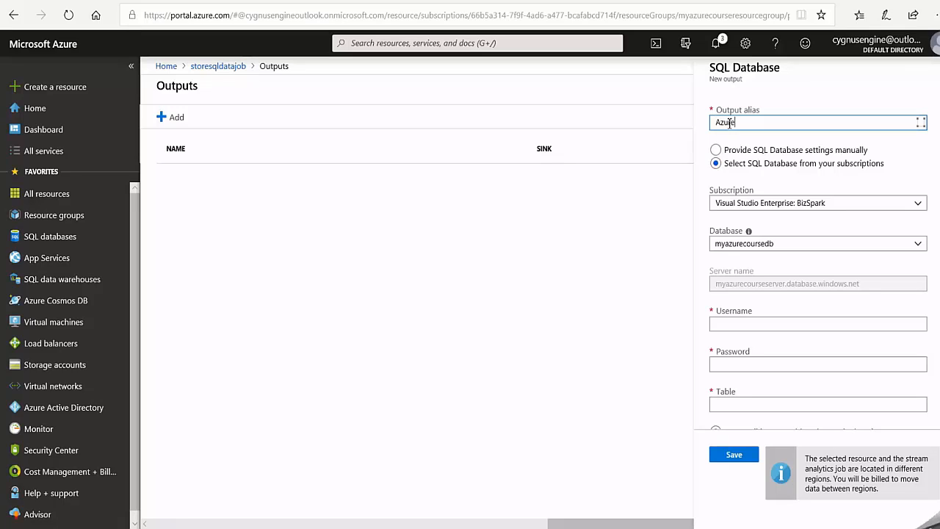
text(SQLDb)
scroll(851, 166, down, 1)
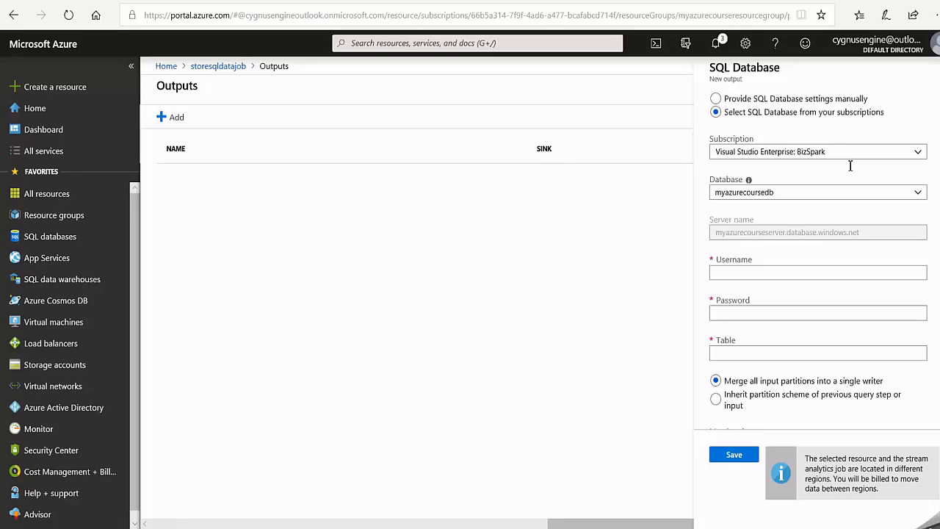
- Select the myazurecoursedb database, enter the username myazurecourseadmin, the database password and the table name, and save the output
click(917, 194)
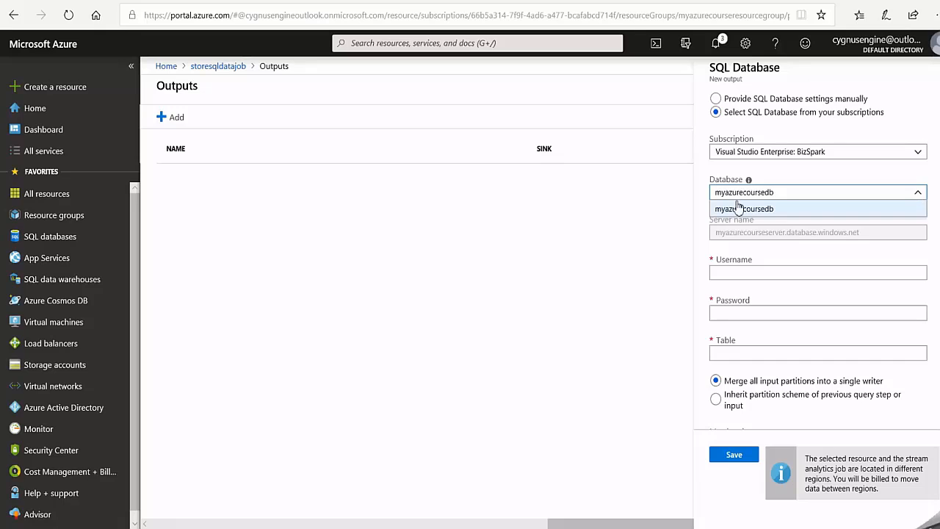
click(833, 215)
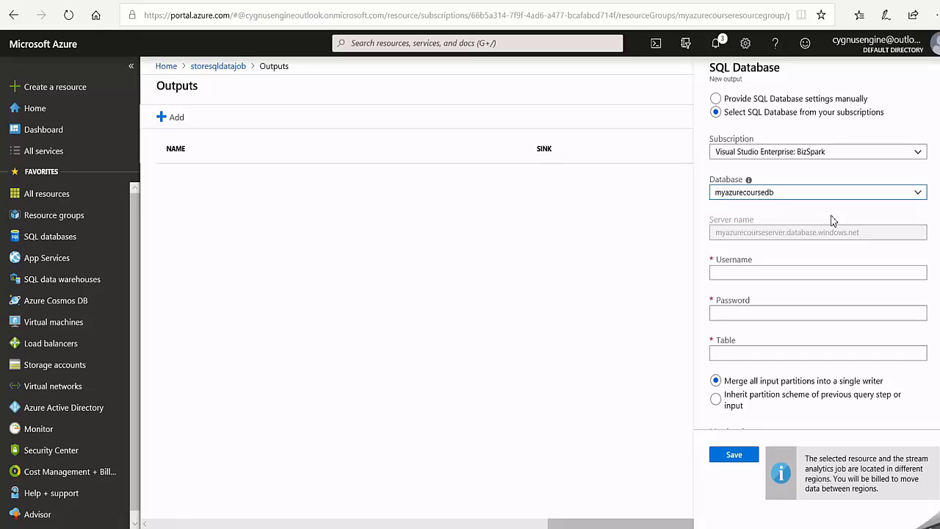
scroll(830, 218, down, 1)
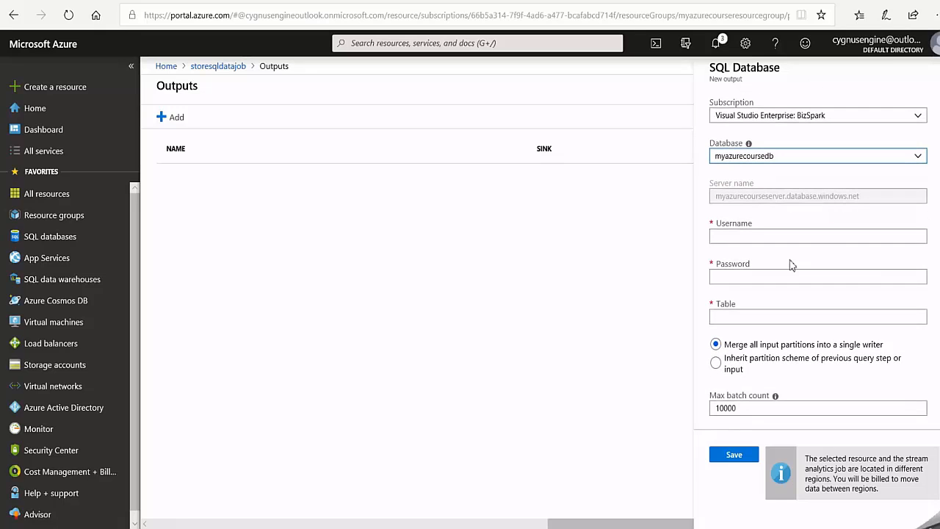
click(733, 237)
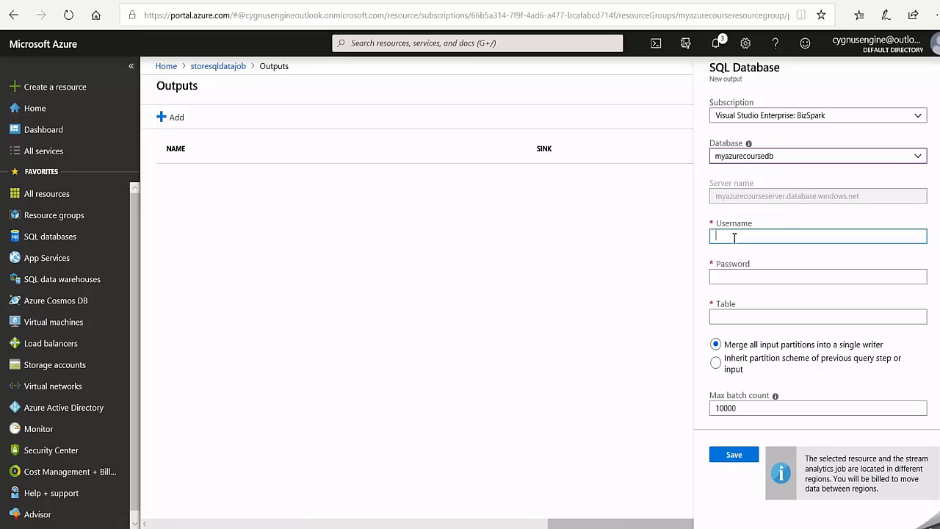
key(ctrl+v)
click(757, 278)
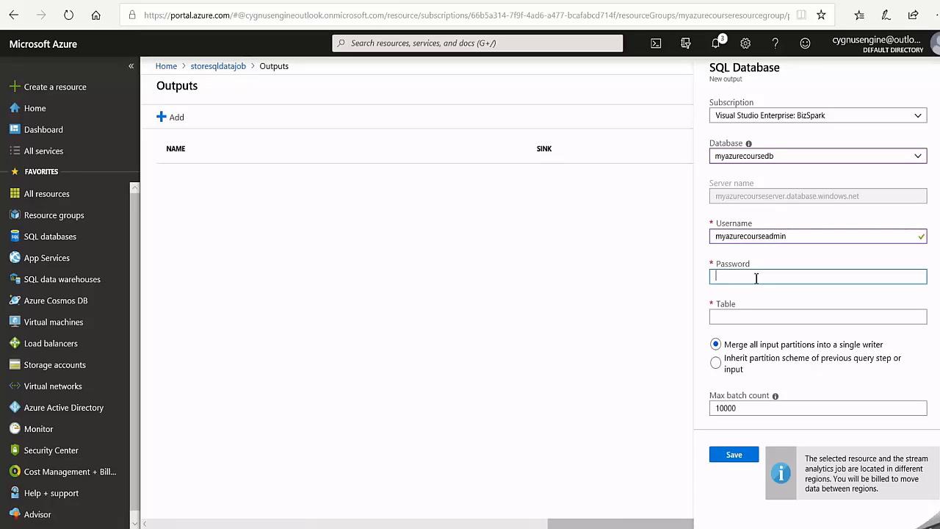
key(ctrl+v)
click(725, 316)
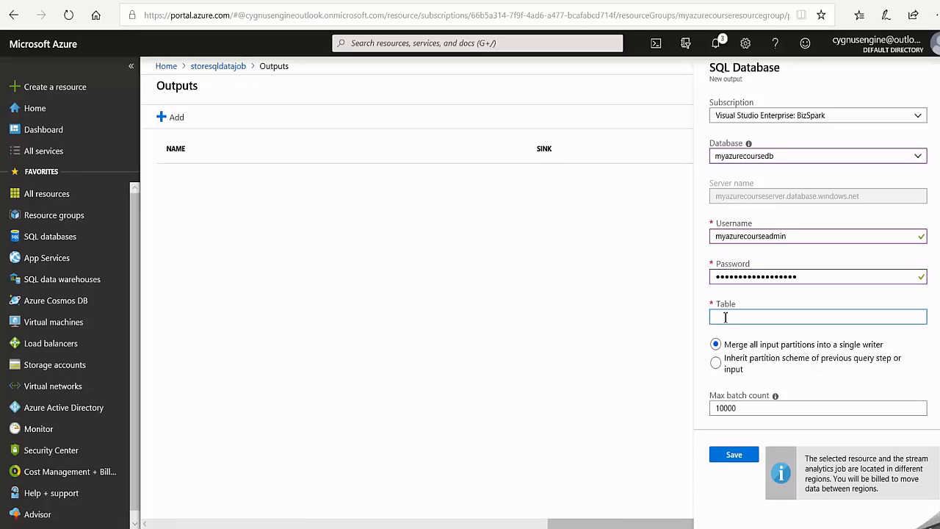
text(TelemetryData)
click(734, 455)
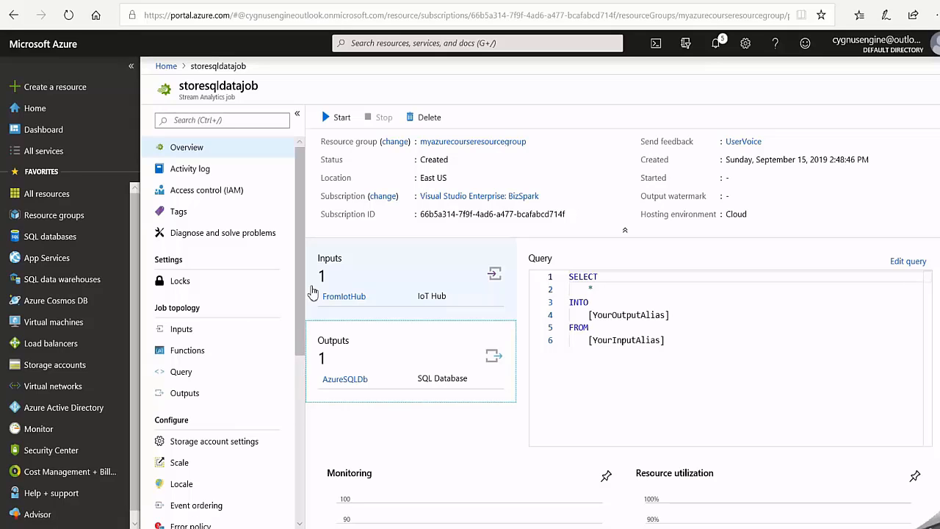
- Replace the job's query with averages of temperature and humidity from [FromIotHub] into [AzureSQLDb], grouped by TumblingWindow(Duration(minute, 1), Offset(millisecond, -1))
click(909, 262)
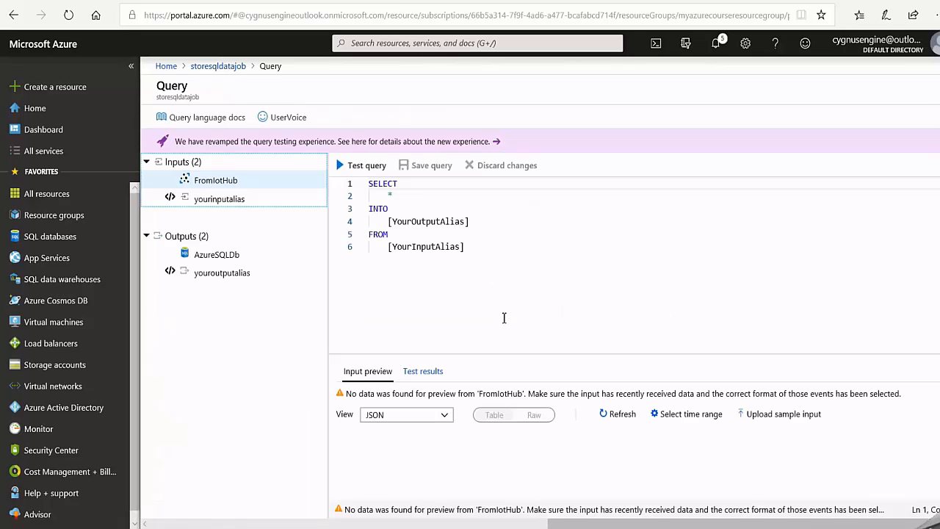
drag(476, 247, 366, 188)
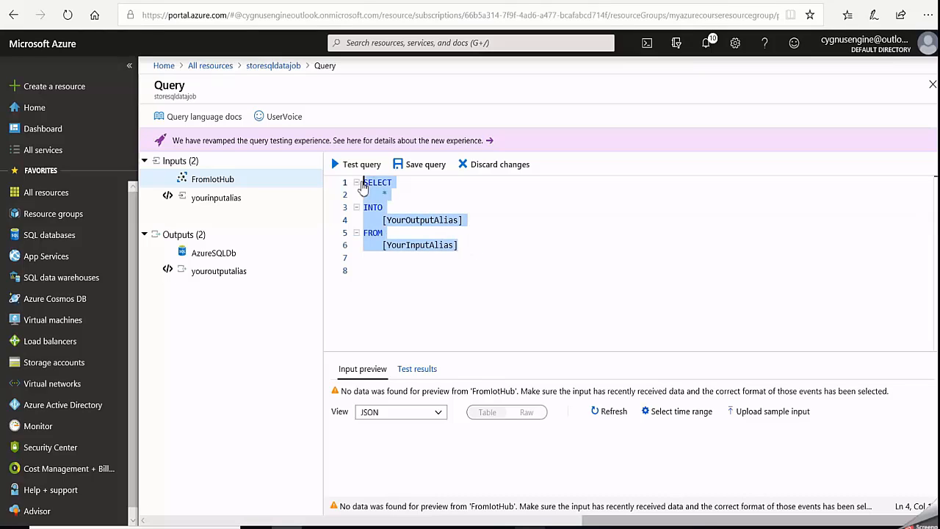
text(SELECT     AVG(temperature) AS temperature,     AVG(humidity) AS humidity INTO     [AzureSQLDb] FROM     [FromIotHub] GROUP BY     TumblingWindow(Duration(minute, 1), Offset(millisecond, -1)))
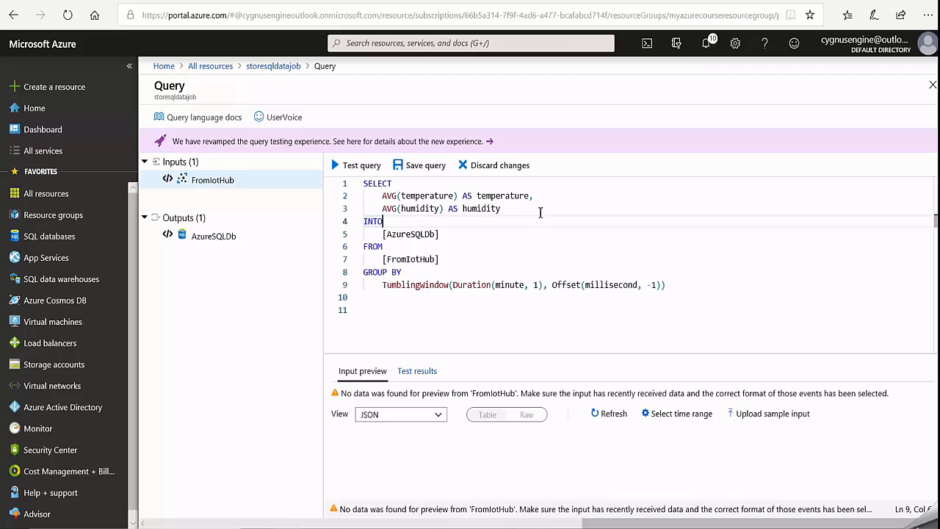
- Review the query's averaged fields, its output and input aliases, and the tumbling window duration
drag(500, 209, 393, 200)
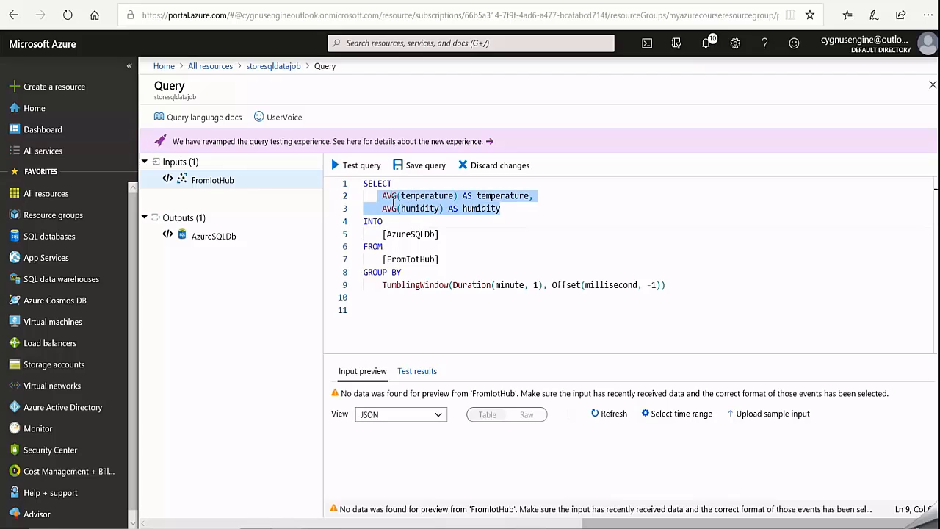
click(445, 247)
drag(438, 234, 382, 233)
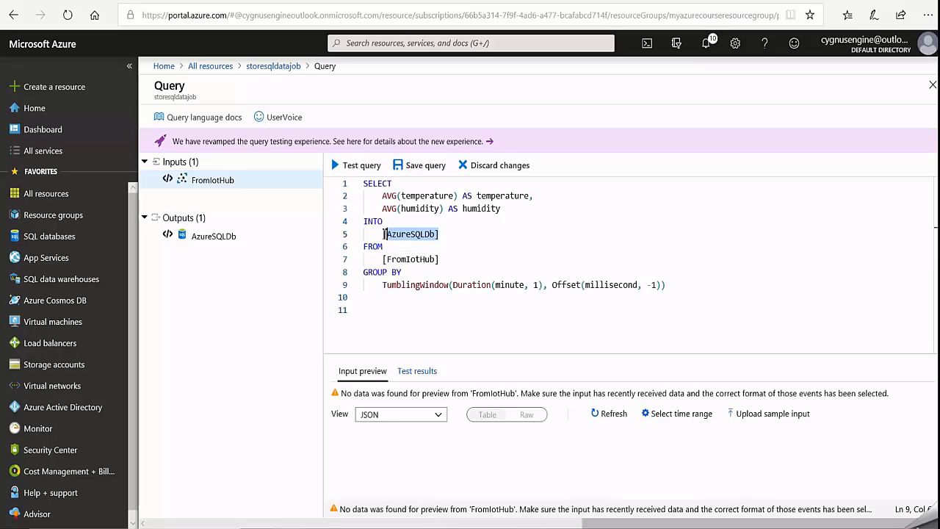
click(450, 273)
drag(439, 258, 380, 258)
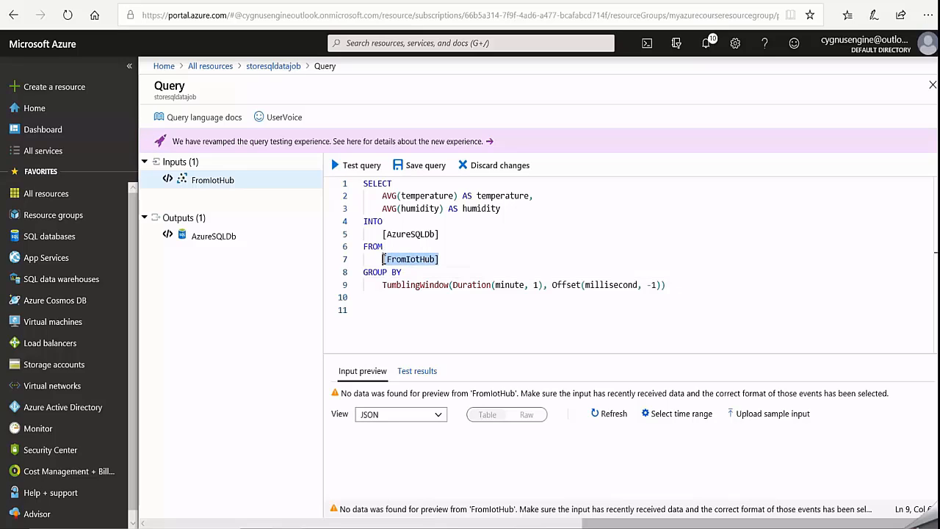
click(474, 311)
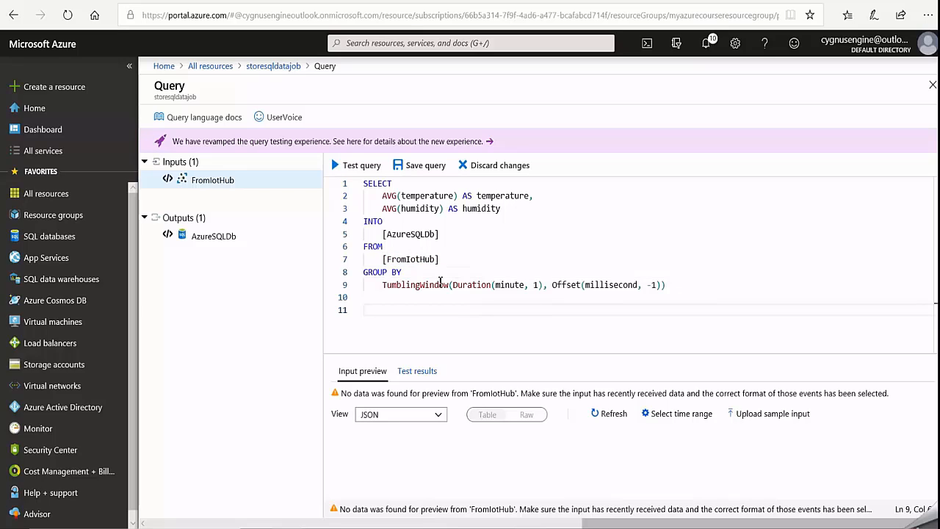
click(515, 286)
- Save the query and start storesqldatajob with the job output start time set to Now
click(419, 165)
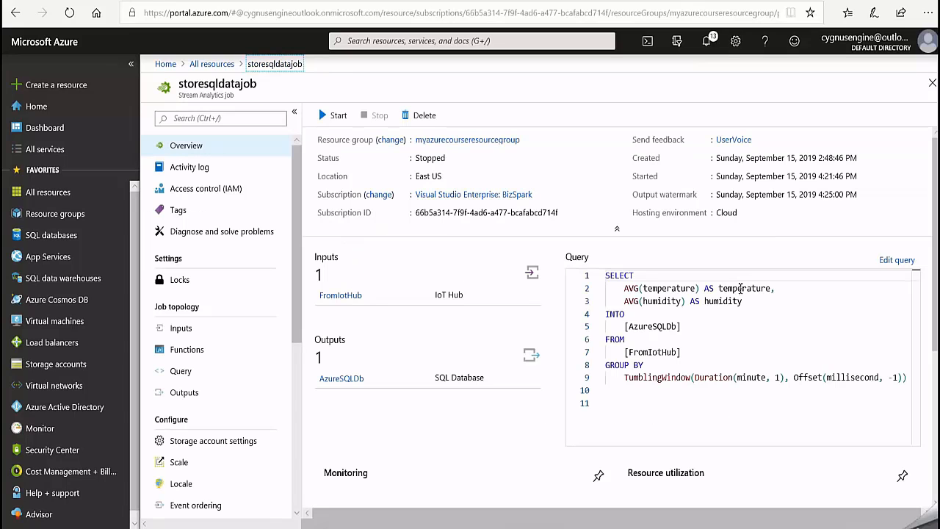
click(332, 118)
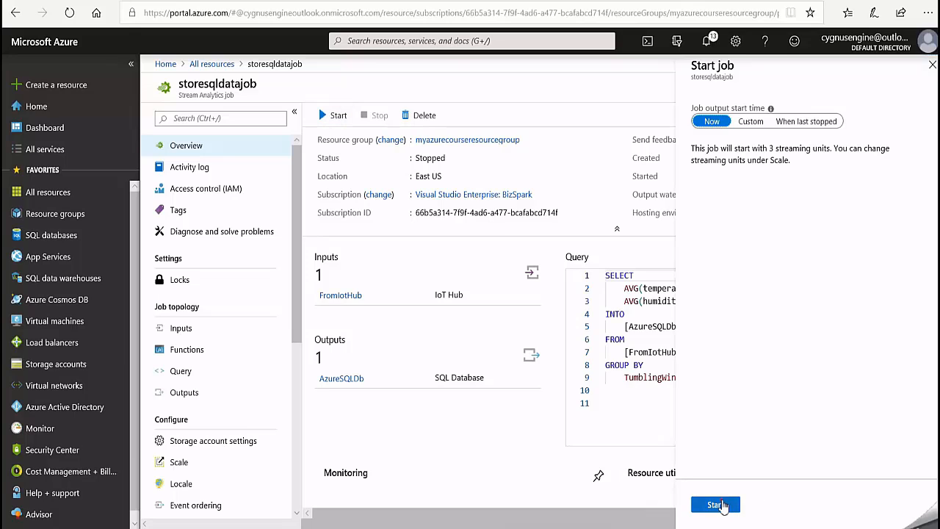
click(716, 504)
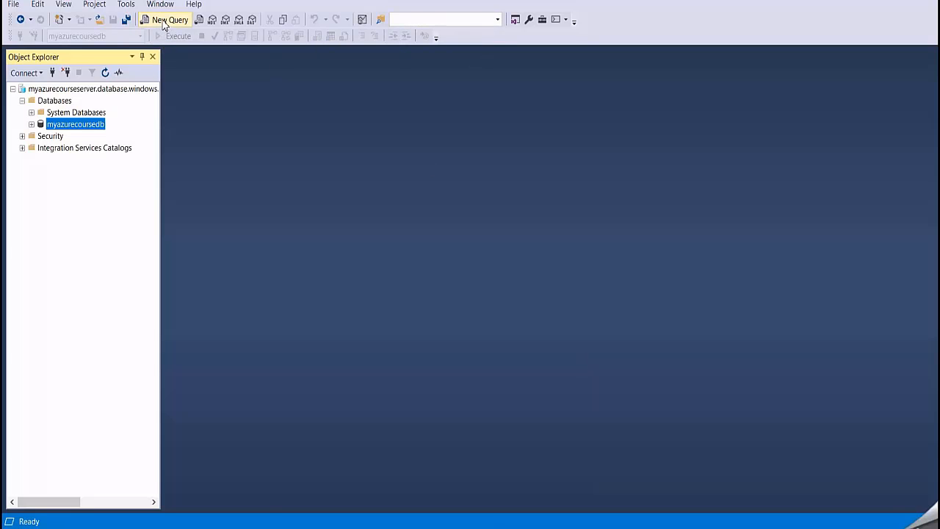
- Switch to SQL Server Management Studio and run select *from TelemetryData in a new query on myazurecoursedb
click(163, 24)
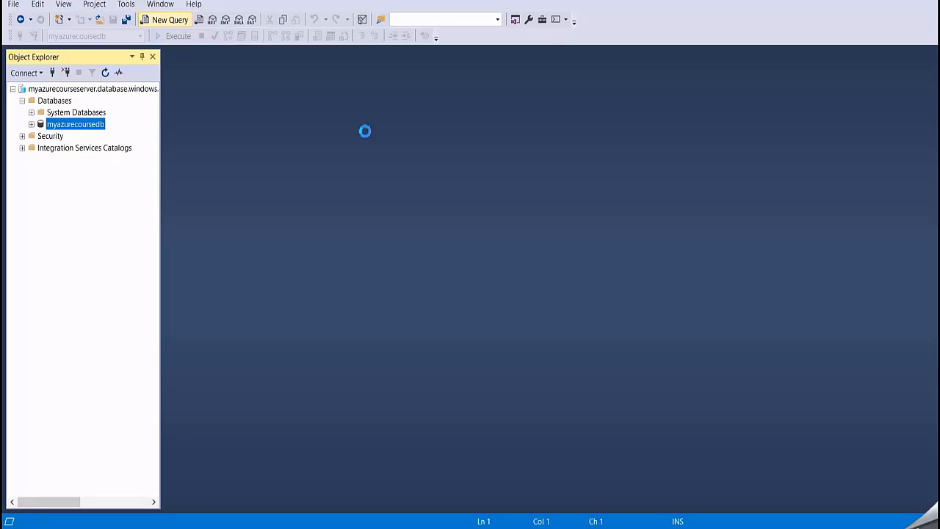
text(se)
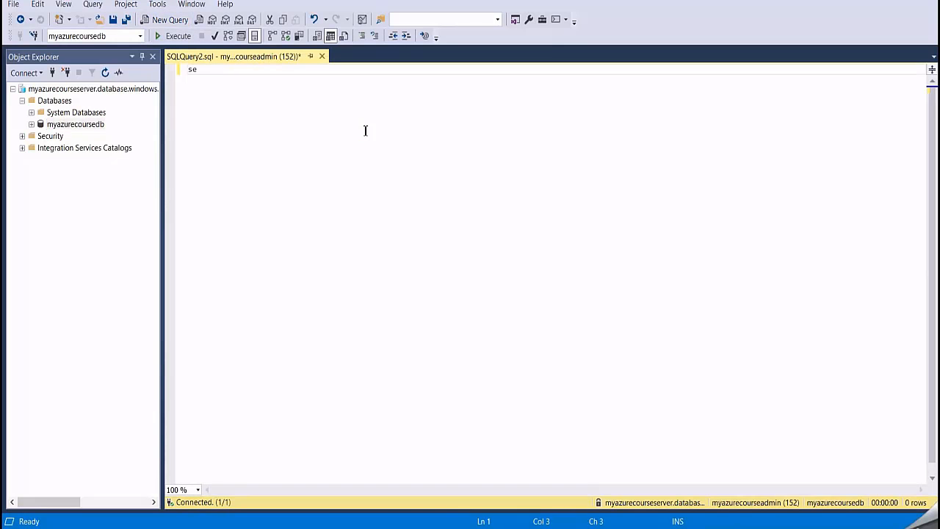
text(lect *from TelemetryData)
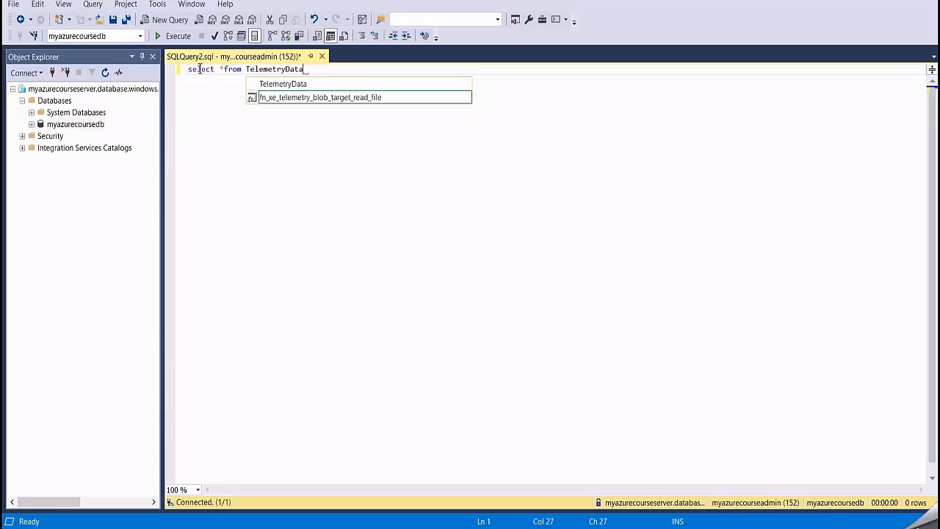
key(shift+Home)
click(164, 39)
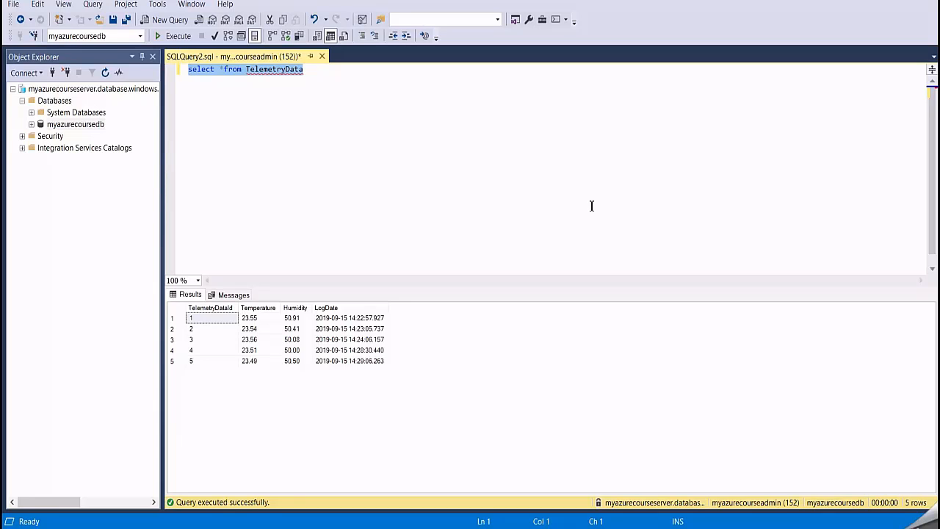
- Check the LogDate values in the results, rerun the TelemetryData query and compare the timestamps of the newest rows
click(328, 318)
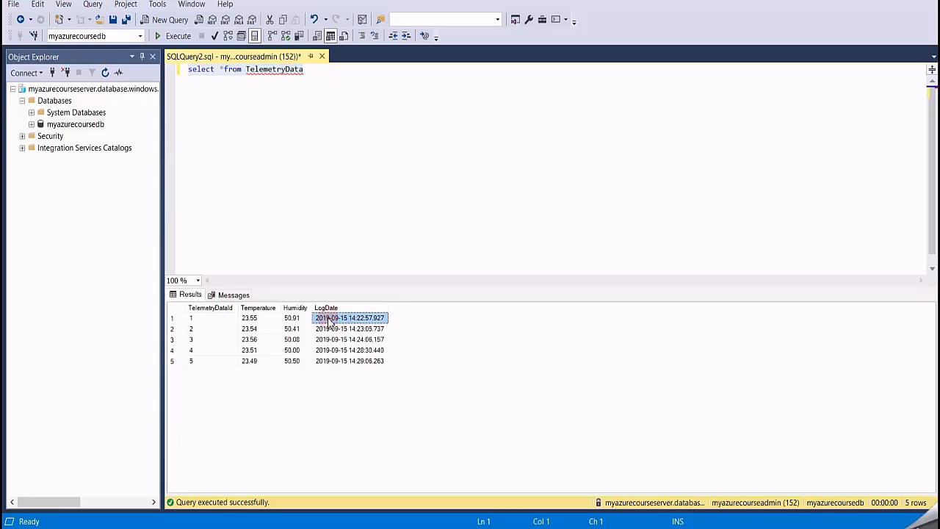
click(351, 361)
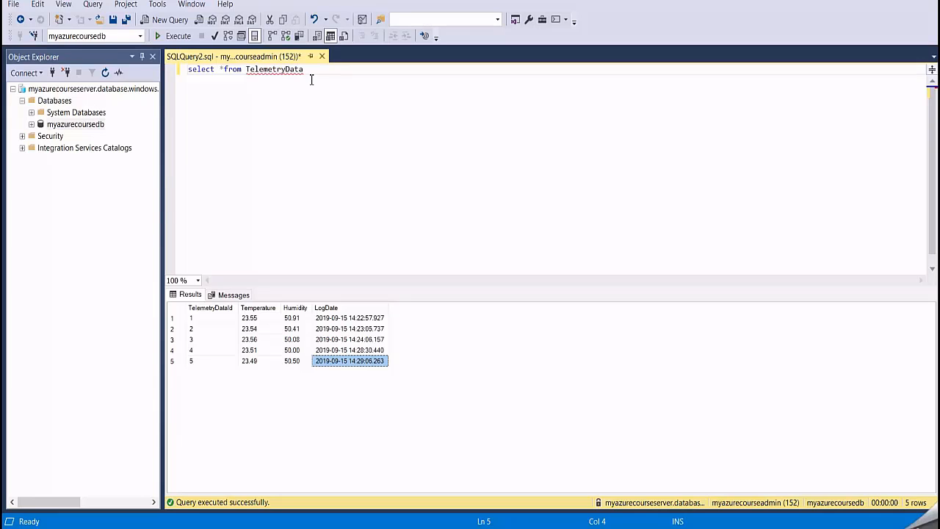
drag(313, 70, 161, 70)
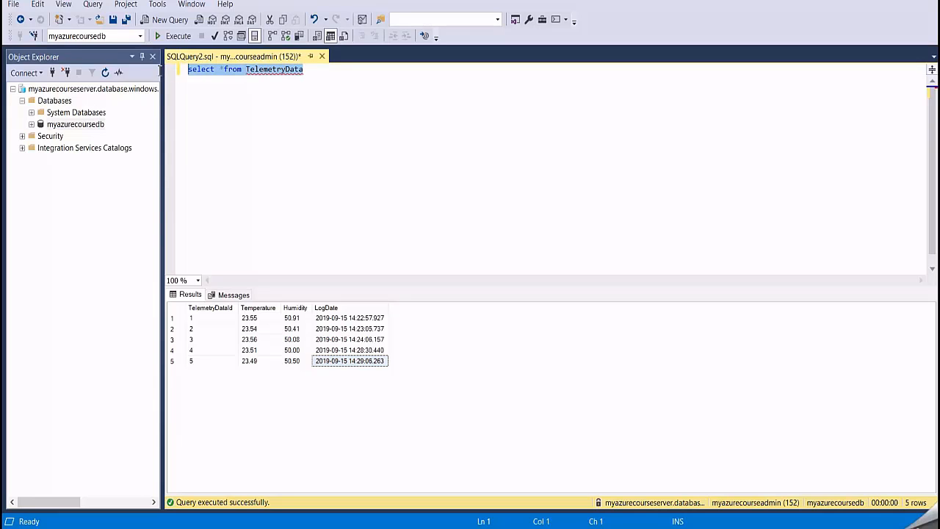
click(170, 36)
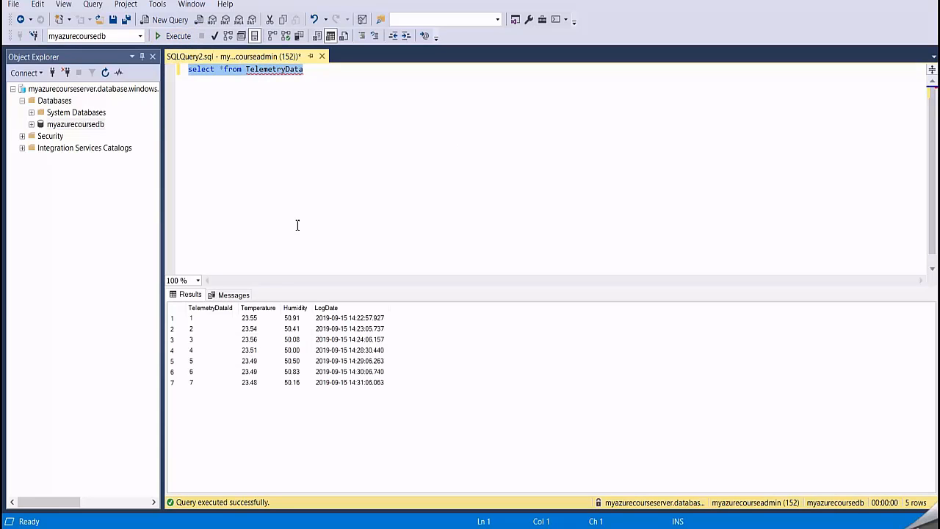
click(353, 383)
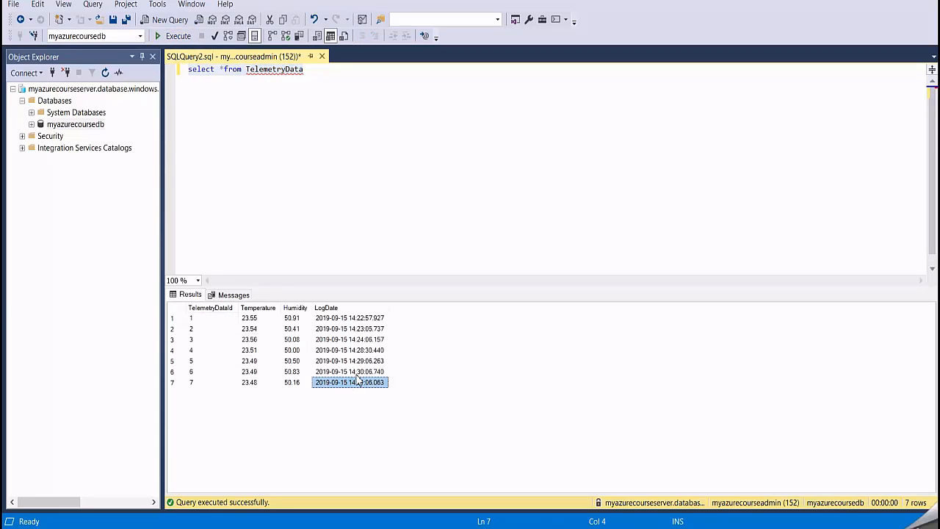
click(356, 371)
click(360, 382)
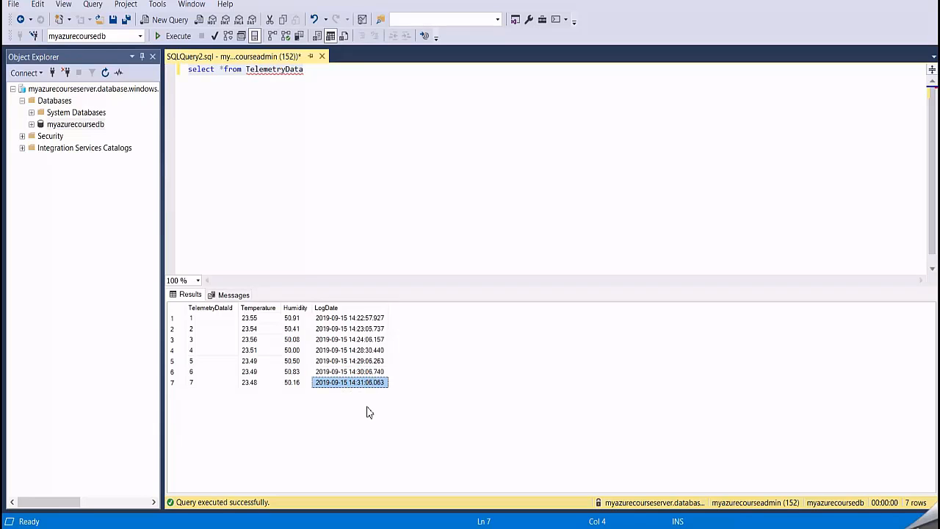
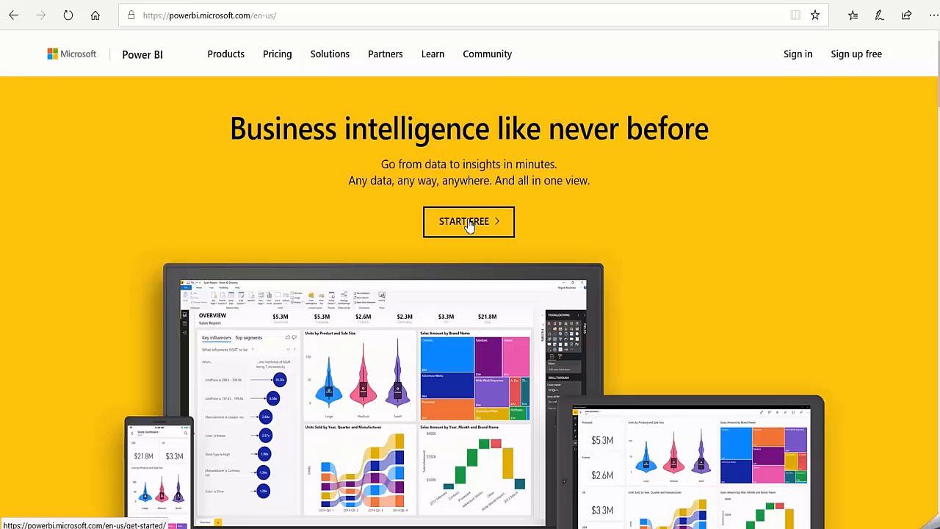
click(471, 223)
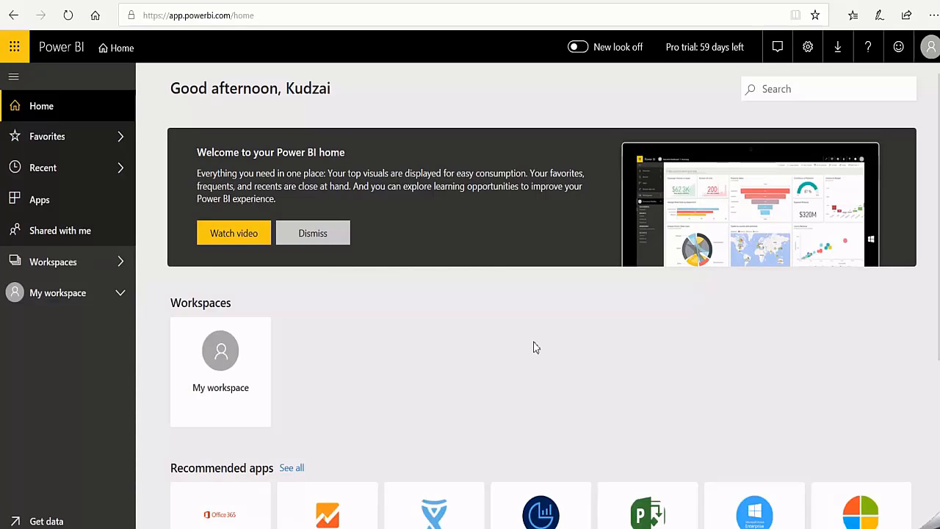
- Create and save a Power BI workspace named streamanalyticsworkspace
click(119, 263)
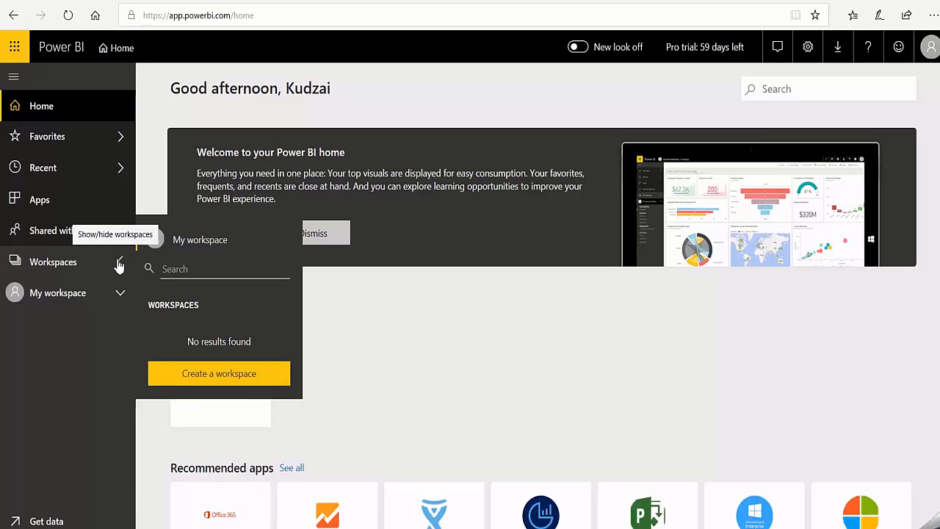
click(230, 377)
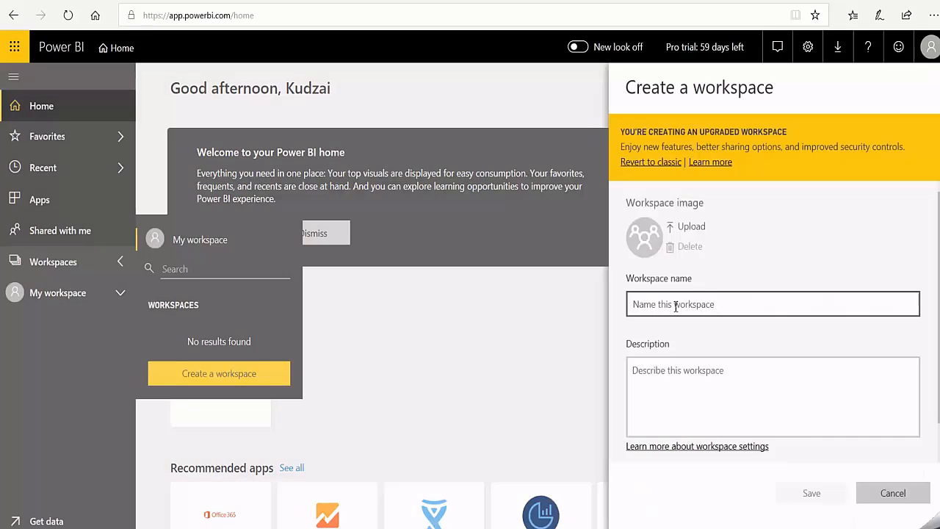
click(676, 307)
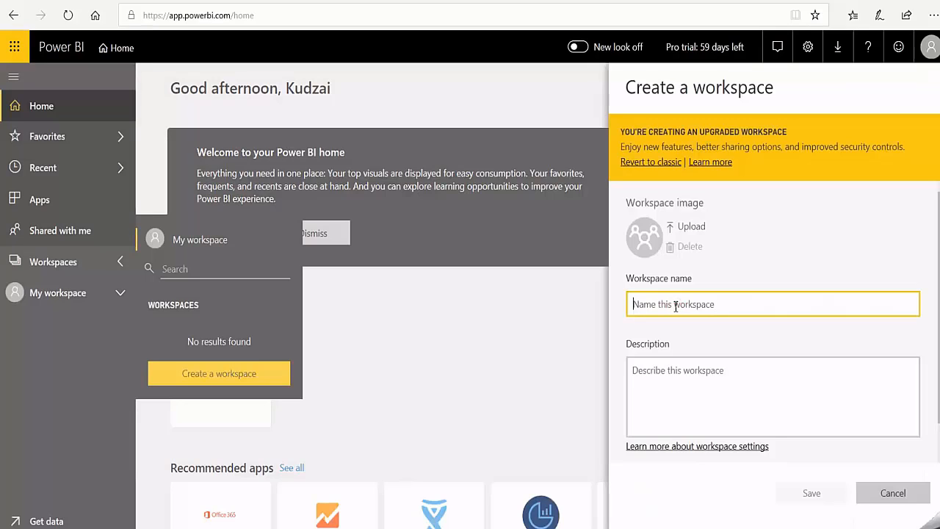
text(streamanalyticsworkspac)
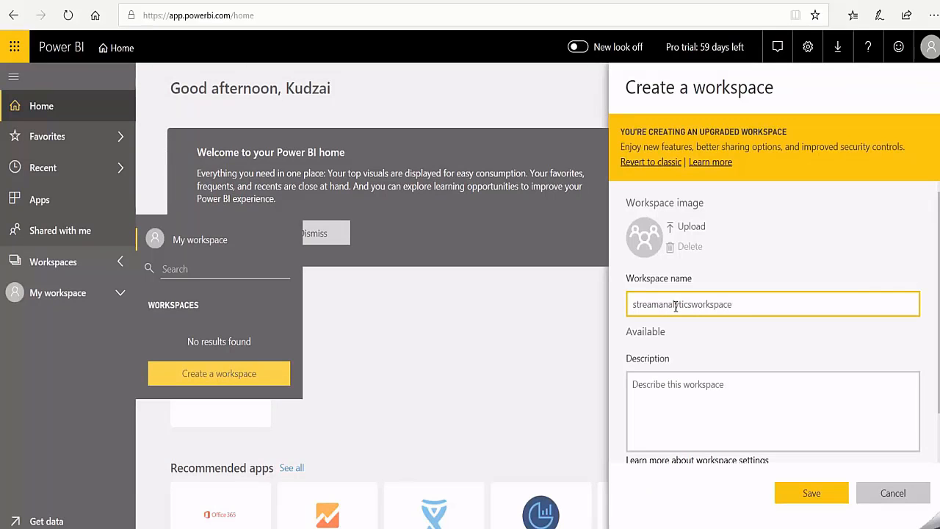
text(e)
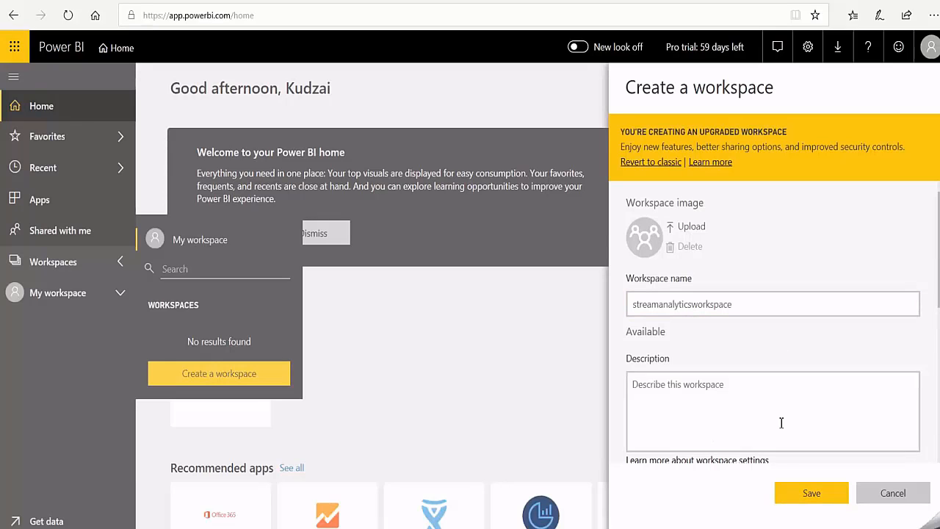
click(809, 496)
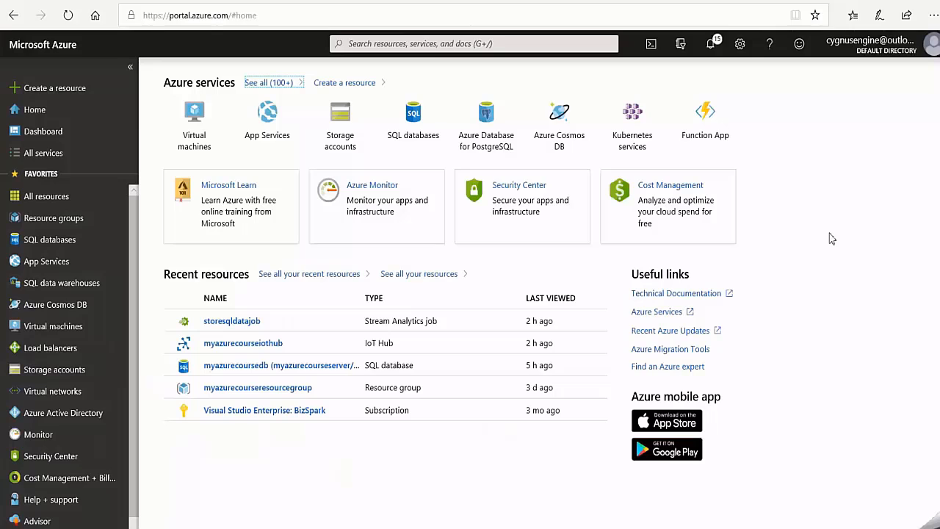
- Switch to the Azure portal and add the consumer group powerbiconsumergroup to the built-in endpoints of myazurecourseiothub
click(252, 348)
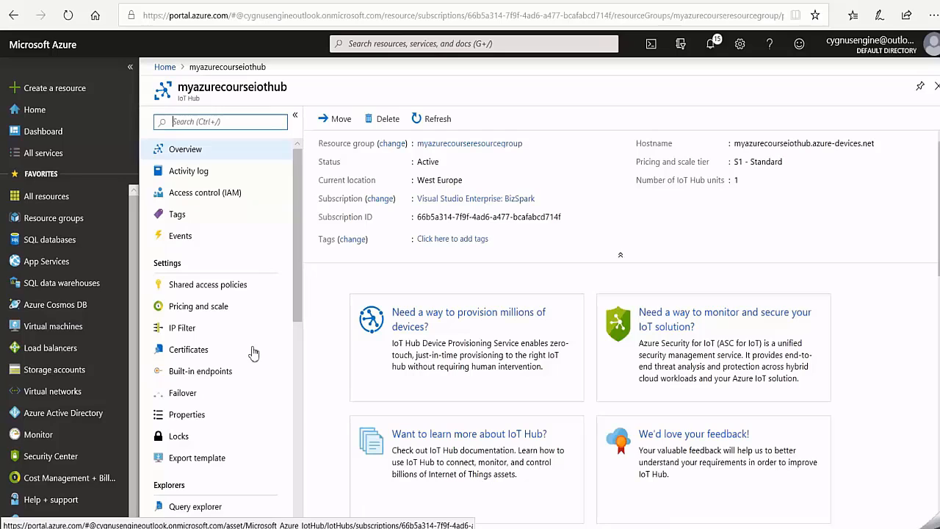
click(217, 377)
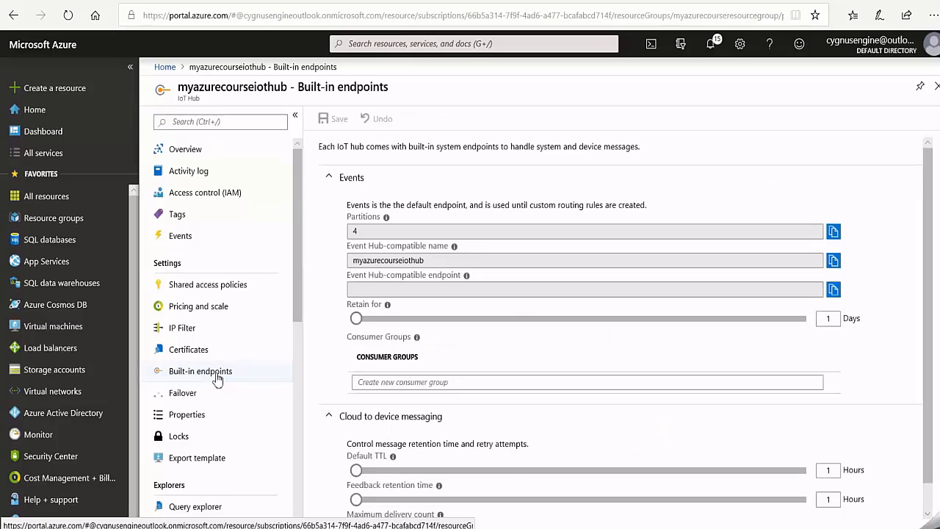
click(373, 403)
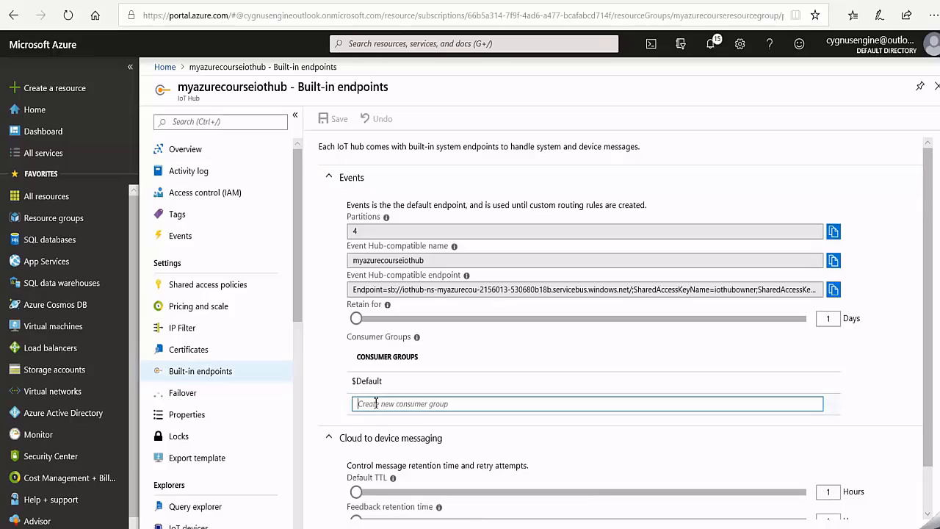
text(powerbiconsumergroup)
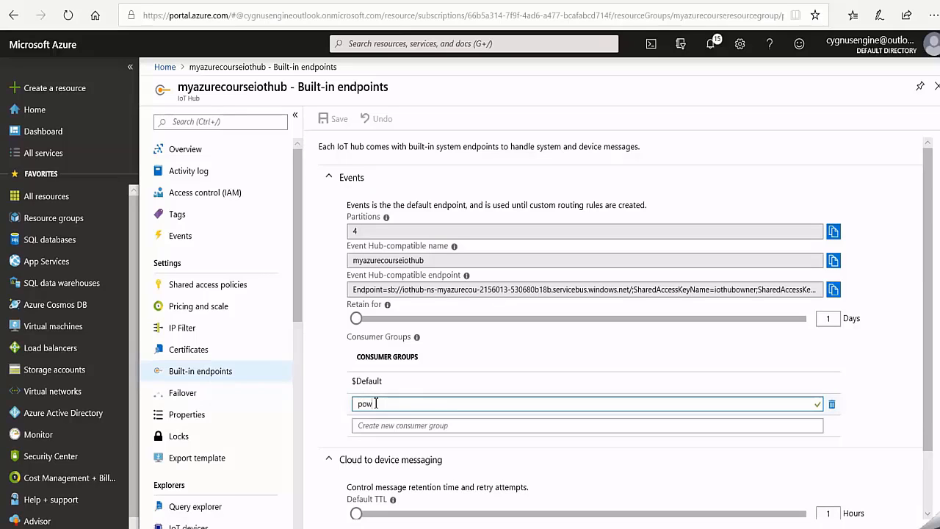
click(411, 431)
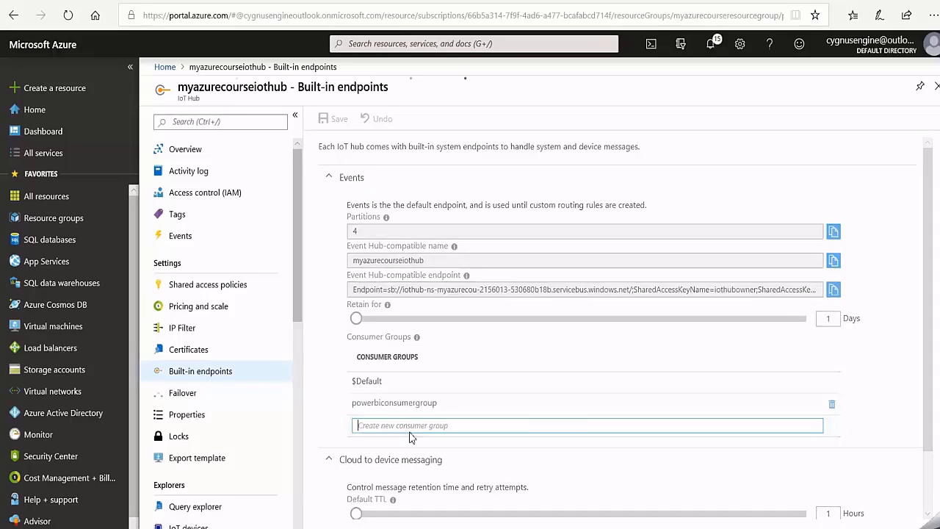
- Create a cloud-hosted Stream Analytics job named powerbianalyticsjob in the resource group myazurecourseresourcegroup
click(56, 88)
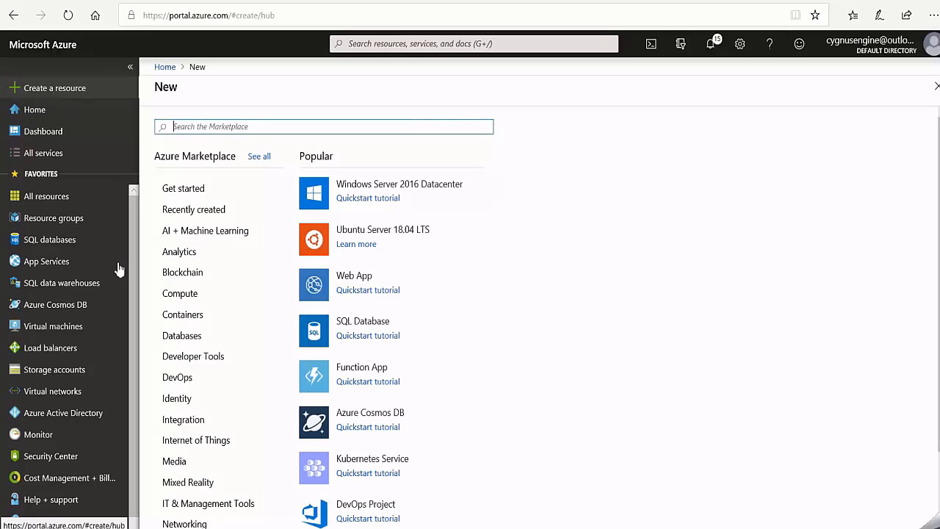
click(187, 256)
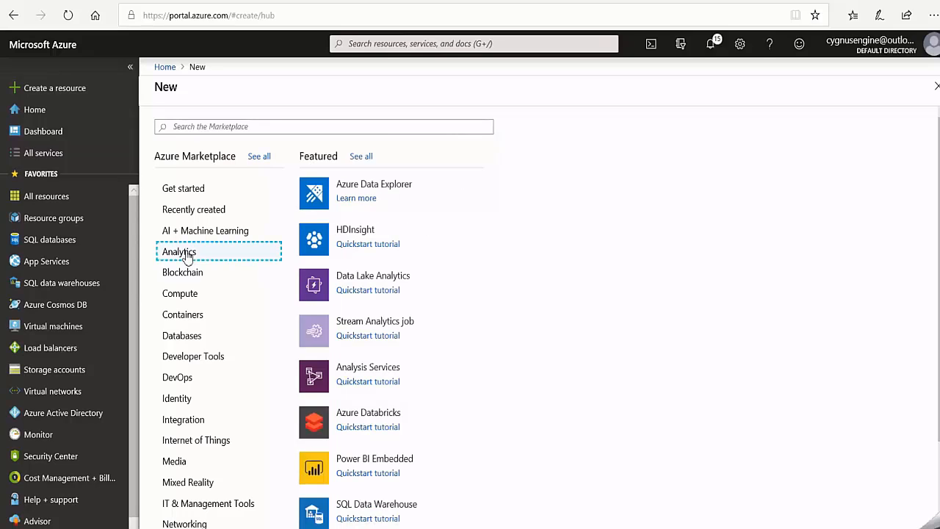
click(369, 323)
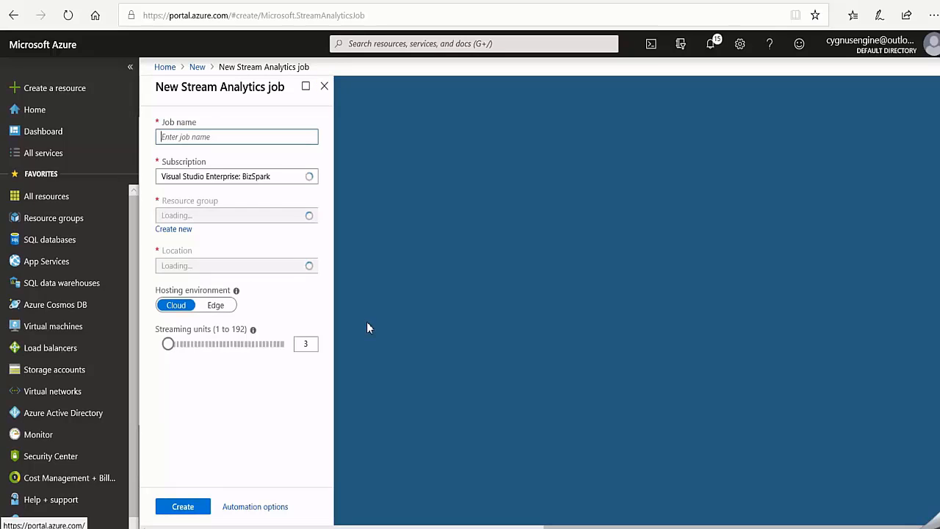
click(172, 139)
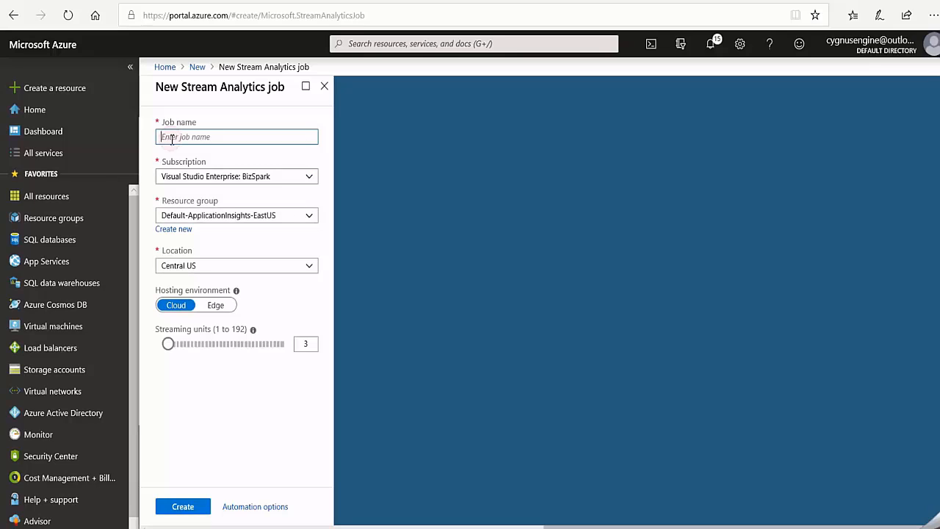
text(power)
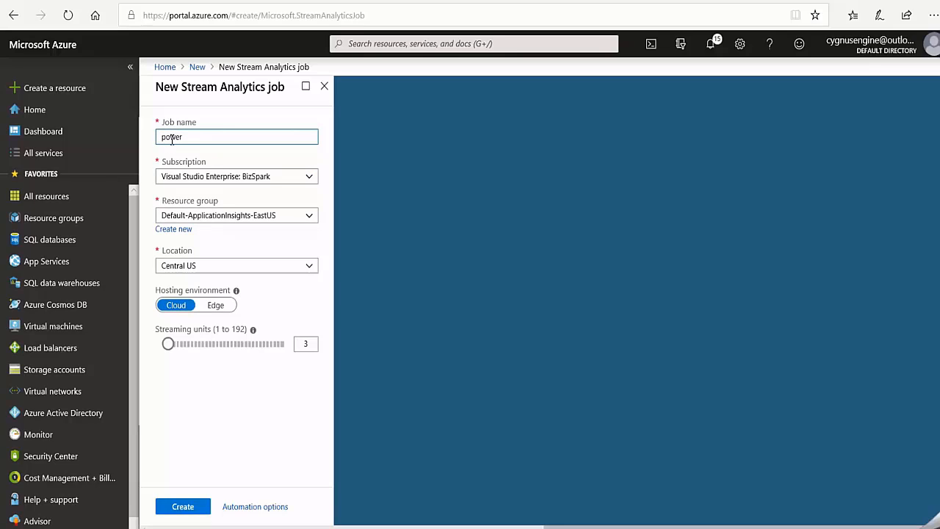
text(bianalyitcsjob)
click(309, 216)
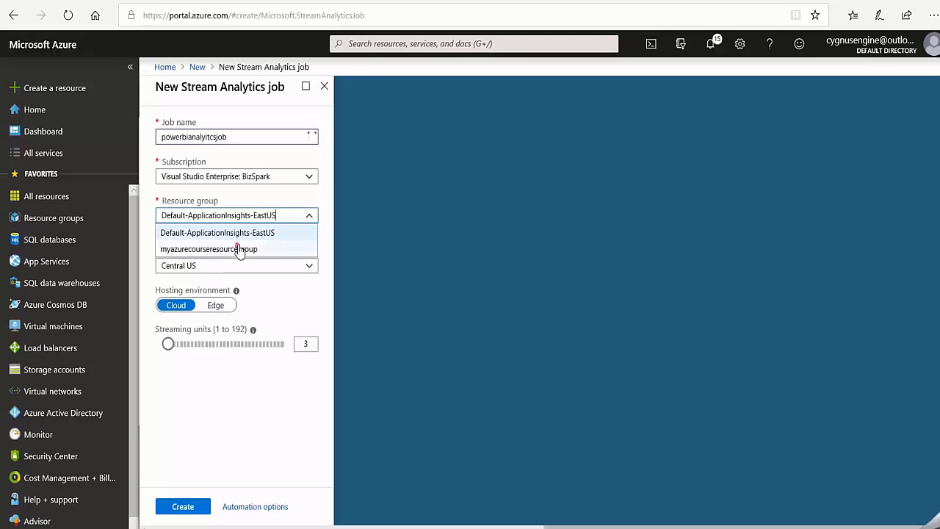
click(238, 246)
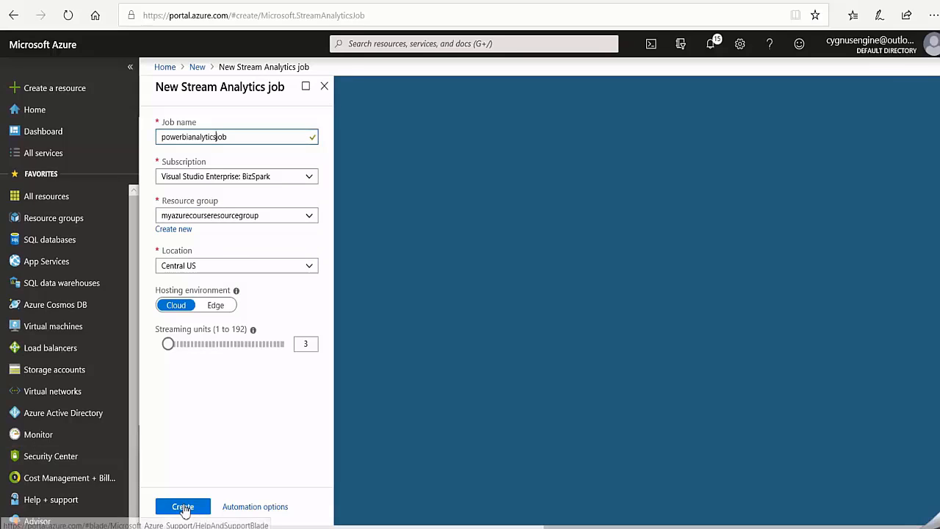
click(183, 506)
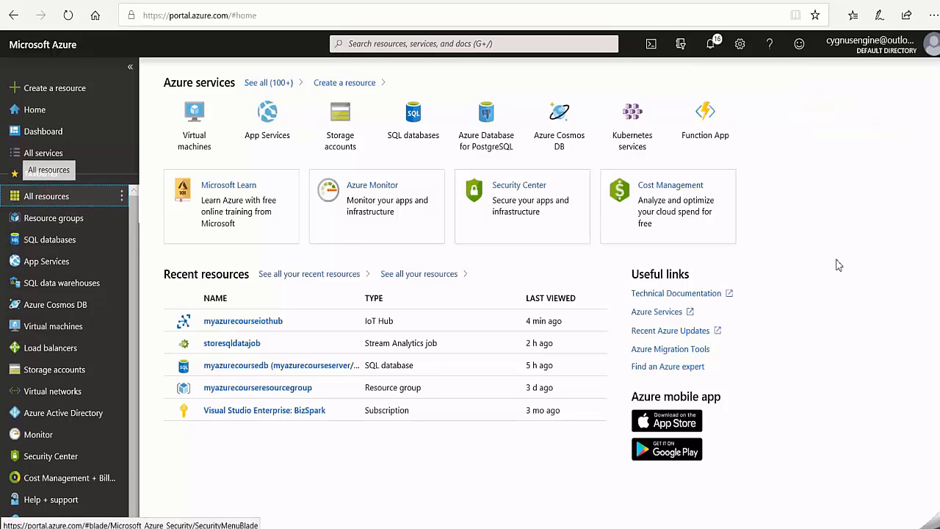
- Open powerbianalyticsjob and begin a new IoT Hub stream input with the alias FromEpicController
click(46, 196)
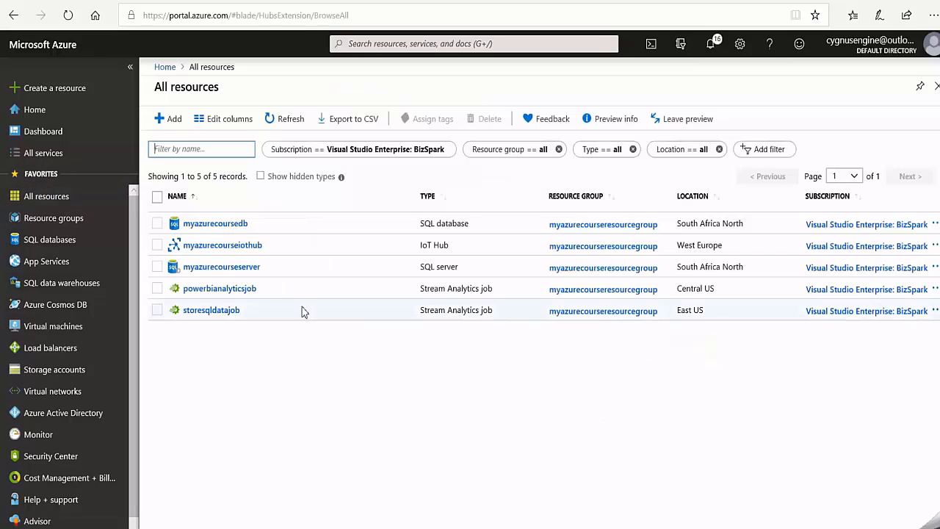
click(216, 292)
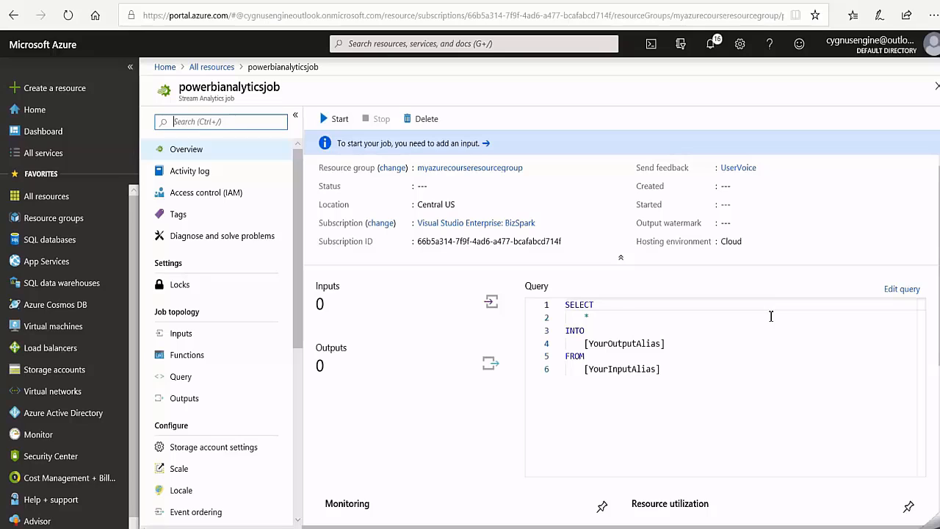
click(403, 301)
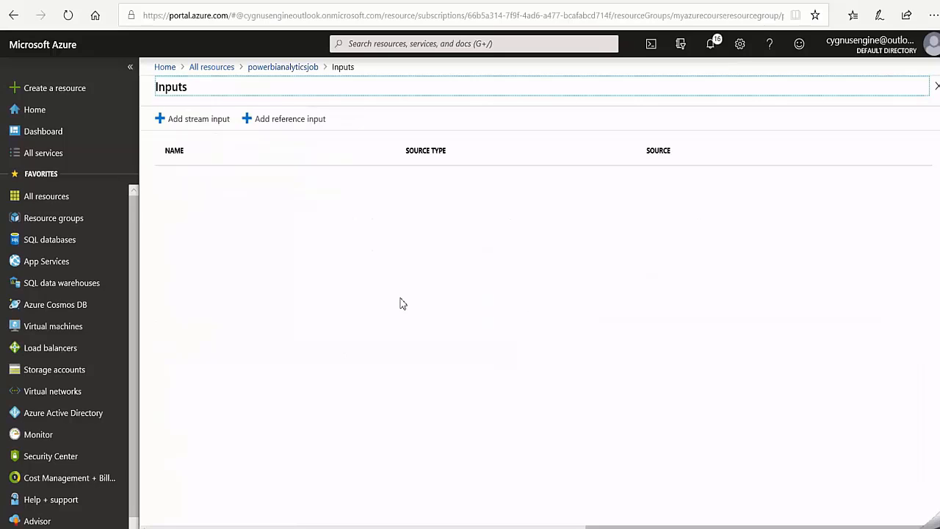
click(199, 121)
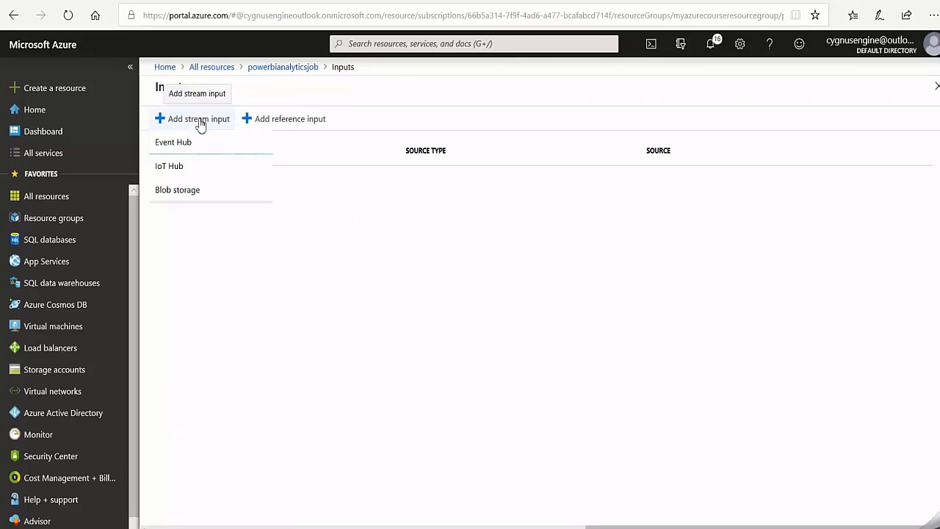
click(188, 168)
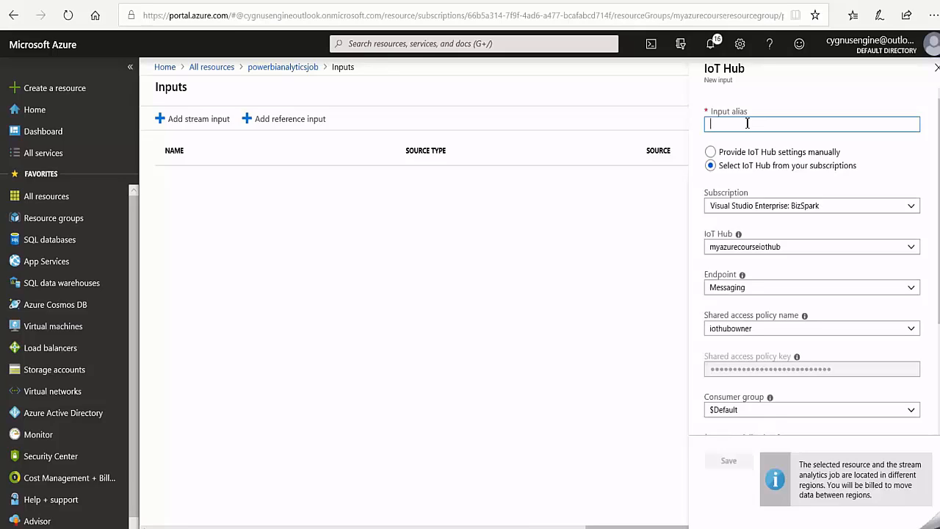
text(From)
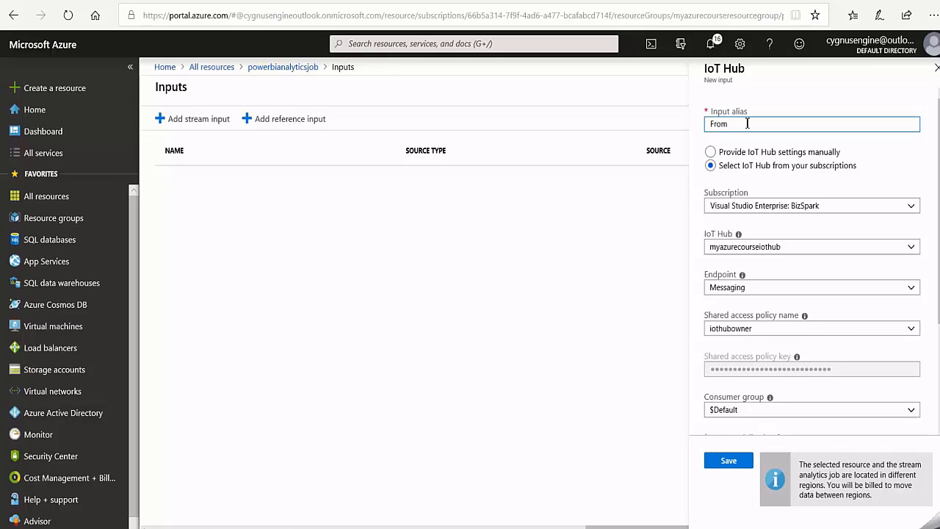
text(EpicController)
- Set the input's consumer group to powerbiconsumergroup, review its remaining settings and save the input
scroll(829, 304, down, 3)
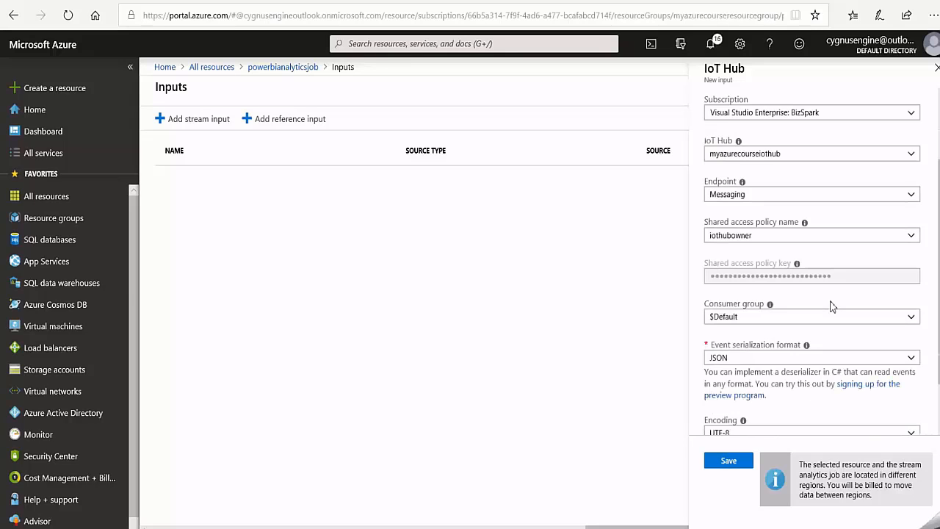
click(912, 307)
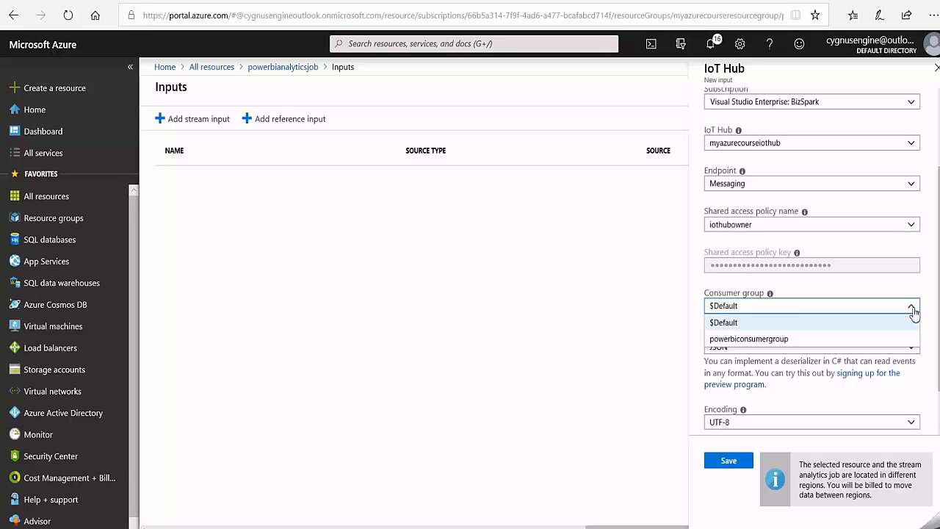
click(772, 340)
scroll(843, 338, down, 1)
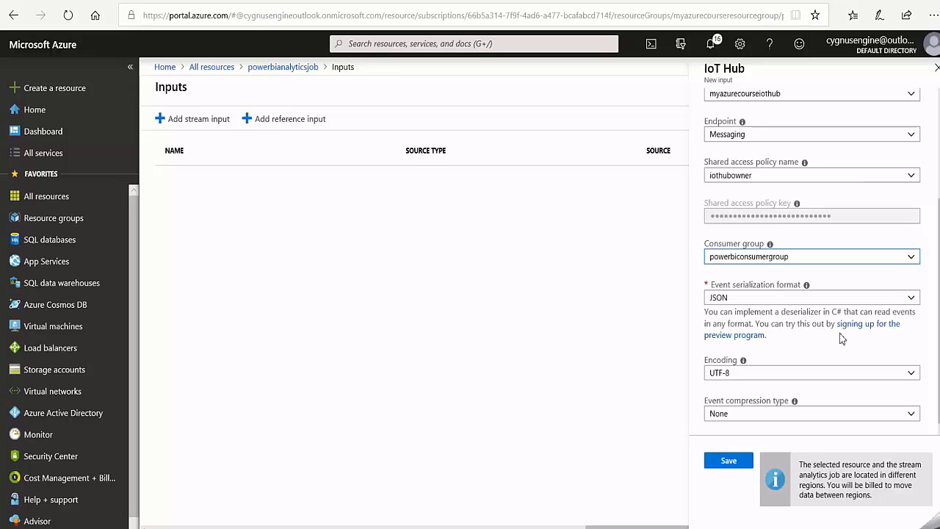
scroll(841, 337, up, 3)
scroll(841, 337, down, 3)
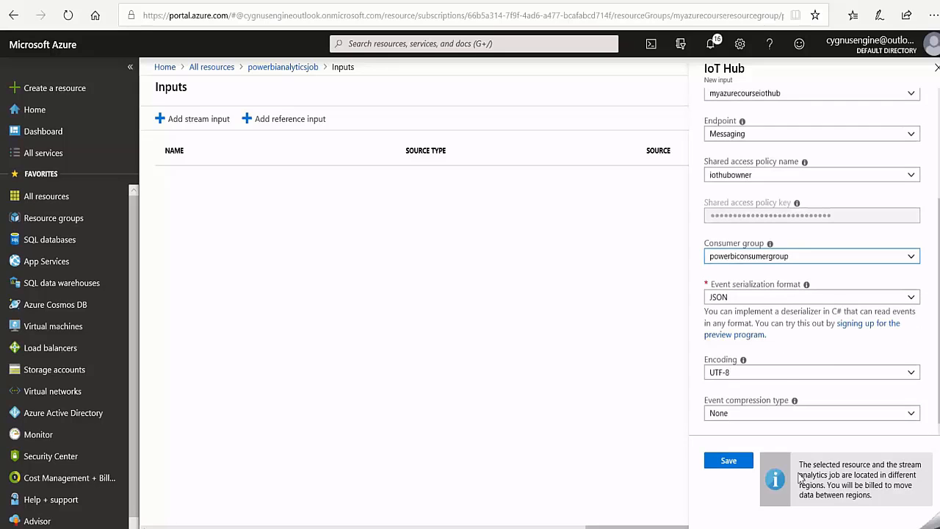
click(727, 463)
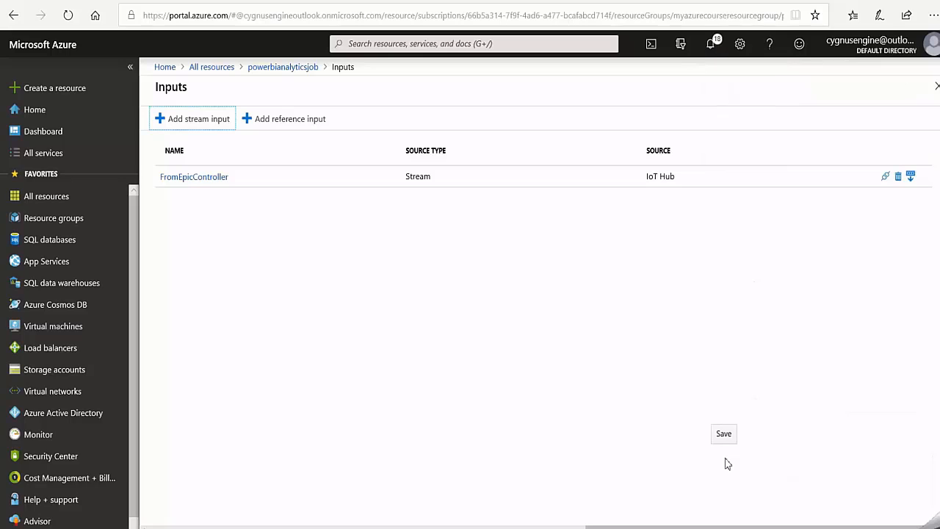
- Return to the powerbianalyticsjob overview and begin a new Power BI output with the alias ToPowerBI
click(283, 68)
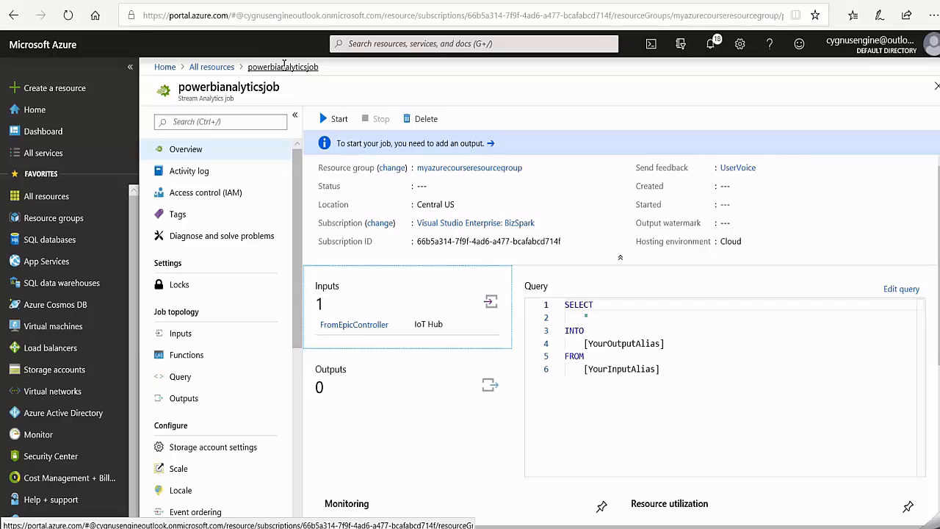
click(396, 384)
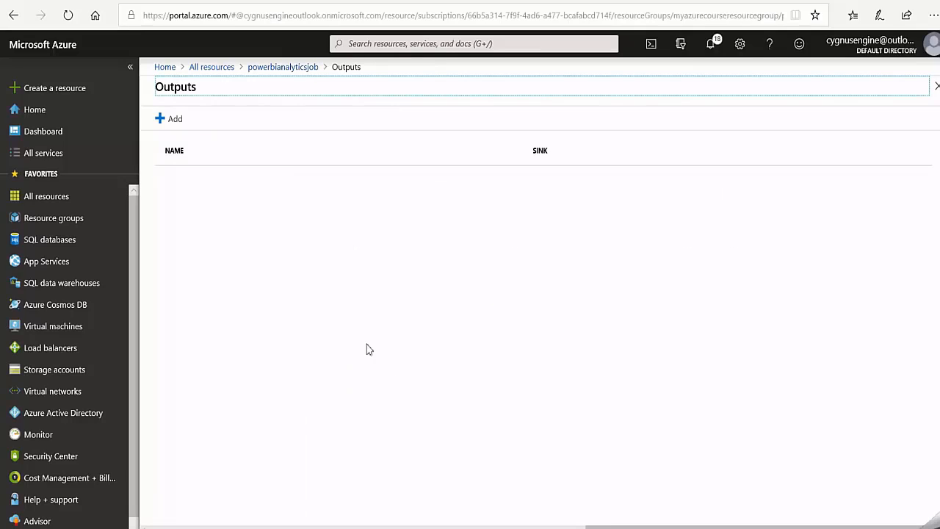
click(173, 120)
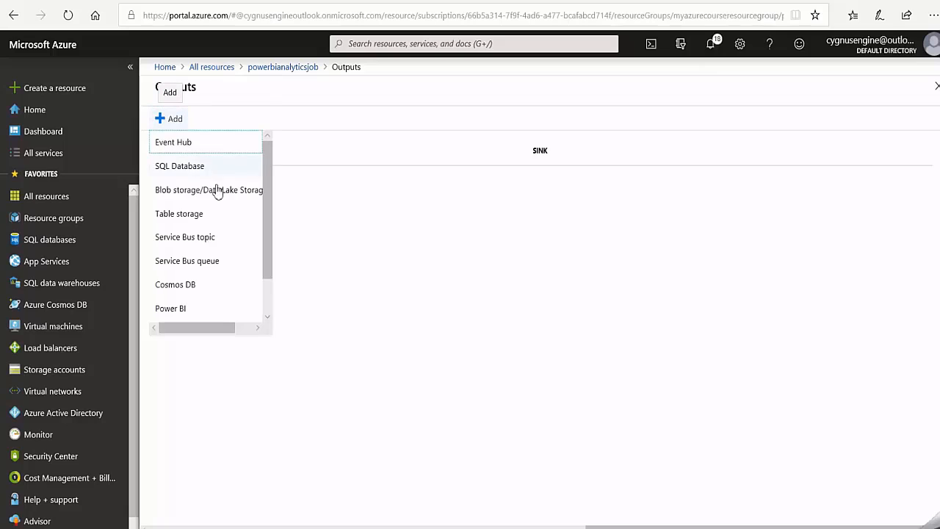
scroll(189, 303, down, 1)
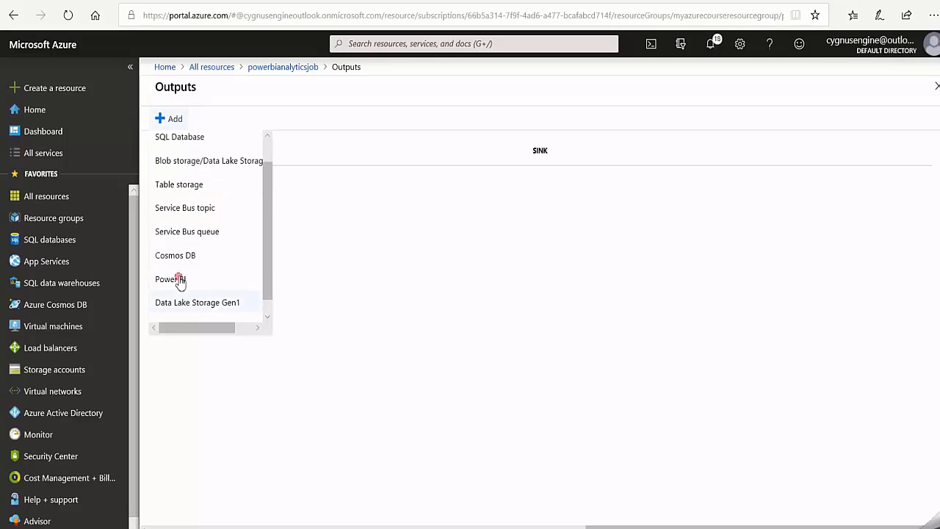
click(180, 279)
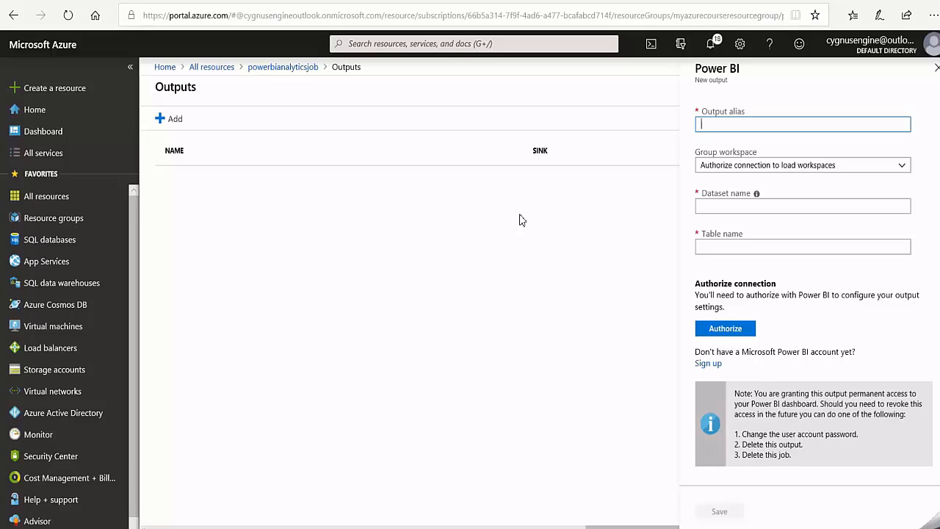
text(ToPowerBI)
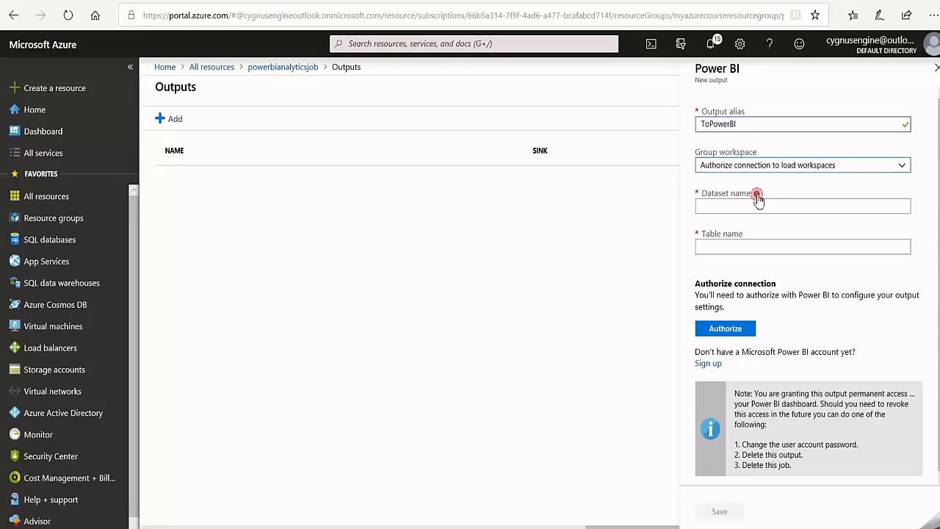
- Set the Power BI output's dataset name to streamanalyticsdataset and its table name to TemperatureData
mouse_move(757, 197)
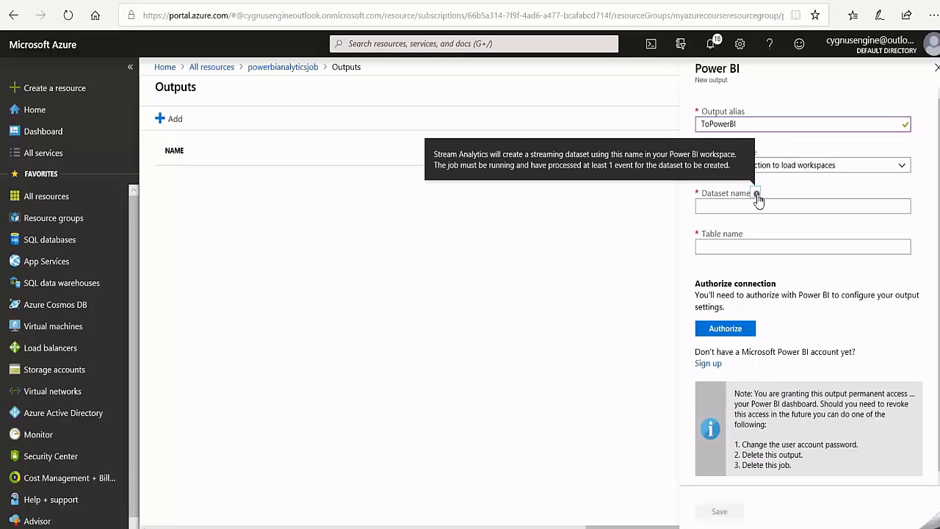
click(719, 206)
text(streamanalyticsda)
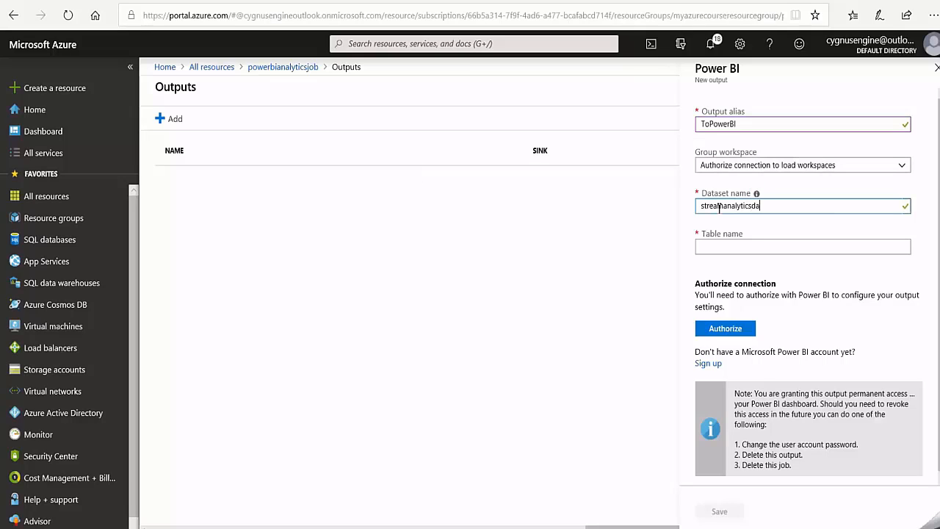
text(taset)
click(723, 245)
text(TemperatureData)
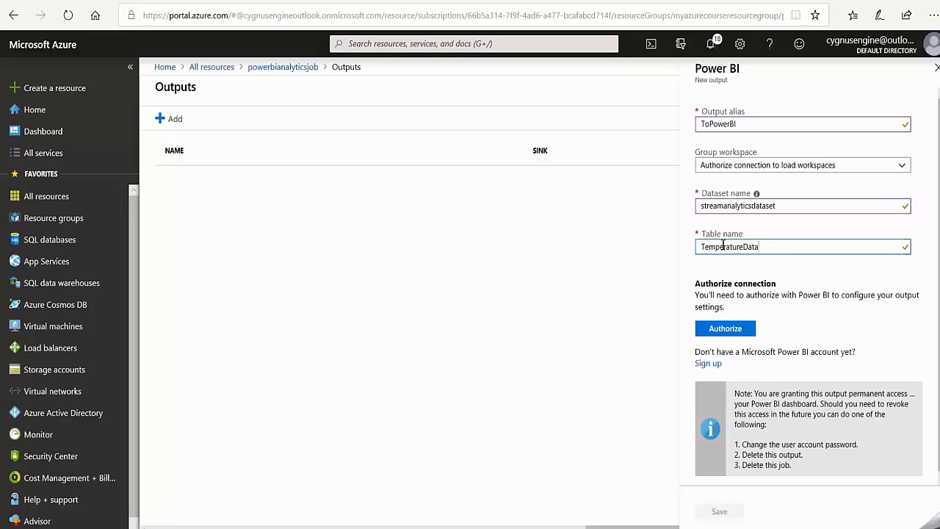
- Authorize the Power BI connection, choose streamanalyticsworkspace as the group workspace and save the output
click(734, 331)
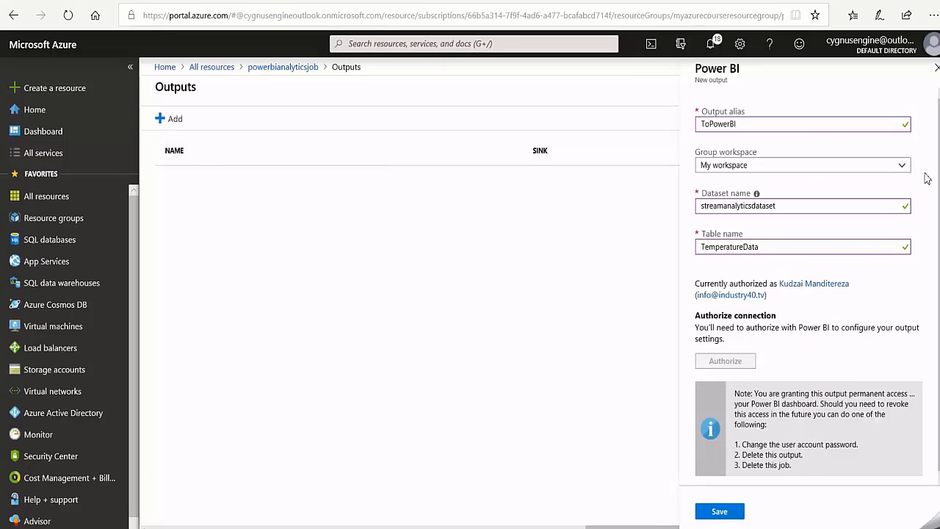
click(905, 167)
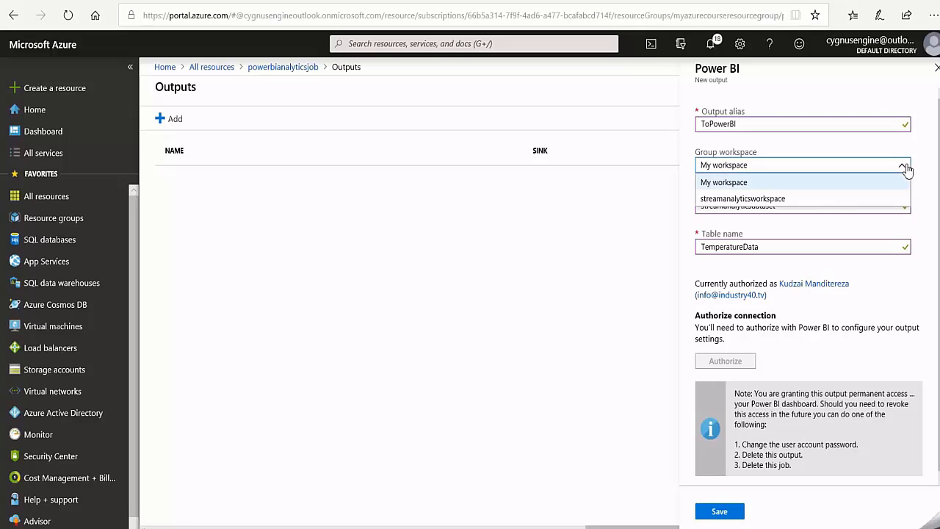
click(763, 199)
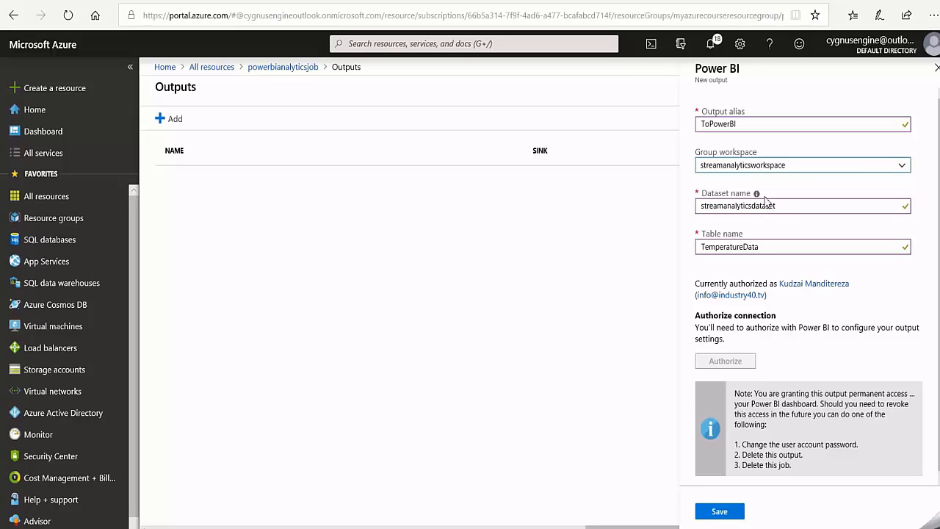
click(721, 514)
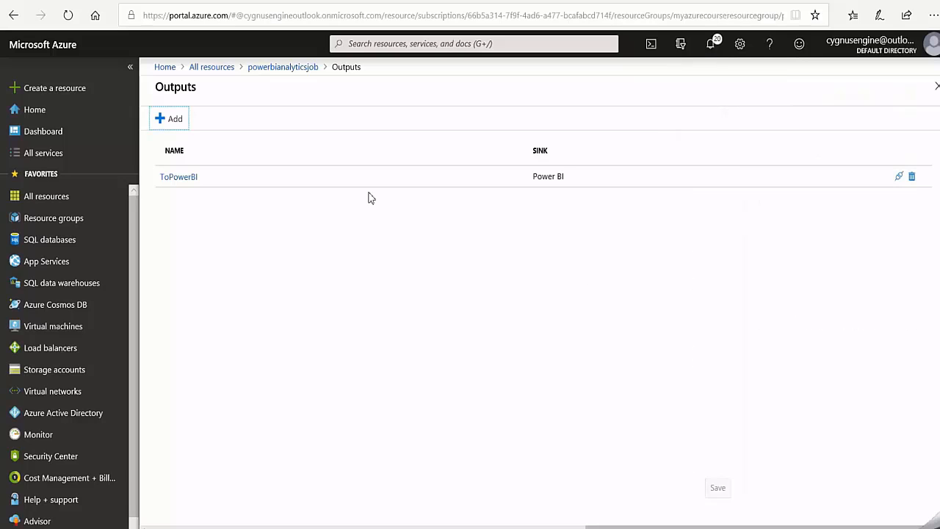
- Replace the default query of powerbianalyticsjob with the copied AnomalyDetectionStep query that reads FromEpicController and writes into ToPowerBI
click(289, 69)
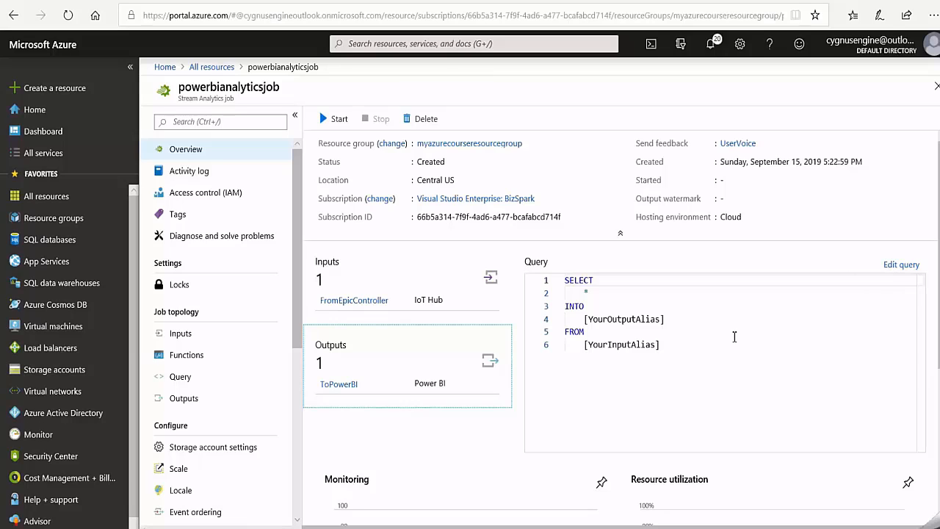
click(897, 266)
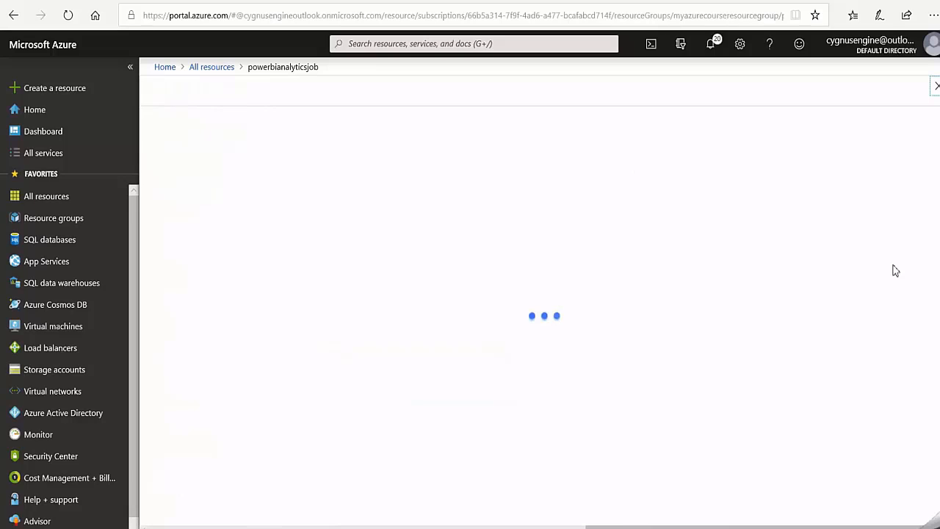
drag(468, 254, 388, 185)
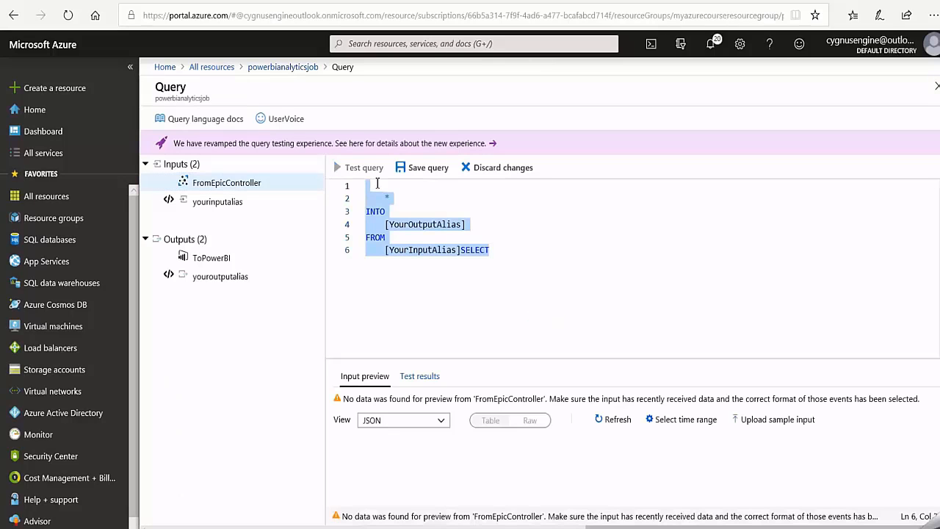
key(Delete)
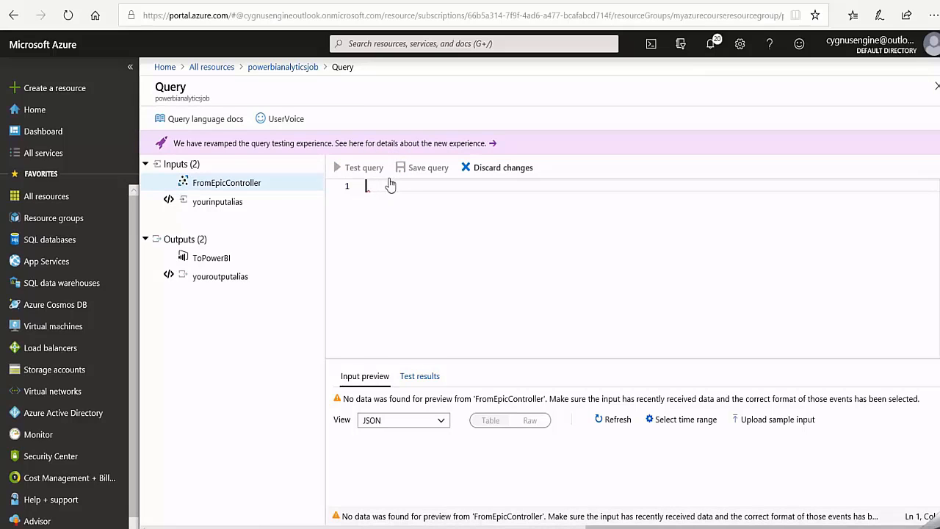
text(WITH AnomalyDetectionStep AS ( SELECT EVENTENQUEUEDUTCTIME AS time, temperature, AnomalyDetection_SpikeAndDip(temperature, 99, 500, 'spikesanddips') OVER(LIMIT DURATION(second, 120)) AS SpikeAndDipScores FROM FromEpicController ) SELECT time, temperature, CAST(GetRecordPropertyValue(SpikeAndDipScores, 'IsAnomaly') AS bigint) AS IsAnomaly, CAST(GetRecordPropertyValue(SpikeAndDipScores, 'Score') AS float) AS Score INTO ToPowerBI FROM AnomalyDetectionStep)
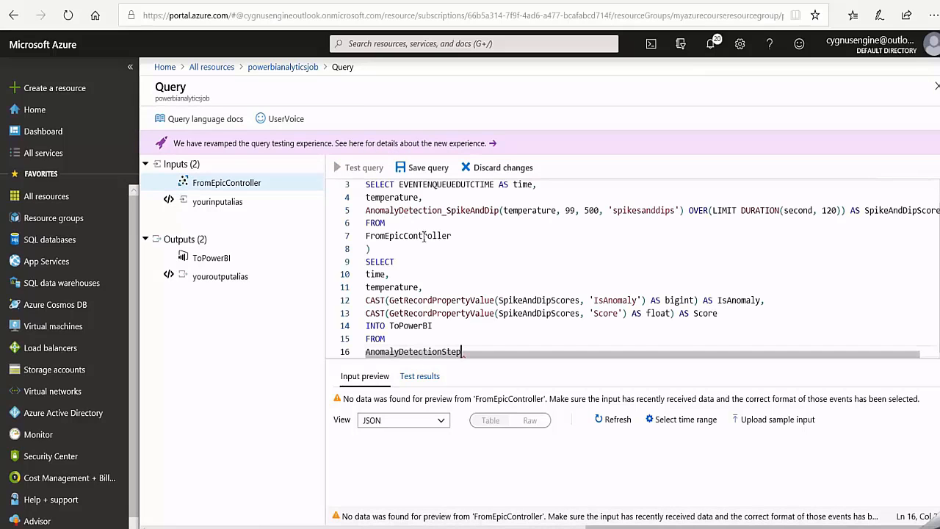
- Examine the AnomalyDetectionStep part of the query, including the selected fields and the AnomalyDetection_SpikeAndDip arguments
scroll(424, 236, up, 1)
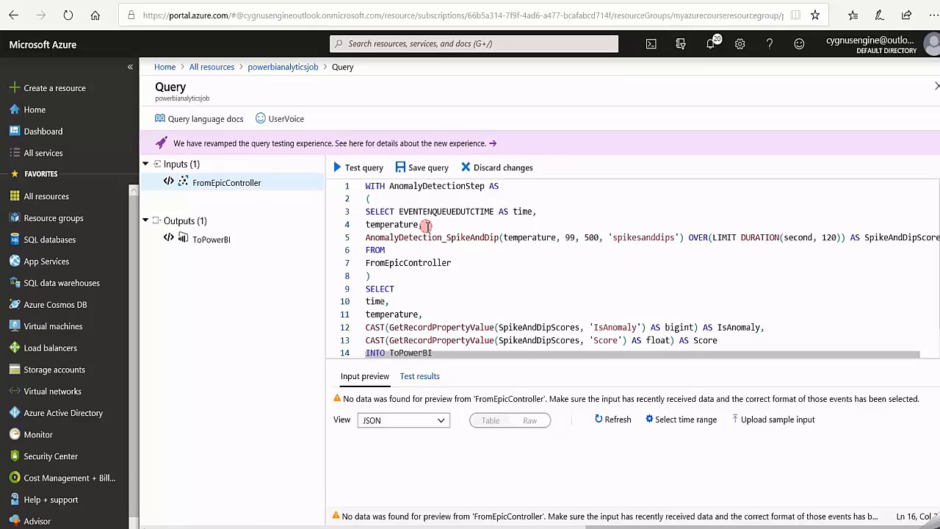
drag(424, 225, 359, 212)
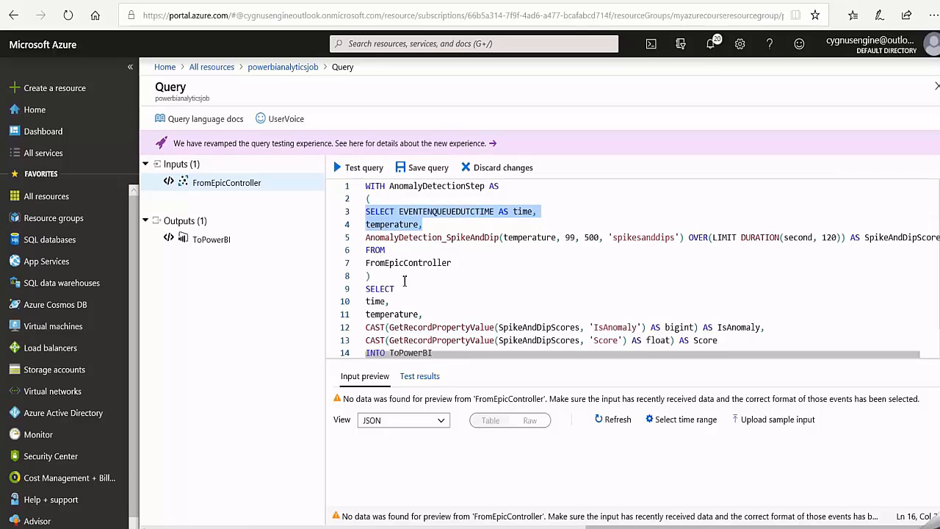
click(366, 238)
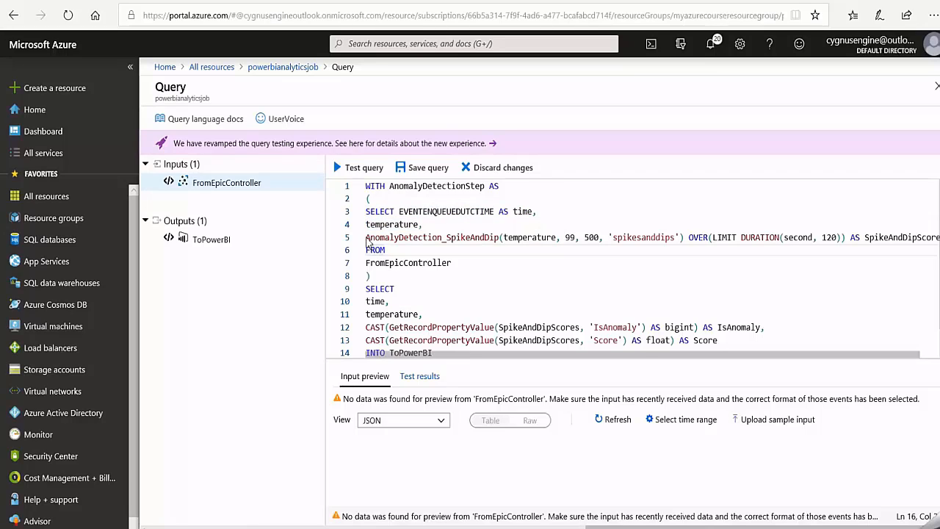
drag(366, 237, 555, 237)
drag(706, 233, 733, 237)
click(500, 239)
double_click(546, 239)
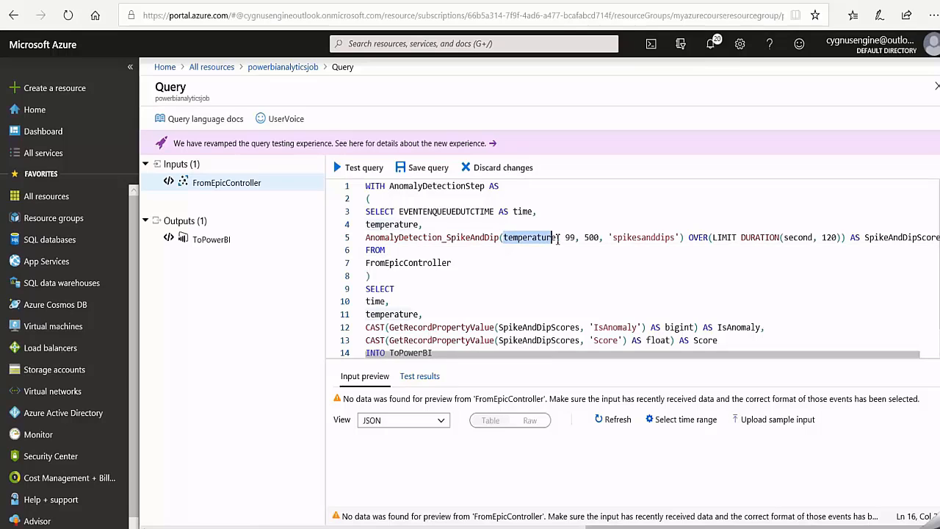
click(471, 238)
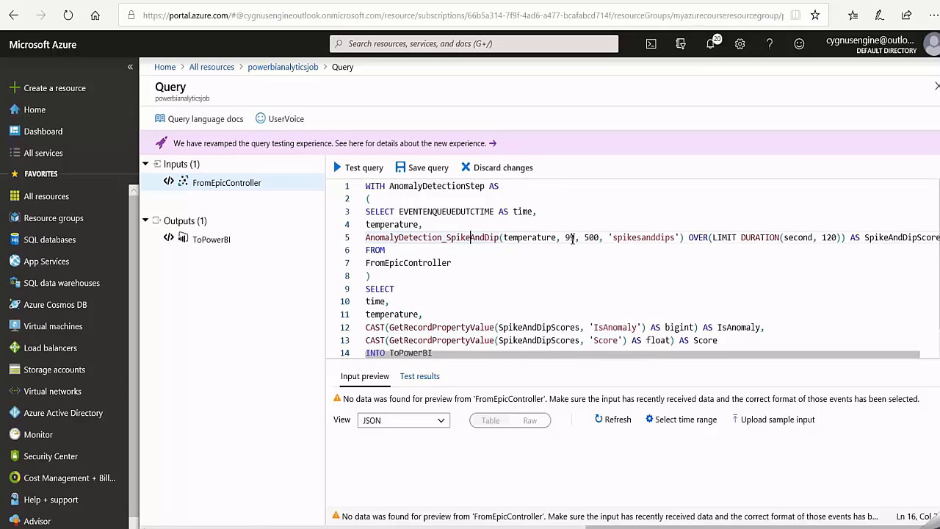
click(572, 237)
click(562, 237)
- Examine the query's final SELECT, covering time, temperature, the IsAnomaly and Score casts and the ToPowerBI target
scroll(562, 237, down, 1)
click(422, 280)
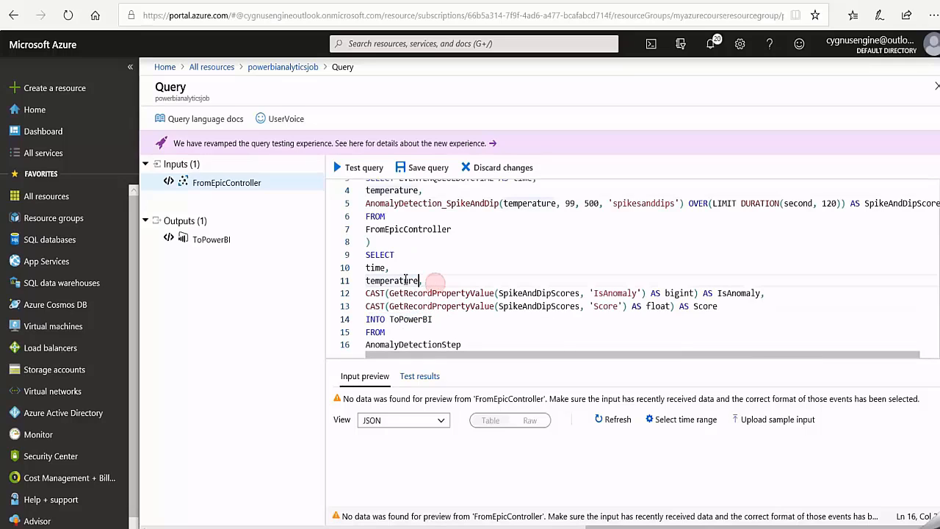
shift+click(366, 267)
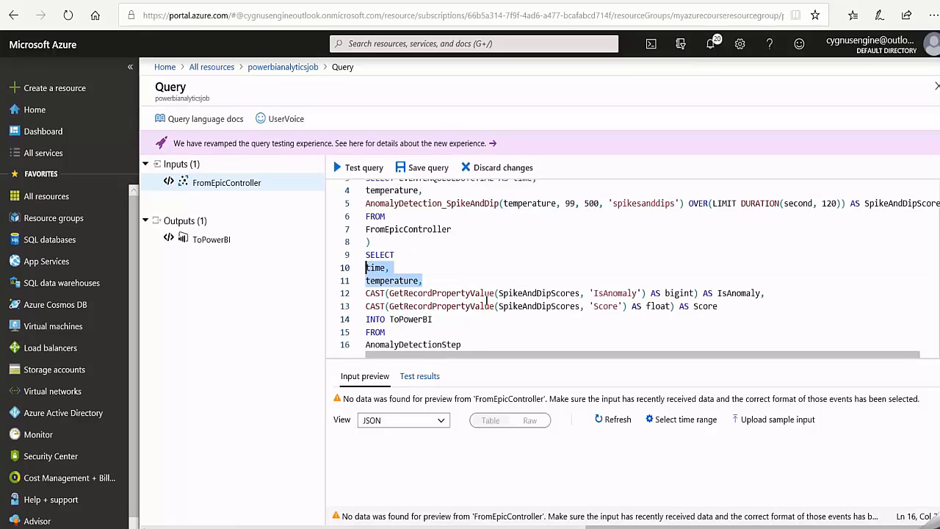
click(776, 293)
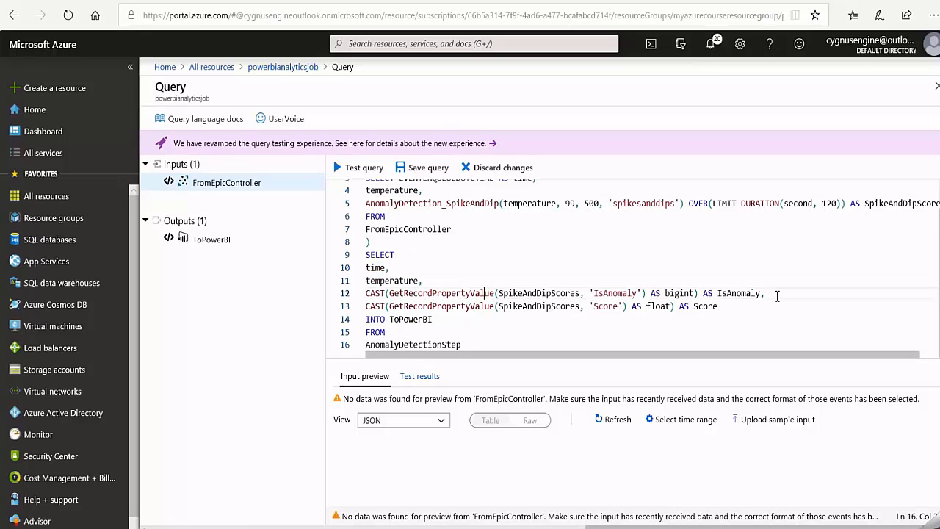
shift+click(651, 293)
drag(378, 293, 555, 314)
click(636, 295)
drag(432, 318, 390, 318)
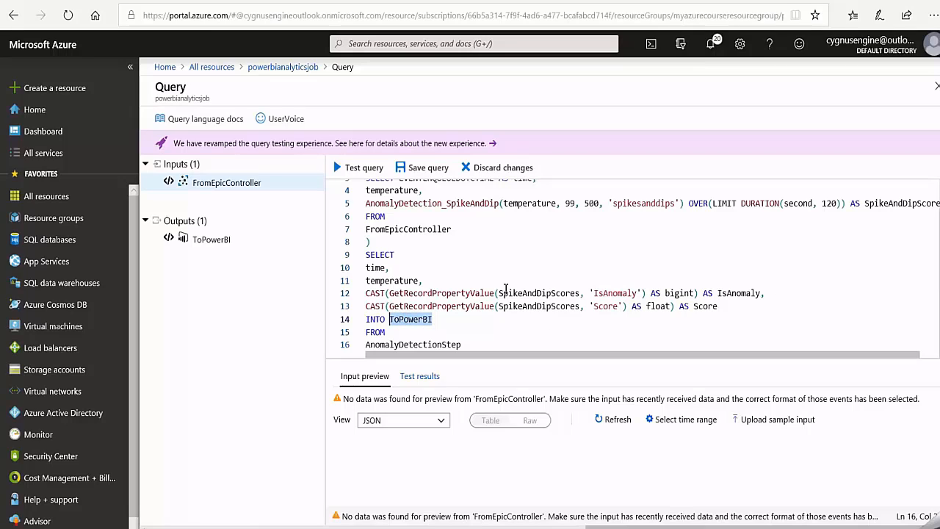
- Save the query and start powerbianalyticsjob with the job output start time Now
scroll(436, 273, up, 2)
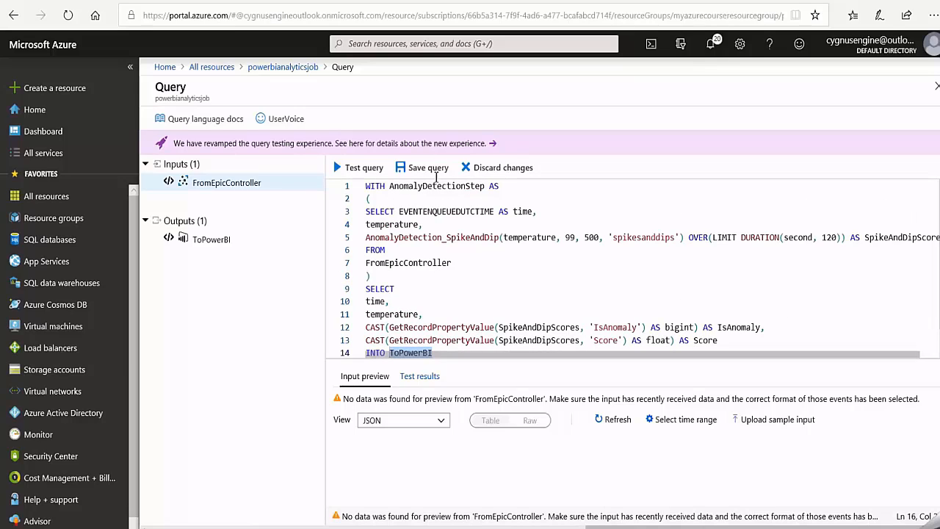
click(426, 170)
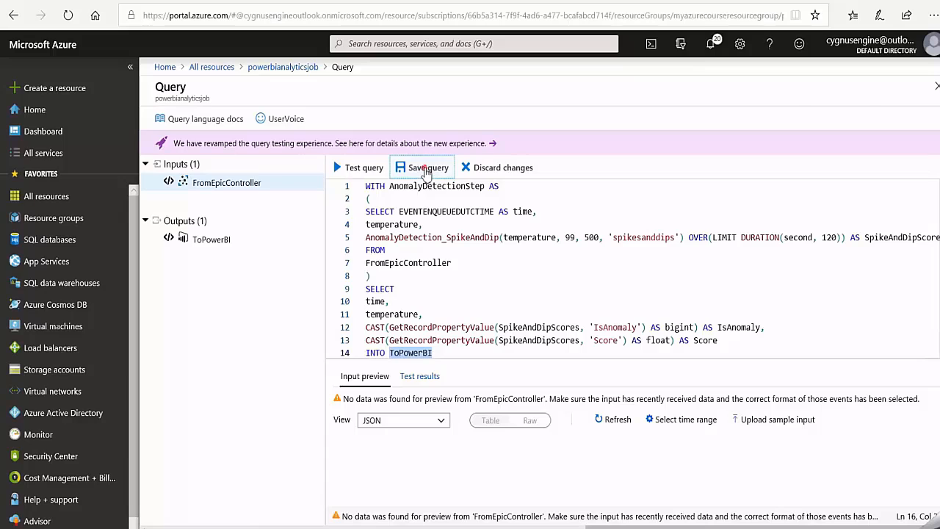
click(287, 68)
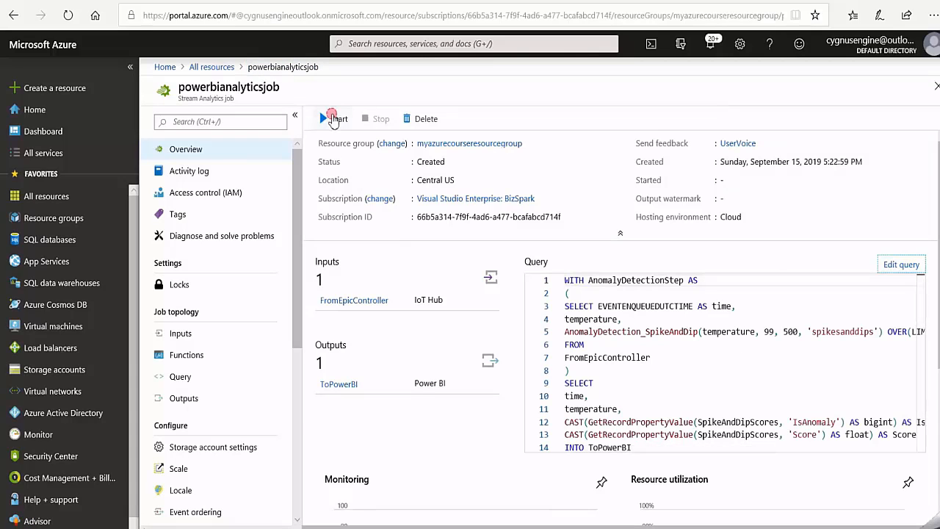
click(333, 119)
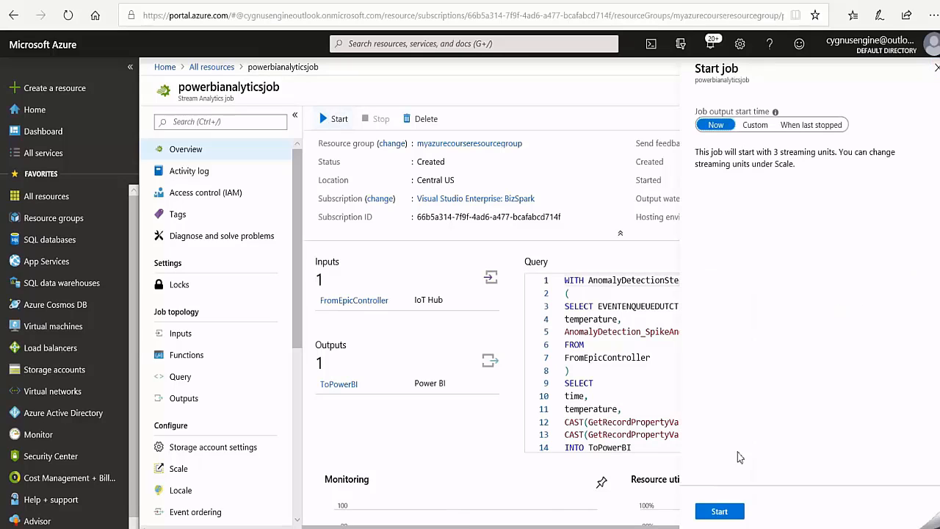
click(719, 510)
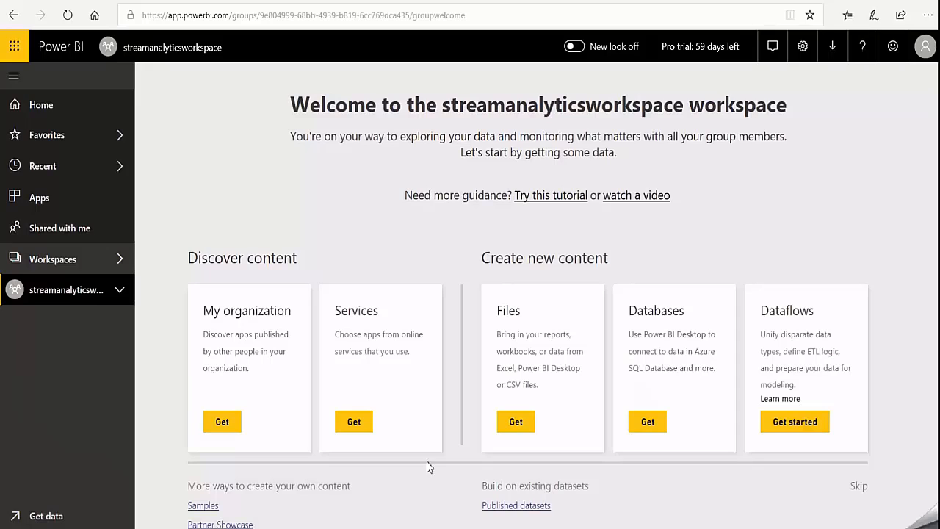
- Open streamanalyticsworkspace and show its list of datasets
click(120, 261)
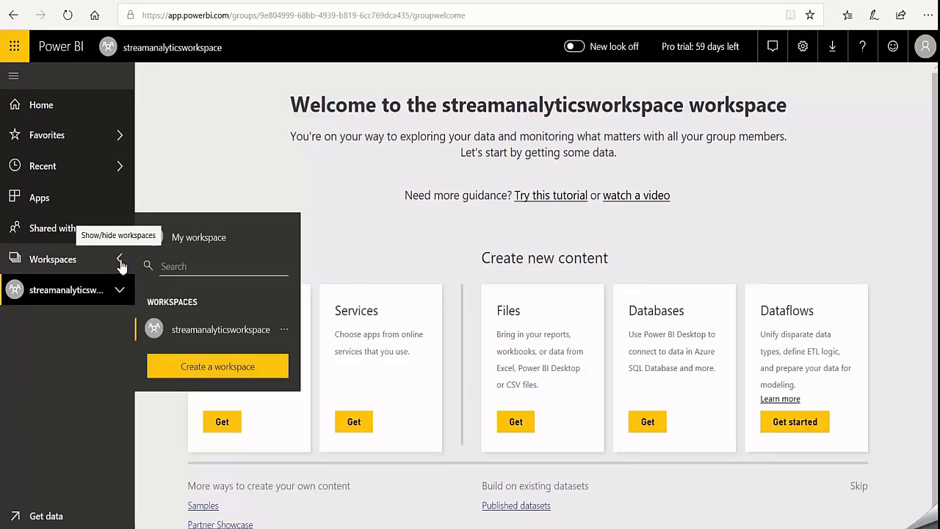
click(215, 332)
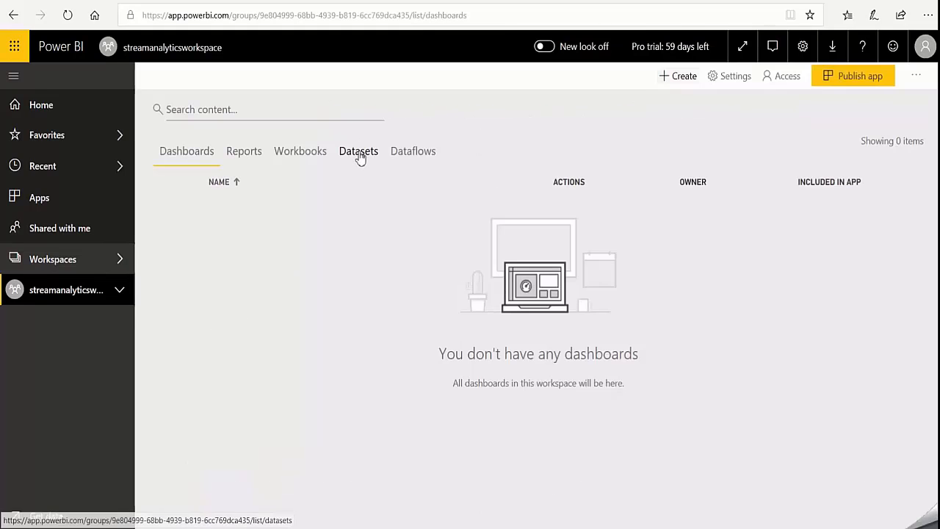
click(359, 156)
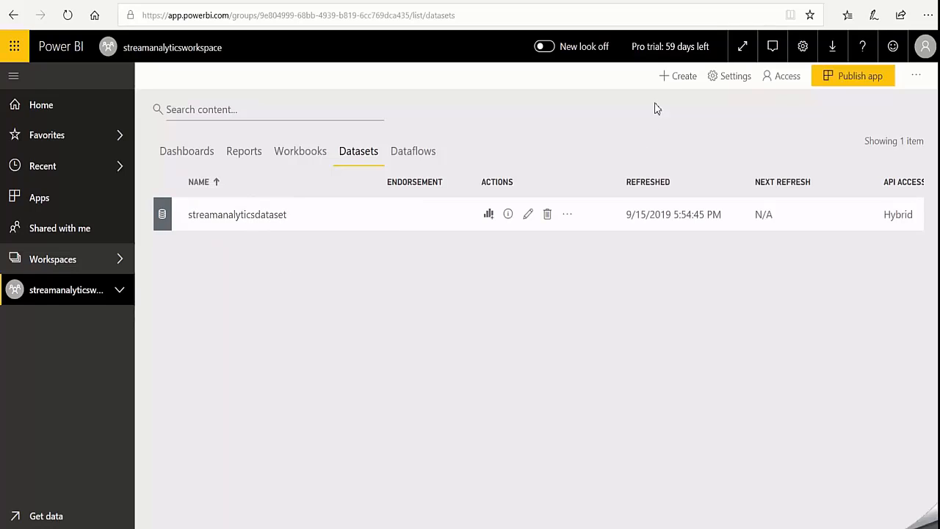
- Create a new dashboard named Temperature Dashboard in streamanalyticsworkspace
click(671, 78)
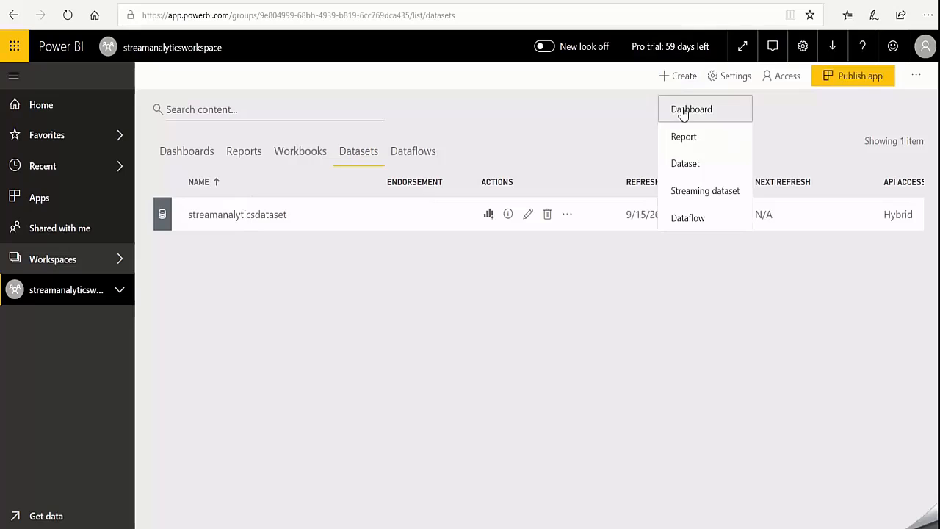
click(682, 110)
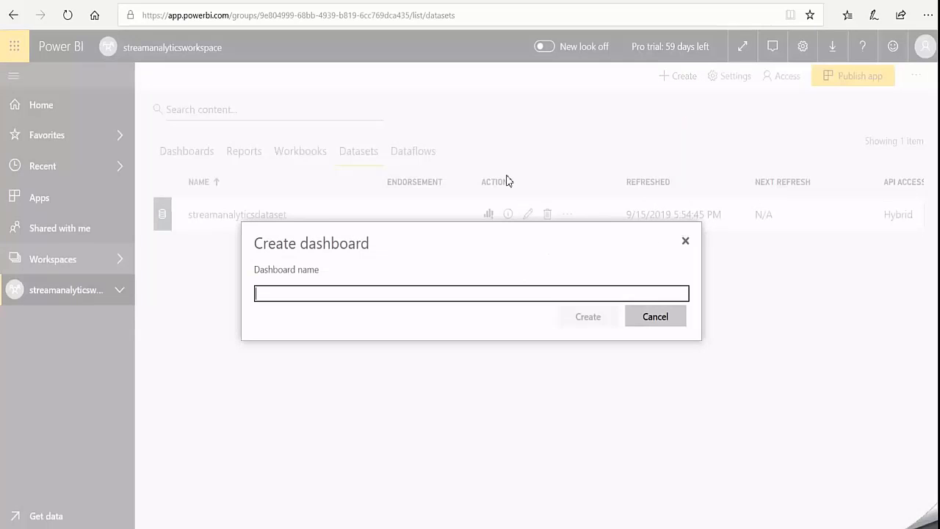
text(Te)
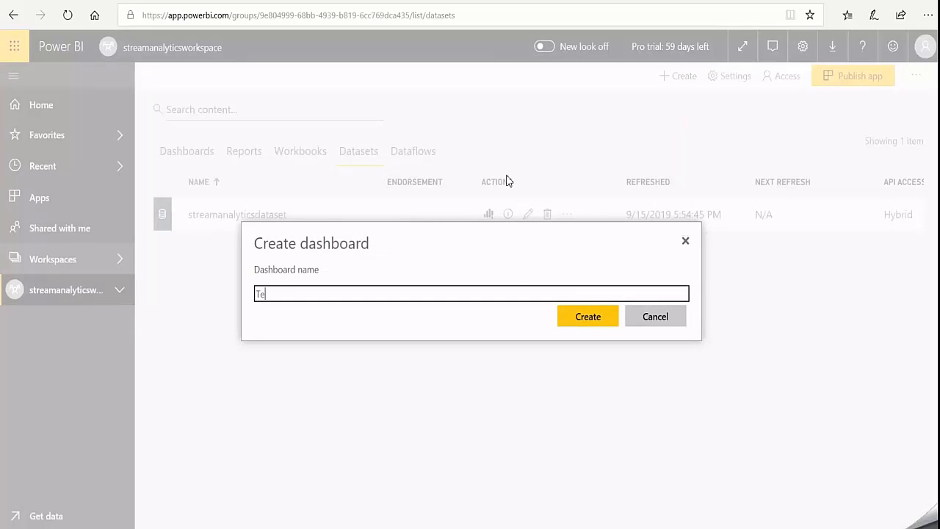
text(mperature Dashboard)
click(591, 321)
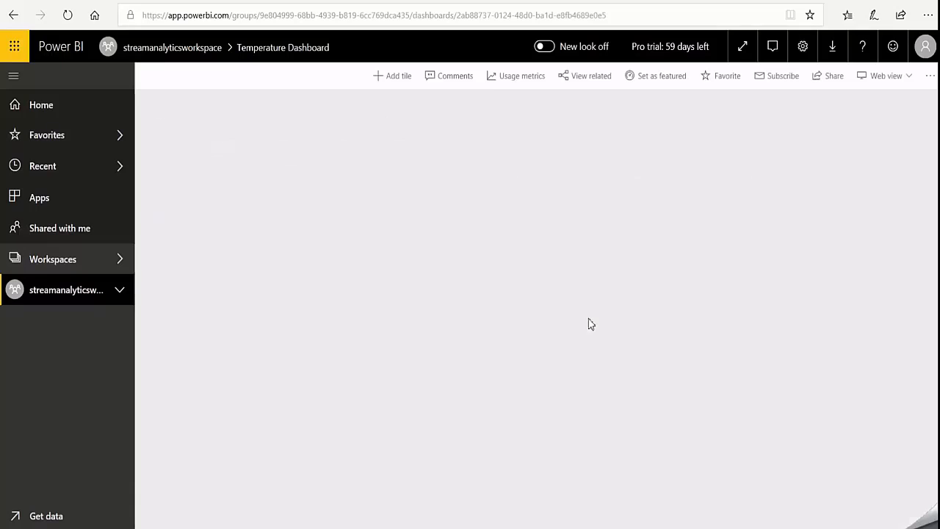
- Start a custom streaming data tile on Temperature Dashboard with streamanalyticsdataset as its source
click(392, 81)
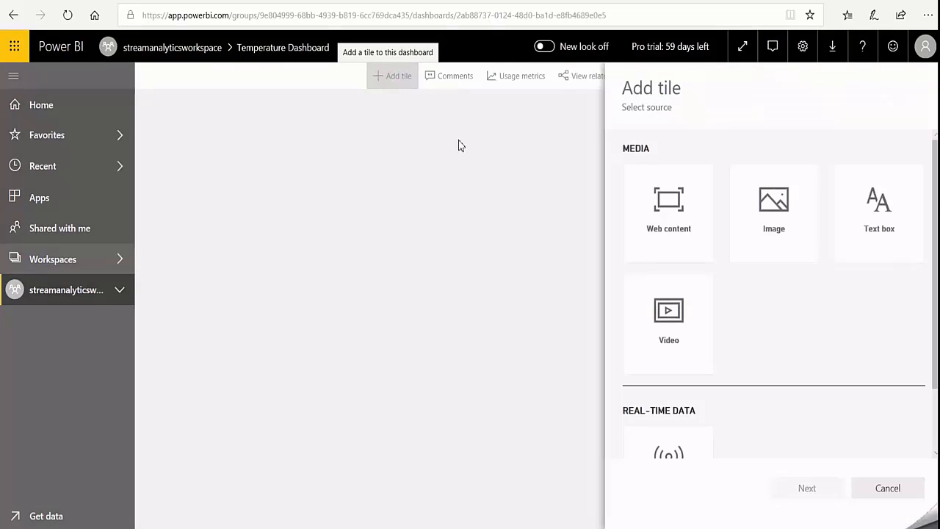
scroll(670, 394, down, 2)
click(670, 394)
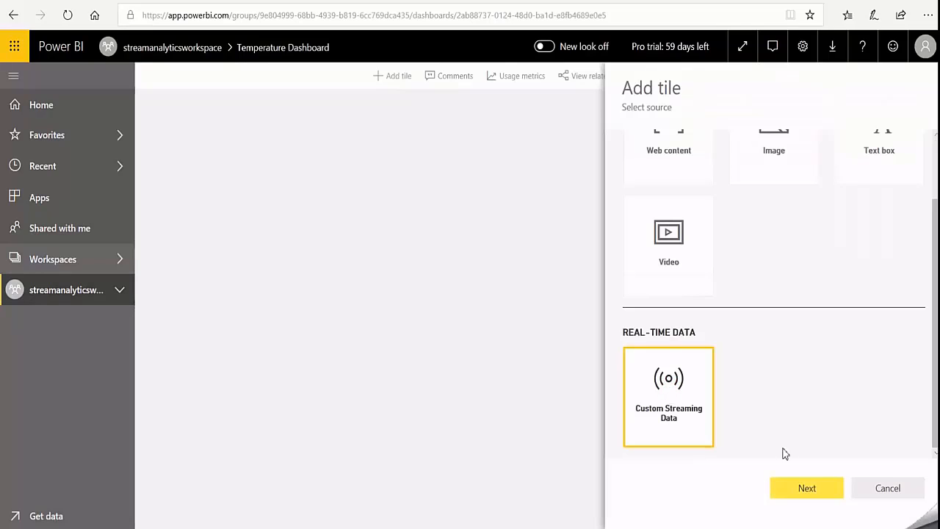
click(806, 489)
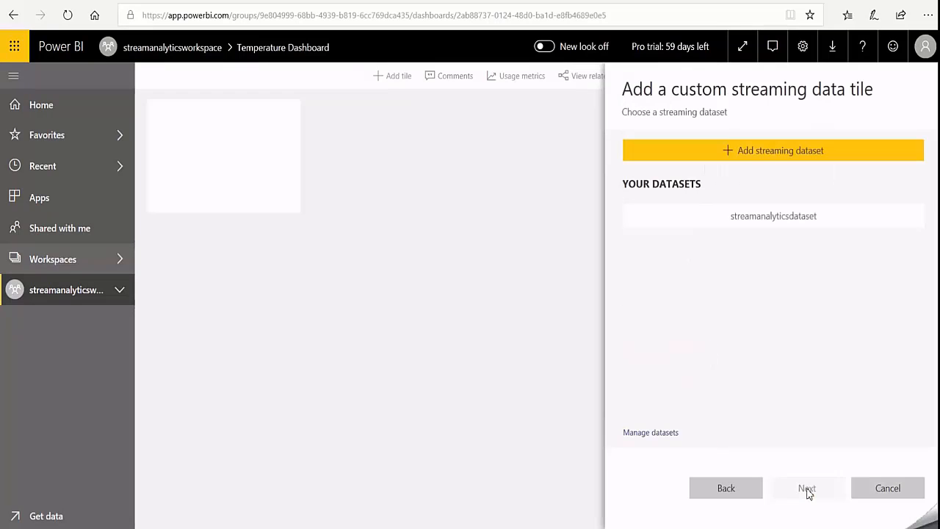
click(768, 219)
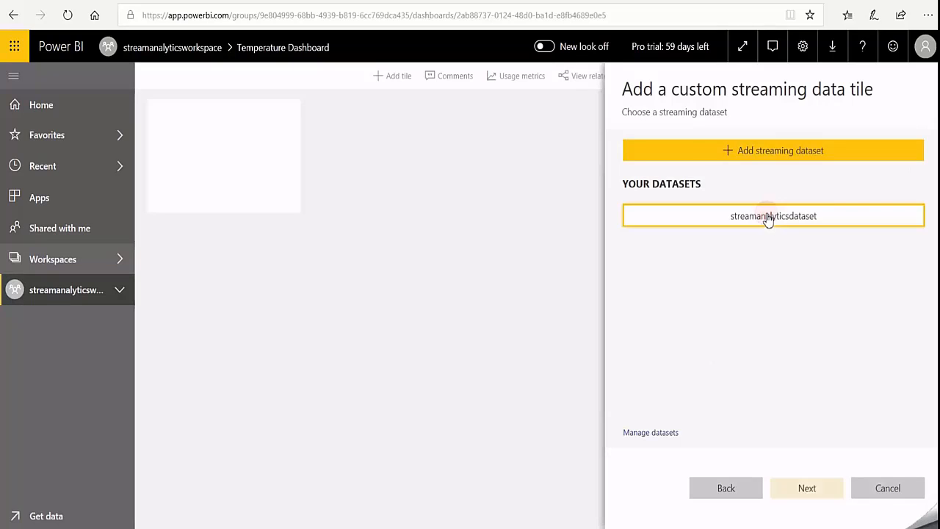
click(805, 486)
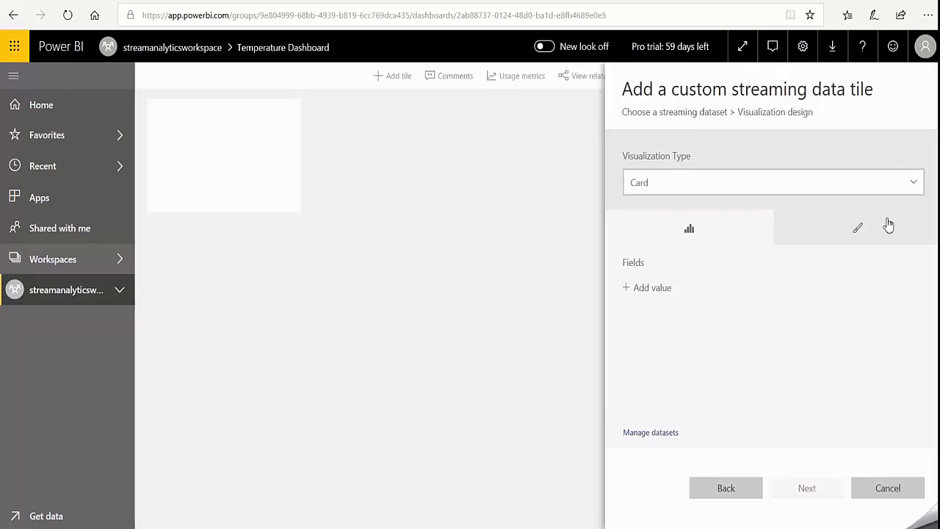
- Design the tile as a line chart with time on the axis and temperature as the value
click(909, 183)
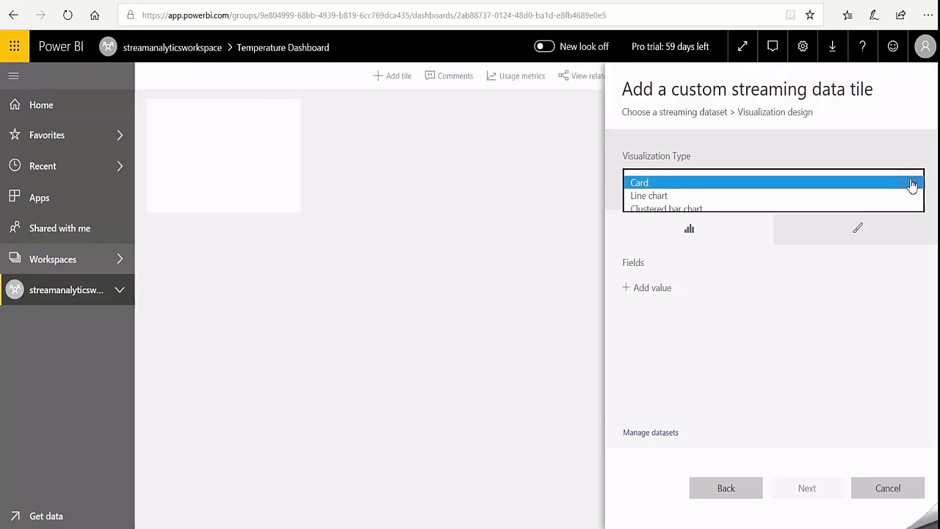
click(663, 196)
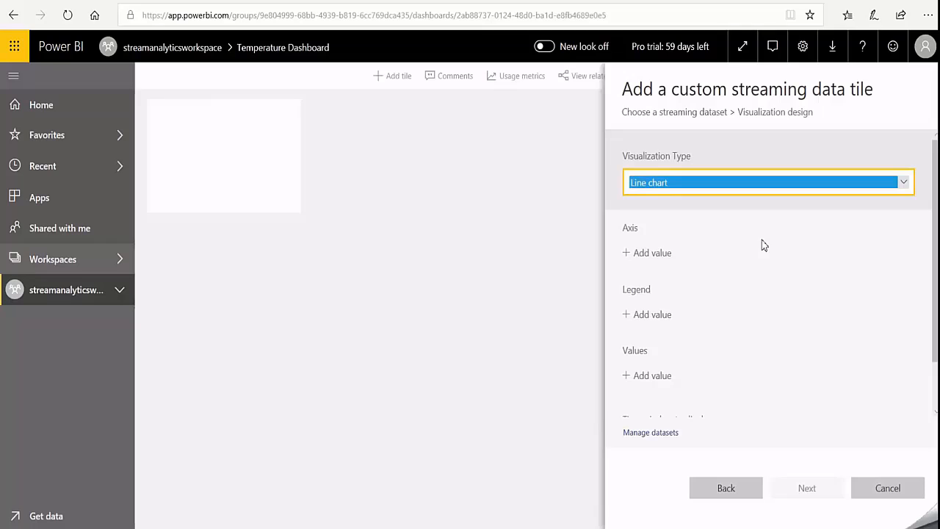
click(656, 253)
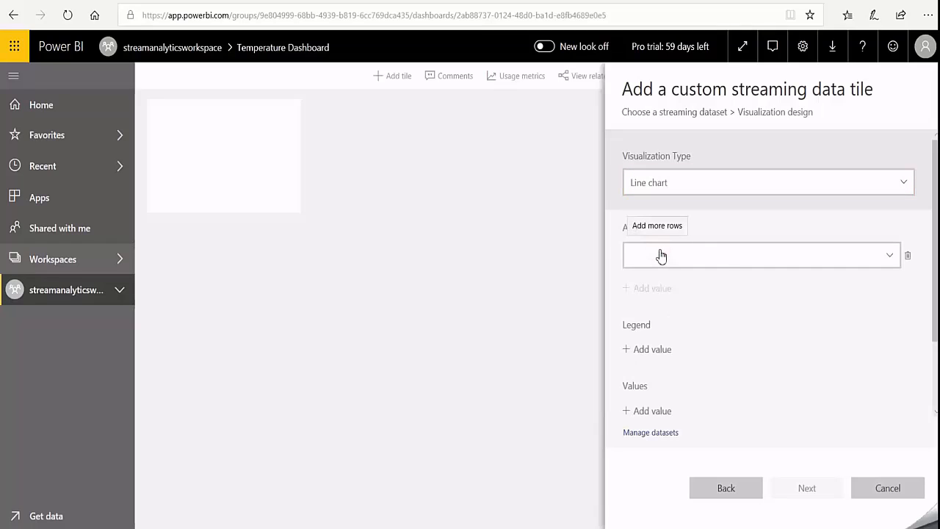
click(888, 257)
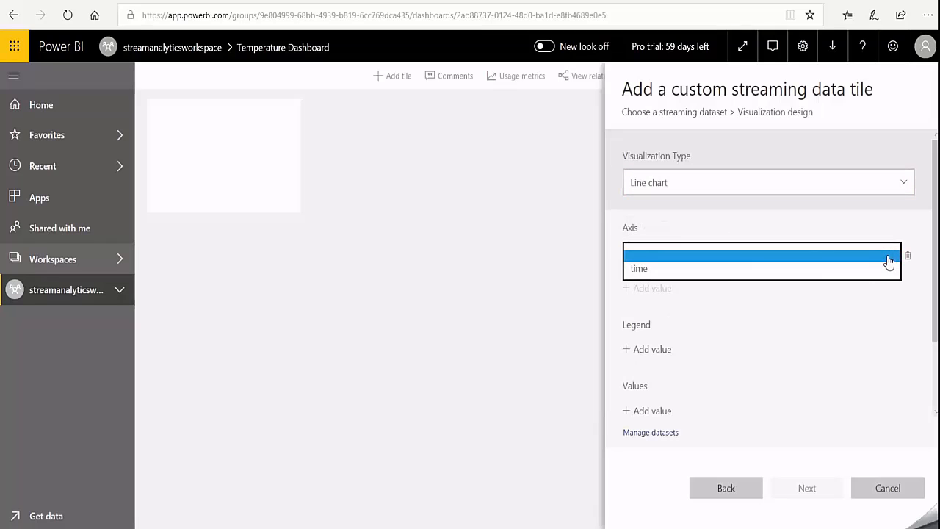
click(655, 269)
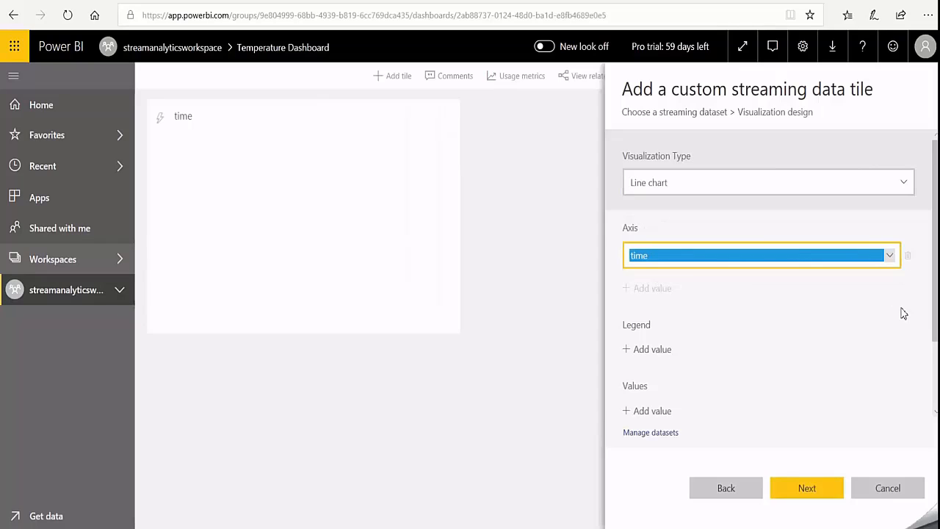
scroll(685, 378, down, 2)
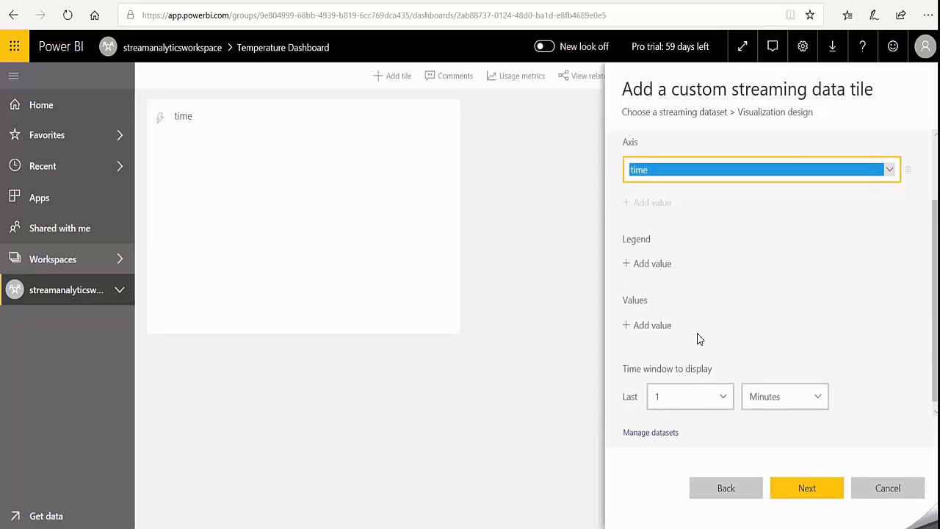
click(650, 326)
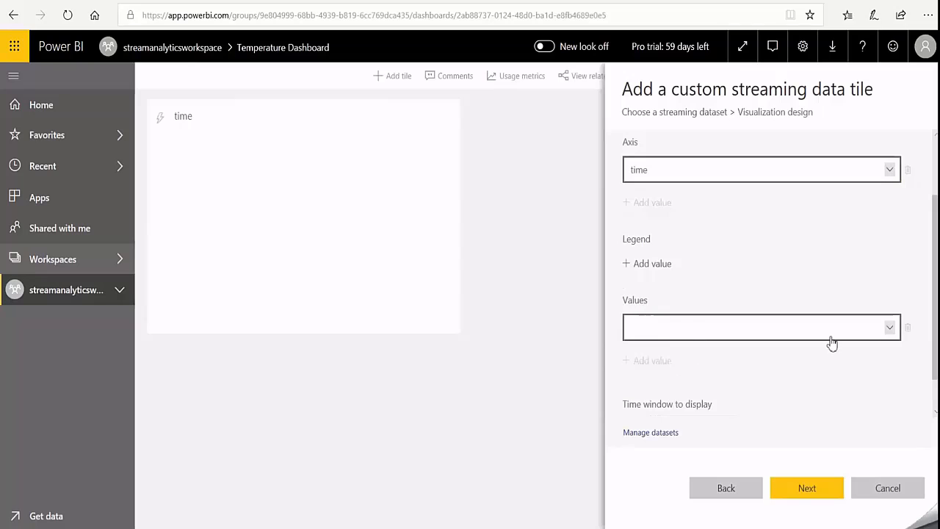
click(887, 328)
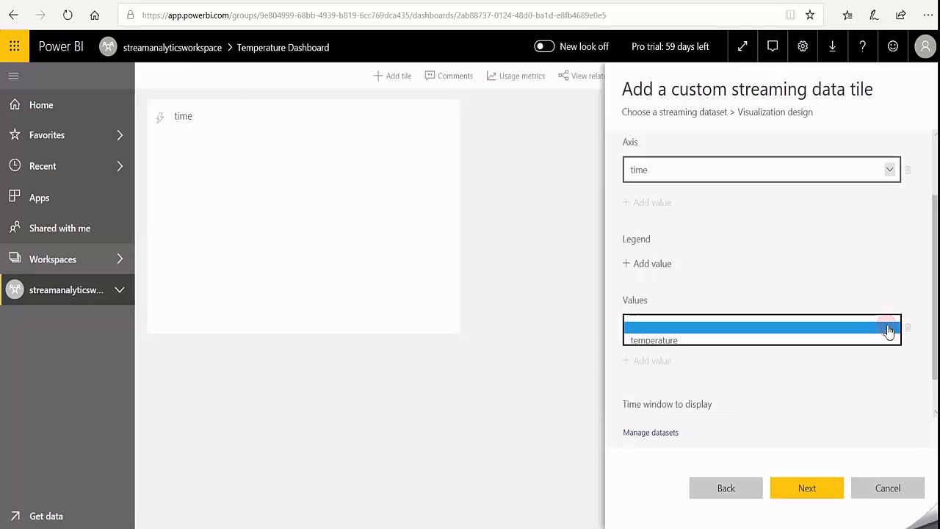
click(671, 342)
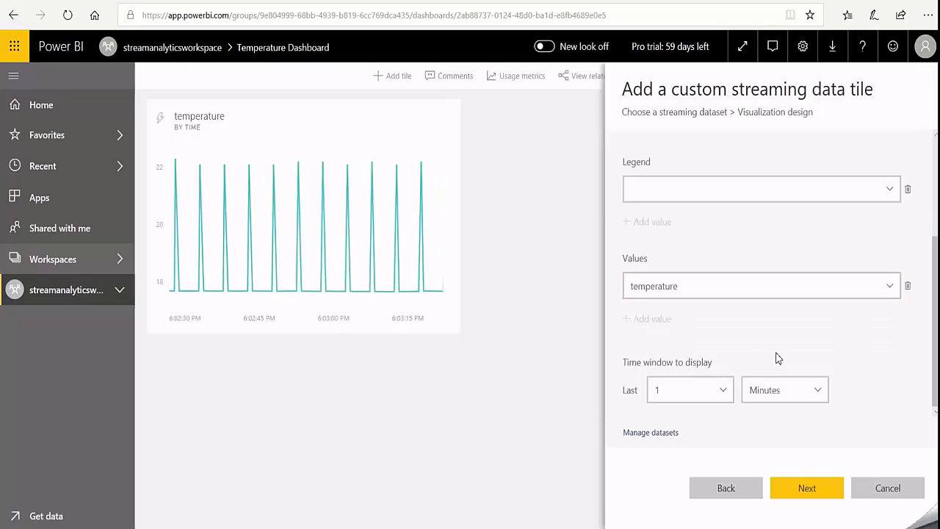
click(810, 493)
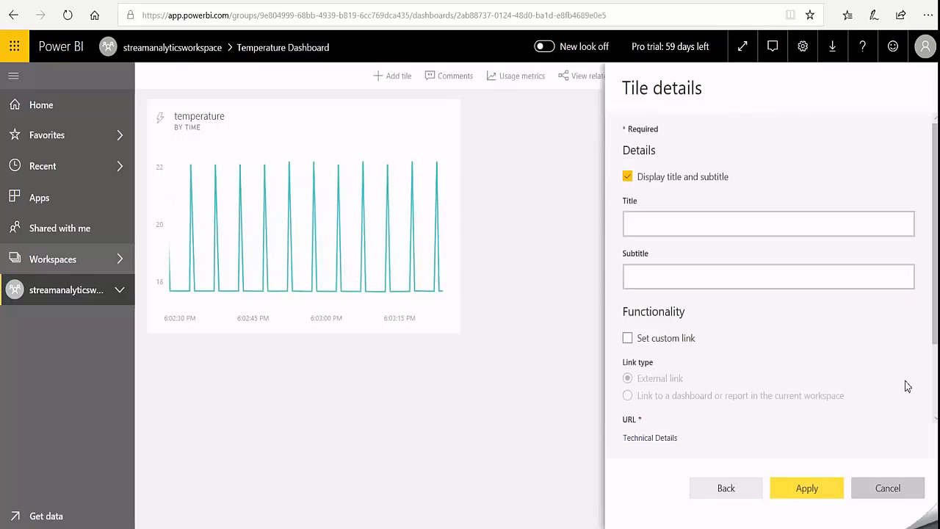
- Title the line chart tile Temperature, add it to the dashboard and dismiss the notification
click(660, 230)
text(T)
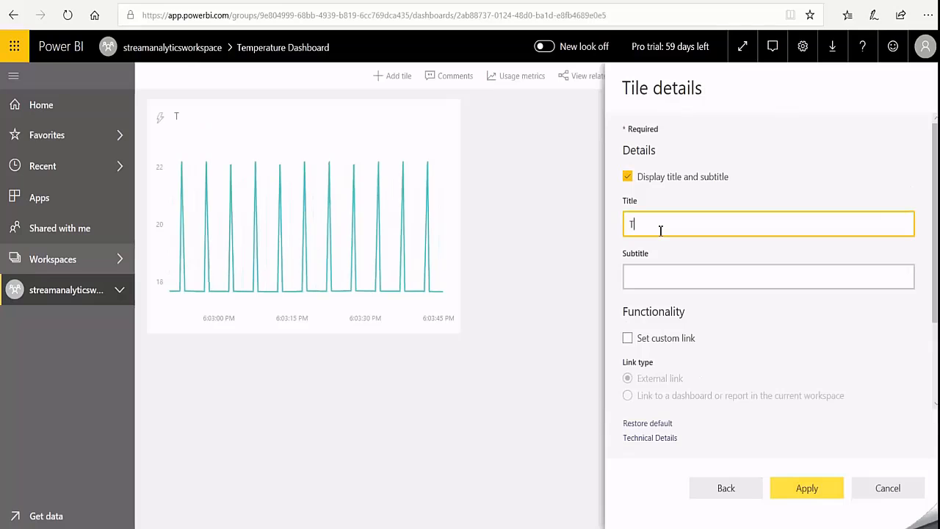
text(im)
key(BackSpace)
key(BackSpace)
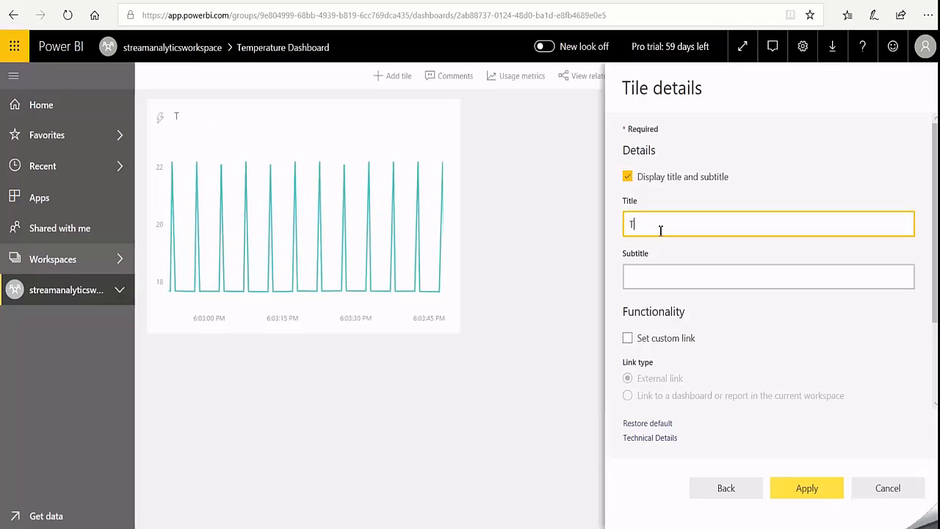
text(emperature)
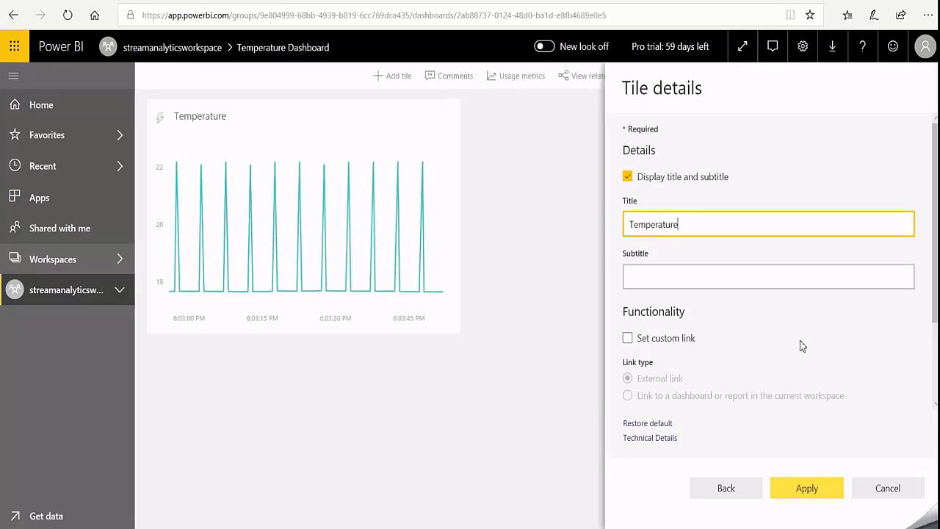
click(818, 487)
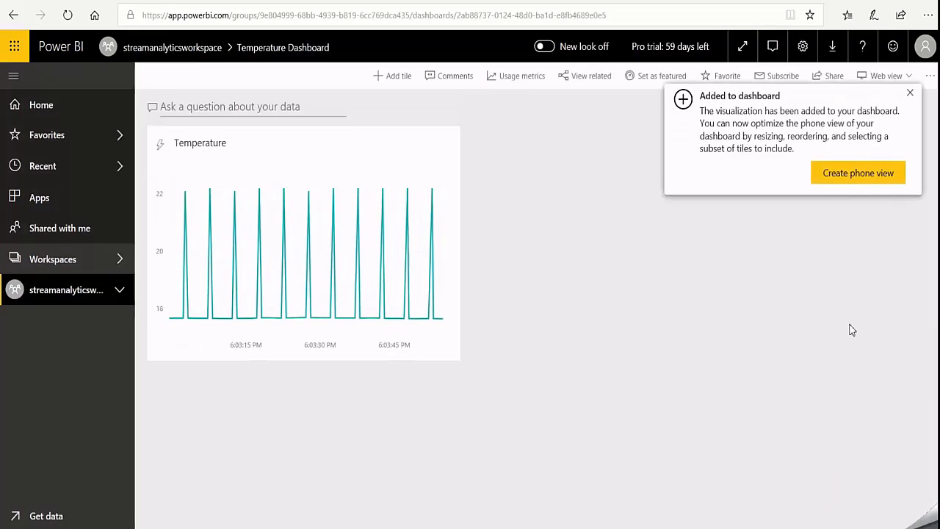
click(909, 93)
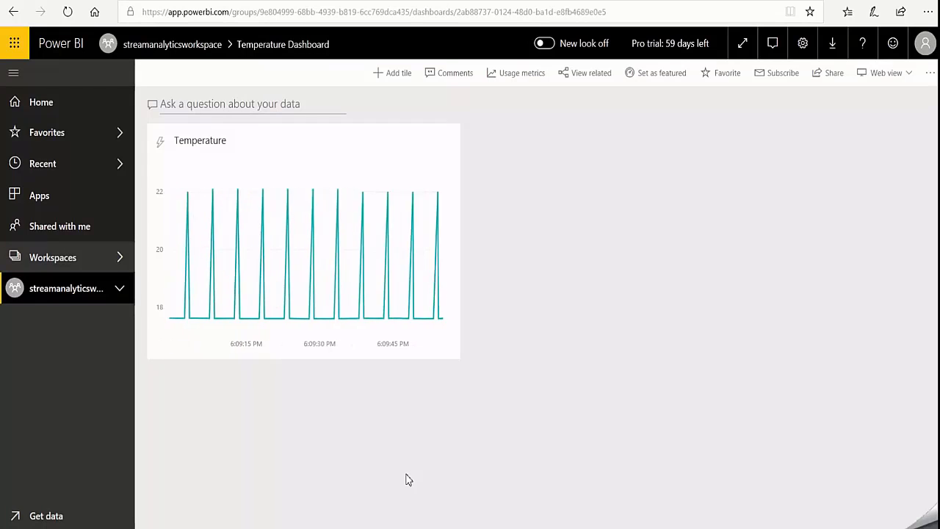
- Start a second custom streaming data tile on the dashboard, again based on streamanalyticsdataset
click(394, 78)
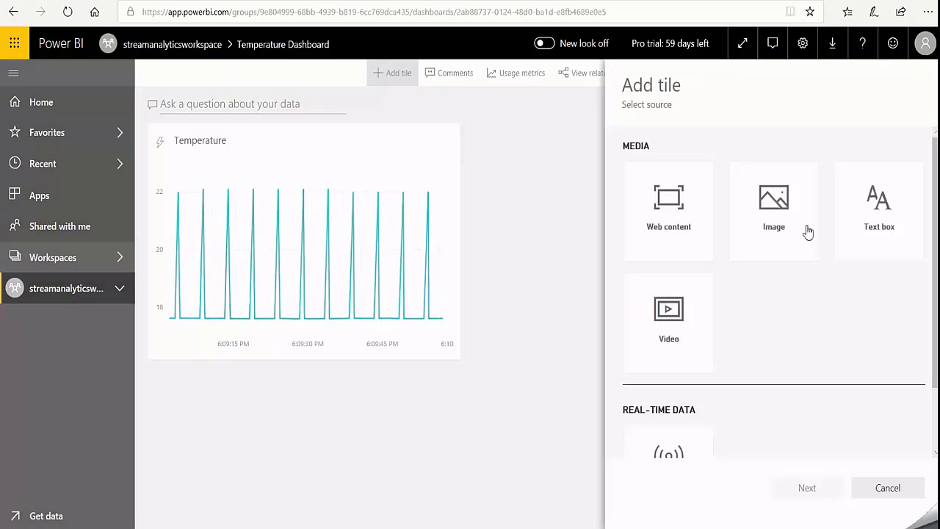
scroll(785, 386, down, 1)
click(682, 402)
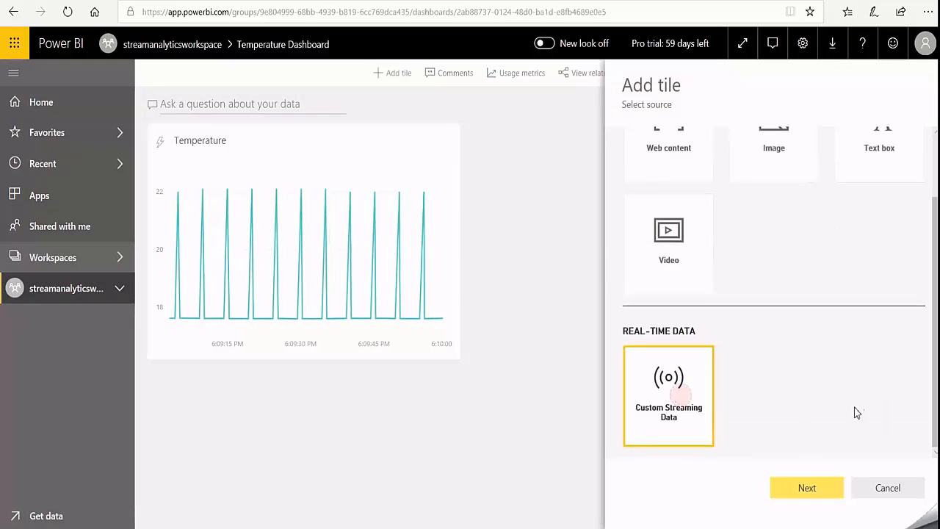
click(812, 490)
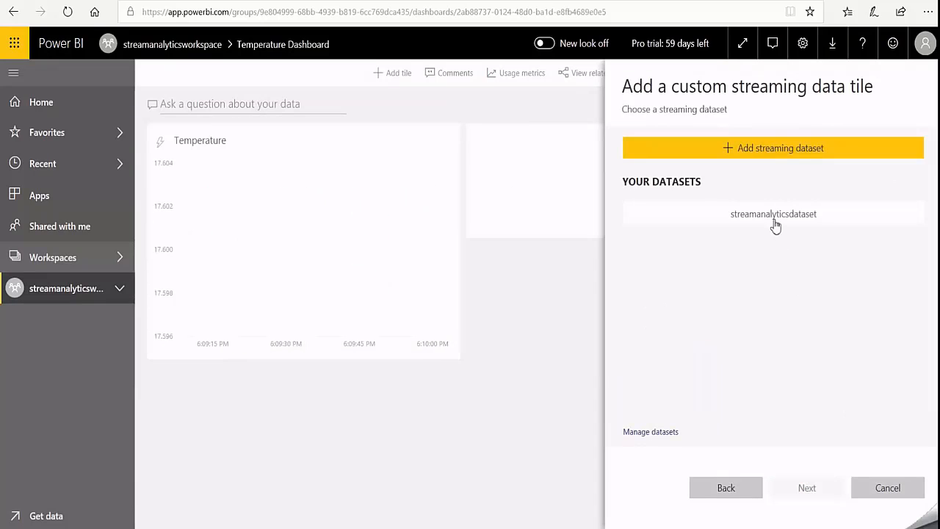
click(774, 225)
click(820, 488)
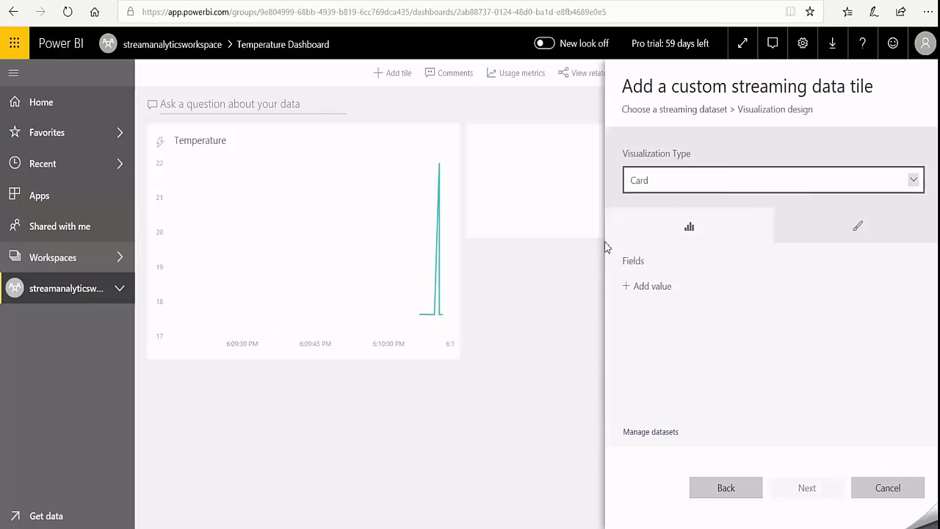
- Set temperature as the field of the card tile and add it to the dashboard without a custom title
click(661, 290)
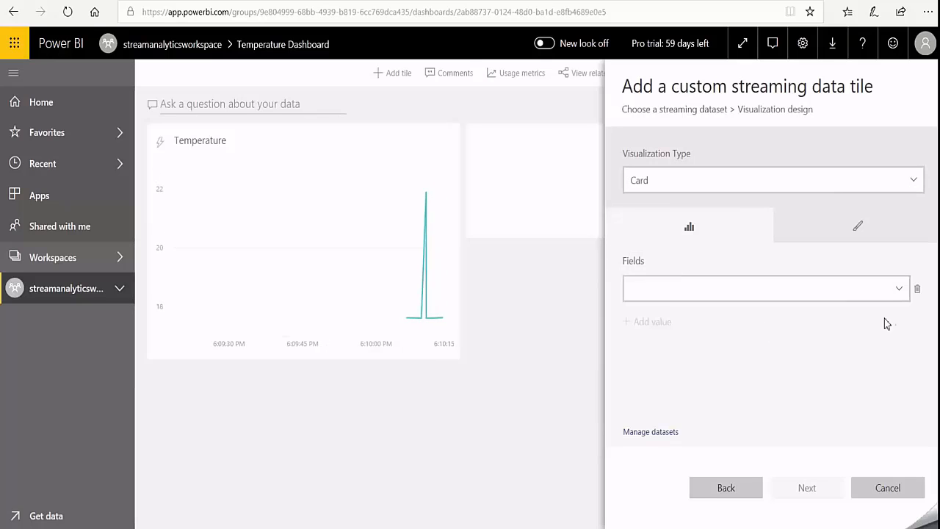
click(898, 288)
click(709, 306)
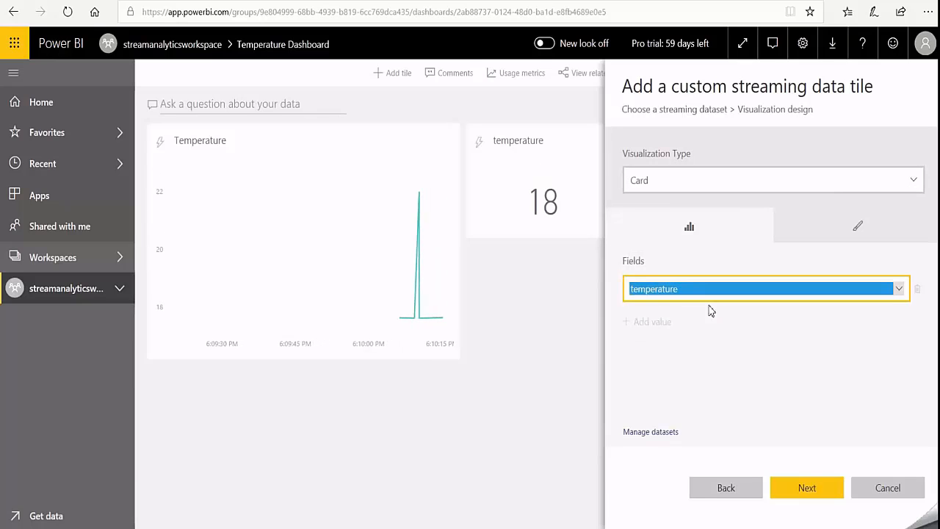
click(807, 488)
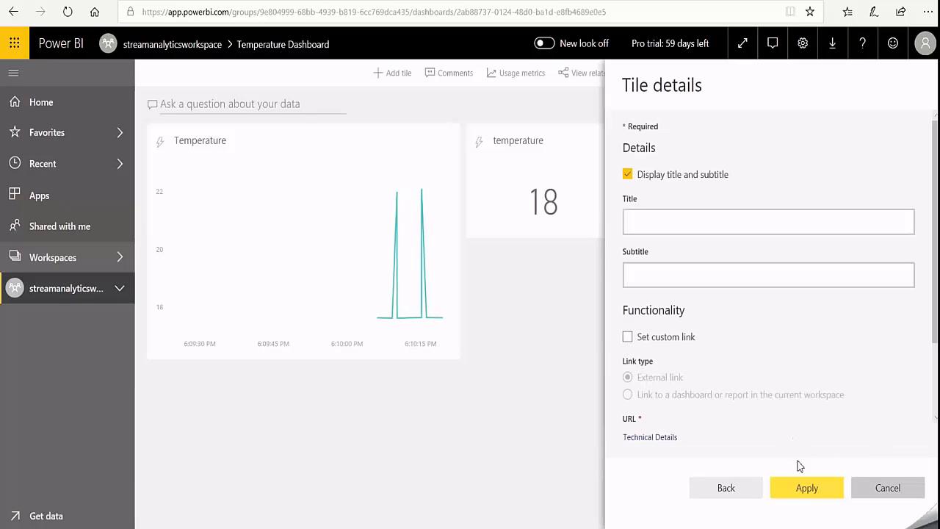
click(815, 490)
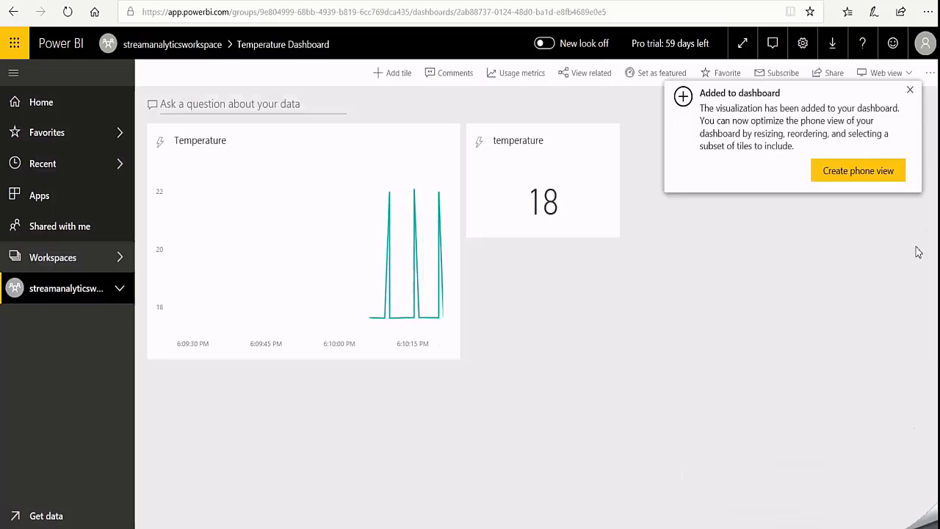
- Dismiss the notification and start a third custom streaming data tile based on streamanalyticsdataset
click(910, 94)
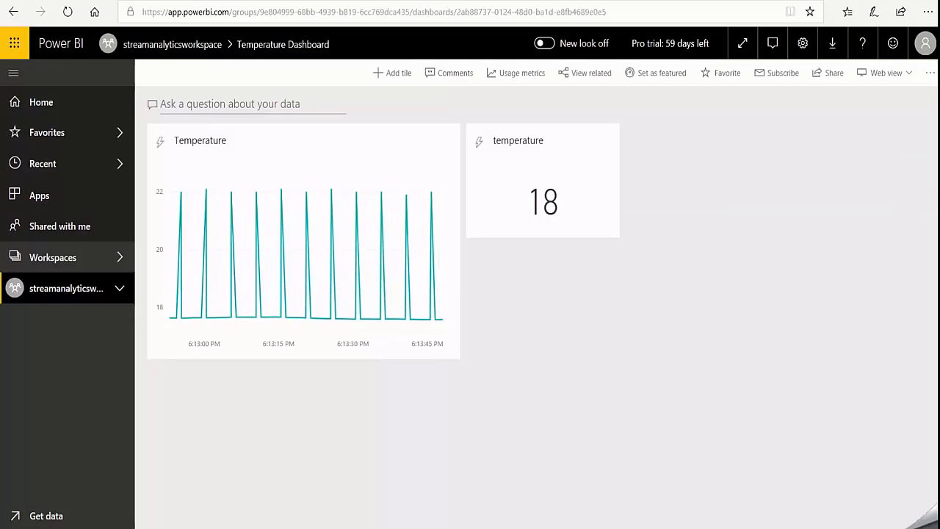
click(396, 73)
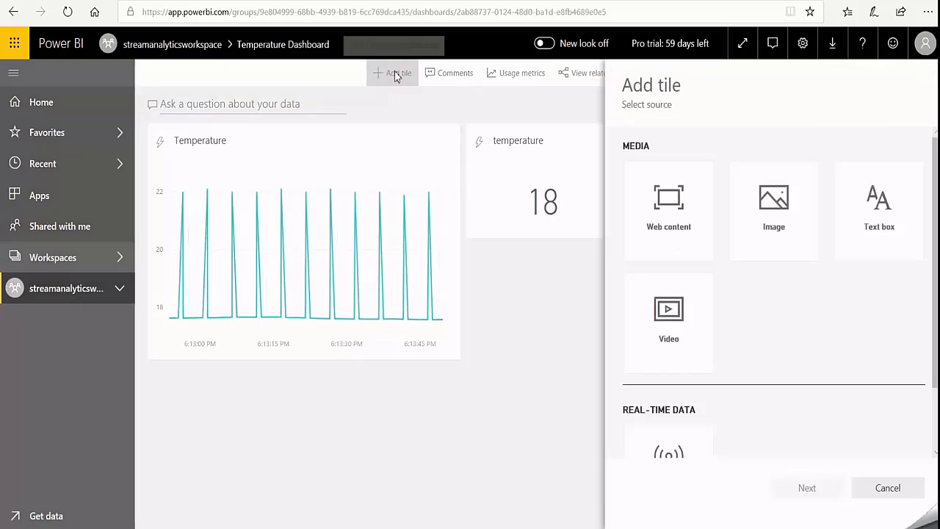
scroll(833, 352, down, 2)
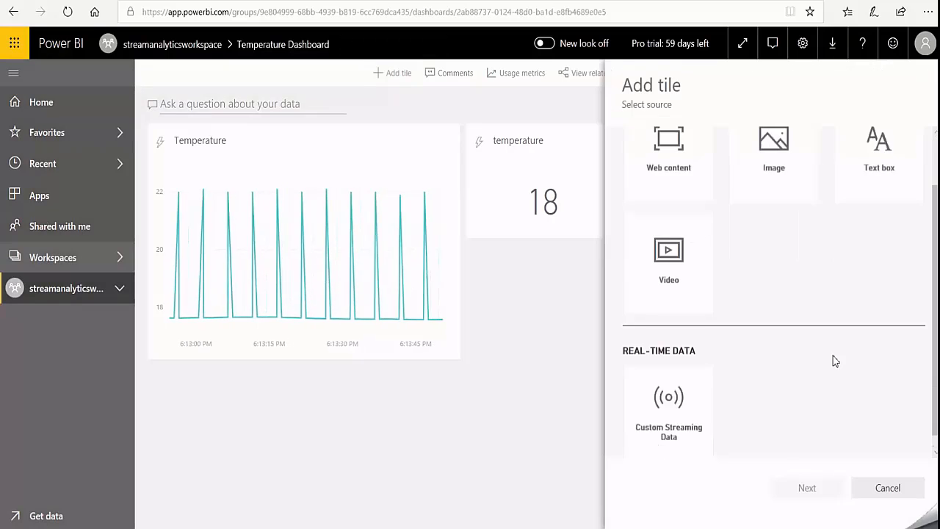
click(677, 393)
click(817, 494)
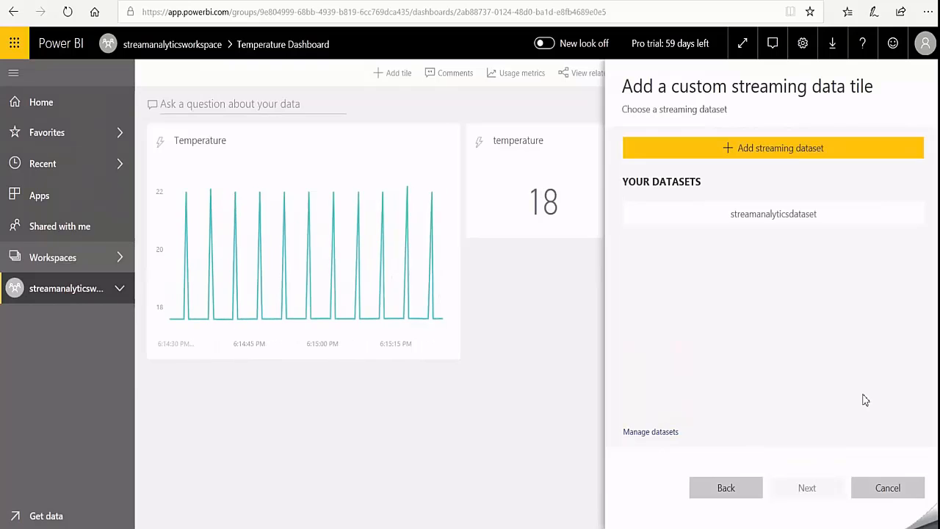
click(771, 216)
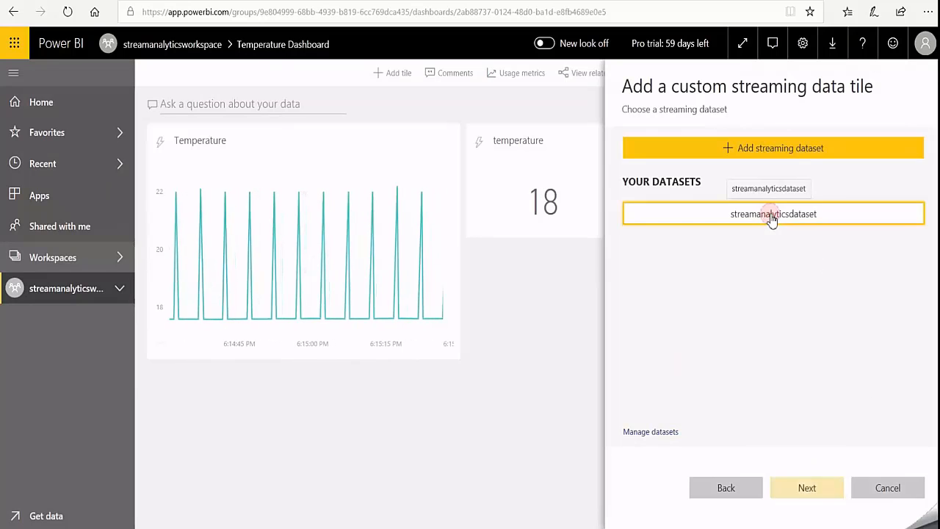
click(812, 489)
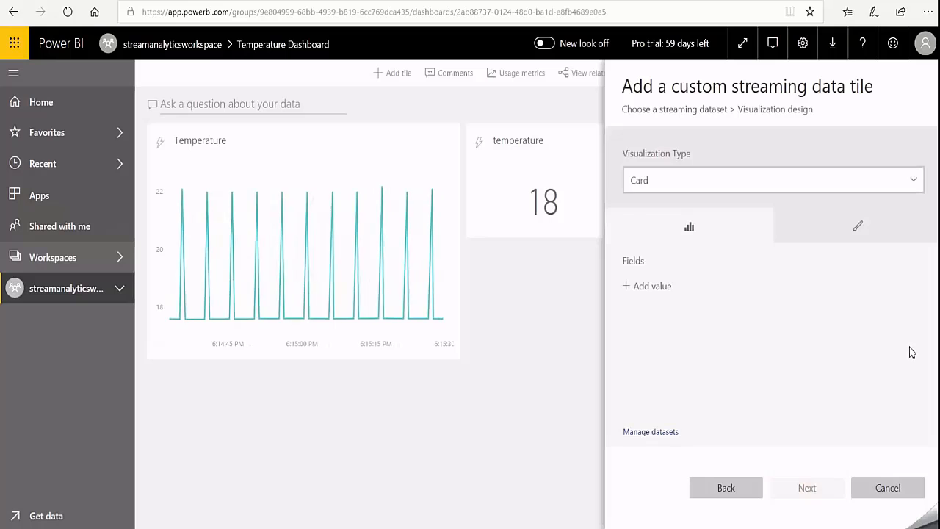
- Design the tile as a line chart with time on the axis and IsAnomaly as the value
click(912, 180)
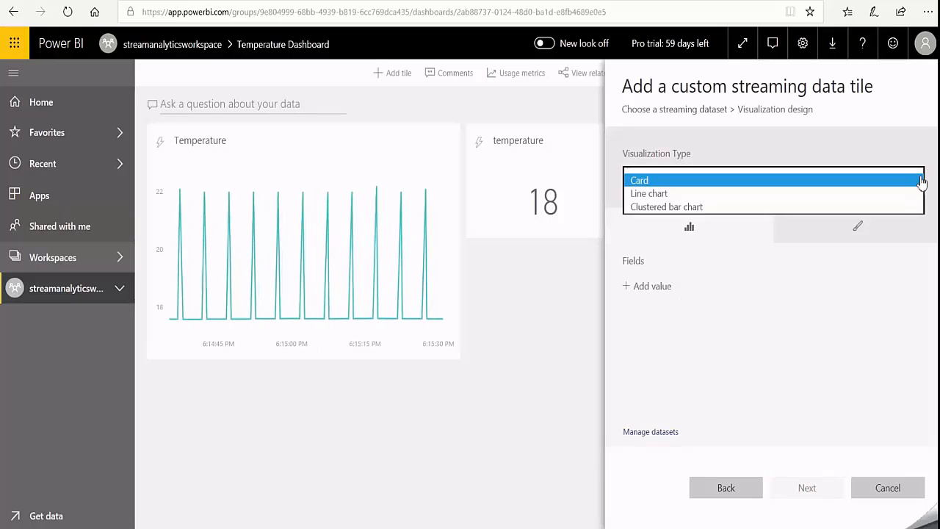
click(661, 194)
click(650, 251)
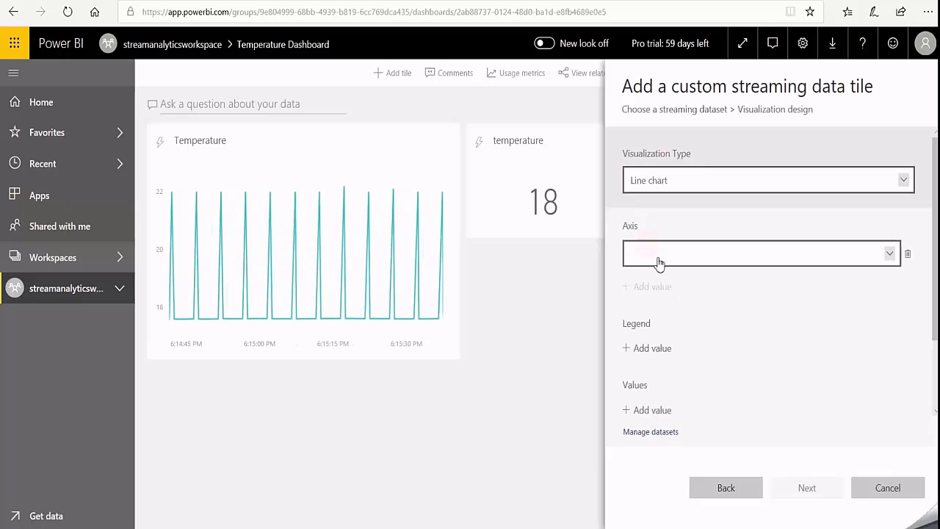
click(888, 262)
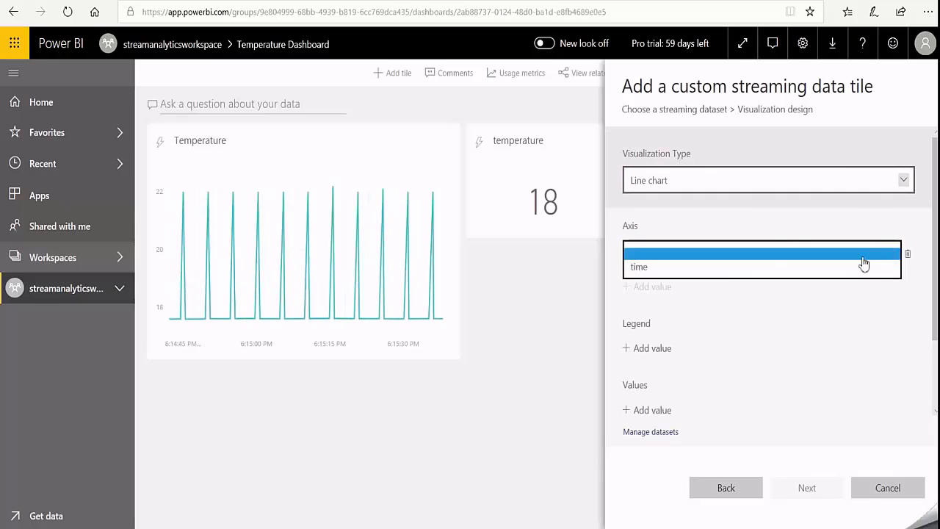
click(719, 267)
scroll(719, 337, down, 1)
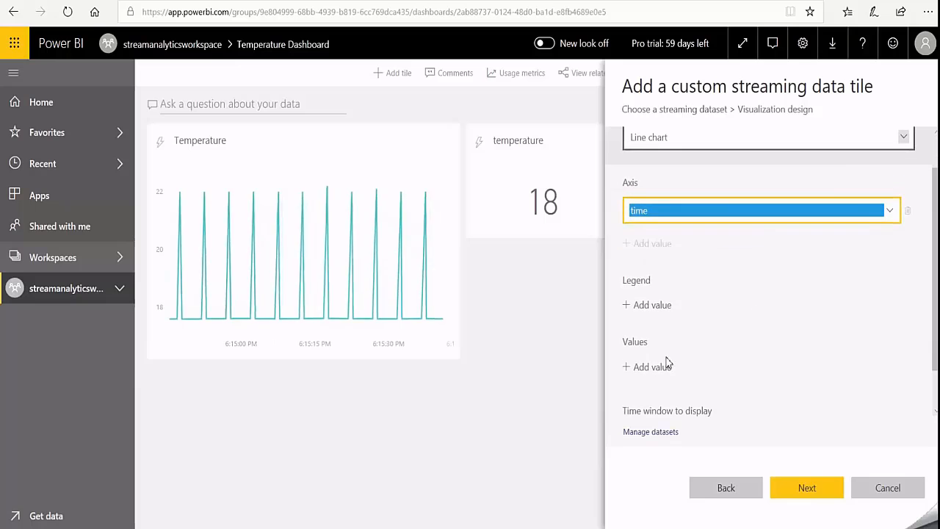
click(665, 367)
click(891, 373)
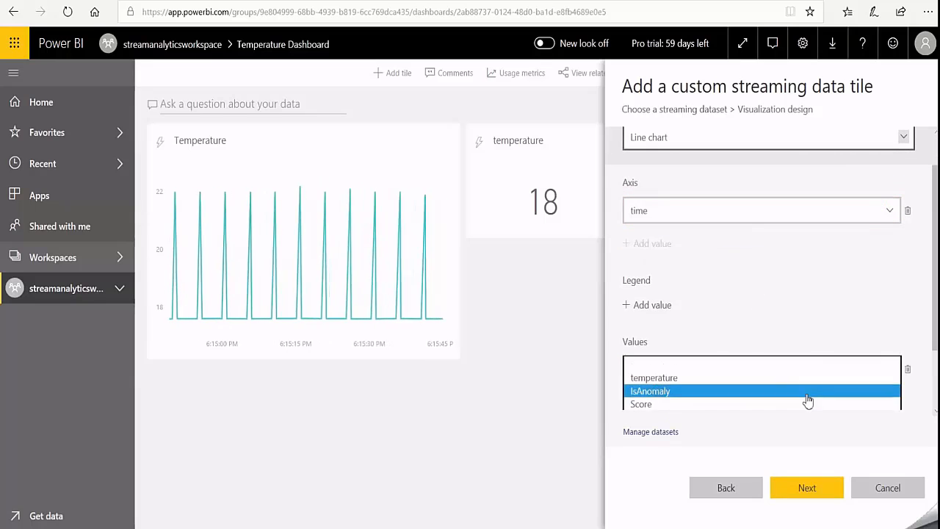
click(808, 391)
- Set the tile's time window to the last 10 minutes, add it to the dashboard without a custom title and dismiss the notification
scroll(828, 306, down, 2)
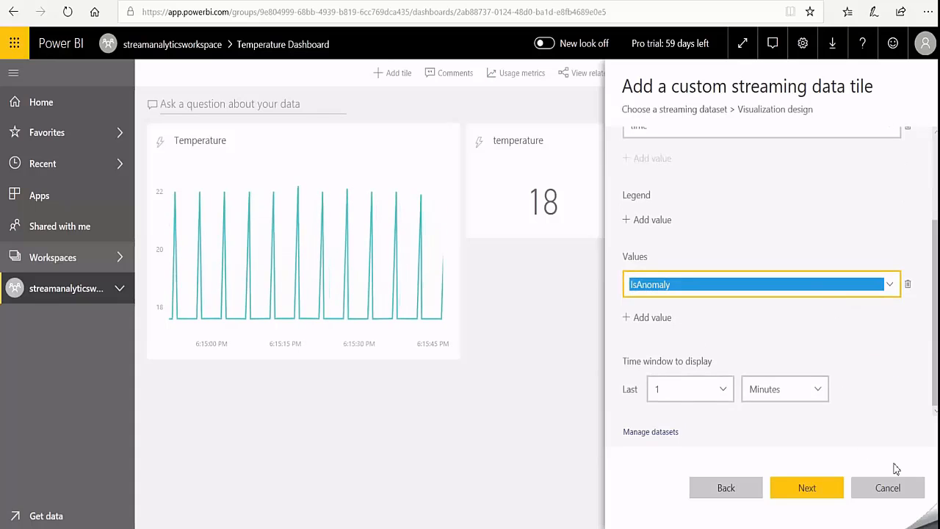
click(727, 395)
click(668, 416)
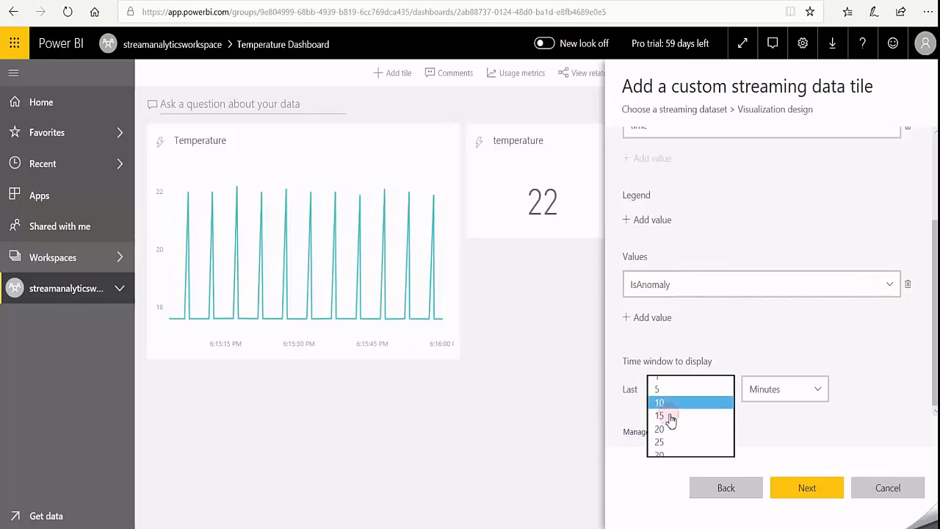
click(806, 490)
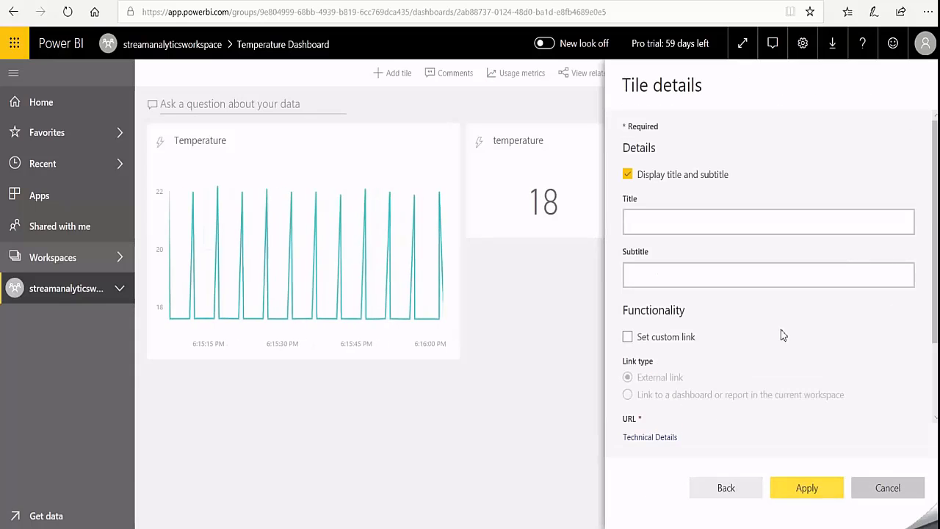
click(808, 495)
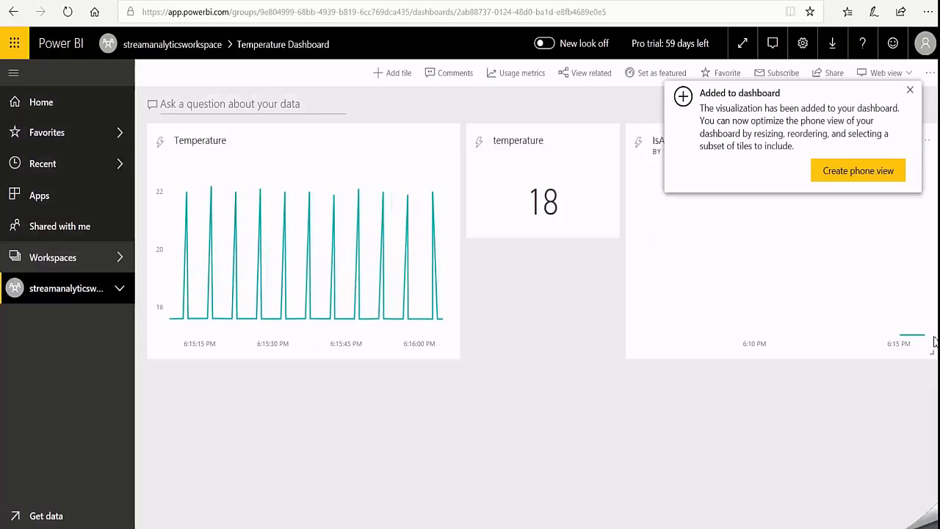
click(910, 94)
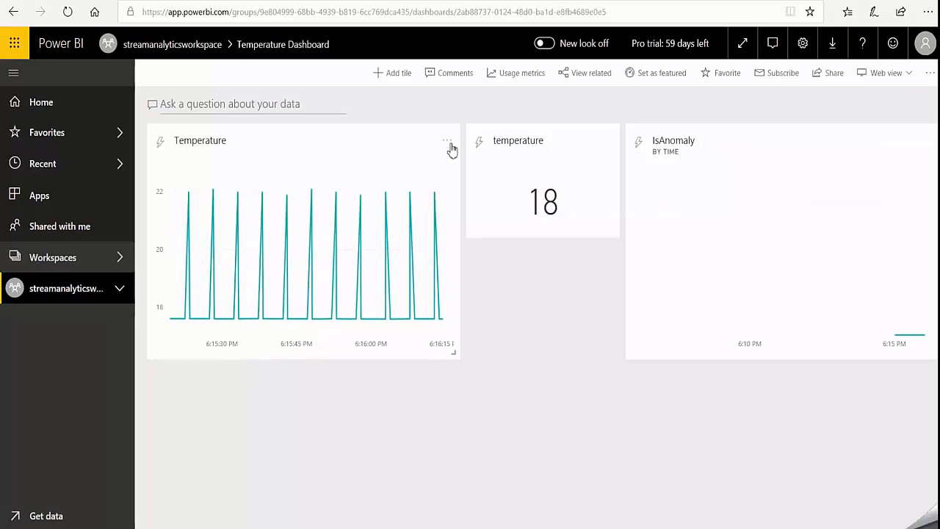
- Edit the Temperature line chart tile to display the last 10 minutes and apply the change
click(447, 142)
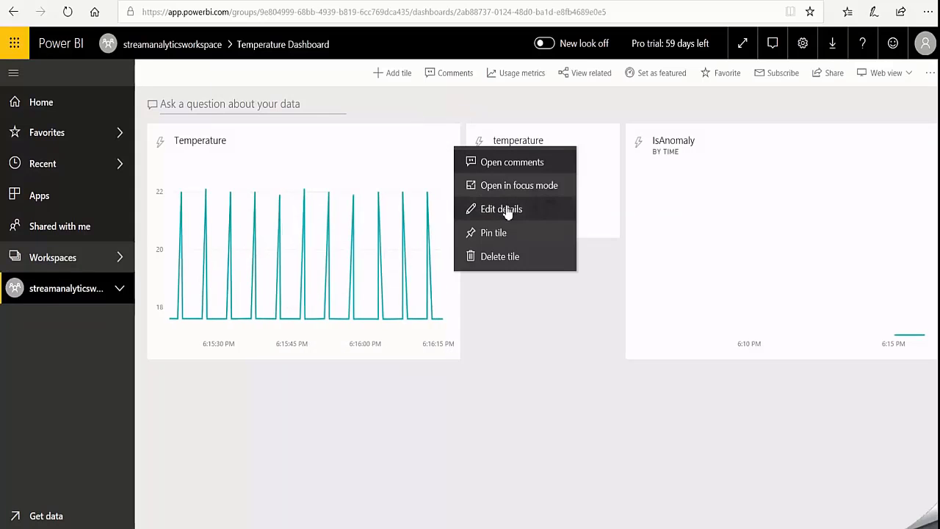
click(538, 216)
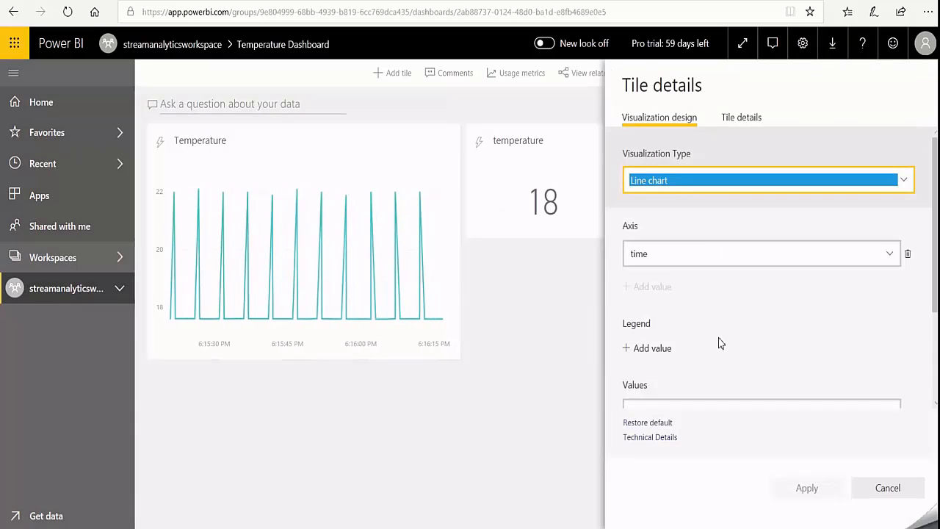
scroll(720, 342, down, 2)
click(727, 377)
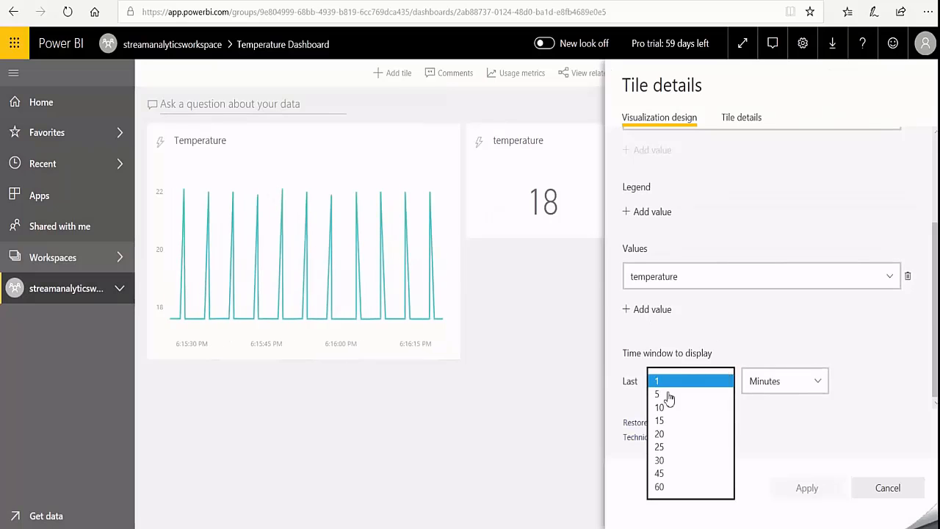
click(683, 406)
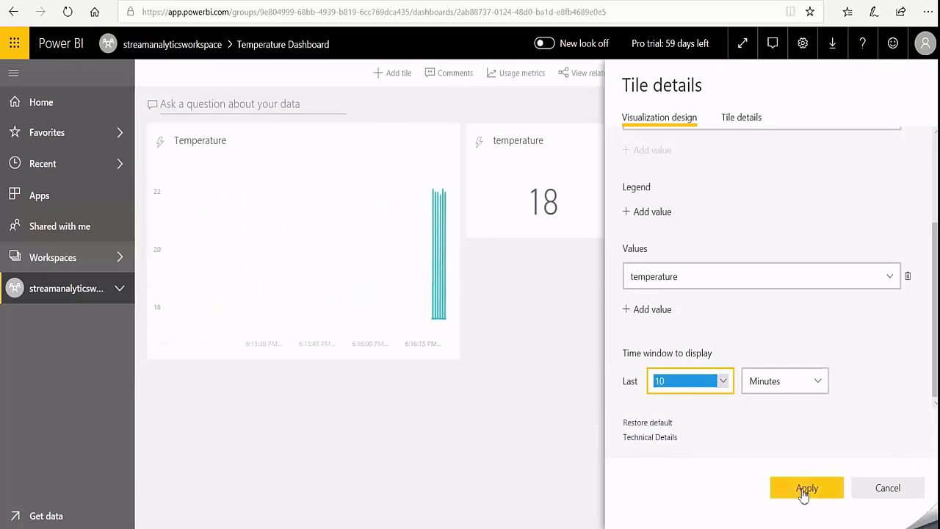
click(803, 488)
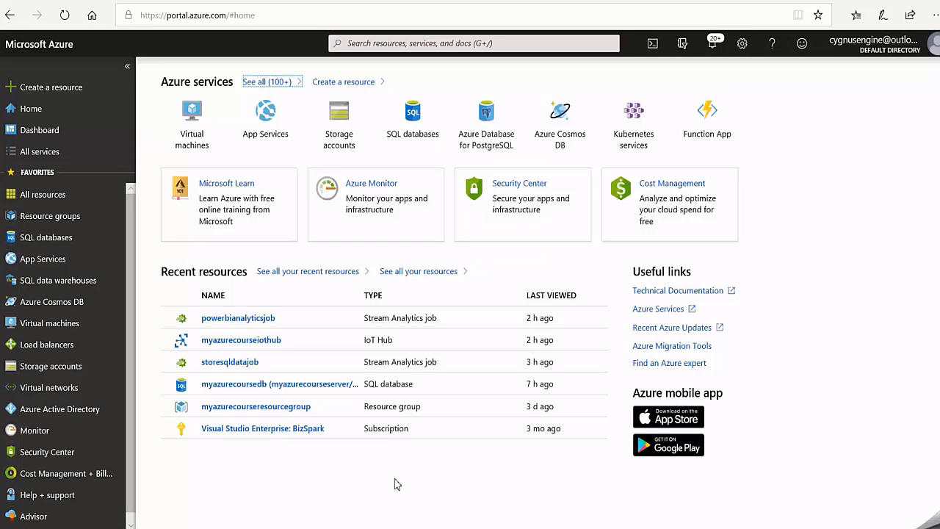
- In the Azure portal, add a consumer group named azuretsiconsumergroup to the built-in endpoints of myazurecourseiothub
click(258, 347)
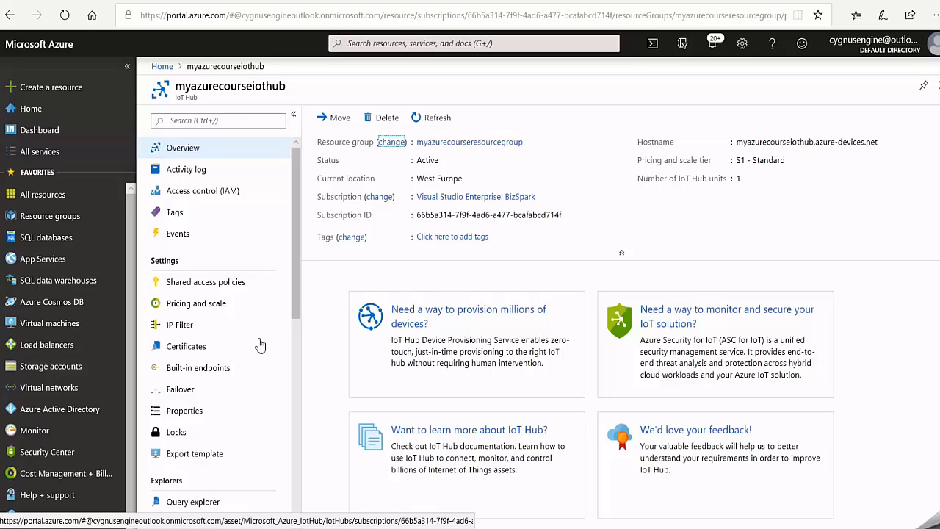
click(206, 368)
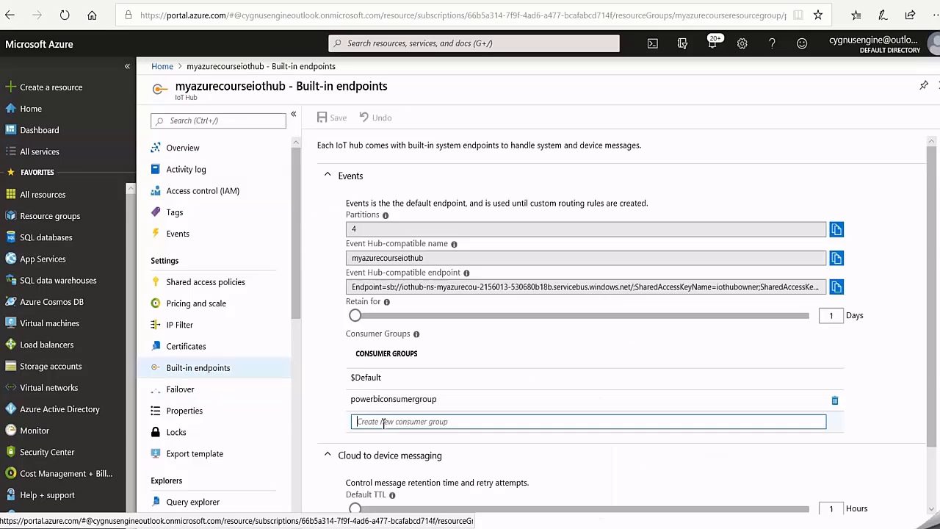
text(azuretsiconsumergroup)
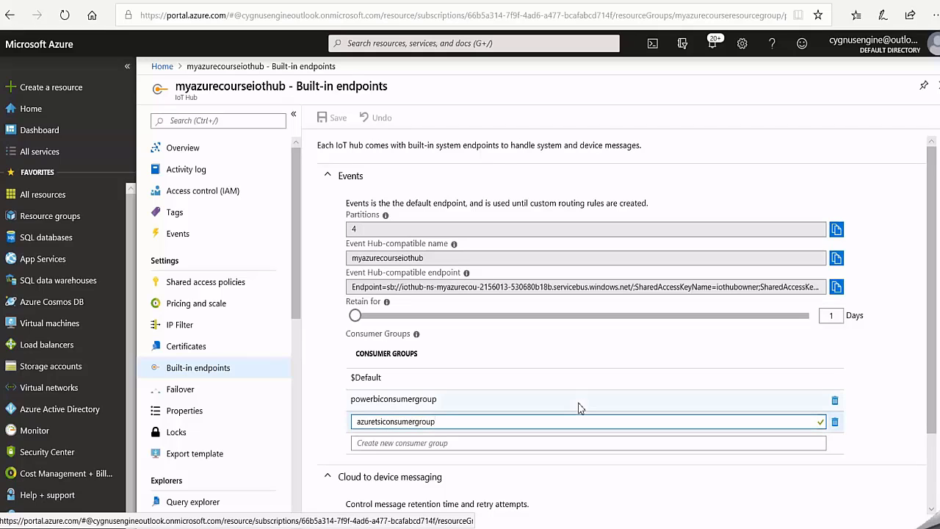
key(Return)
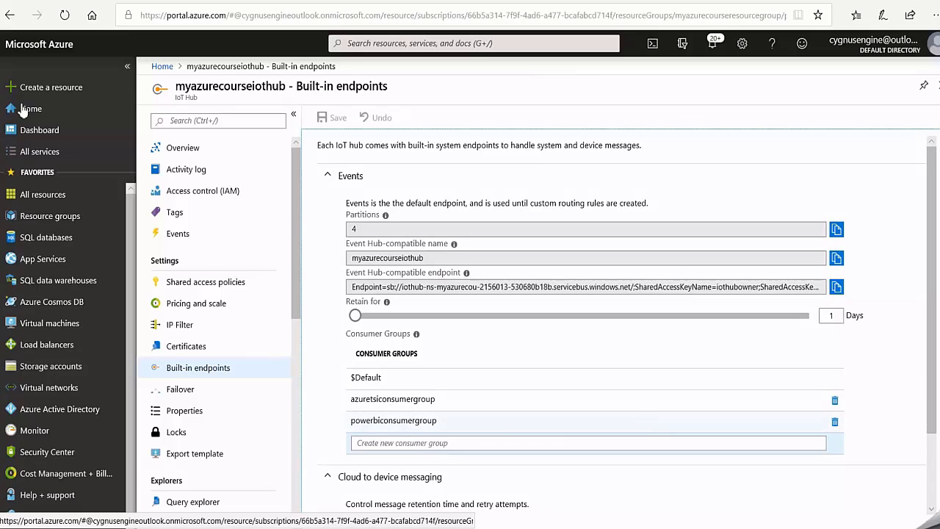
- Start a Time Series Insights environment named myazurecoursetsi in myazurecourseresourcegroup and proceed to its event source settings
click(57, 94)
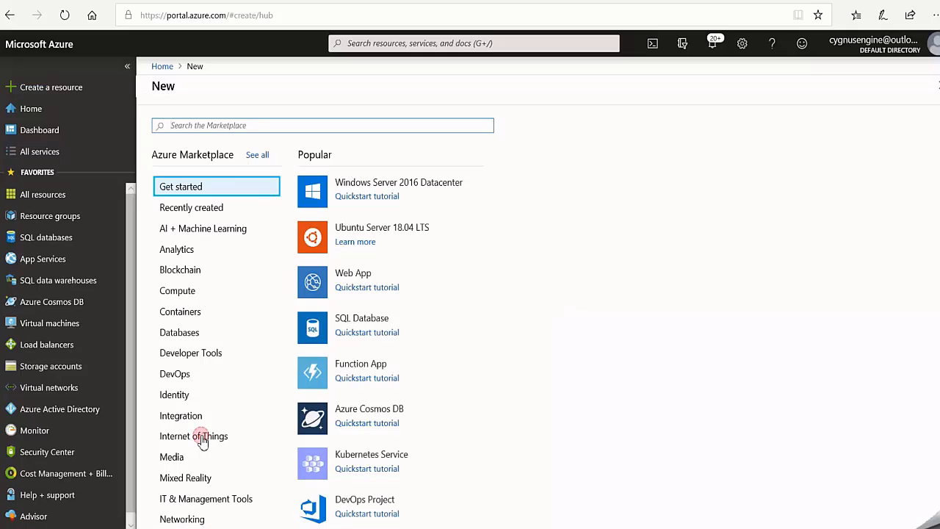
click(203, 439)
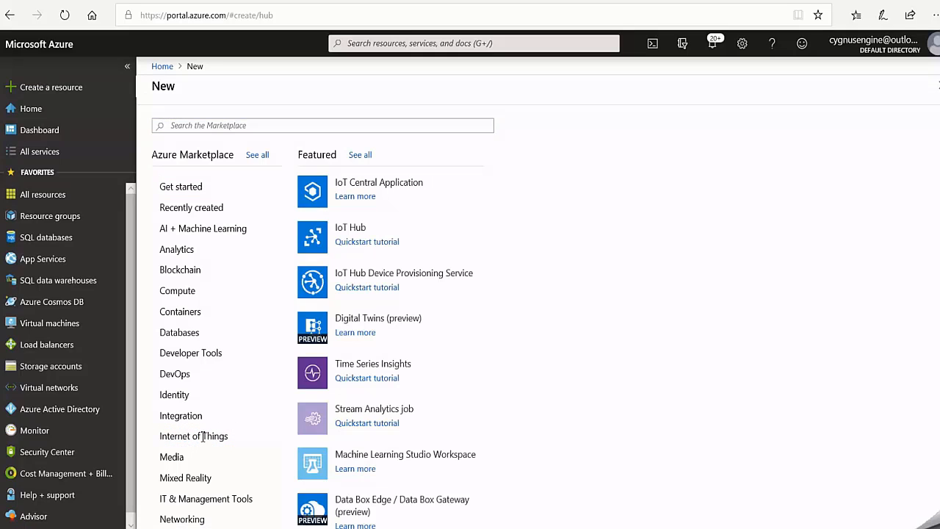
click(366, 366)
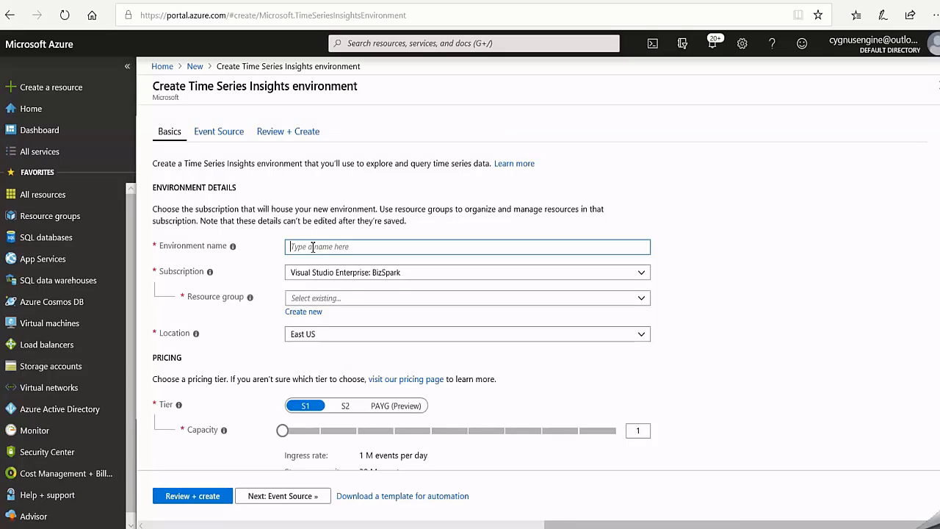
text(myazurecoursetsi)
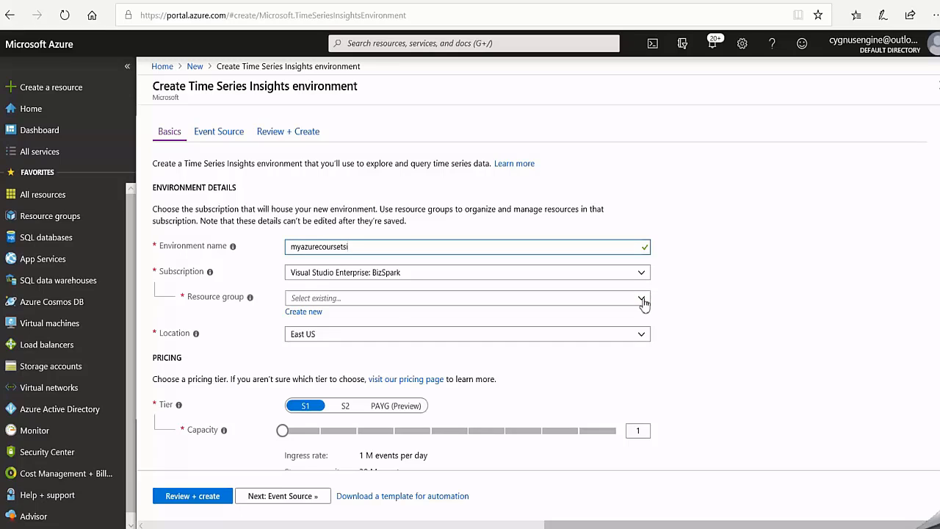
click(643, 300)
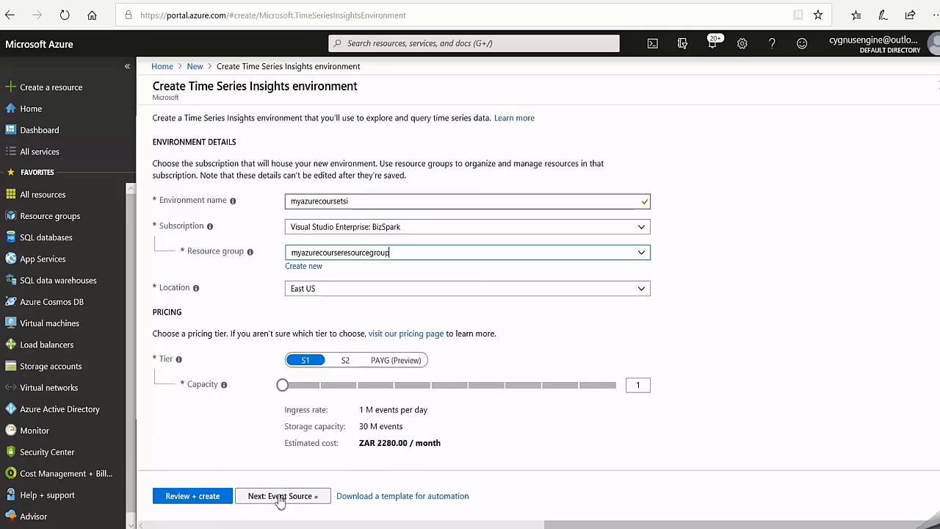
click(280, 497)
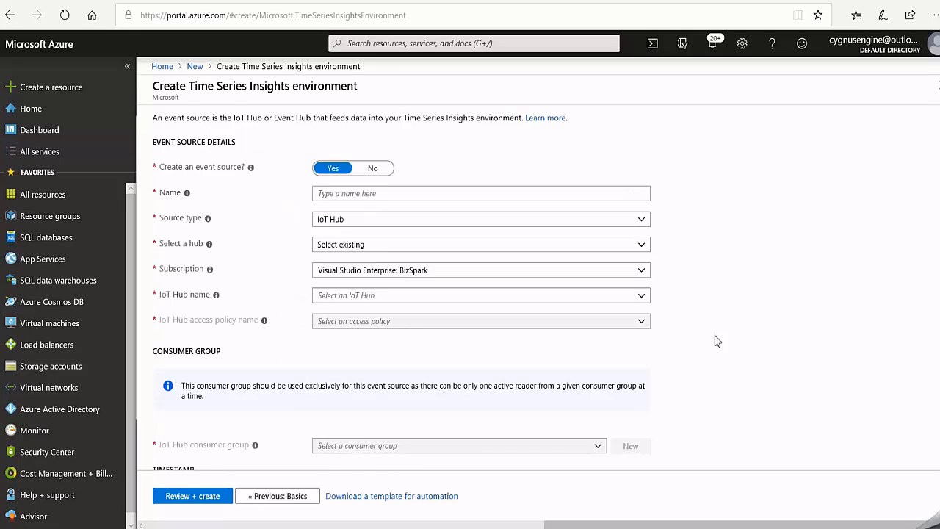
- Name the event source myazurecoursevents and keep IoT Hub as its source type
click(334, 193)
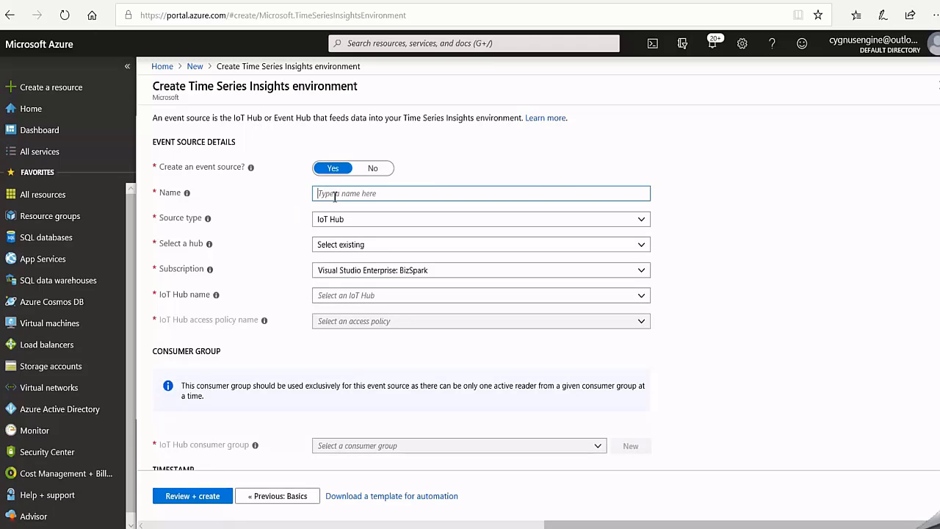
text(myazurecourseveents)
key(BackSpace)
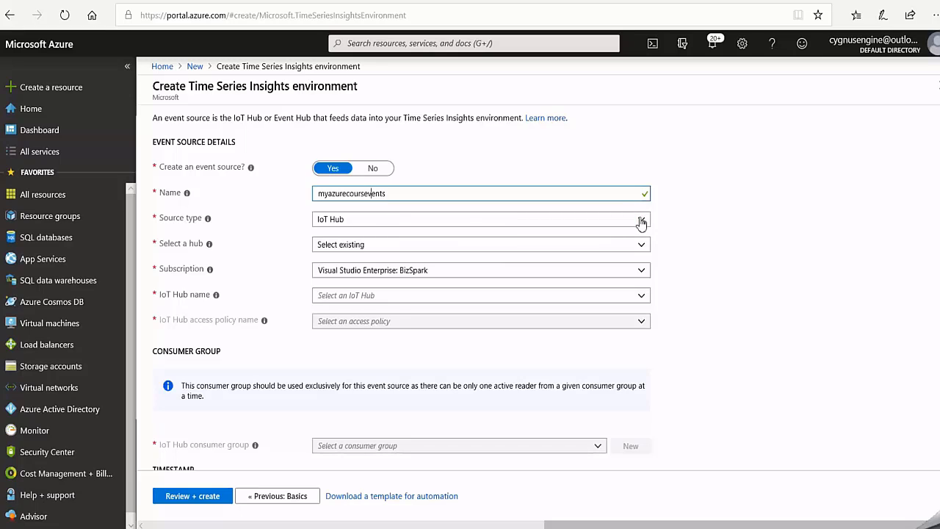
click(641, 221)
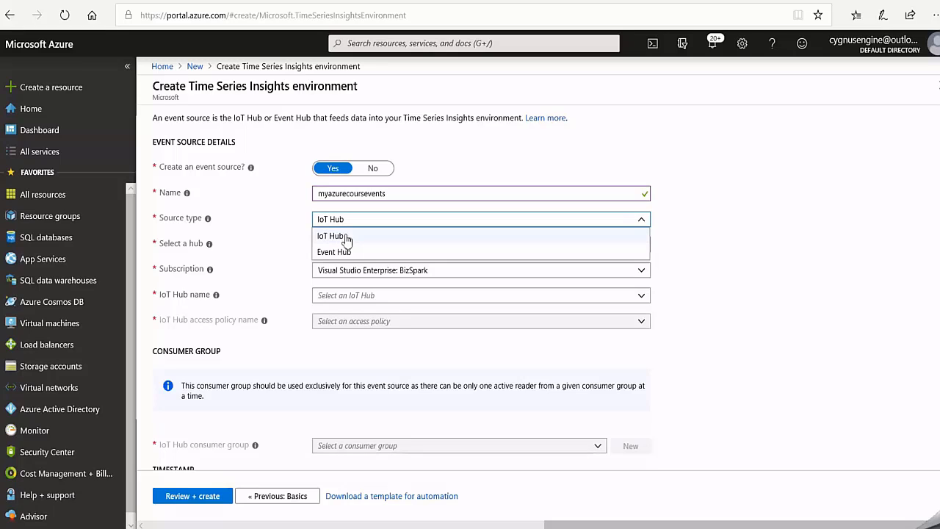
click(796, 272)
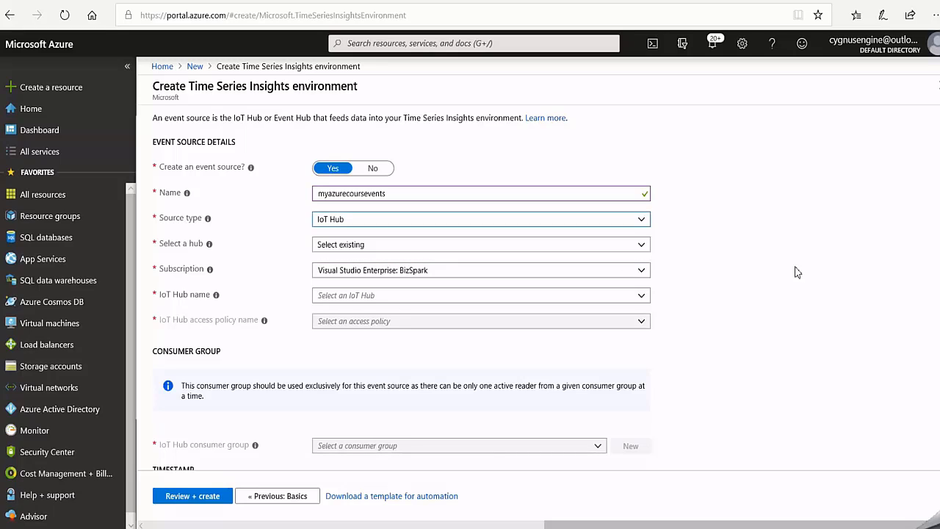
- Choose the existing hub myazurecourseiothub for the event source and set its access policy to iothubowner
key(Tab)
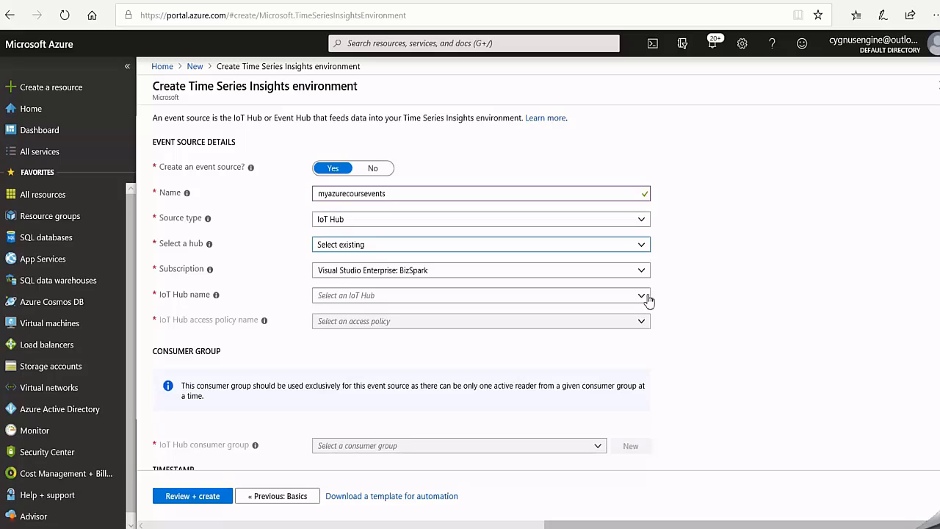
click(642, 296)
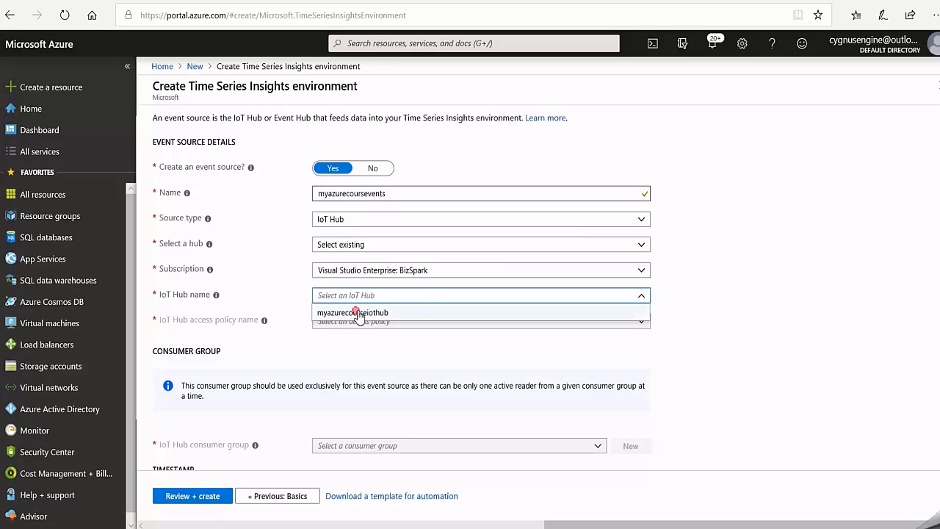
click(356, 313)
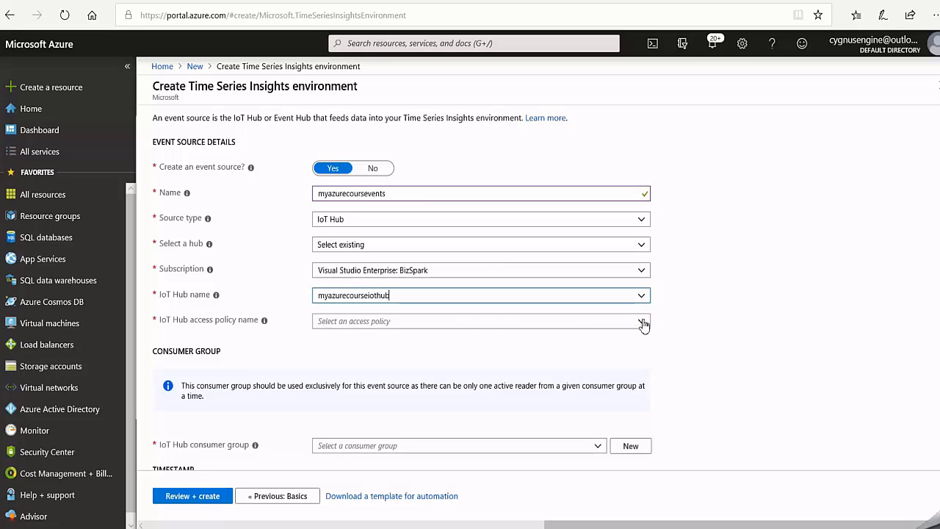
click(642, 322)
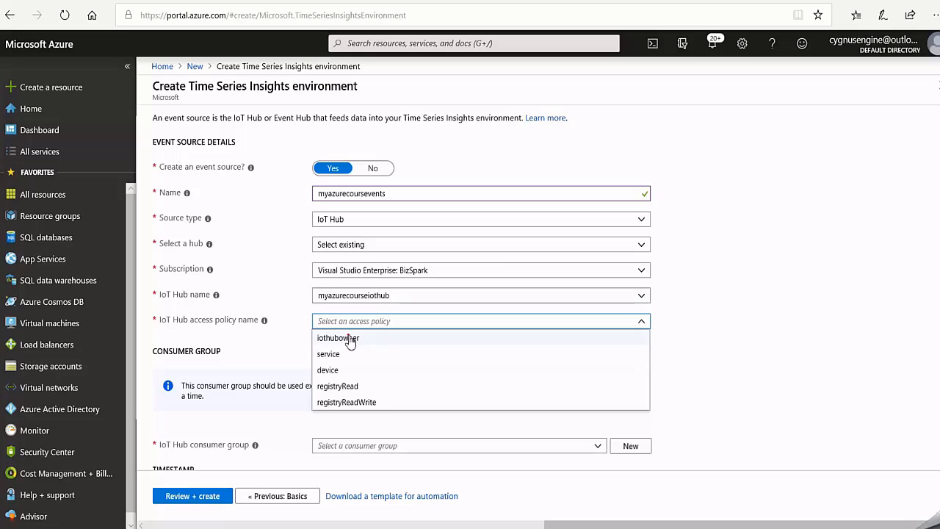
click(823, 311)
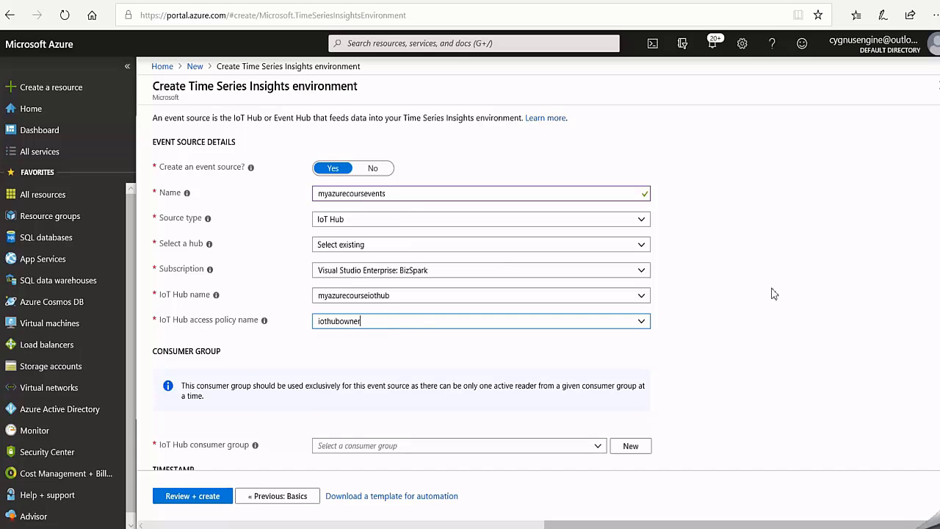
- Assign the consumer group azuretsiconsumergroup to the event source, and review and create the Time Series Insights environment
scroll(771, 293, down, 1)
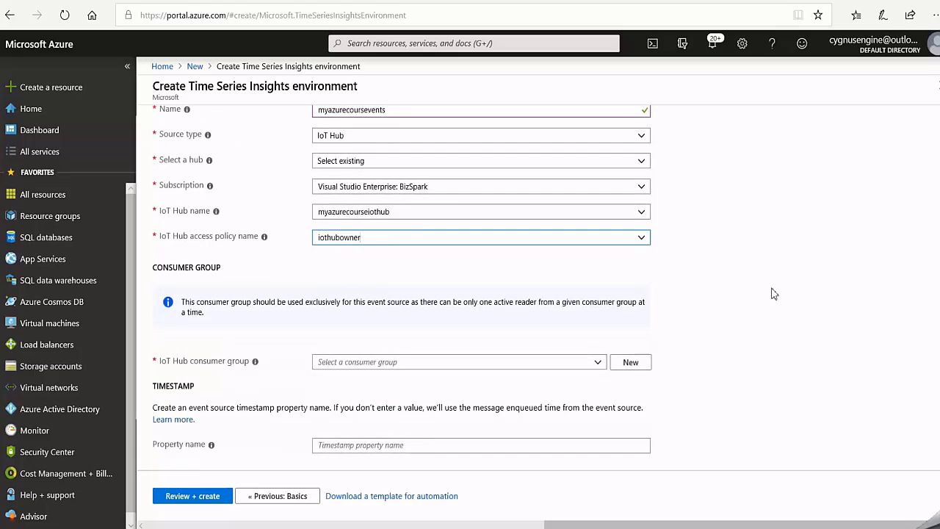
click(600, 365)
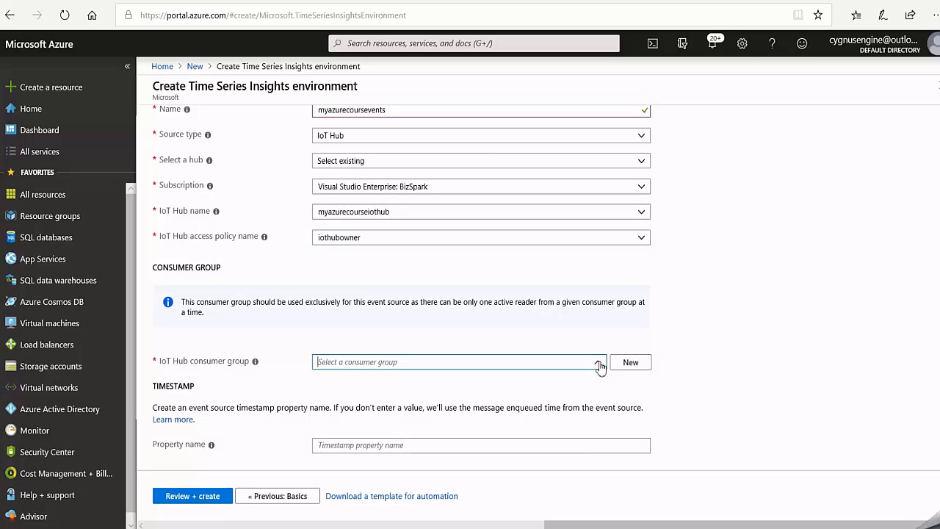
click(600, 365)
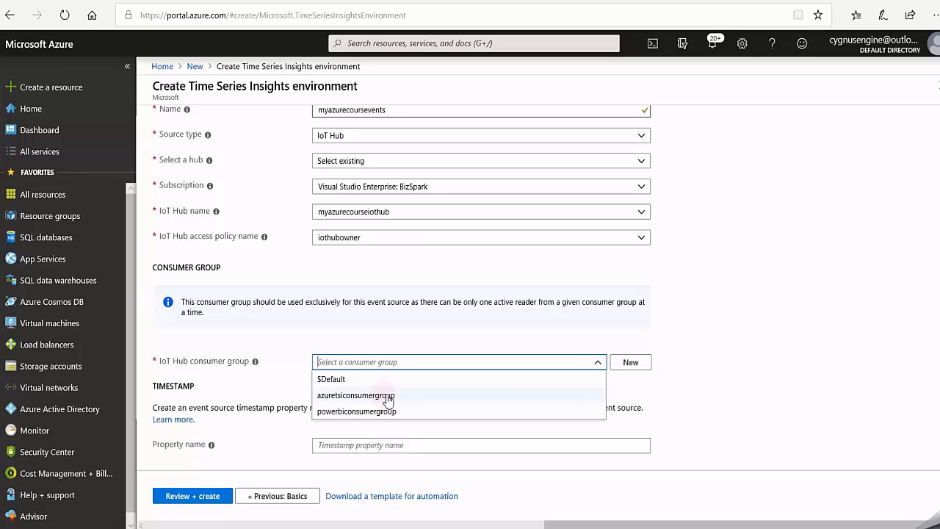
click(649, 401)
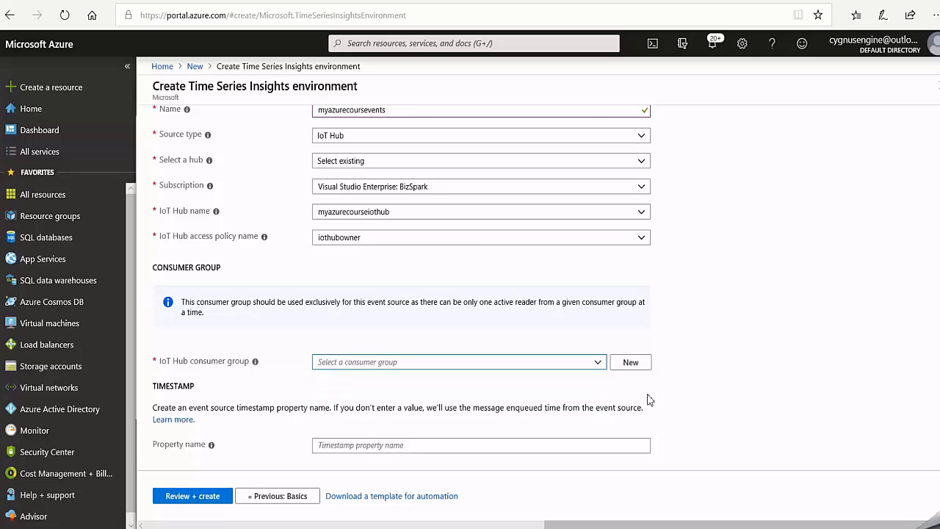
scroll(717, 378, up, 3)
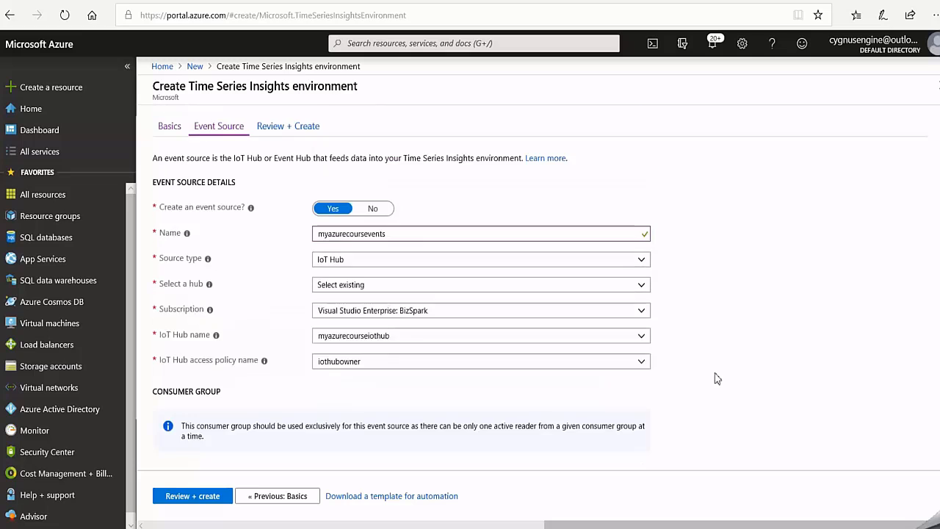
scroll(717, 378, down, 3)
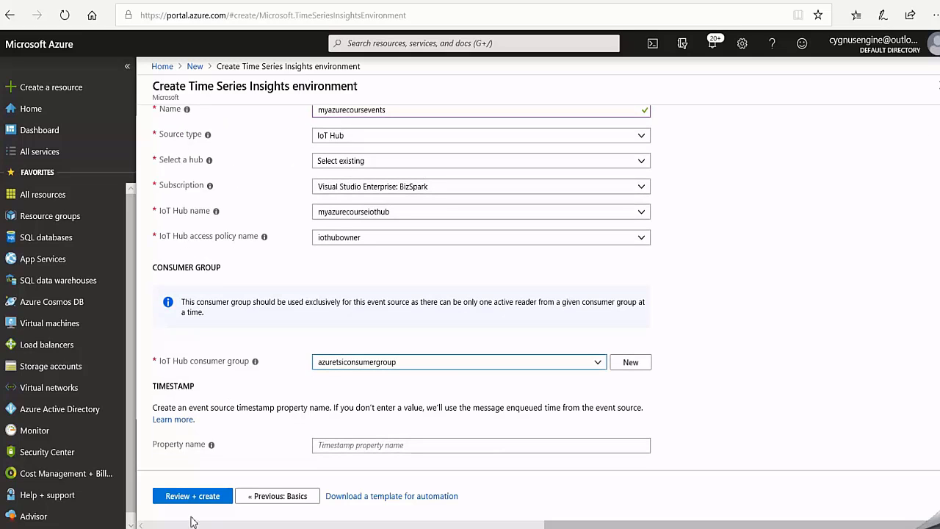
click(206, 496)
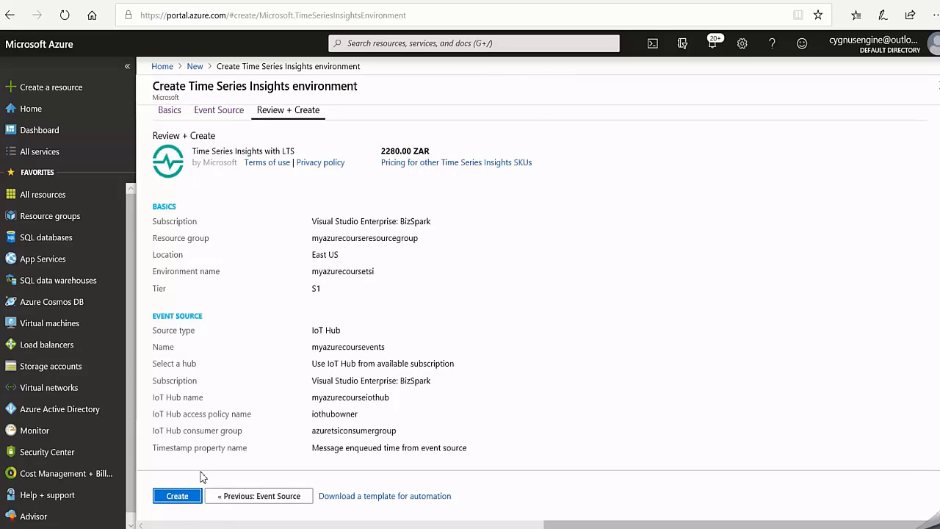
click(178, 497)
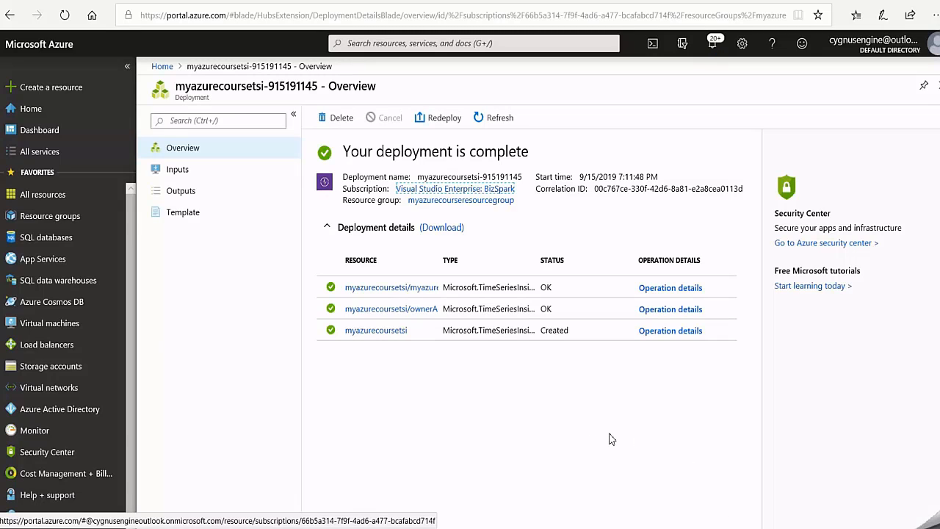
- Open the myazurecoursetsi resource, look over its overview metrics, and go to its environment in the Time Series Insights explorer
click(43, 196)
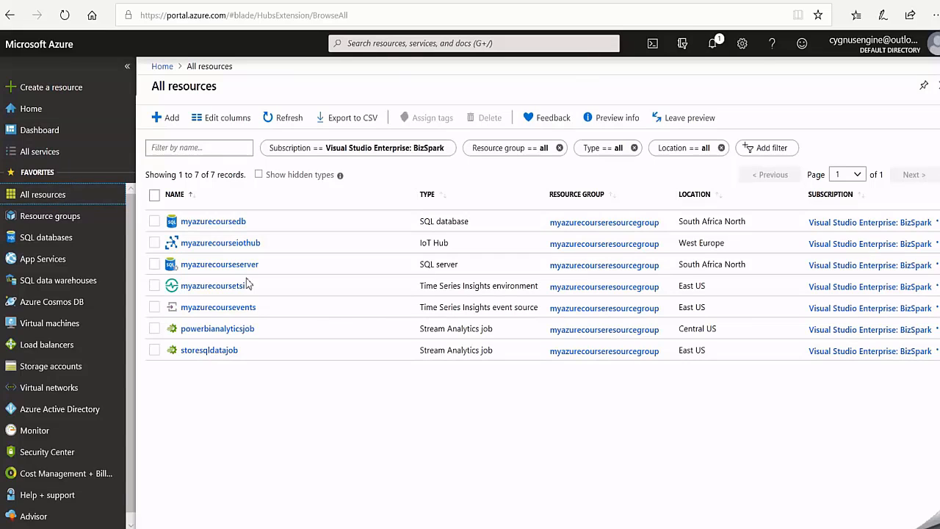
click(217, 291)
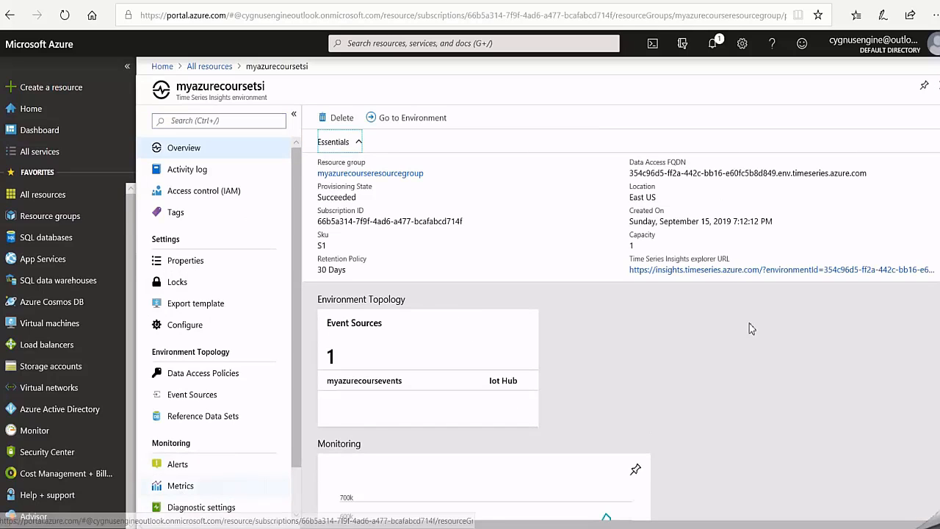
scroll(859, 322, down, 6)
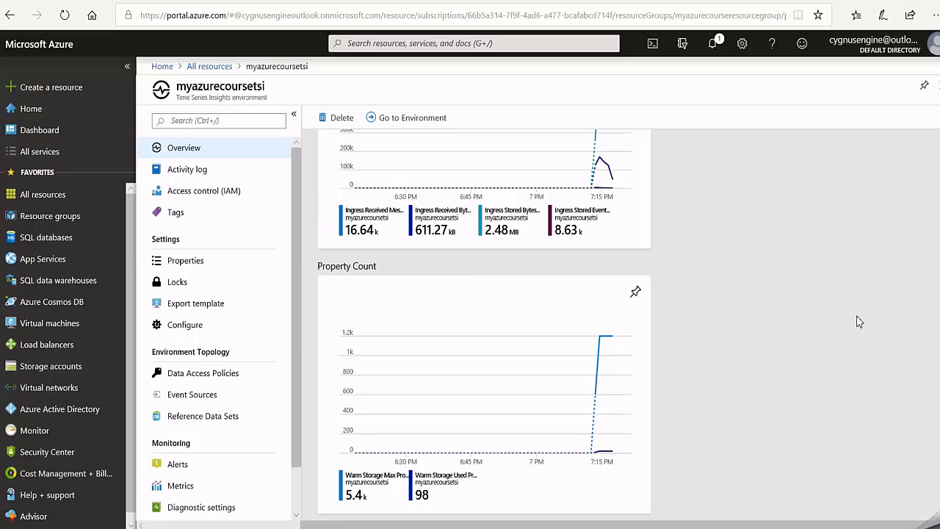
scroll(859, 322, up, 6)
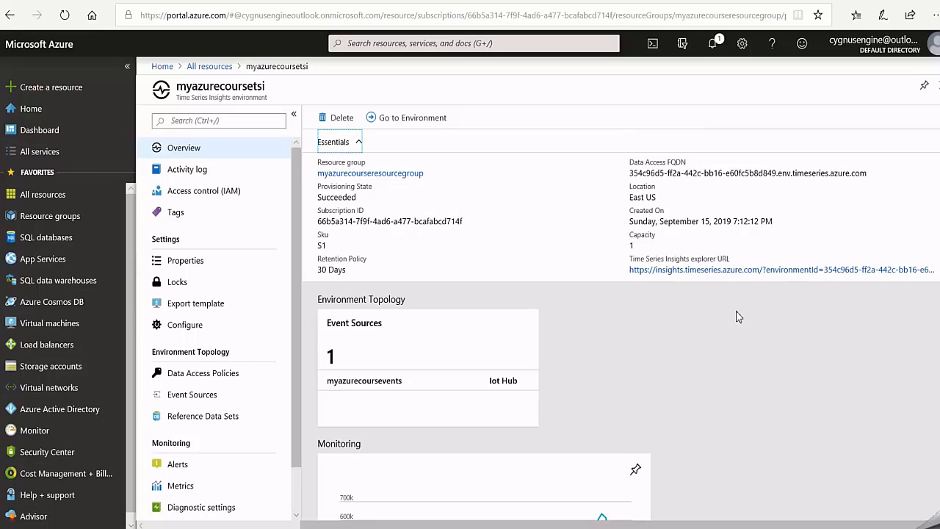
click(401, 119)
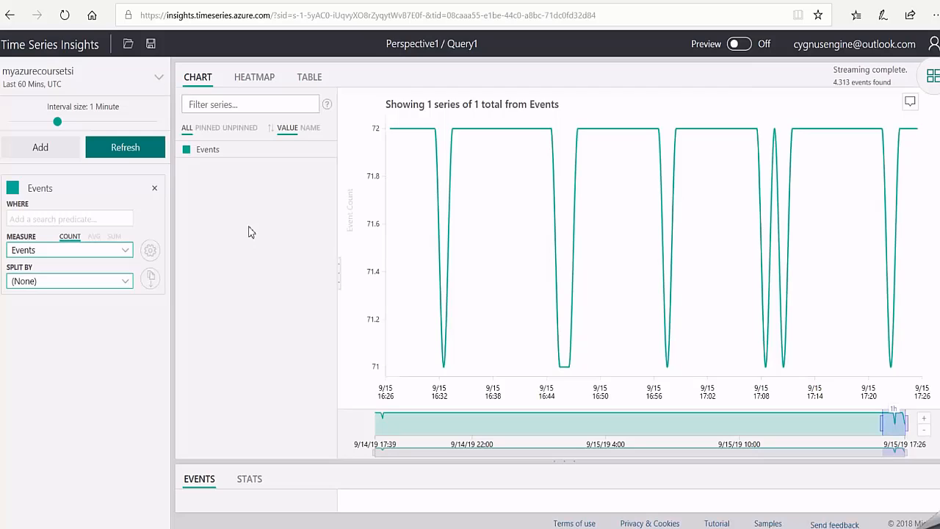
- View the Events series as a heatmap and as a table, and download the table as CSV
click(250, 78)
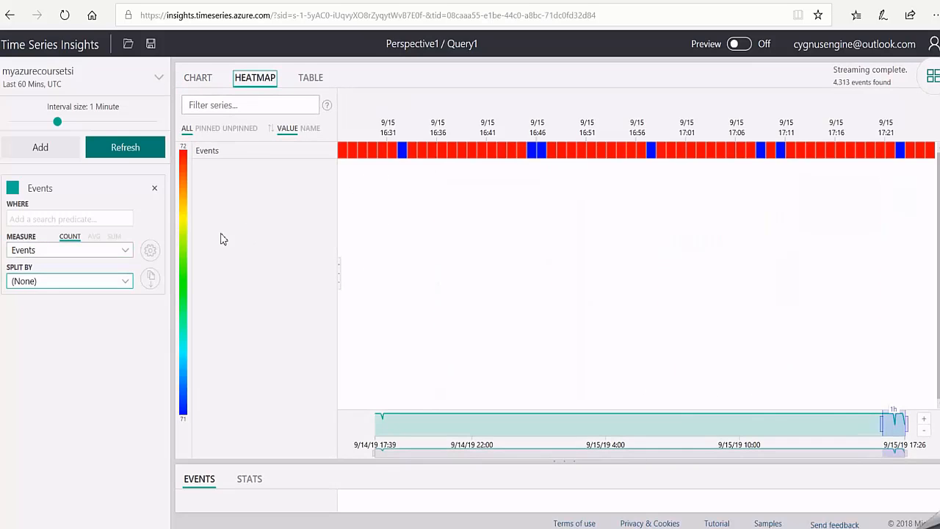
click(309, 78)
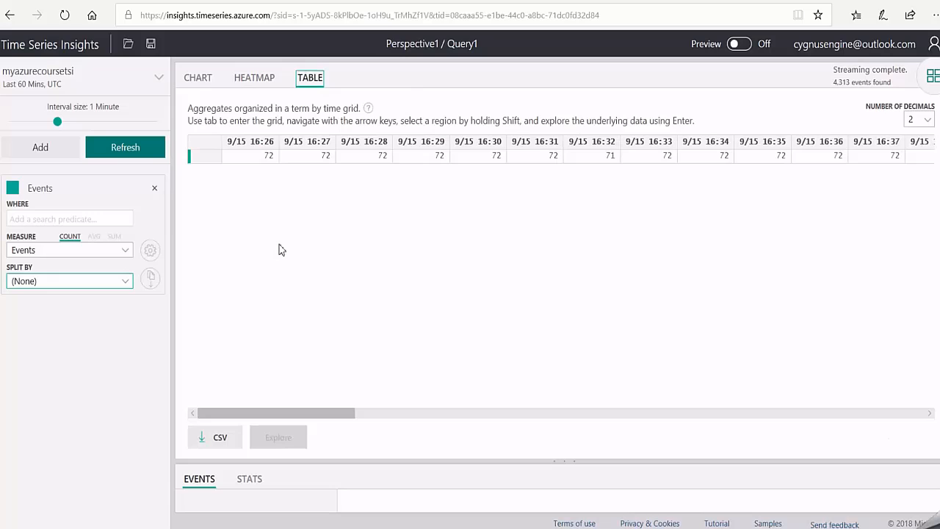
click(211, 442)
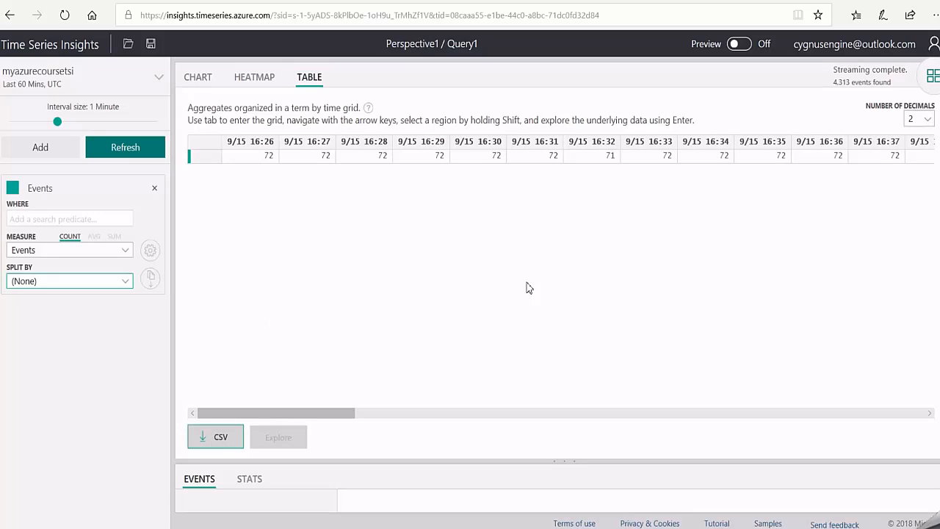
- Change the query's measure from event count to humidity and display it as a line chart
click(126, 251)
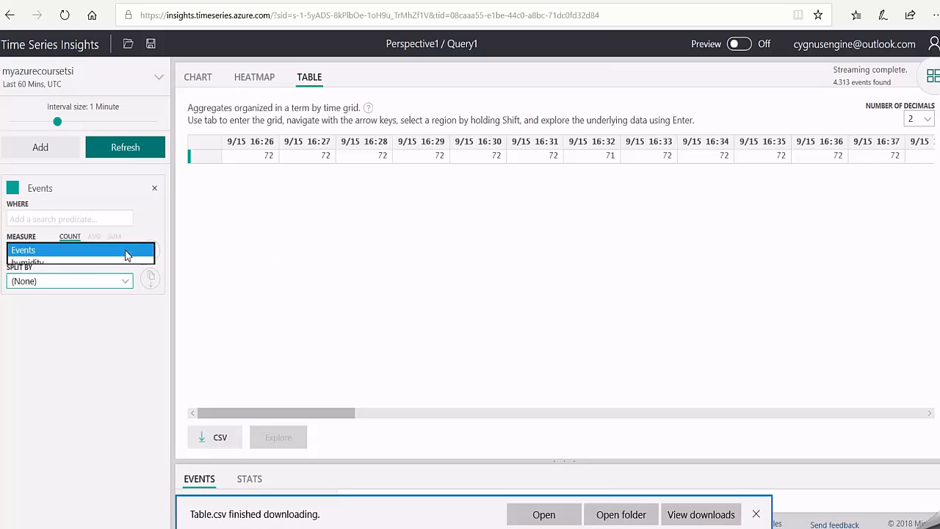
click(41, 265)
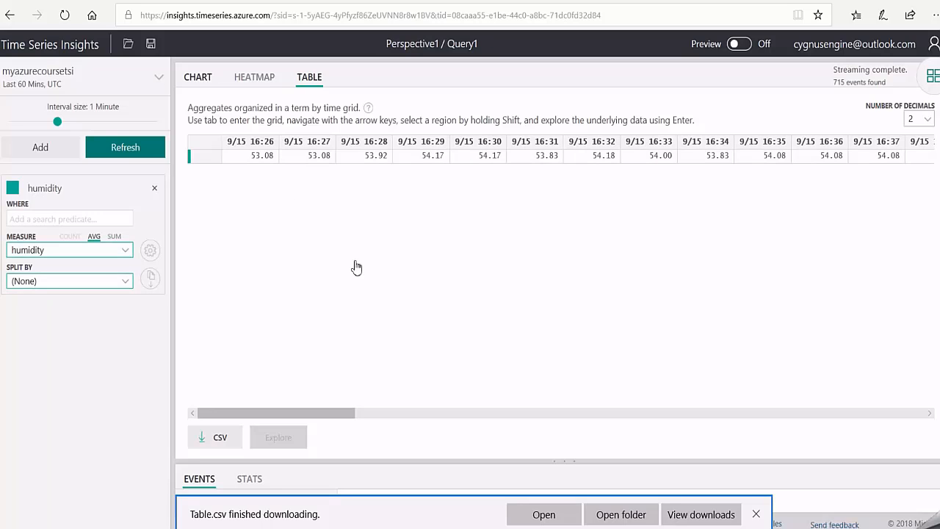
click(194, 80)
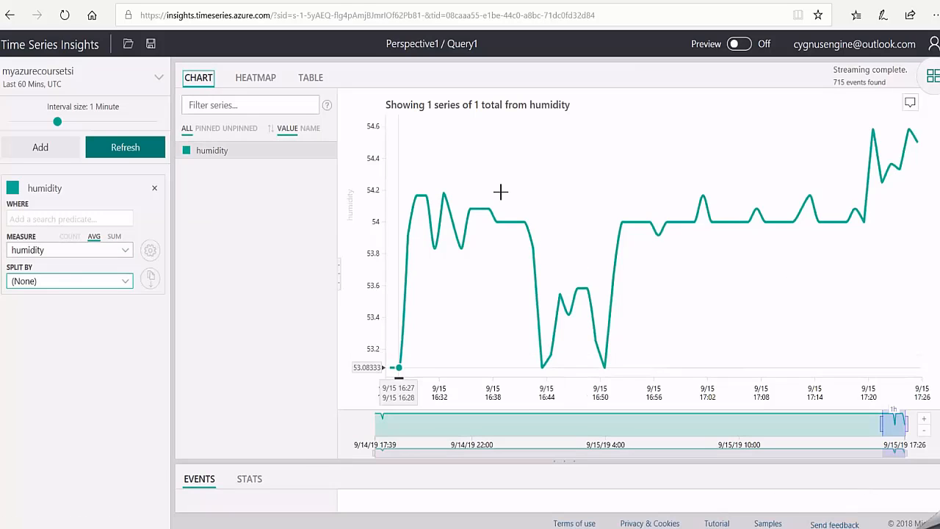
- Select a 16-minute span around the dip in the humidity chart and open the options for that range
mouse_move(510, 193)
mouse_down()
mouse_move(537, 208)
mouse_move(646, 218)
mouse_up()
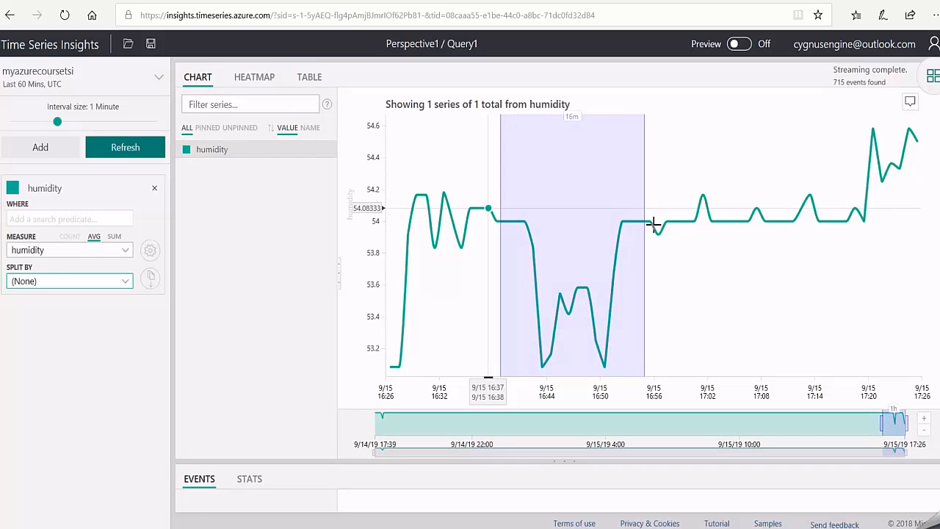
click(582, 185)
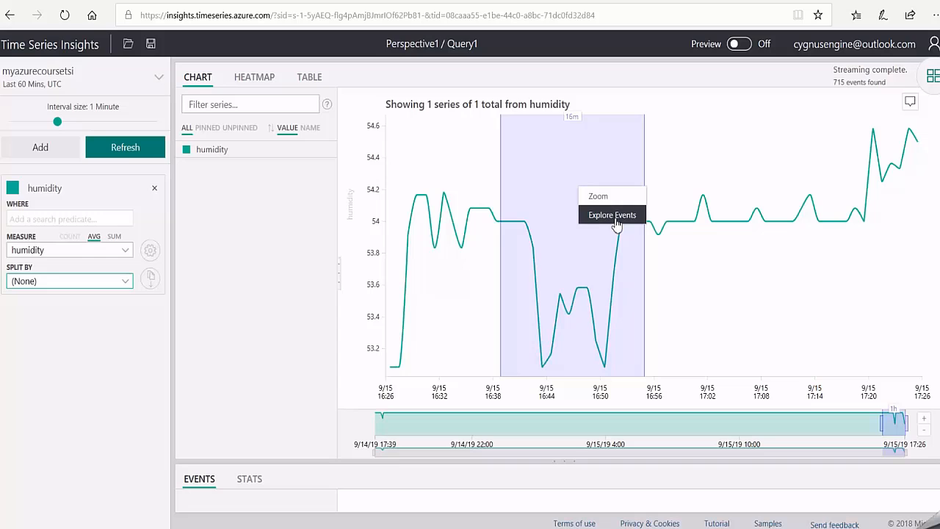